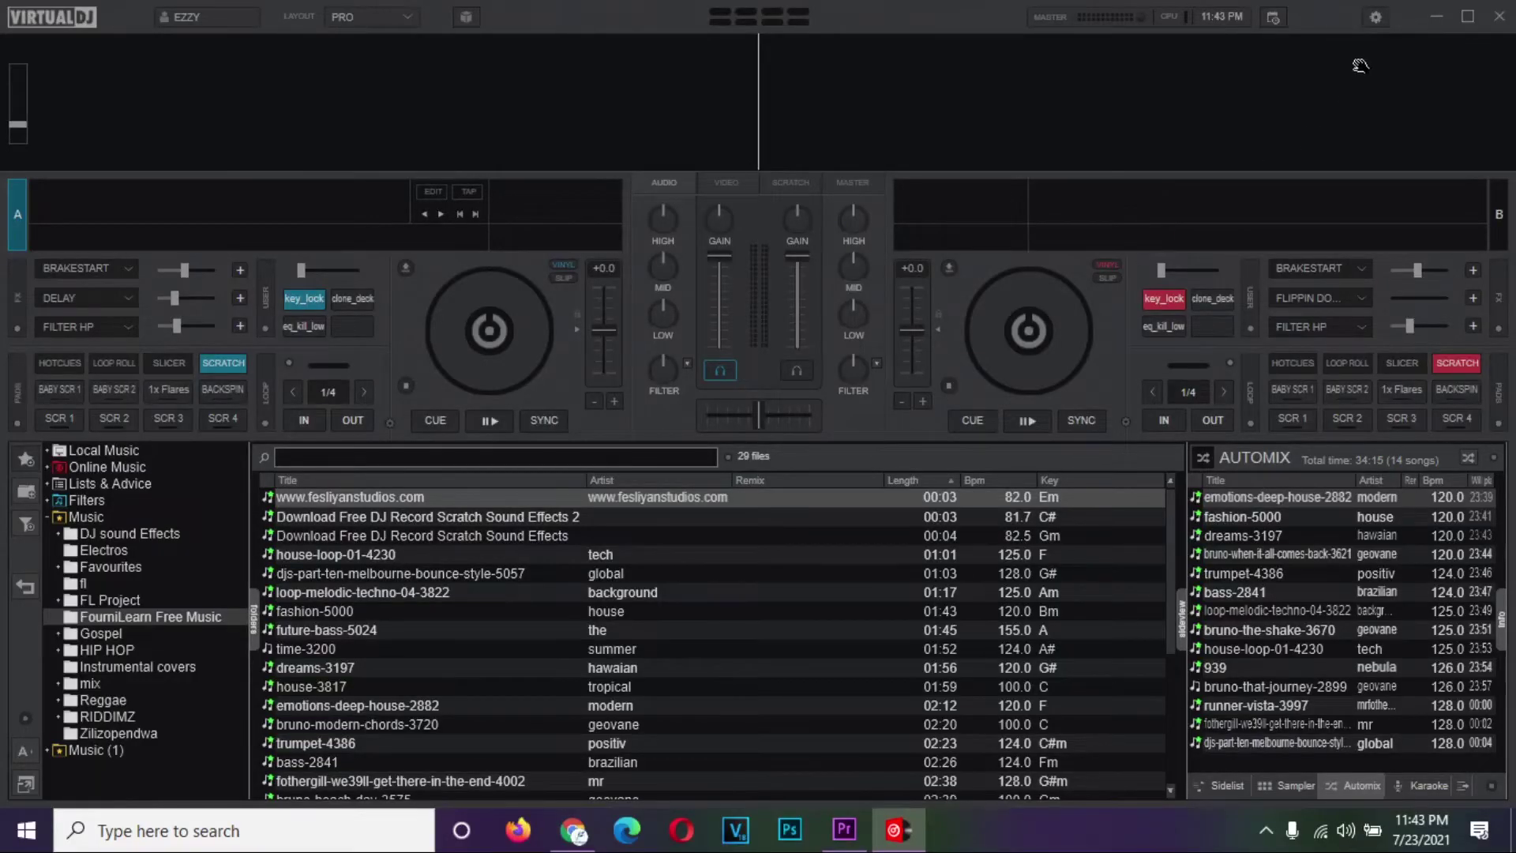
- Set the video broadcast in the settings to stream to Youtube at Medium quality (1280x720@2000,128he)
{"action": "left_click", "coordinate": [1375, 17]}
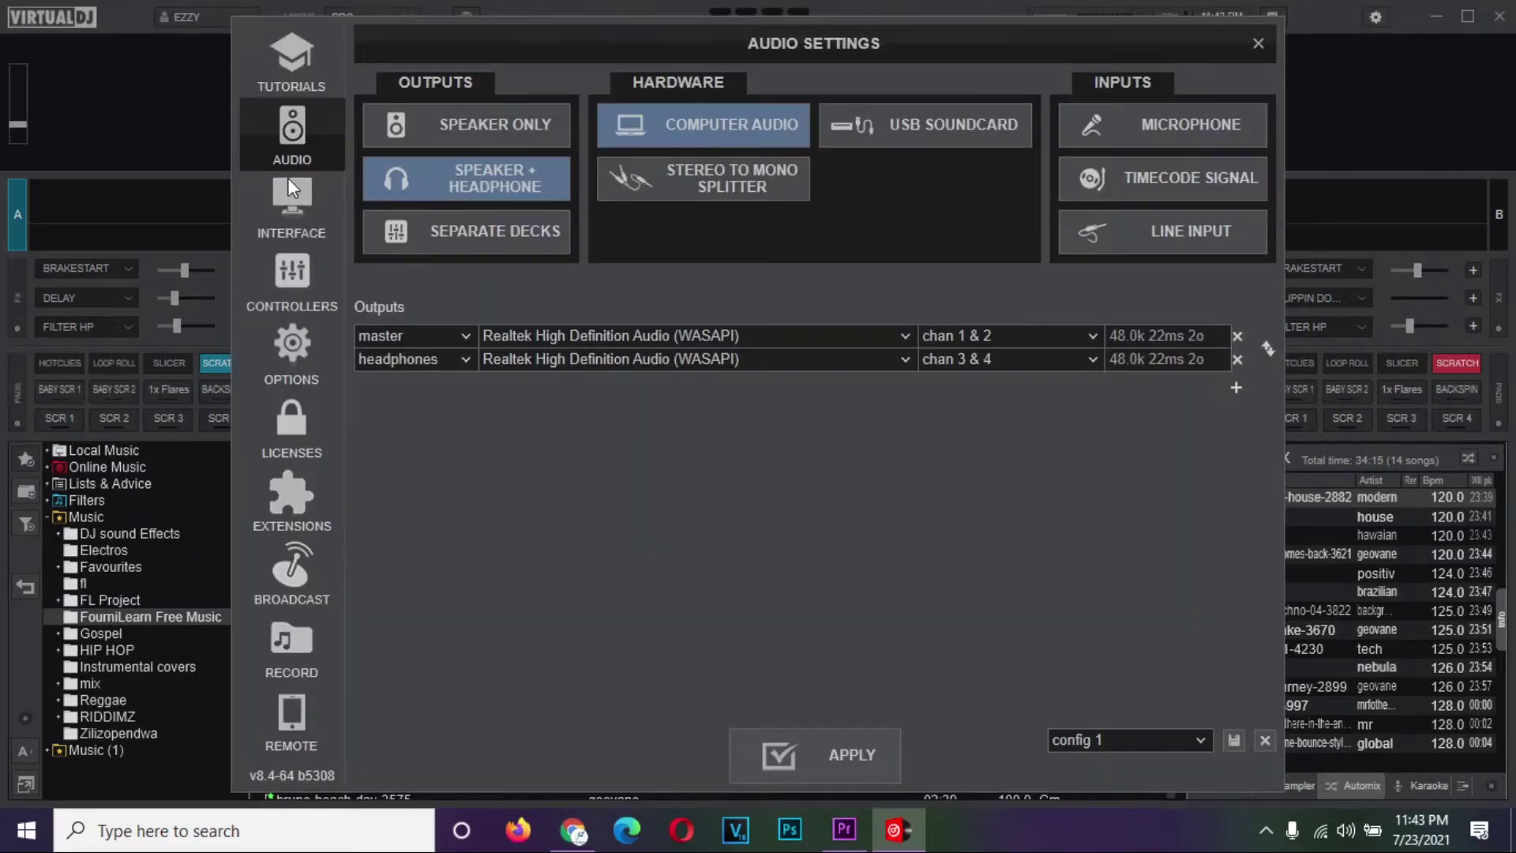
{"action": "left_click", "coordinate": [278, 571]}
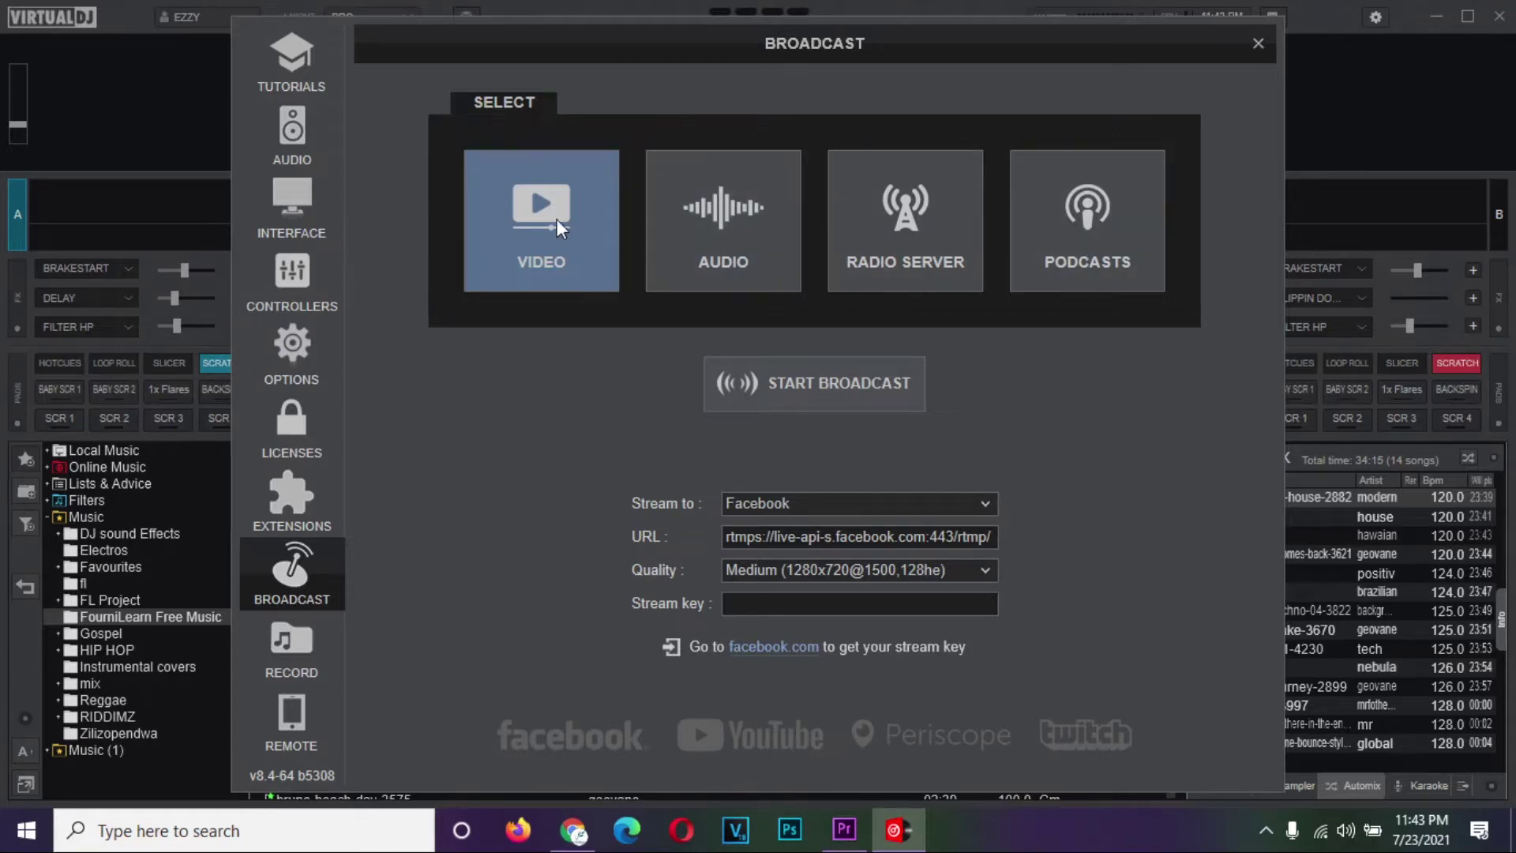
{"action": "left_click", "coordinate": [810, 506]}
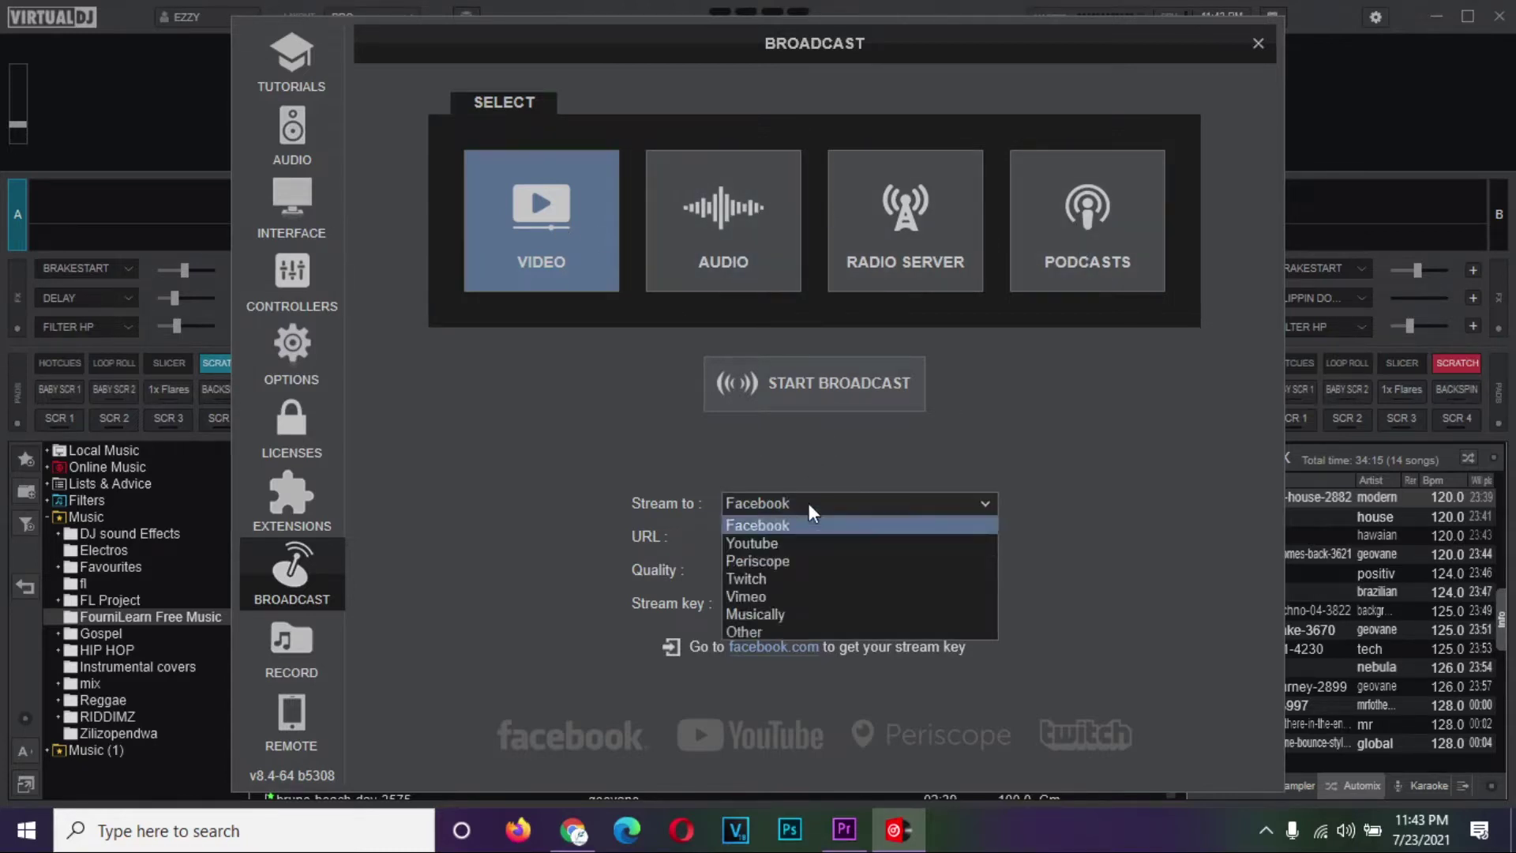
{"action": "left_click", "coordinate": [782, 545]}
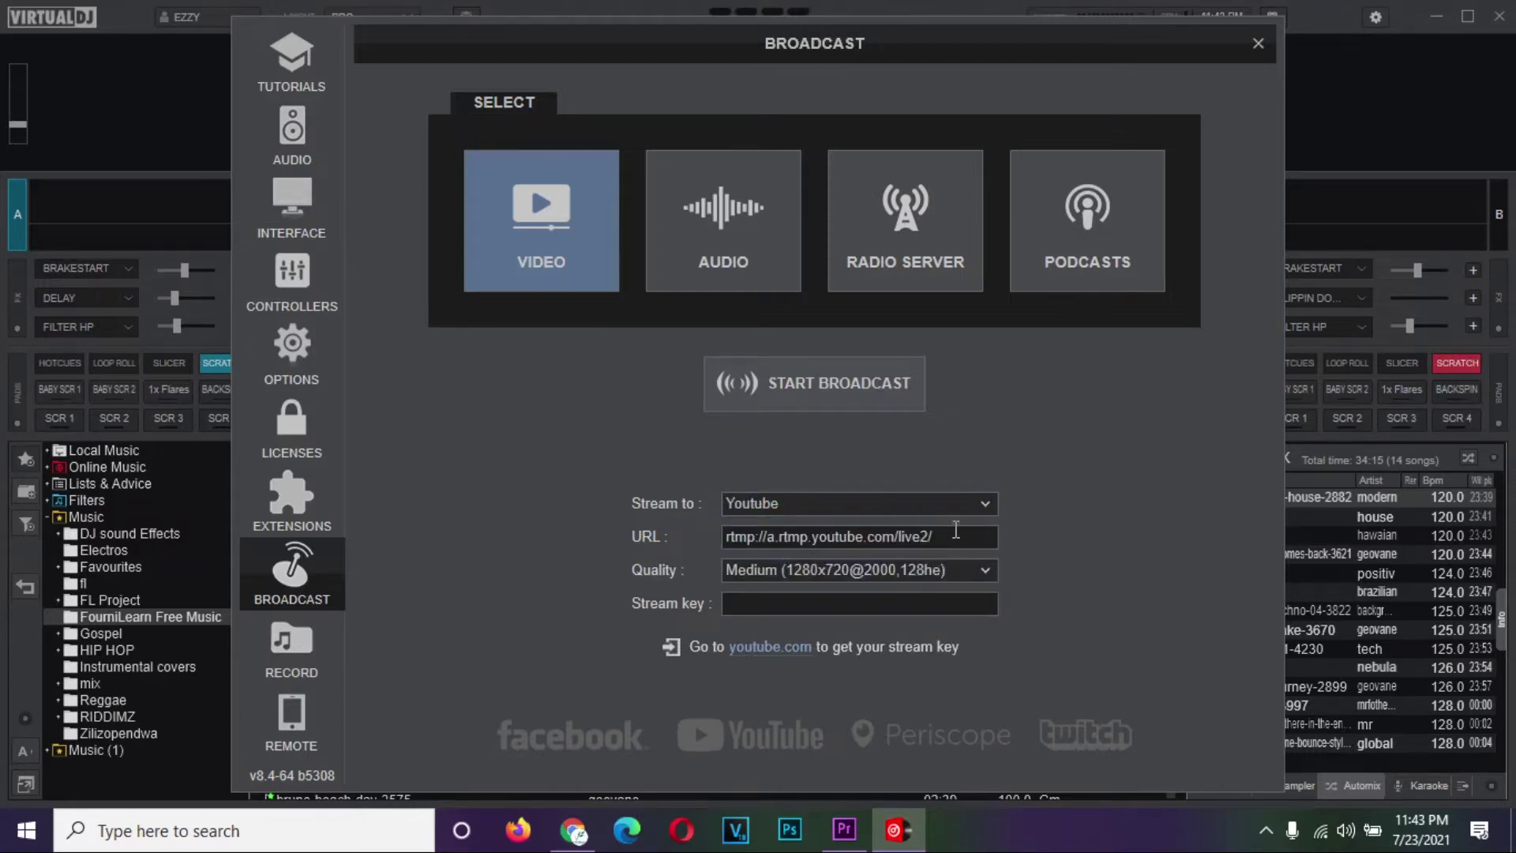
{"action": "left_click", "coordinate": [798, 569]}
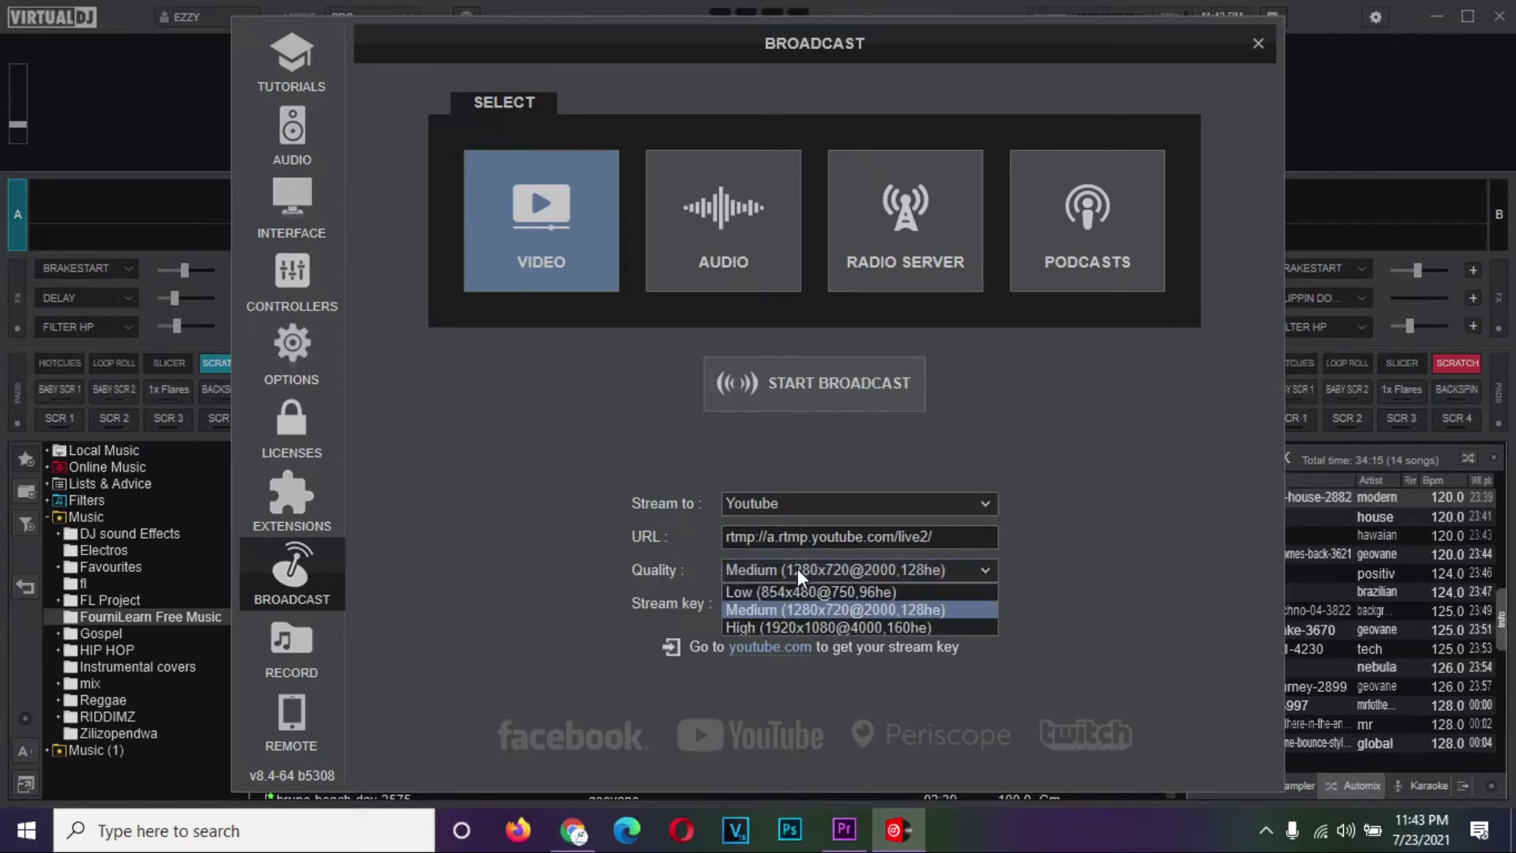
{"action": "left_click", "coordinate": [801, 612]}
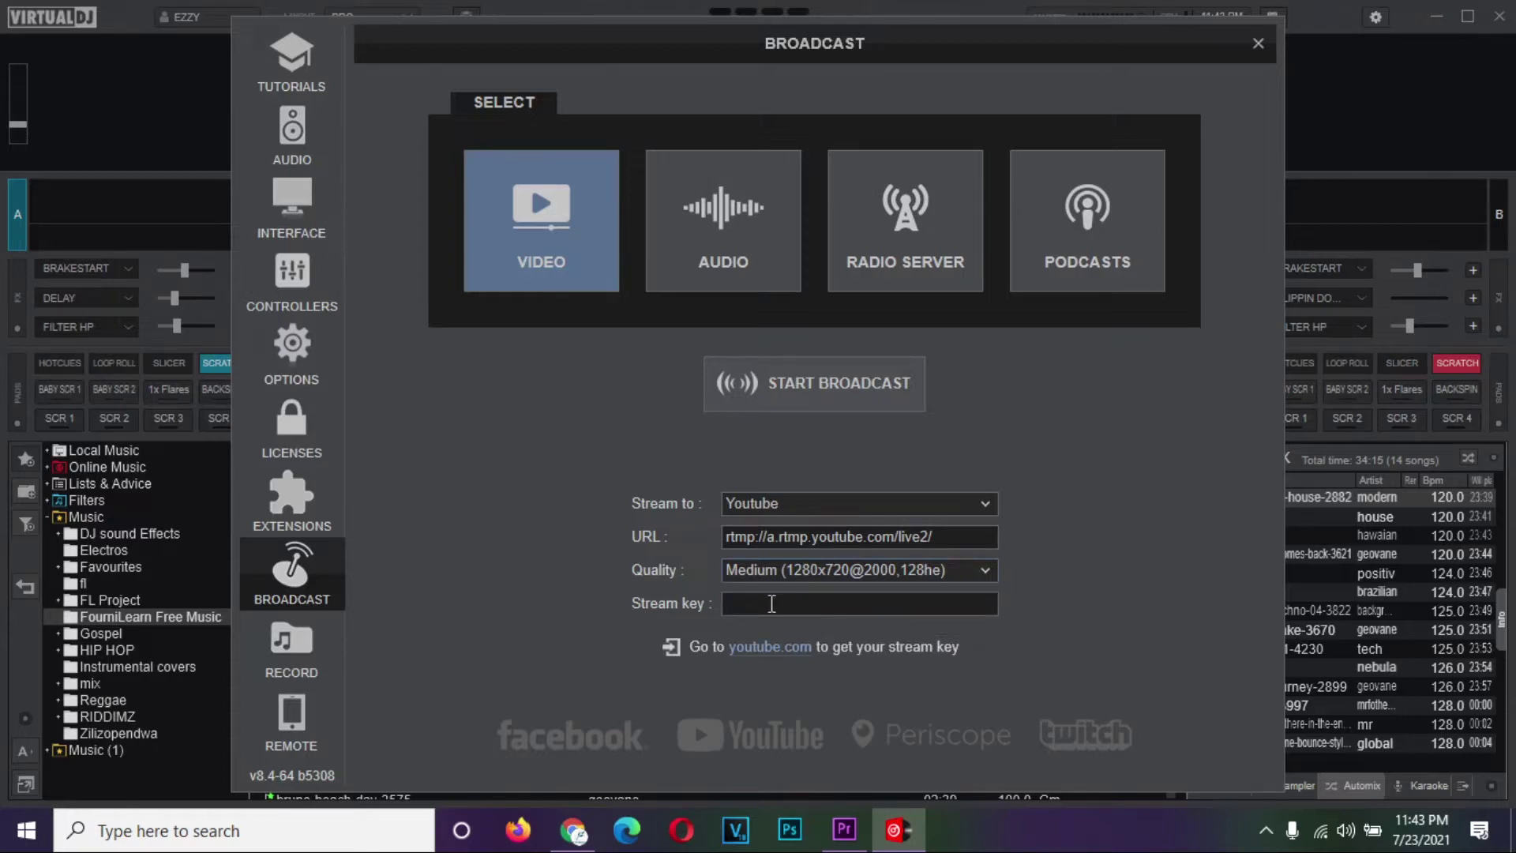
- Go to YouTube's stream key page, request live streaming access and start the phone verification
{"action": "left_click", "coordinate": [777, 652]}
{"action": "left_click", "coordinate": [923, 57]}
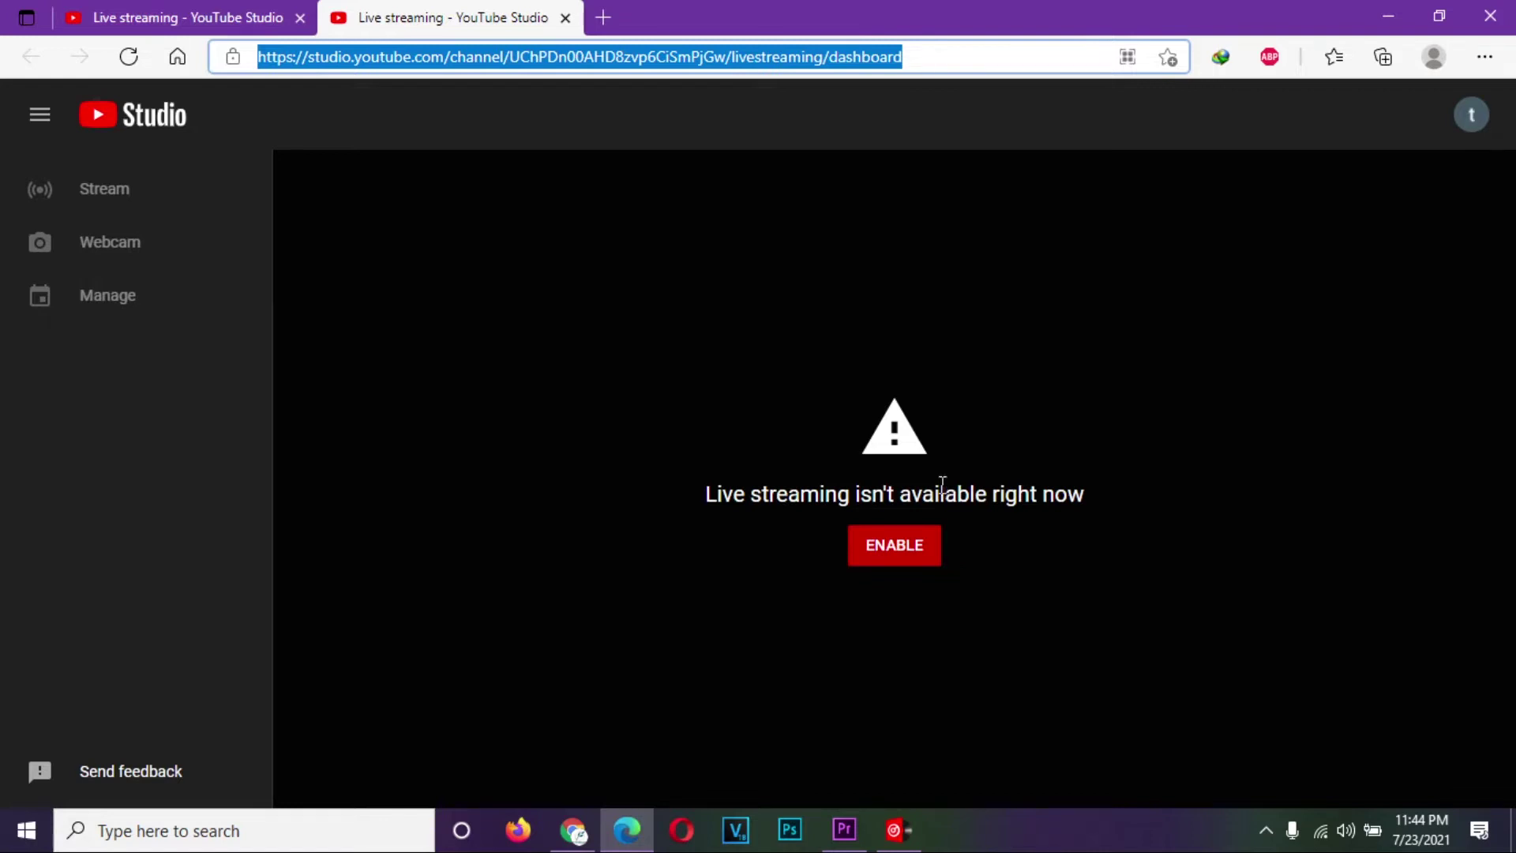
{"action": "left_click", "coordinate": [914, 559]}
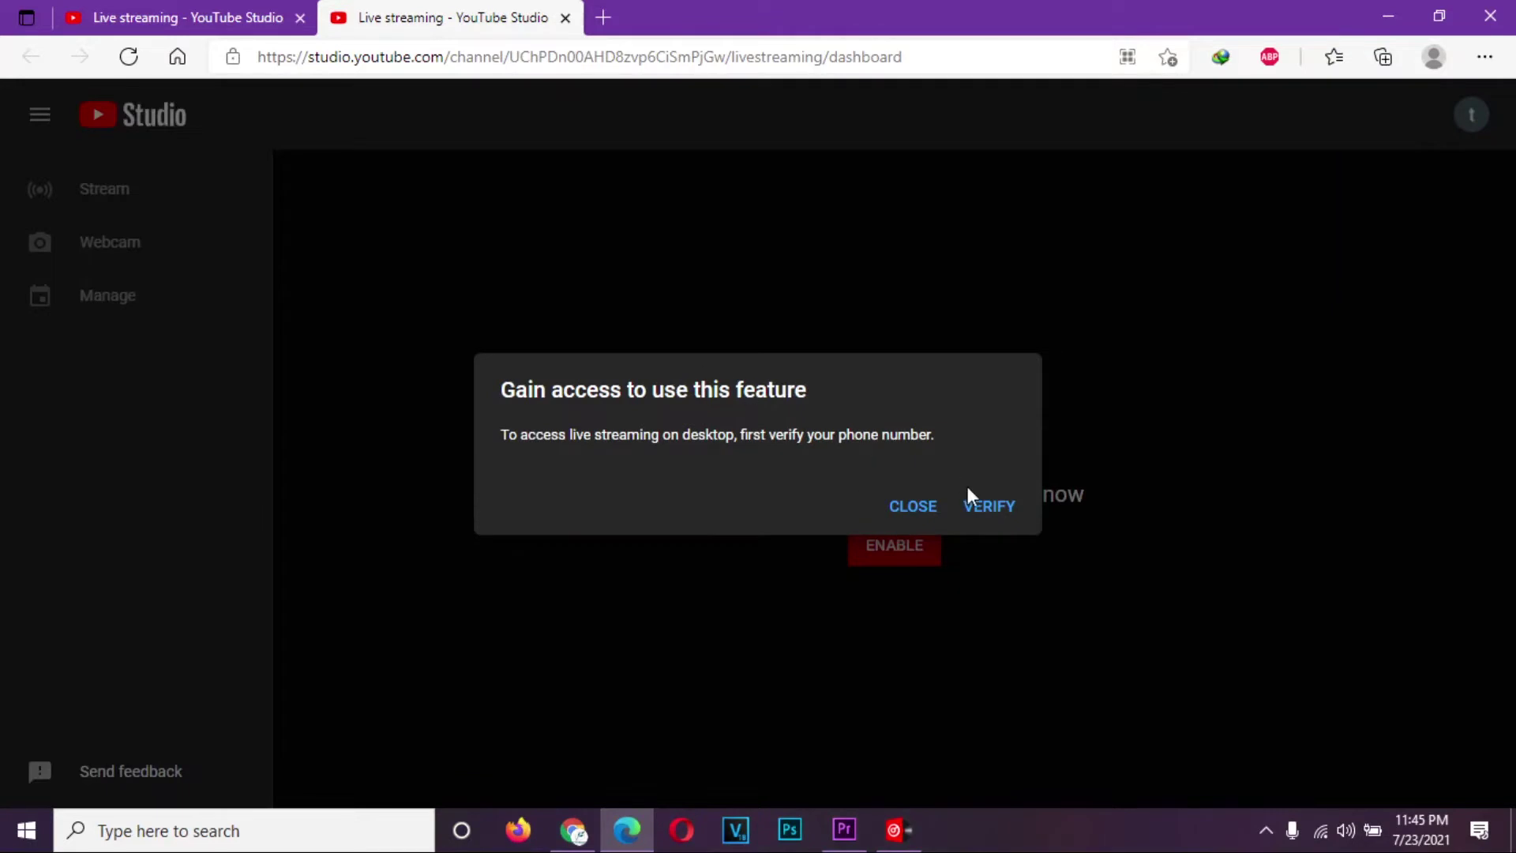
{"action": "left_click", "coordinate": [997, 511]}
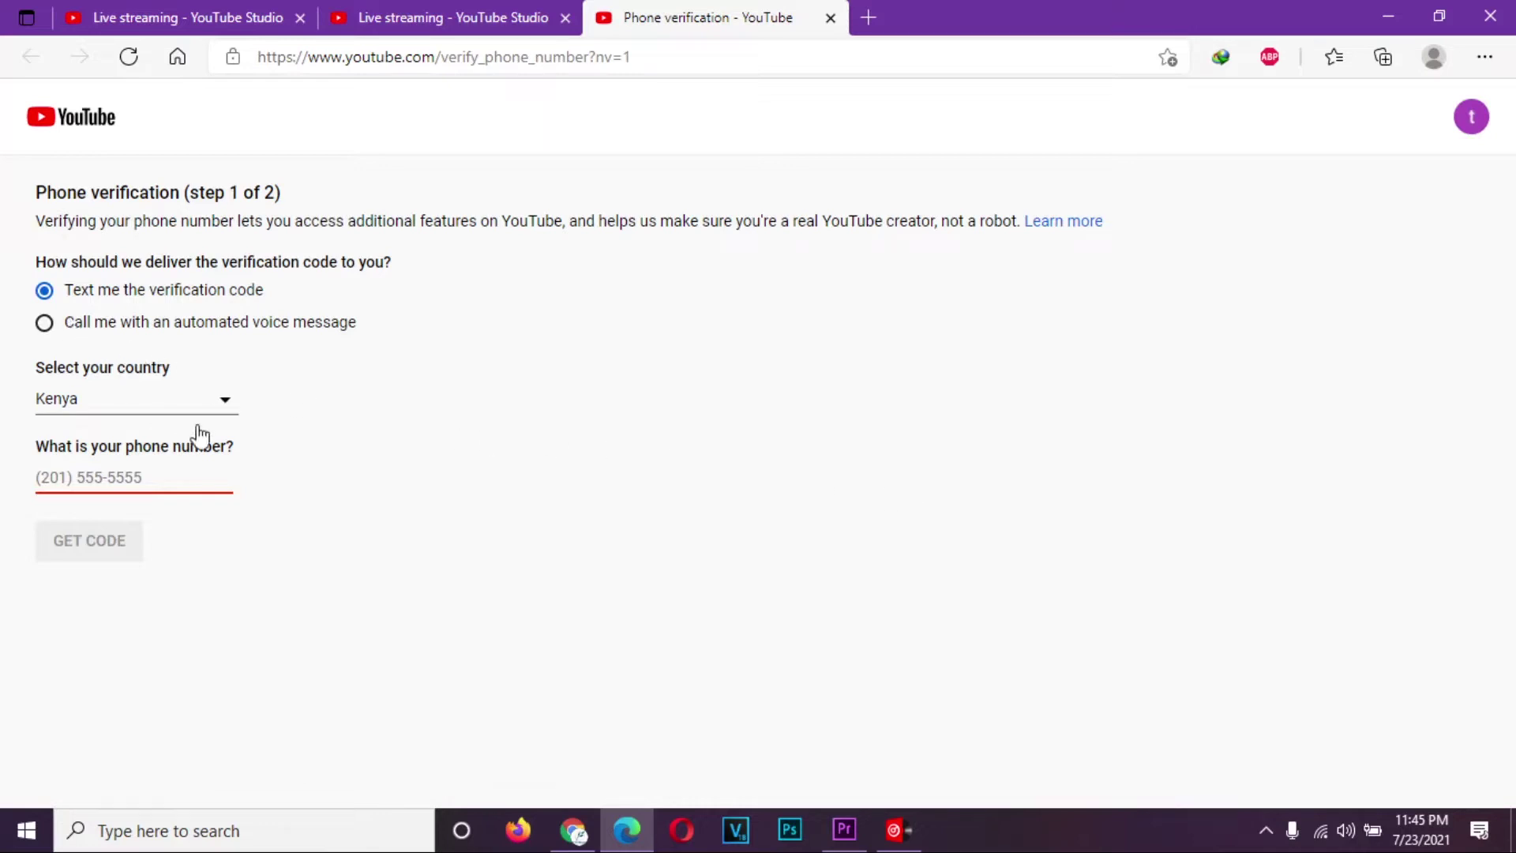
- Select Kenya as the country for the phone verification
{"action": "left_click", "coordinate": [228, 412]}
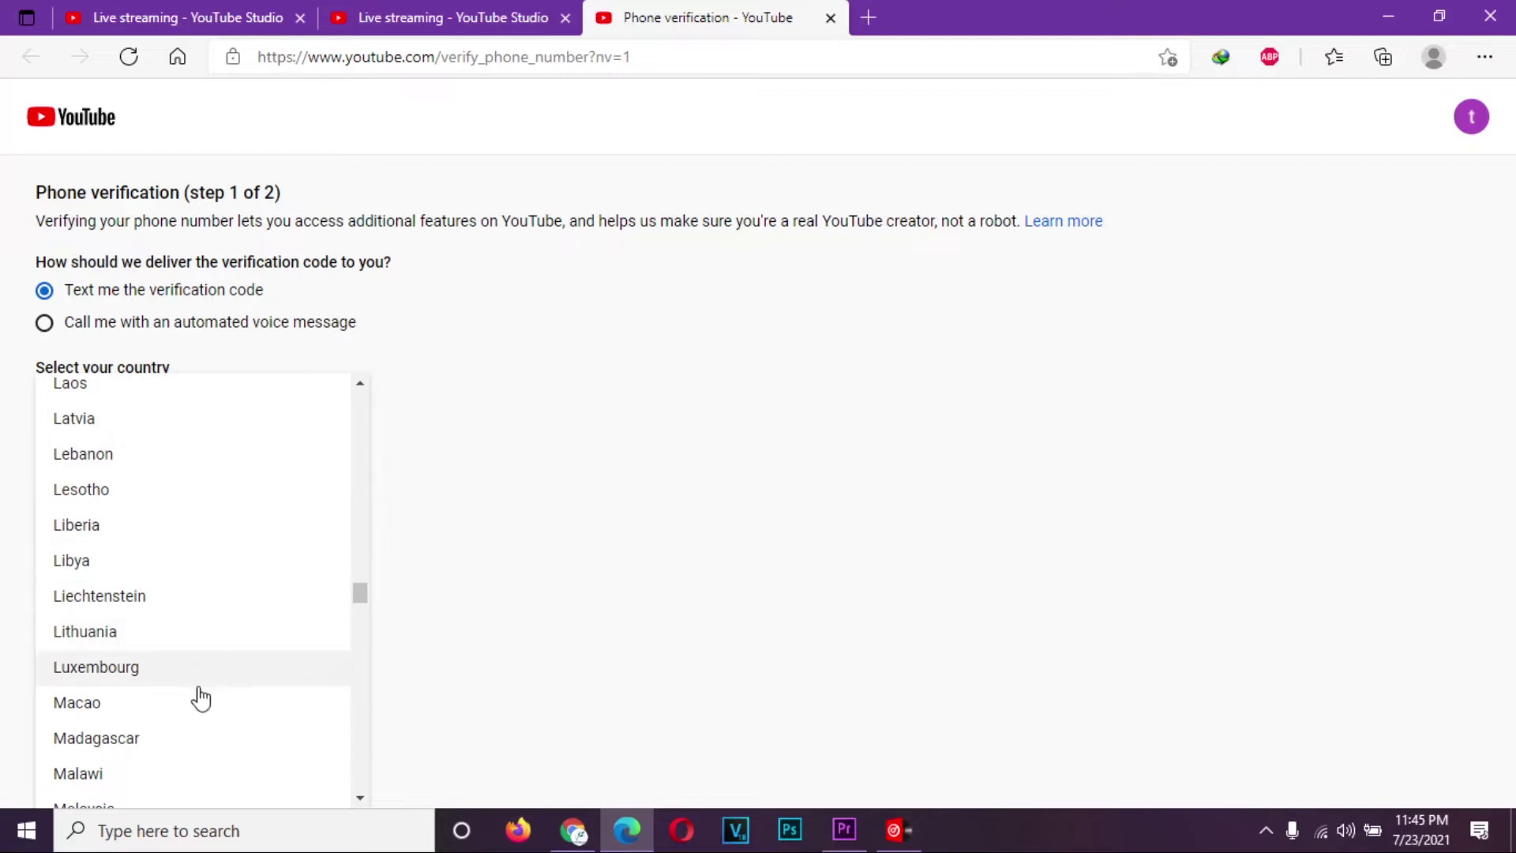
{"action": "scroll", "coordinate": [206, 650], "scroll_direction": "up", "scroll_amount": 5}
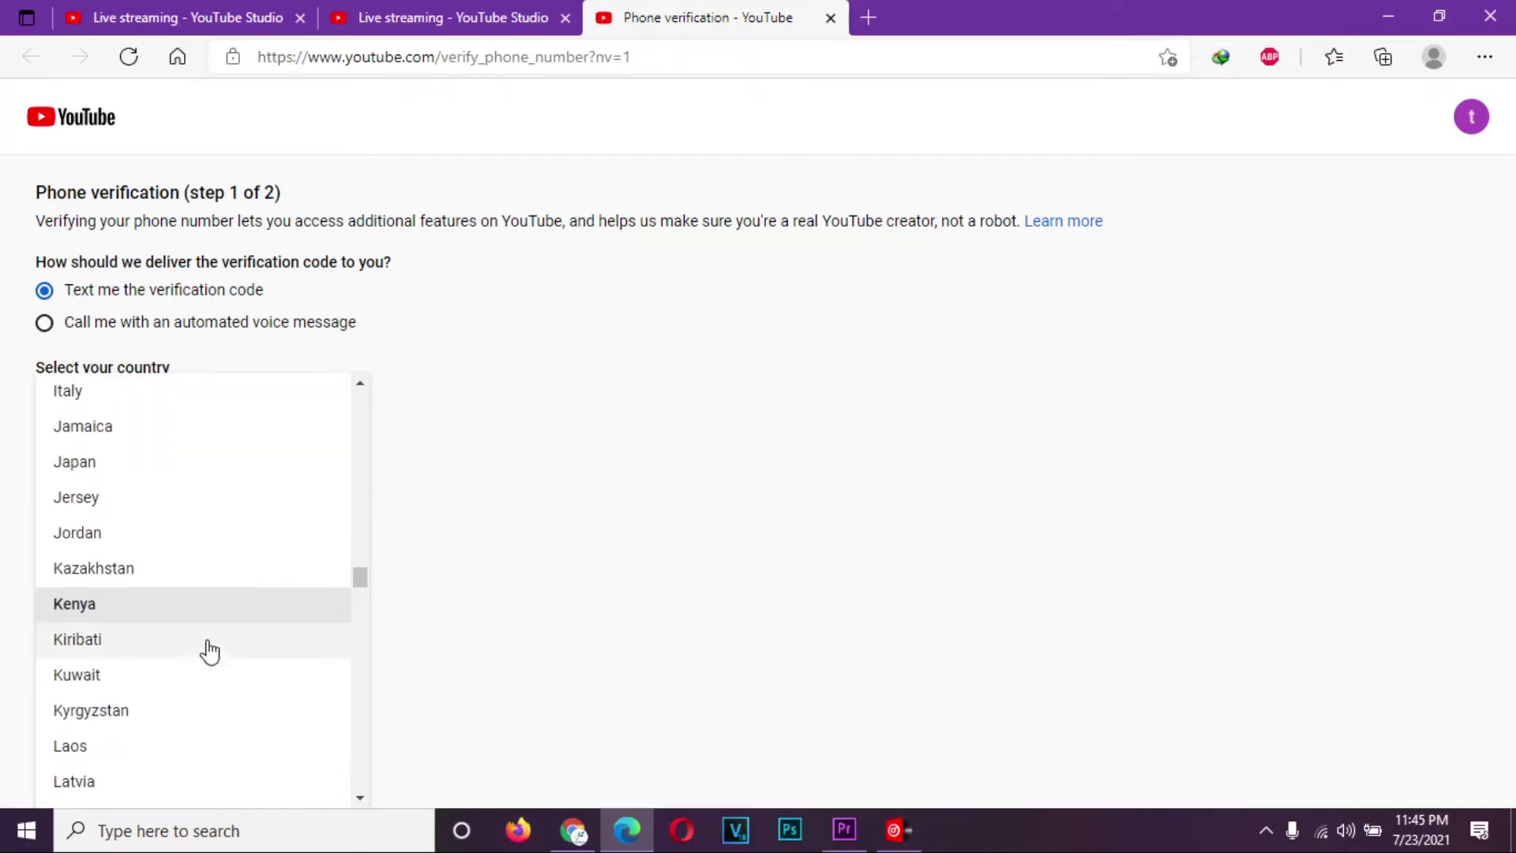
{"action": "scroll", "coordinate": [206, 650], "scroll_direction": "down", "scroll_amount": 1}
{"action": "left_click", "coordinate": [184, 585]}
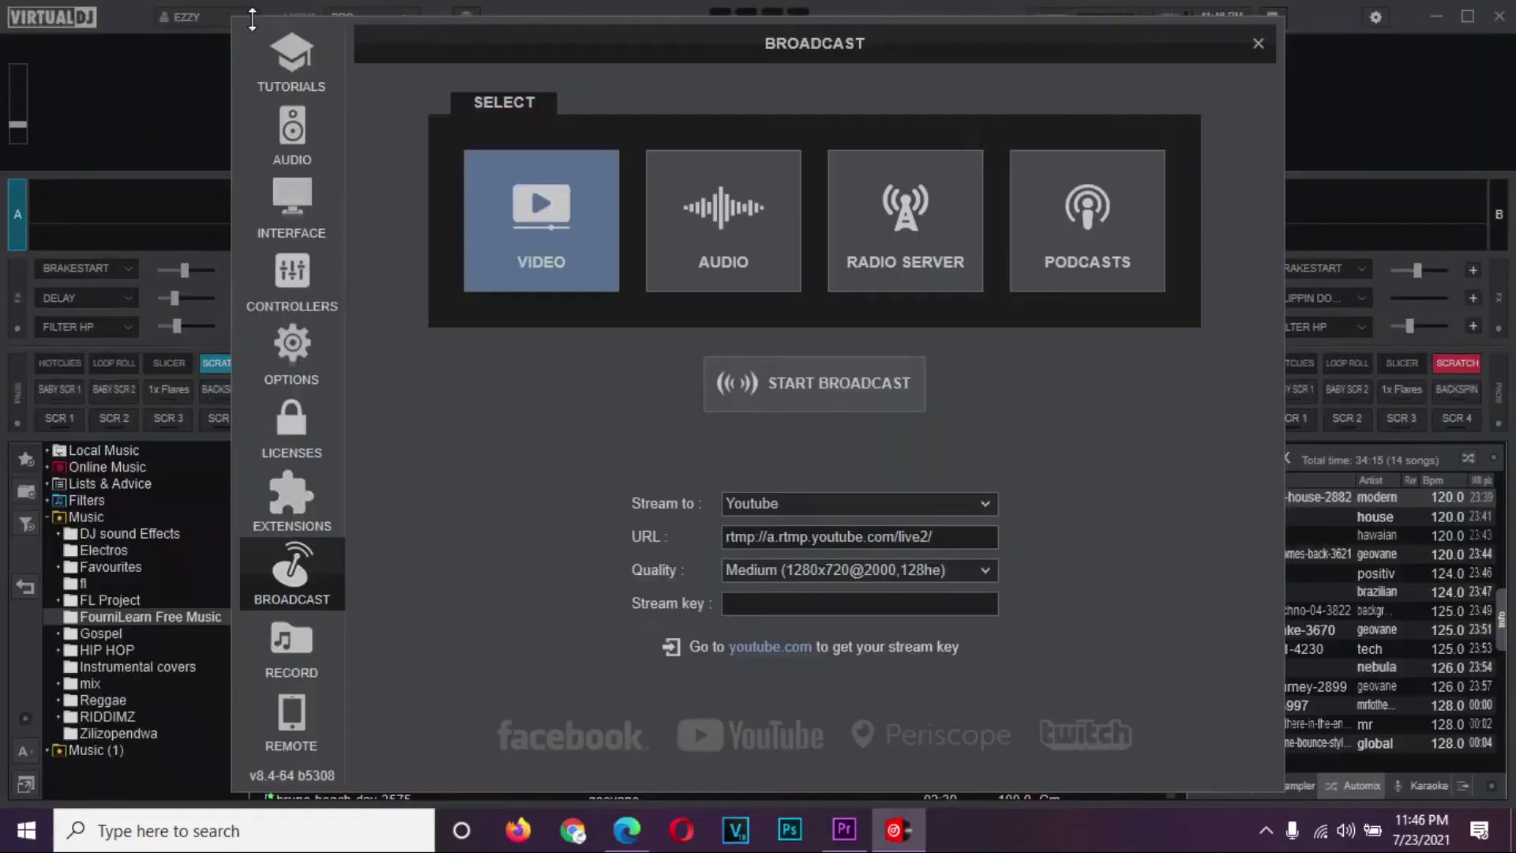
- Open the live streaming dashboard at youtube.com/stream in a new browser tab and close the older dashboard tab
{"action": "left_click", "coordinate": [776, 648]}
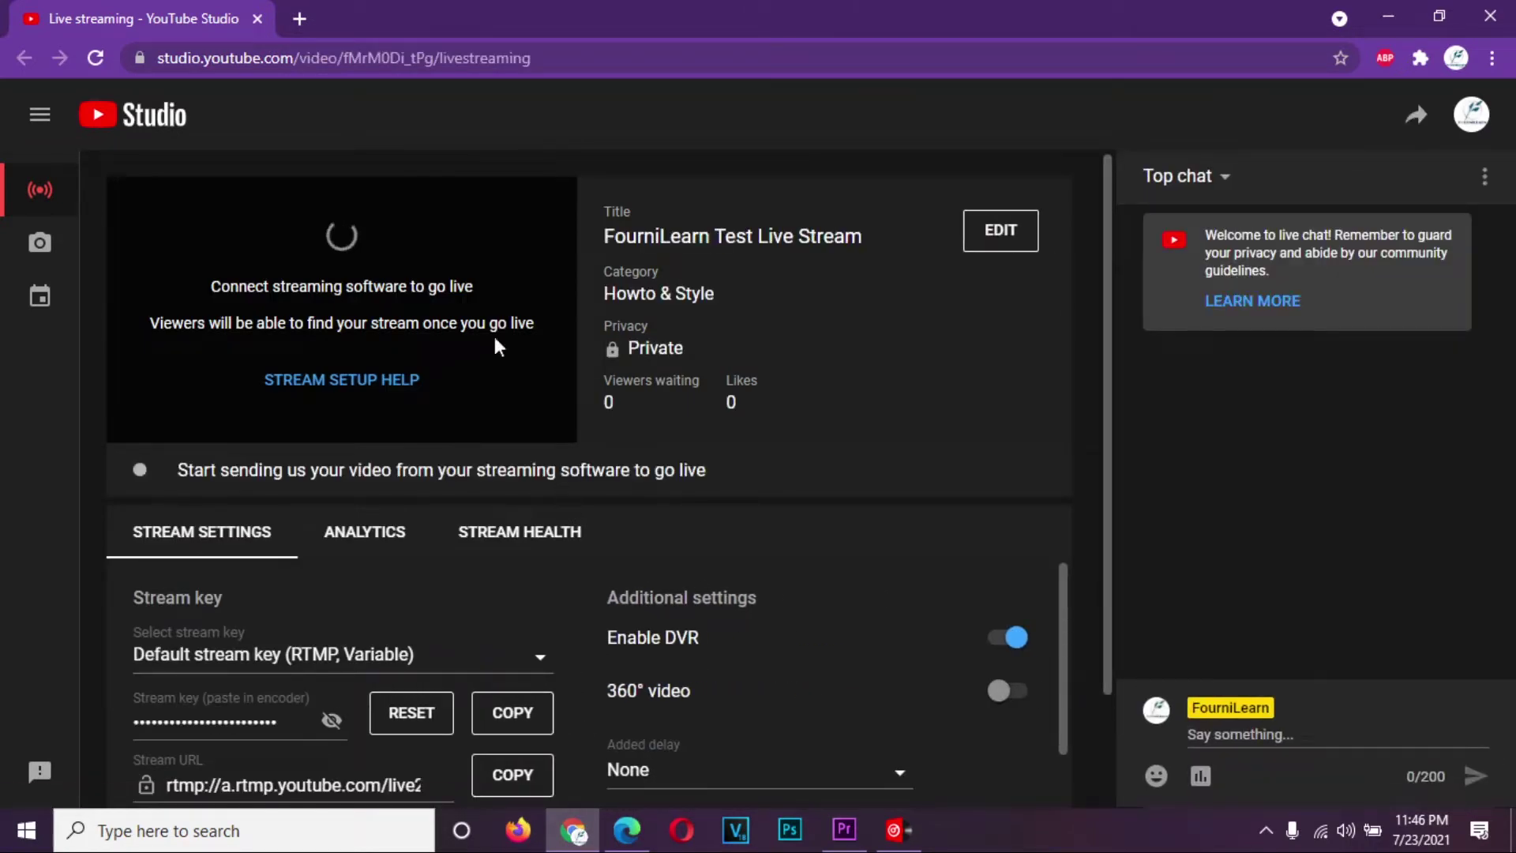
{"action": "left_click", "coordinate": [300, 13]}
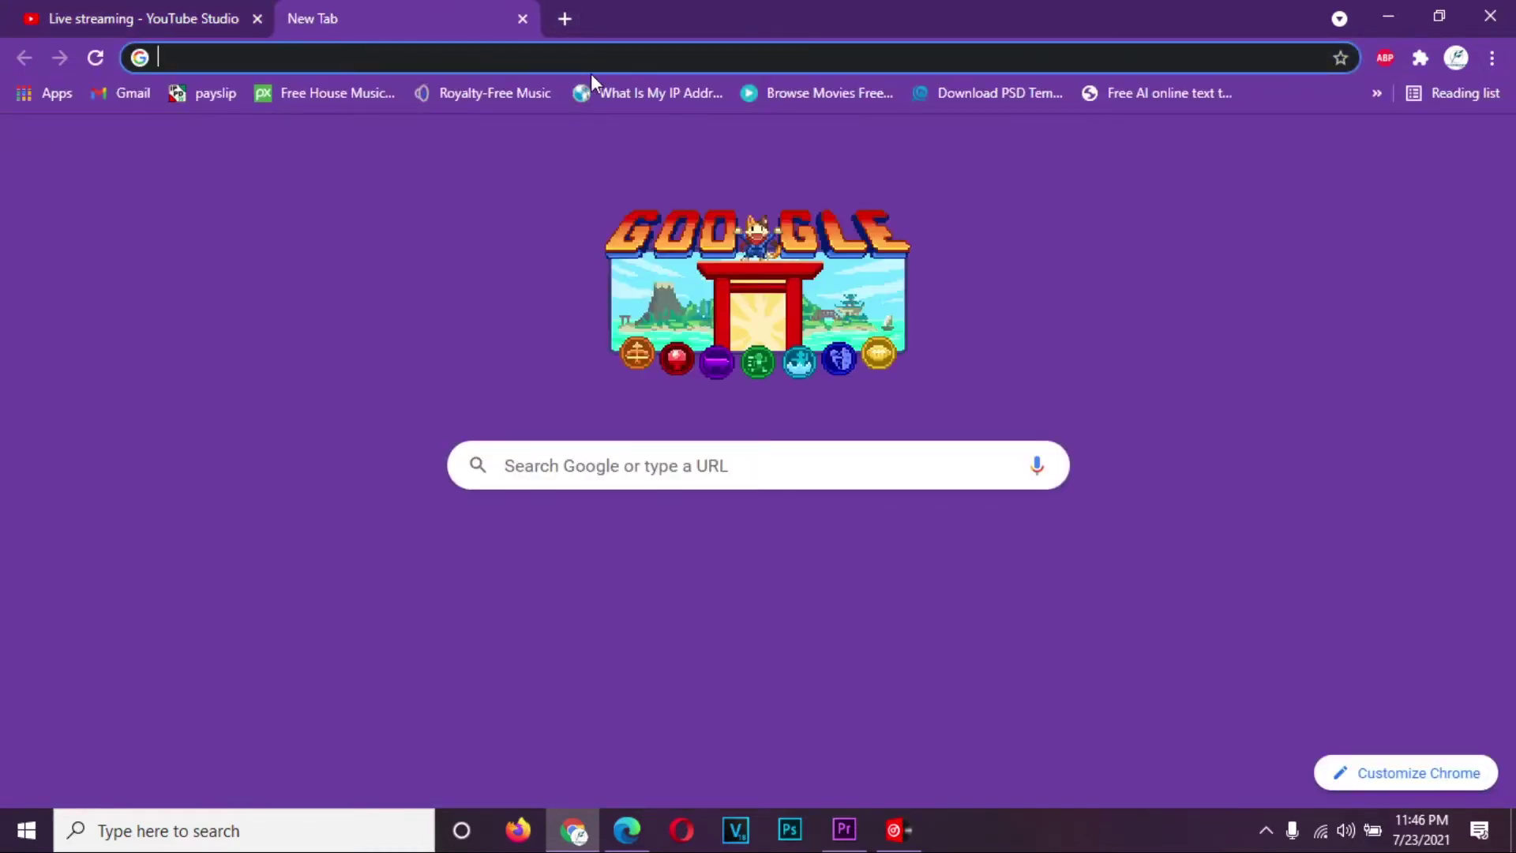
{"action": "type", "text": "youtube.com/"}
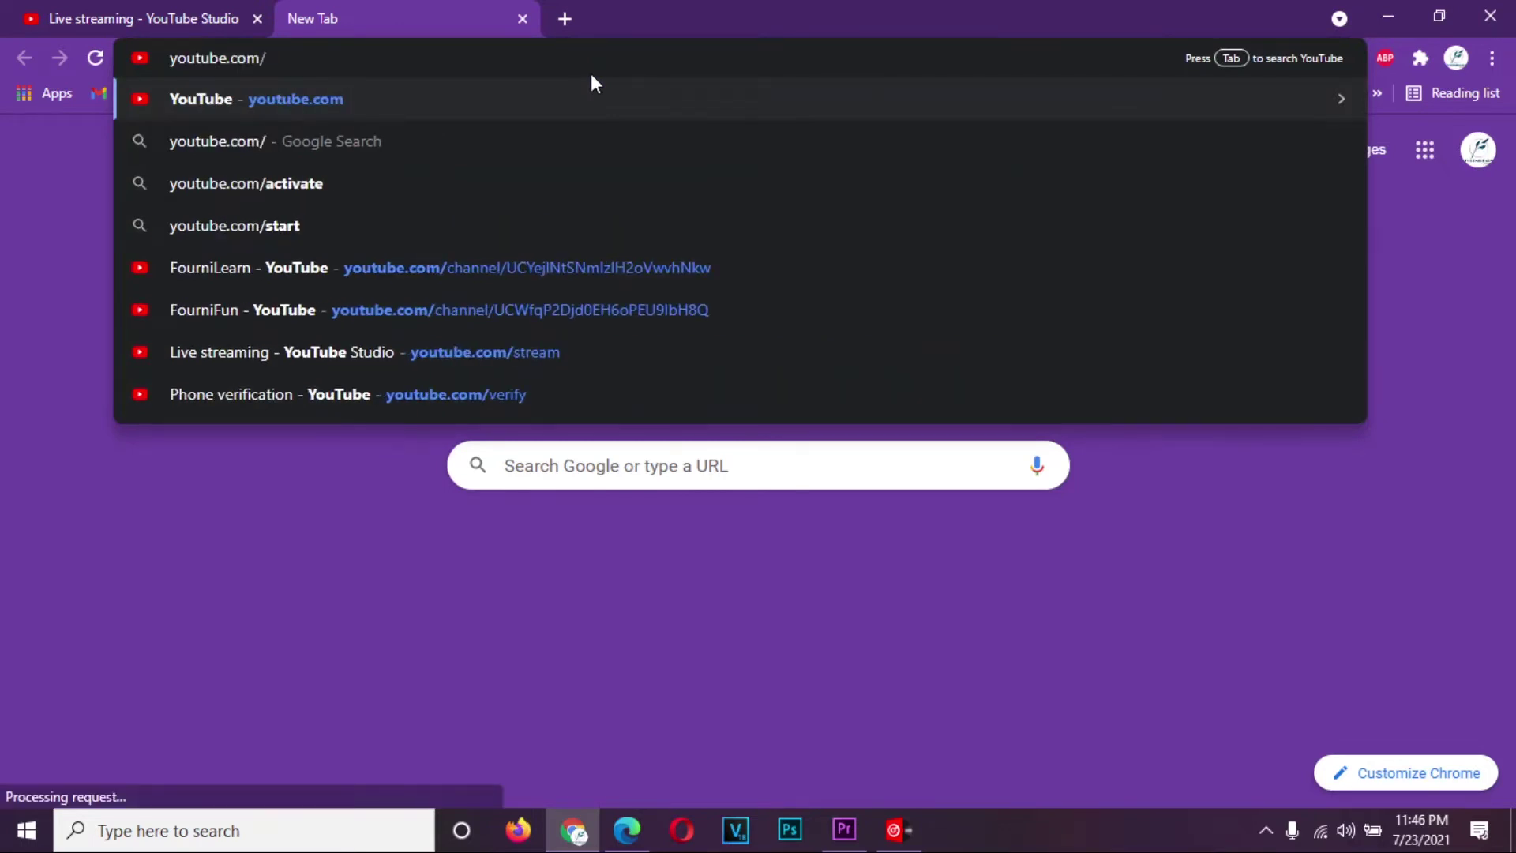
{"action": "type", "text": "stream"}
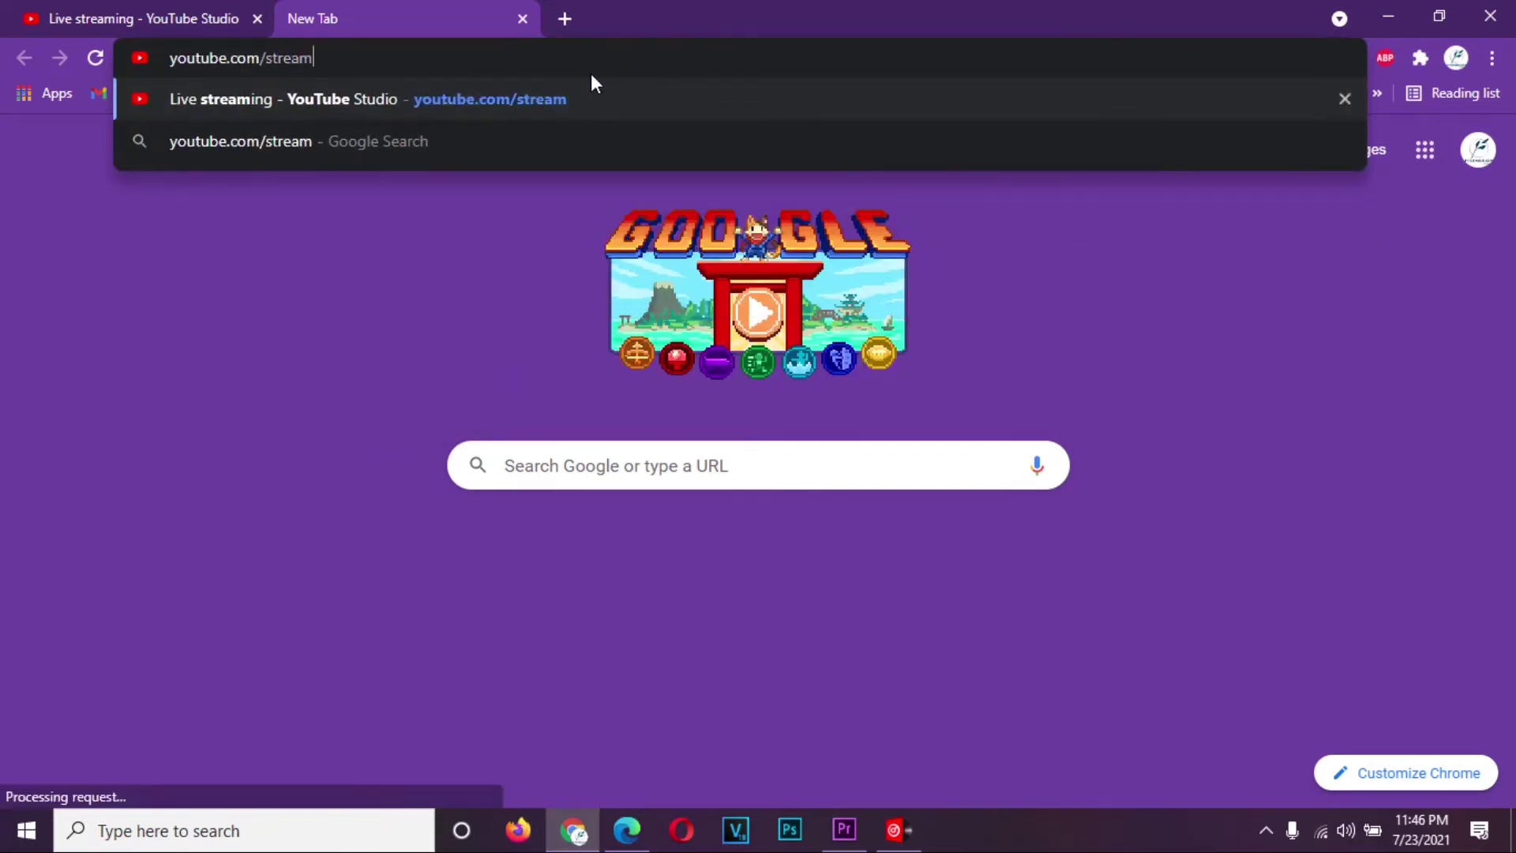
{"action": "key", "text": "Return"}
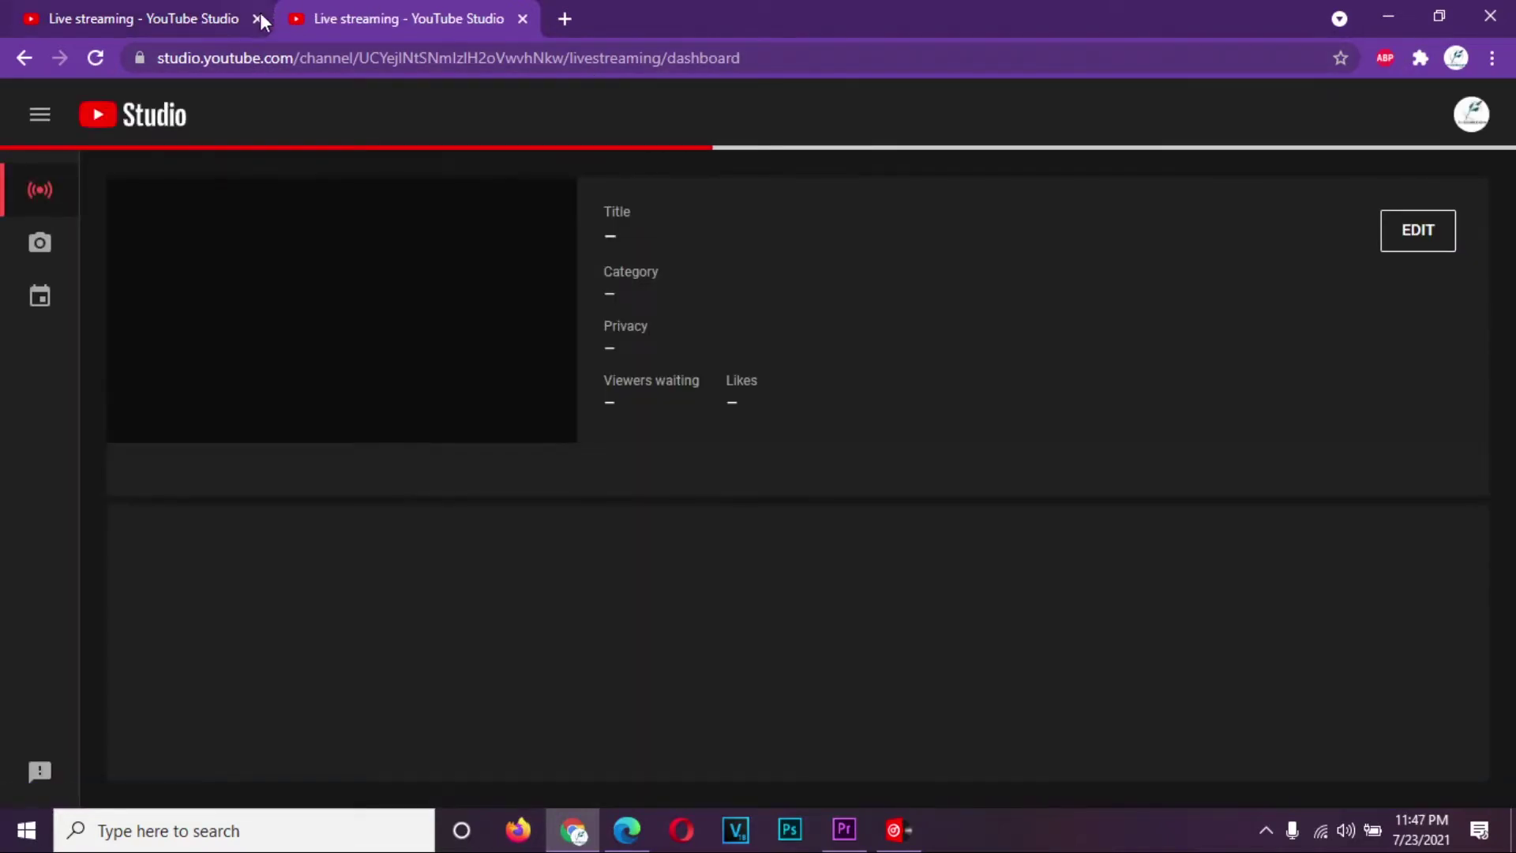
{"action": "left_click", "coordinate": [257, 18]}
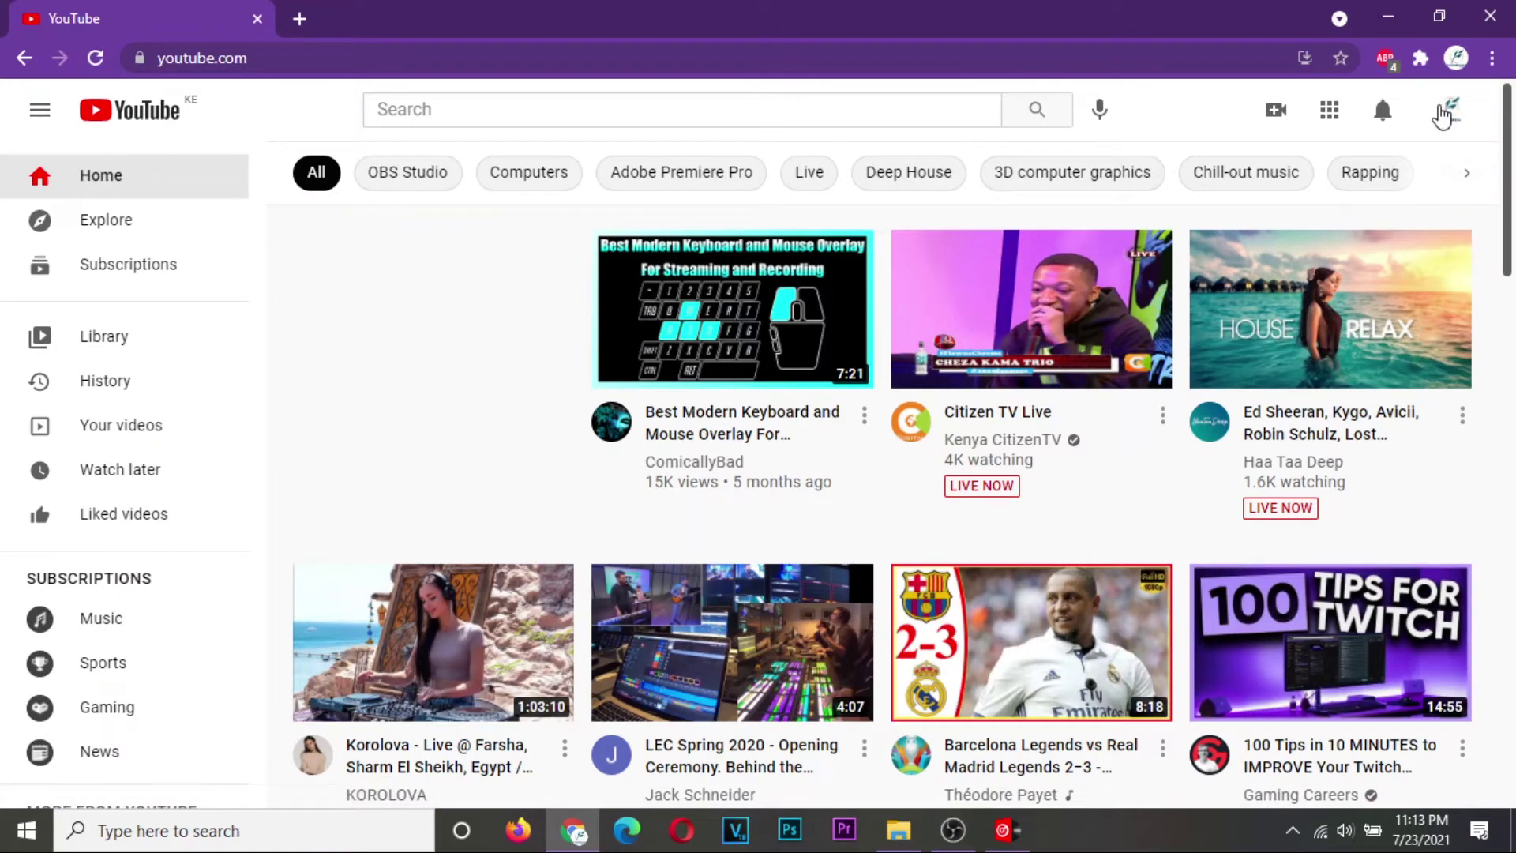
- From the YouTube home page, go through your channel's Studio dashboard to the live streaming page
{"action": "left_click", "coordinate": [1443, 113]}
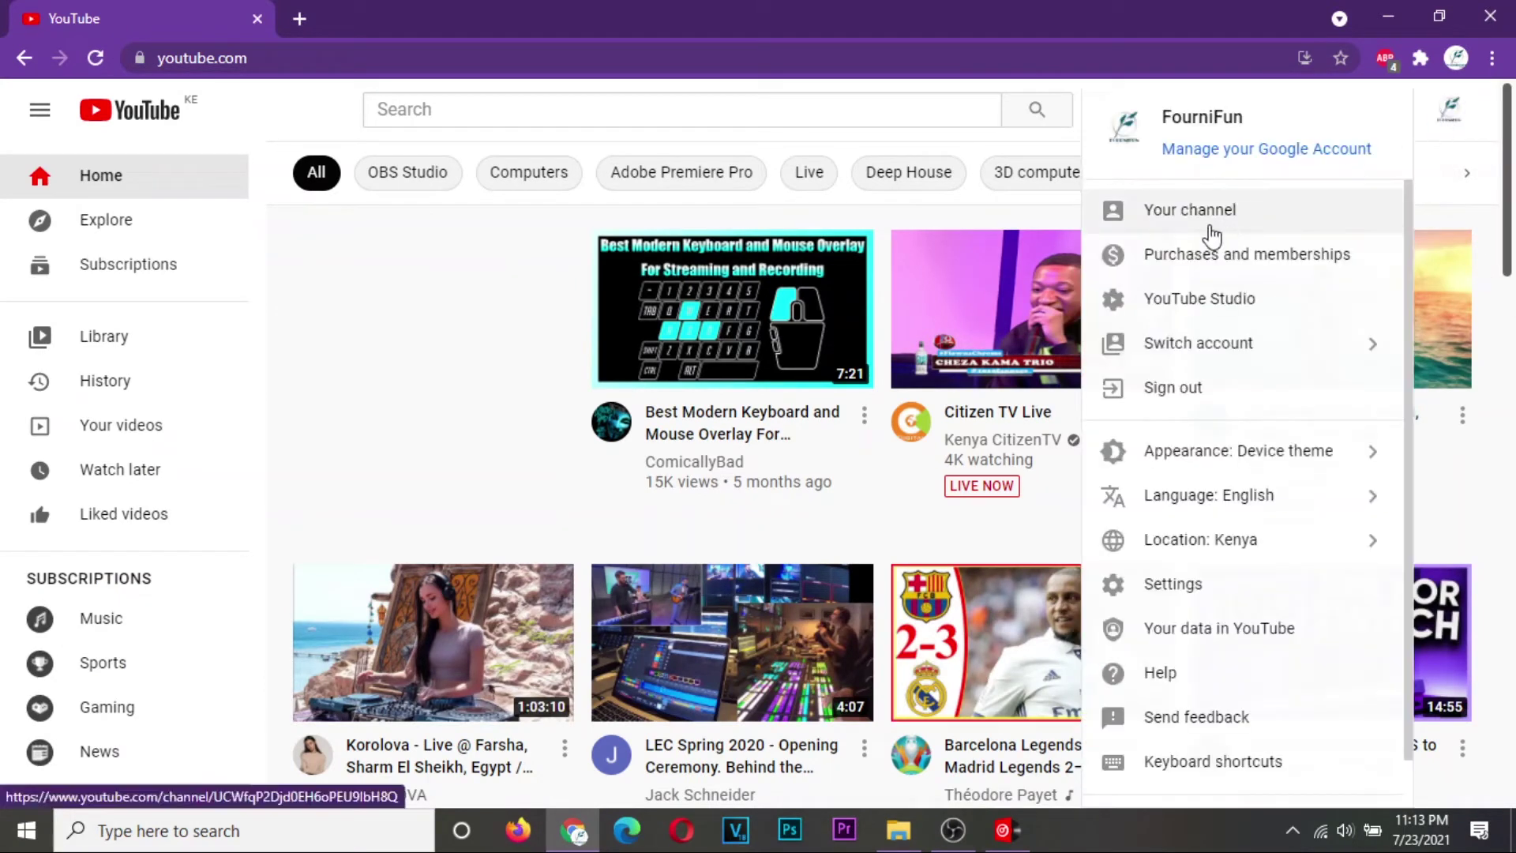
{"action": "left_click", "coordinate": [1171, 236]}
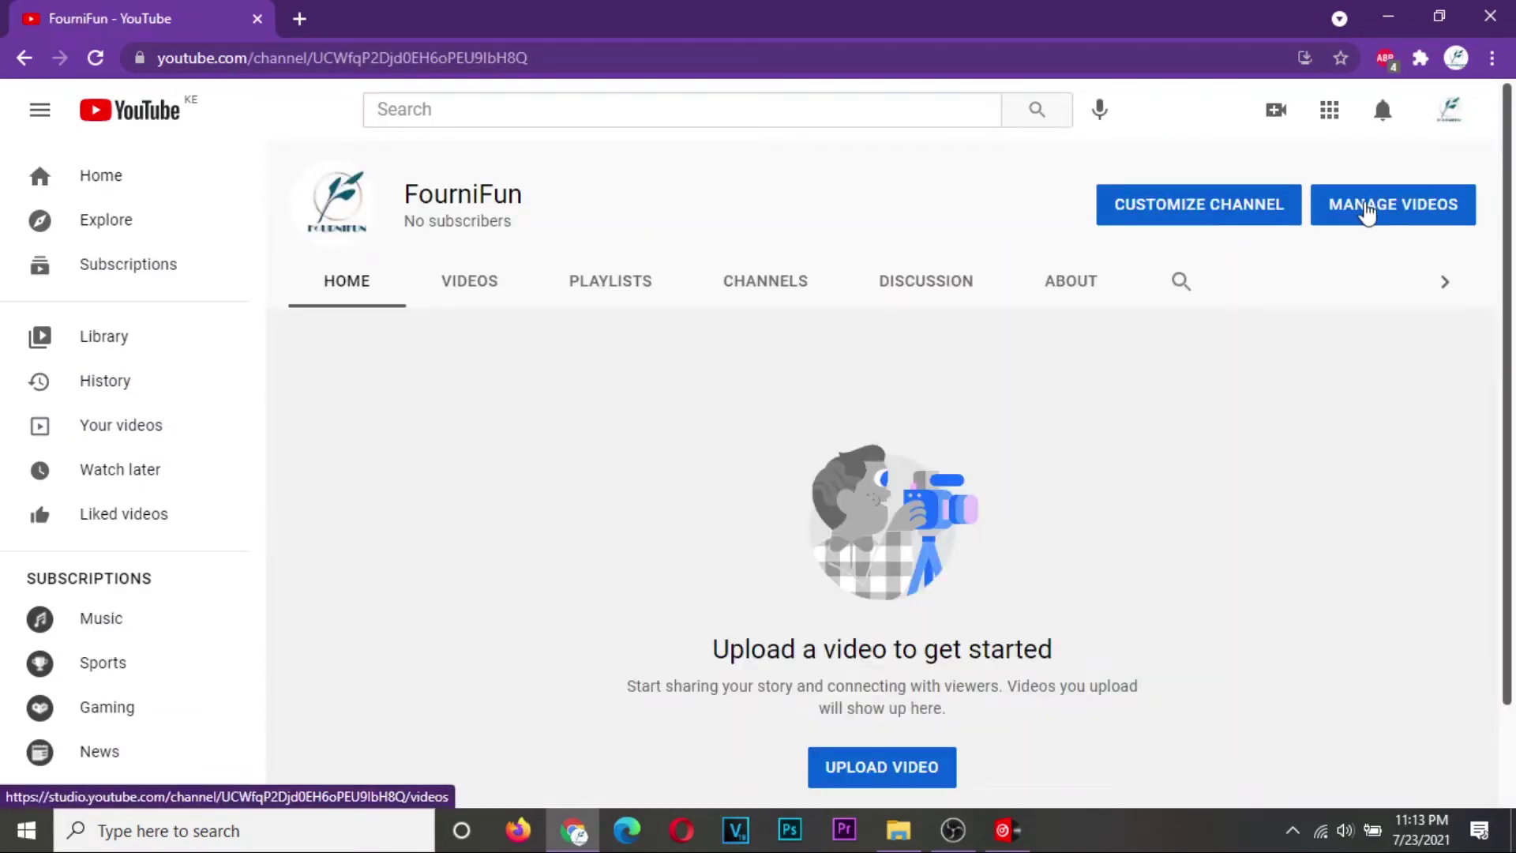
{"action": "left_click", "coordinate": [1368, 210]}
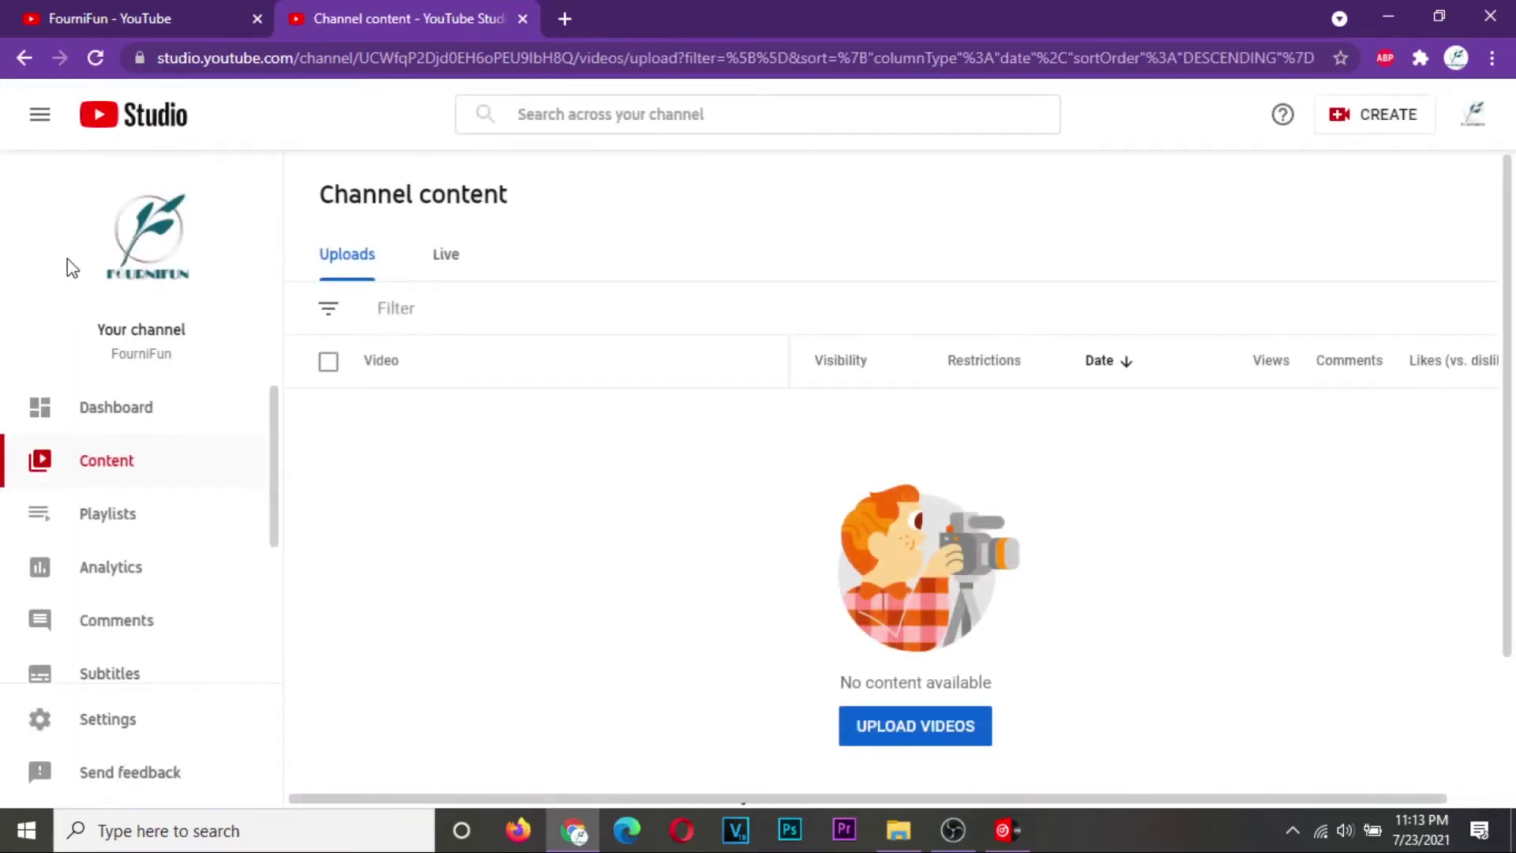
{"action": "left_click", "coordinate": [99, 417]}
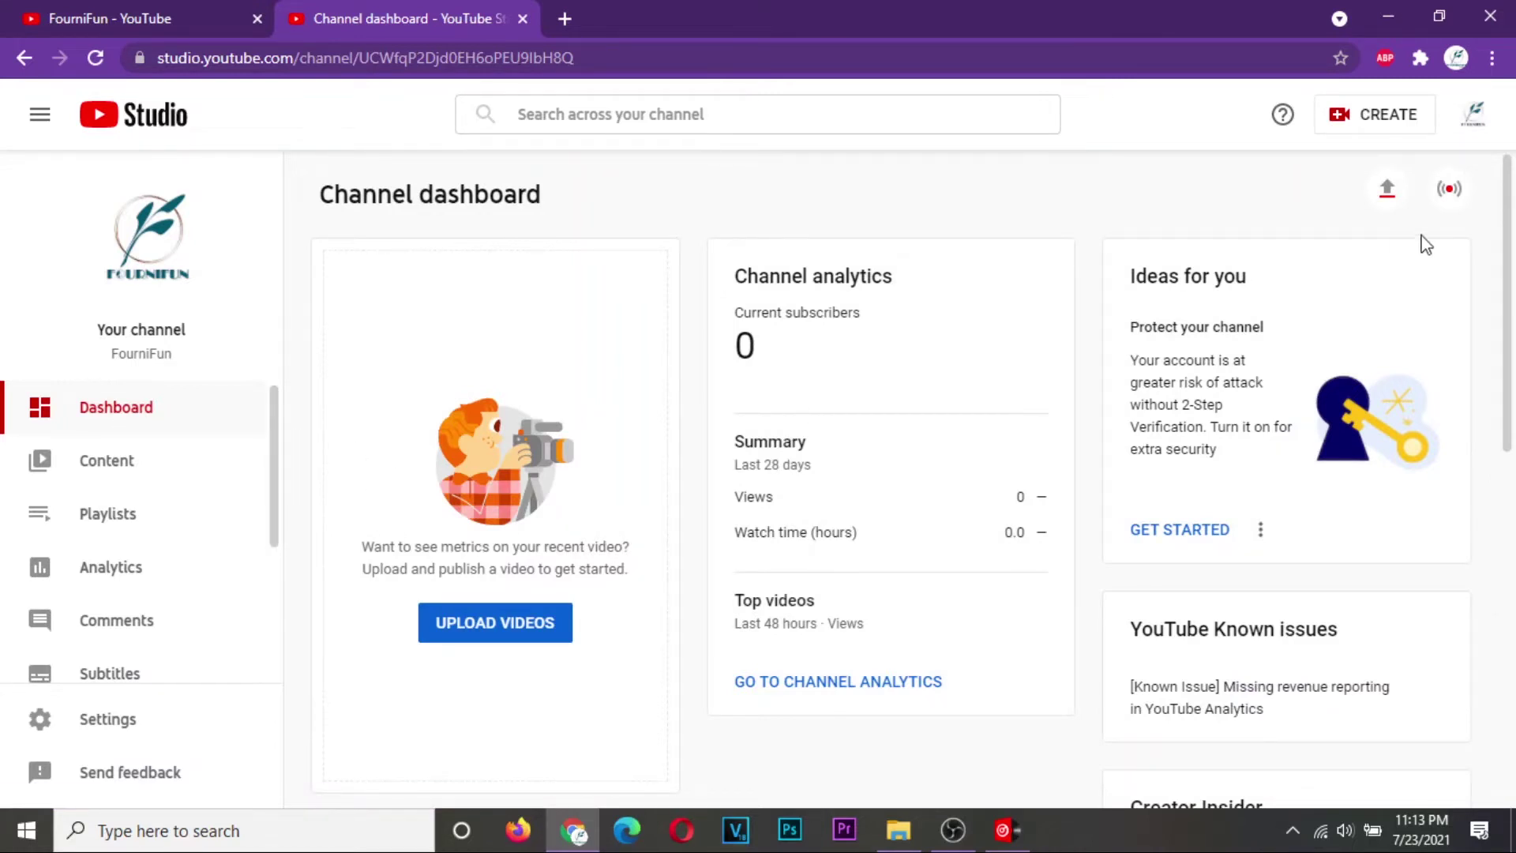
{"action": "left_click", "coordinate": [1449, 190]}
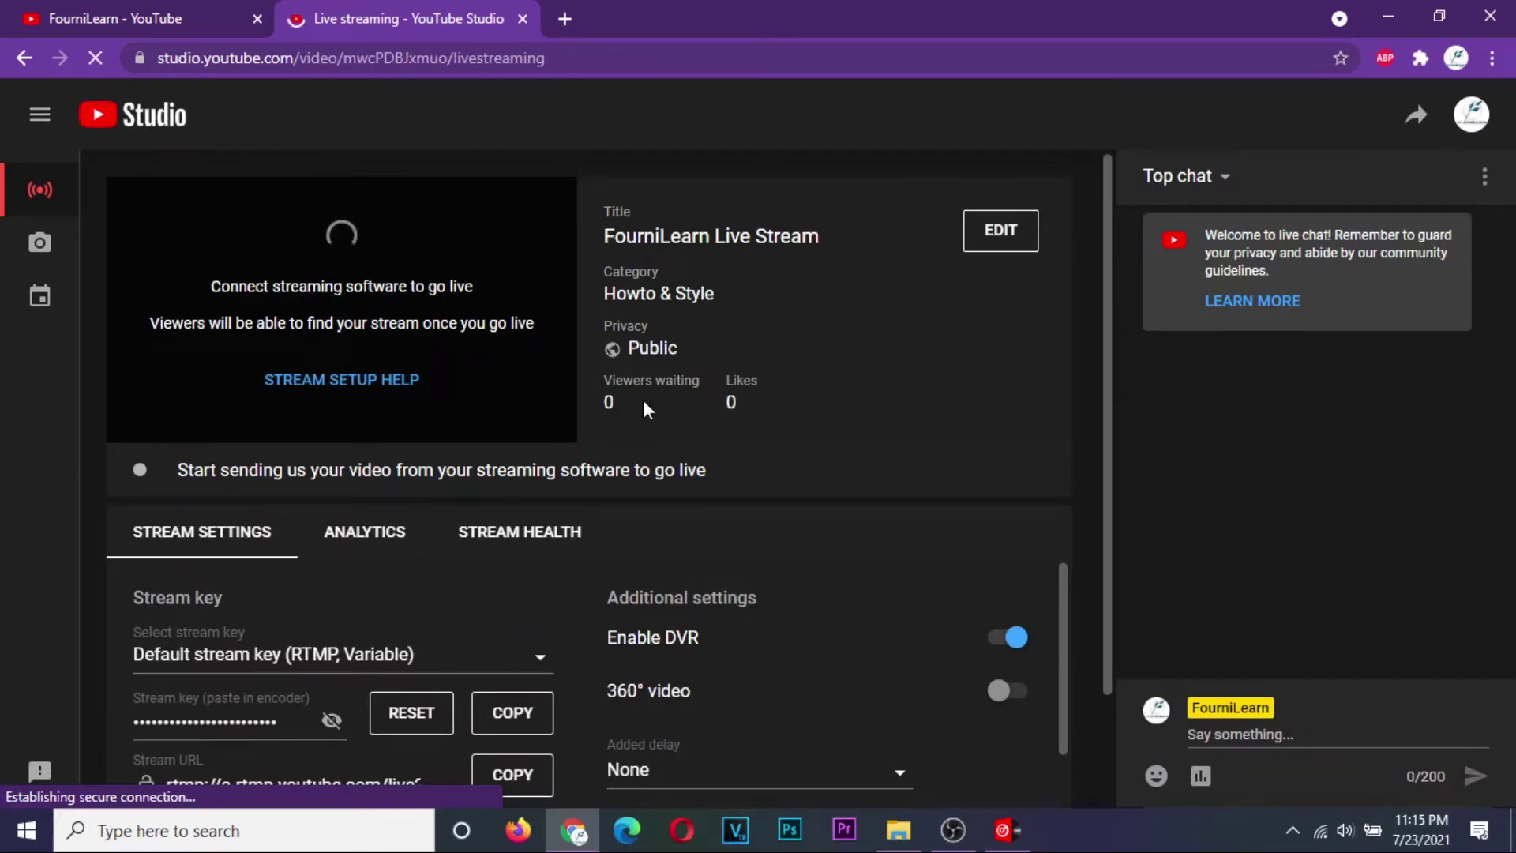
- Change the stream title to "FourniLearn Test Live Stream" and enter the description "We are testing the livestream"
{"action": "left_click", "coordinate": [1013, 236]}
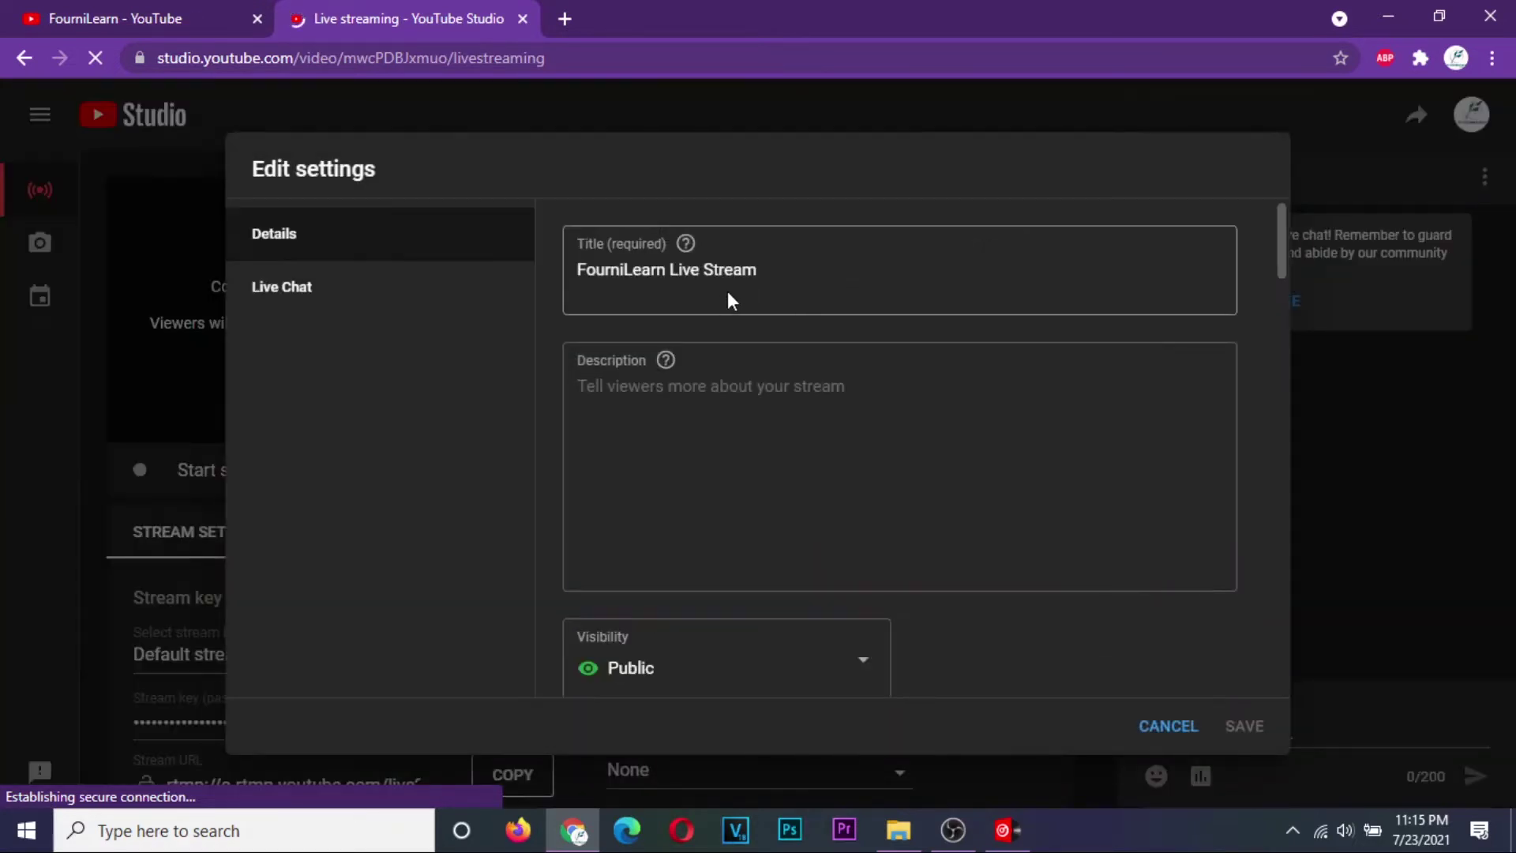
{"action": "left_click_drag", "start_coordinate": [776, 272], "coordinate": [676, 277]}
{"action": "left_click", "coordinate": [671, 274]}
{"action": "type", "text": "Test"}
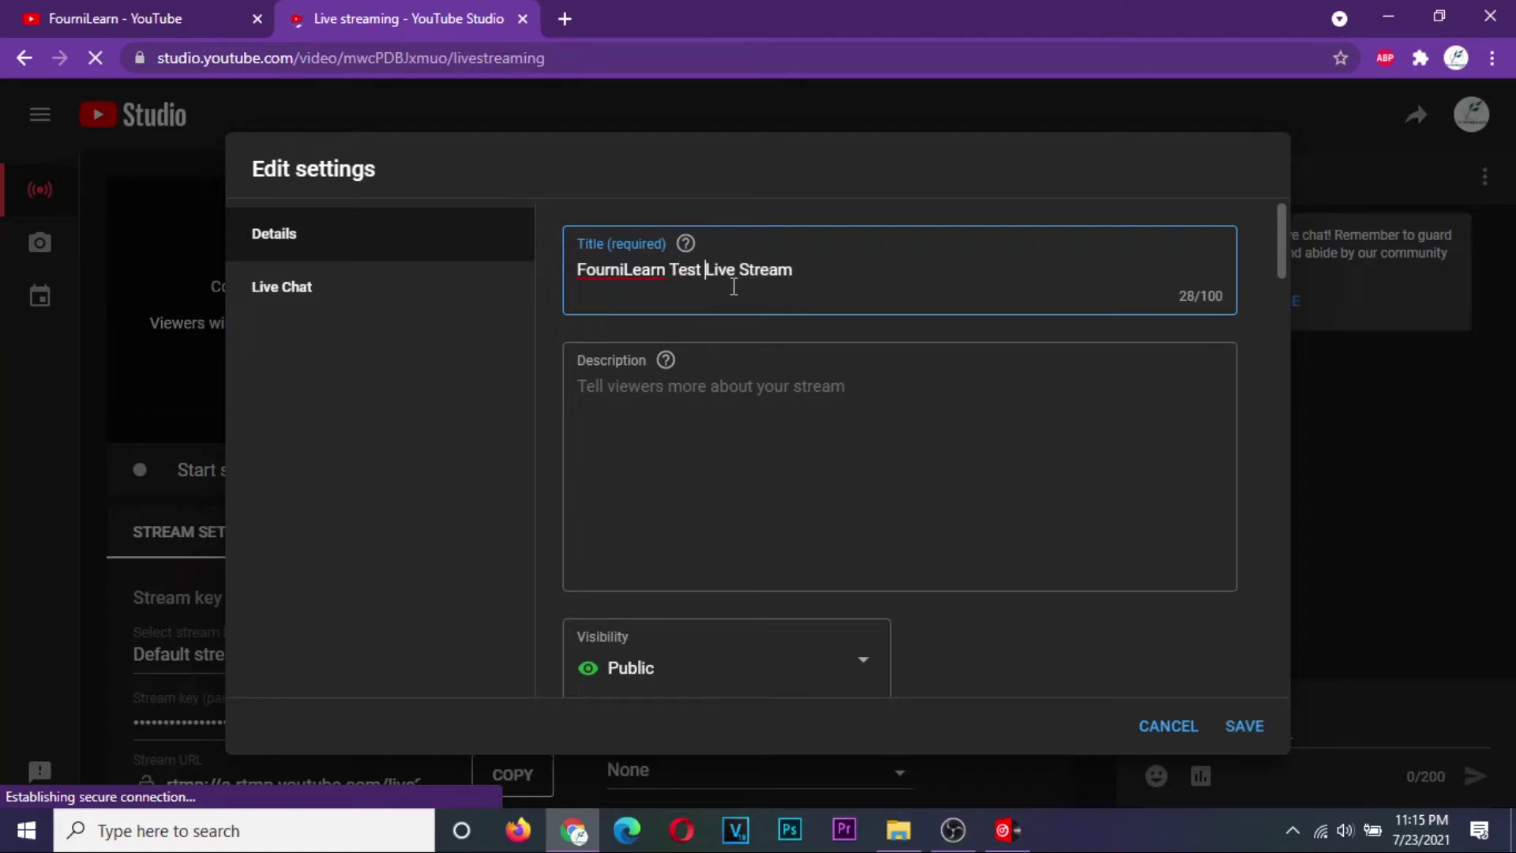
{"action": "left_click", "coordinate": [726, 436]}
{"action": "type", "text": "We are s"}
{"action": "type", "text": "esting the livestream"}
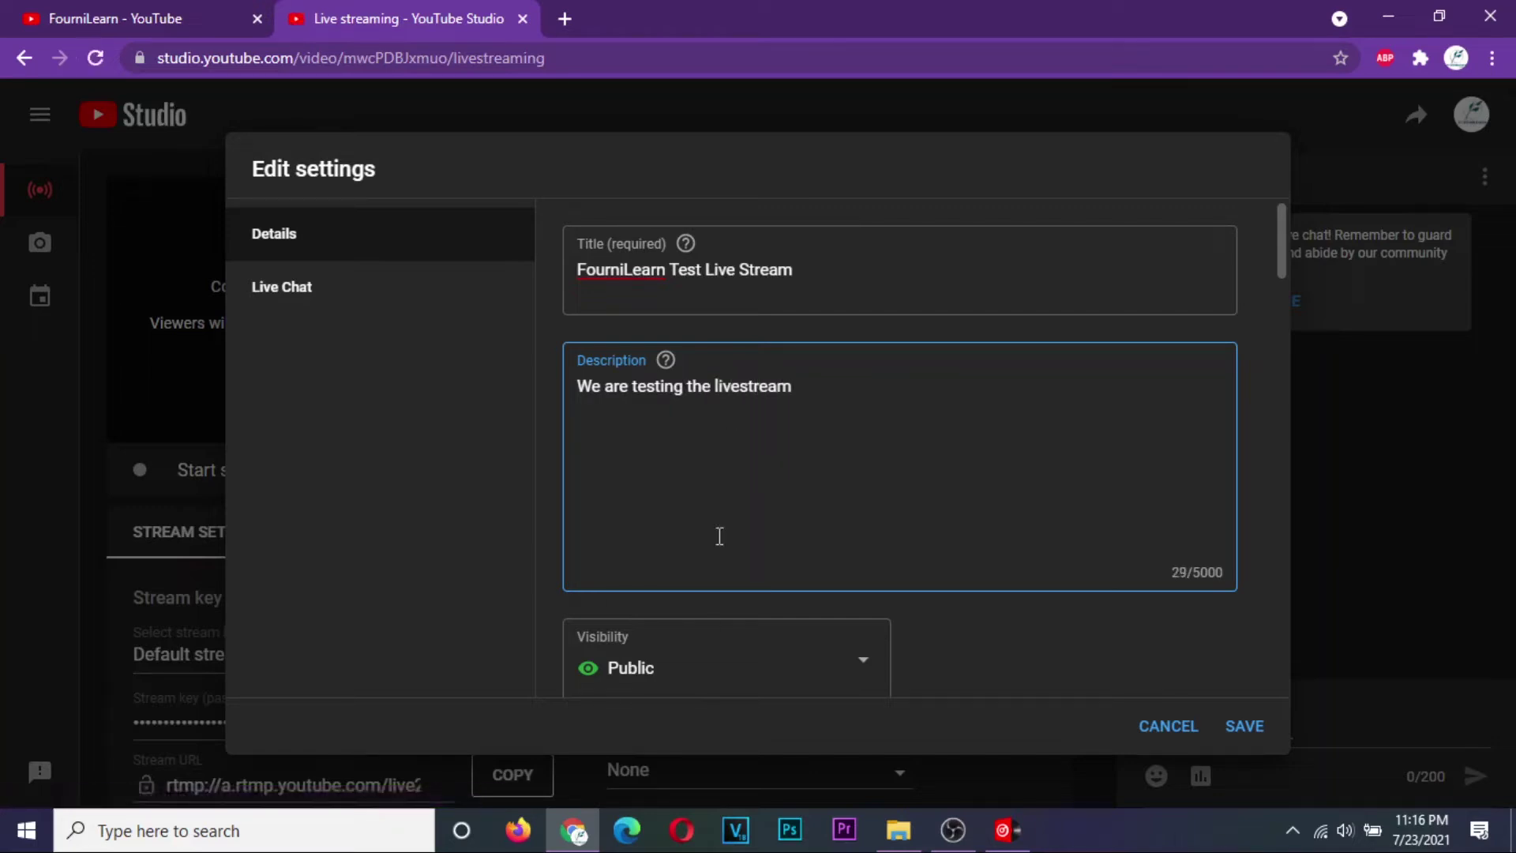
- Set the stream's visibility to Private
{"action": "scroll", "coordinate": [703, 656], "scroll_direction": "down", "scroll_amount": 3}
{"action": "left_click", "coordinate": [846, 534]}
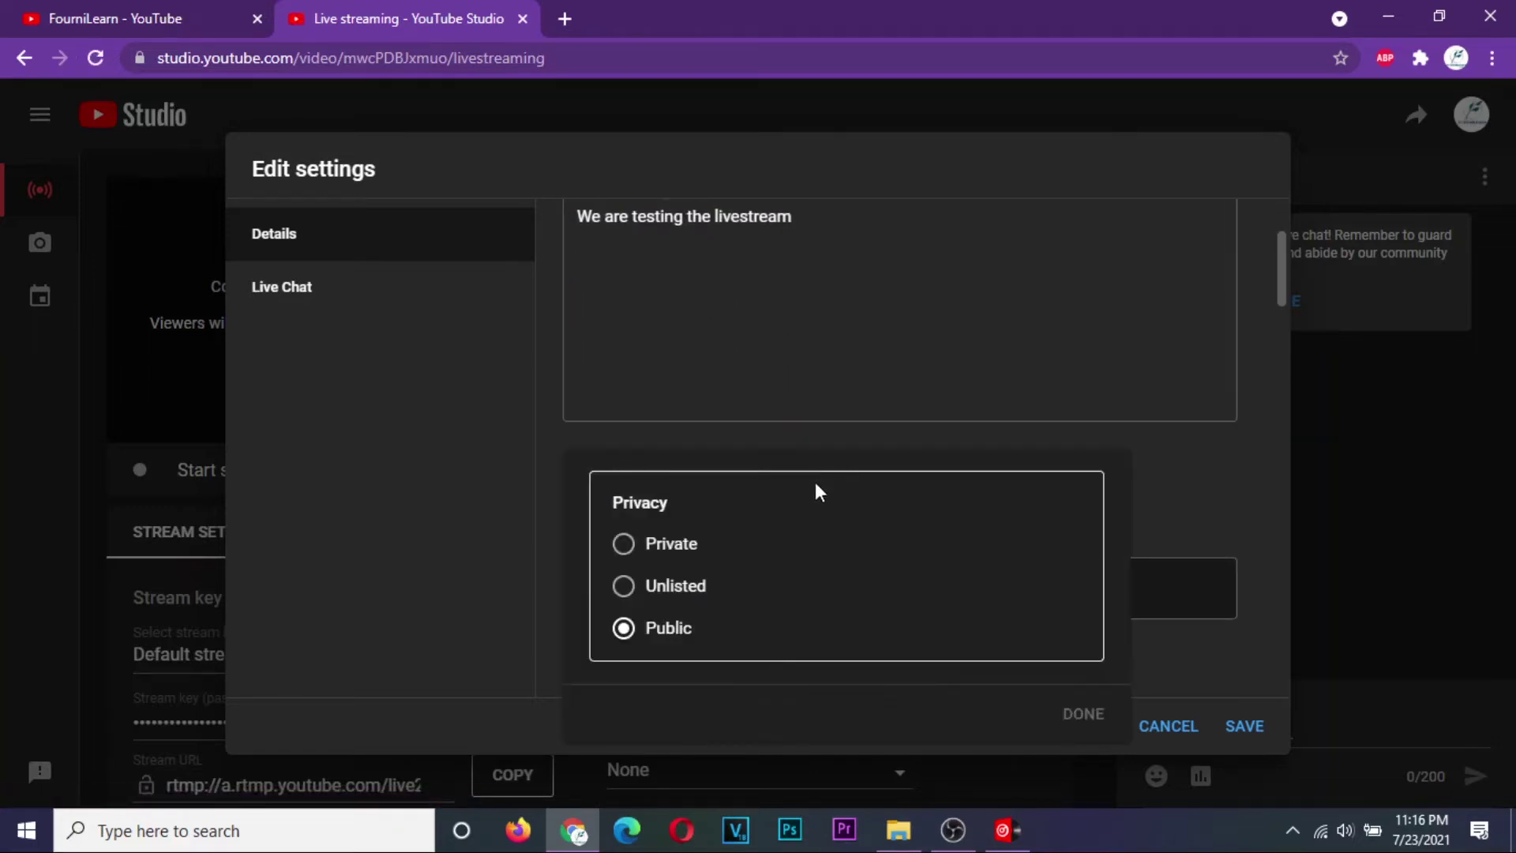
{"action": "left_click", "coordinate": [728, 547]}
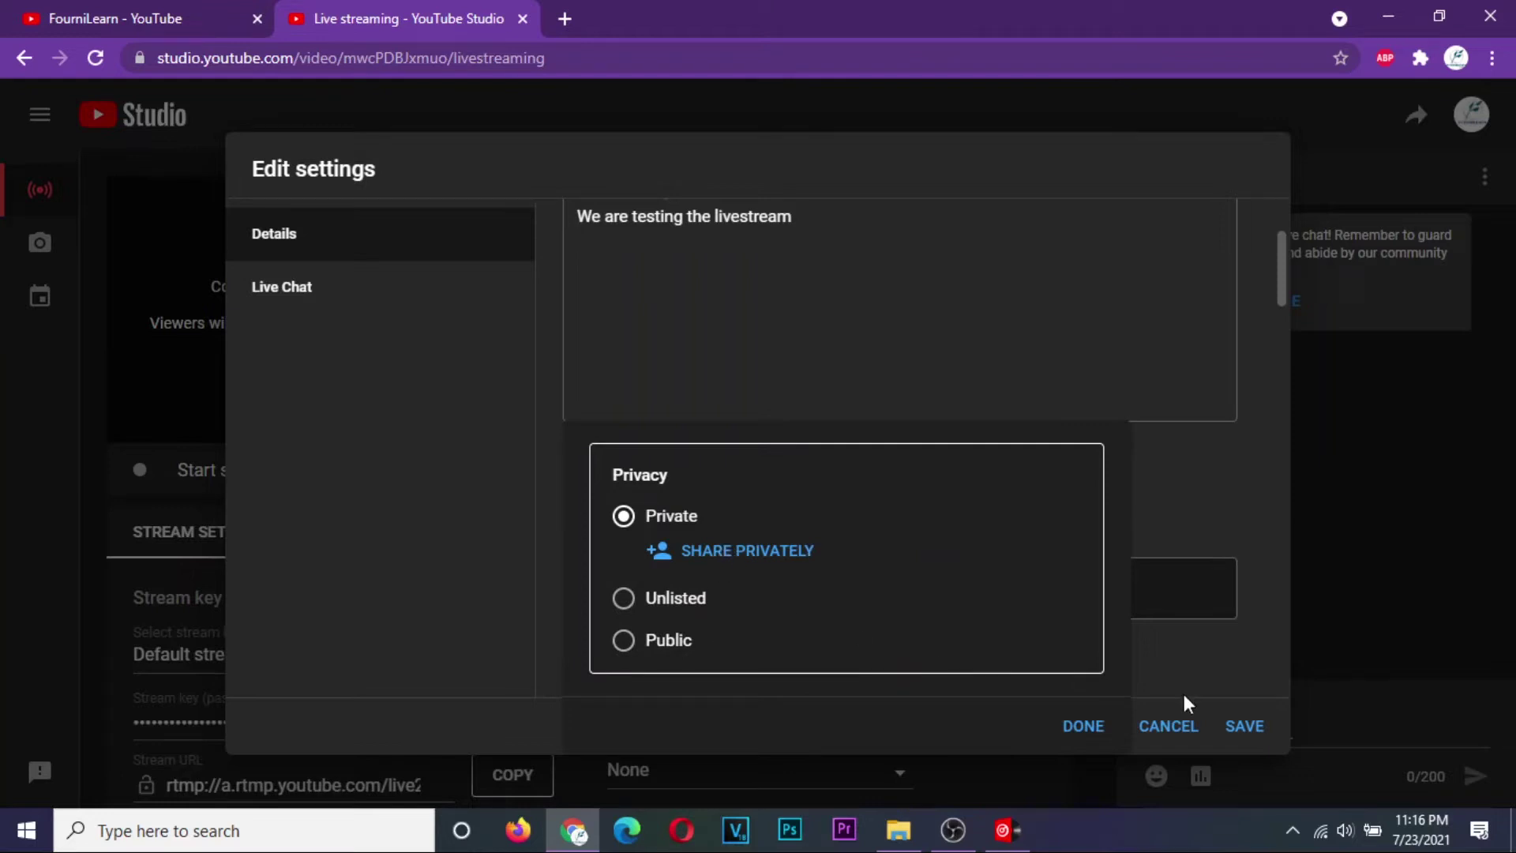
{"action": "left_click", "coordinate": [1083, 727]}
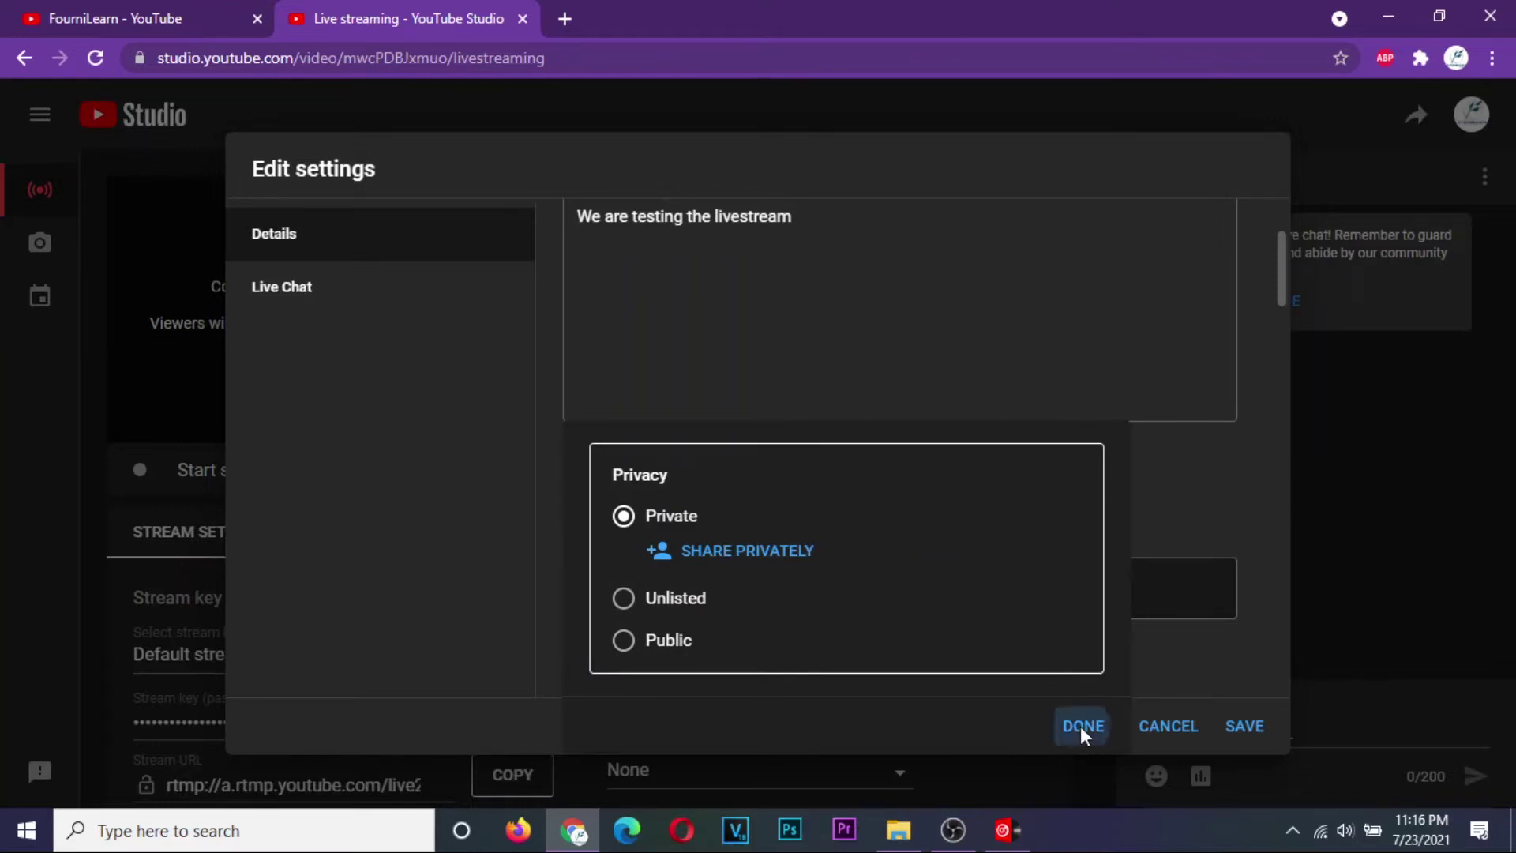
- Review the remaining stream details, including category options, thumbnail, playlists, audience, language and recording date settings
{"action": "scroll", "coordinate": [608, 654], "scroll_direction": "down", "scroll_amount": 2}
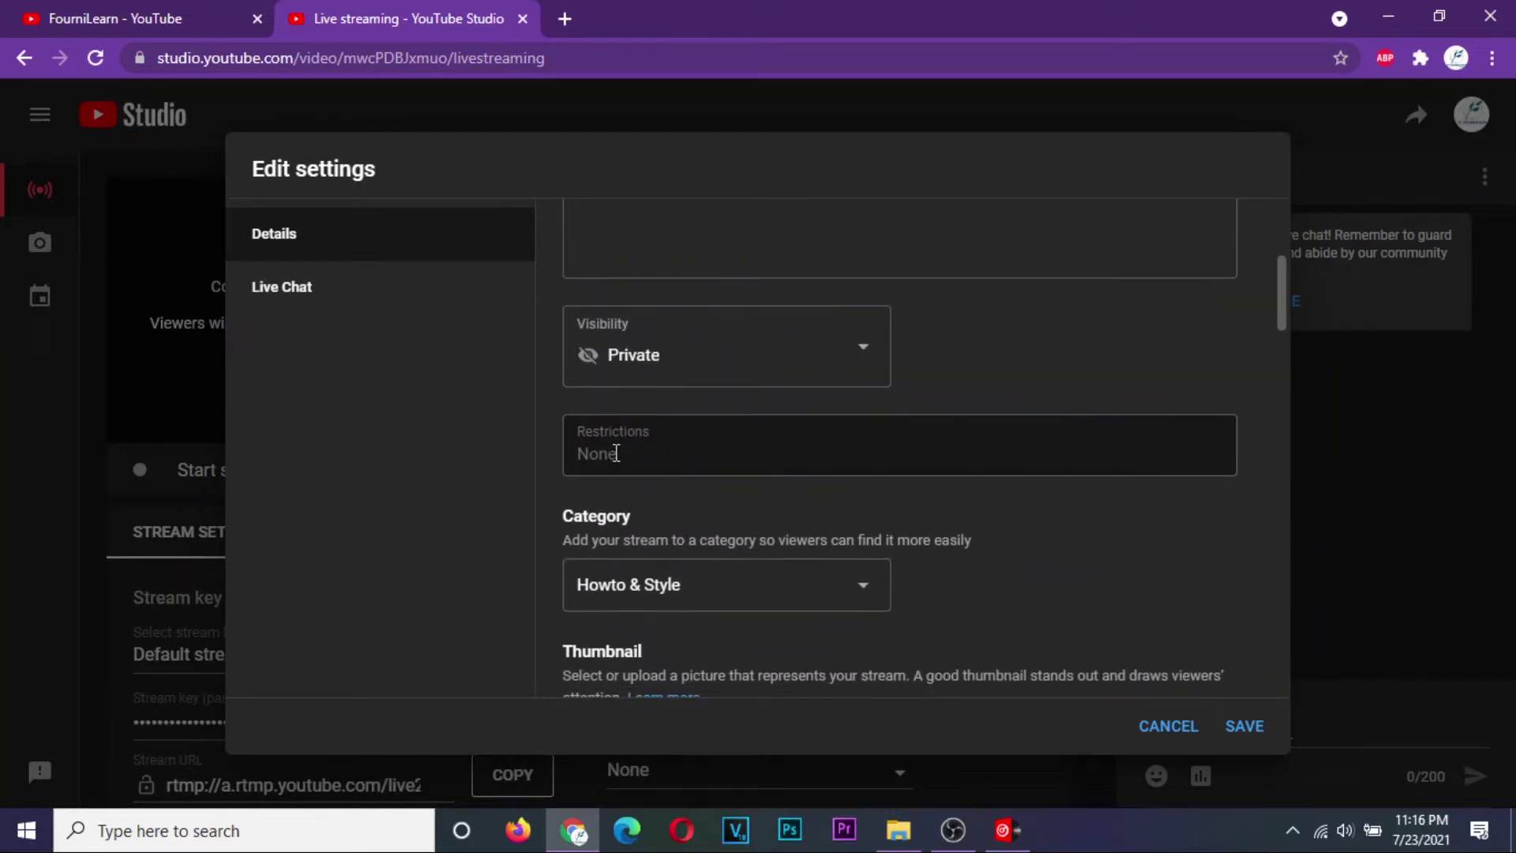
{"action": "scroll", "coordinate": [647, 480], "scroll_direction": "down", "scroll_amount": 2}
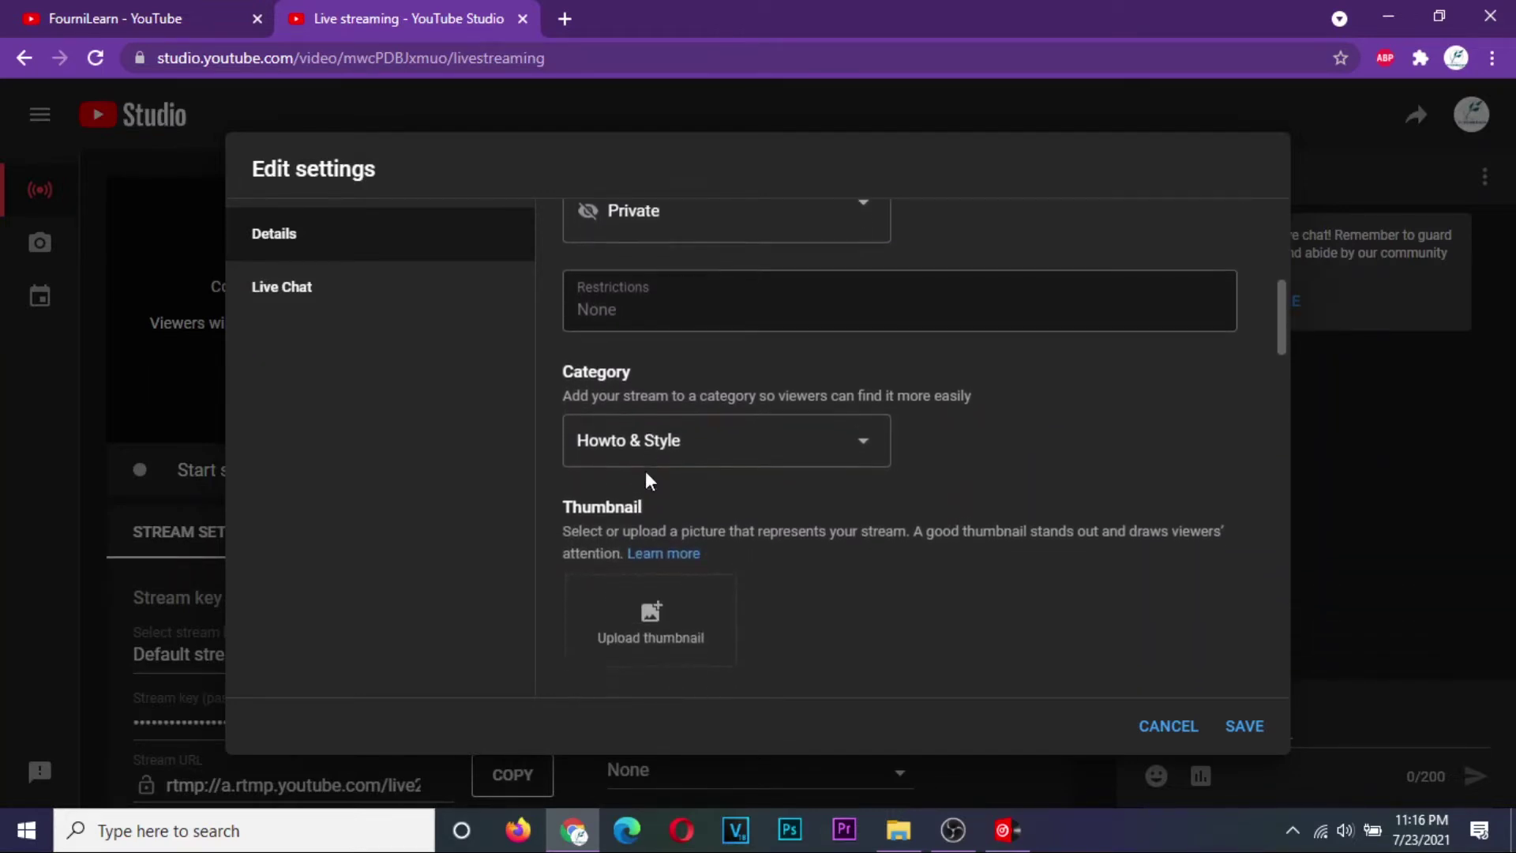
{"action": "scroll", "coordinate": [866, 445], "scroll_direction": "down", "scroll_amount": 1}
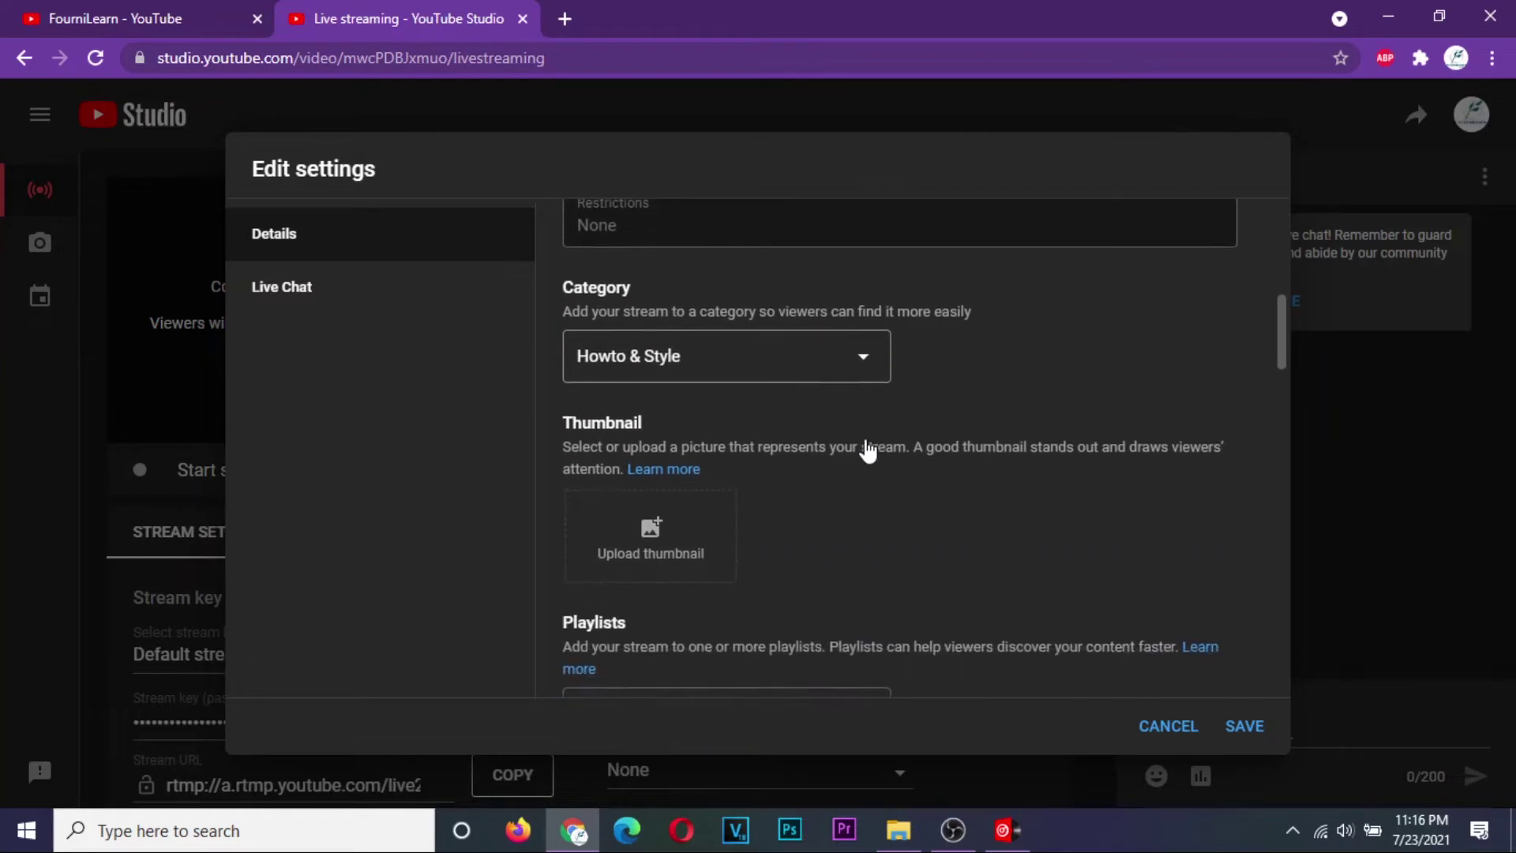
{"action": "left_click", "coordinate": [847, 364]}
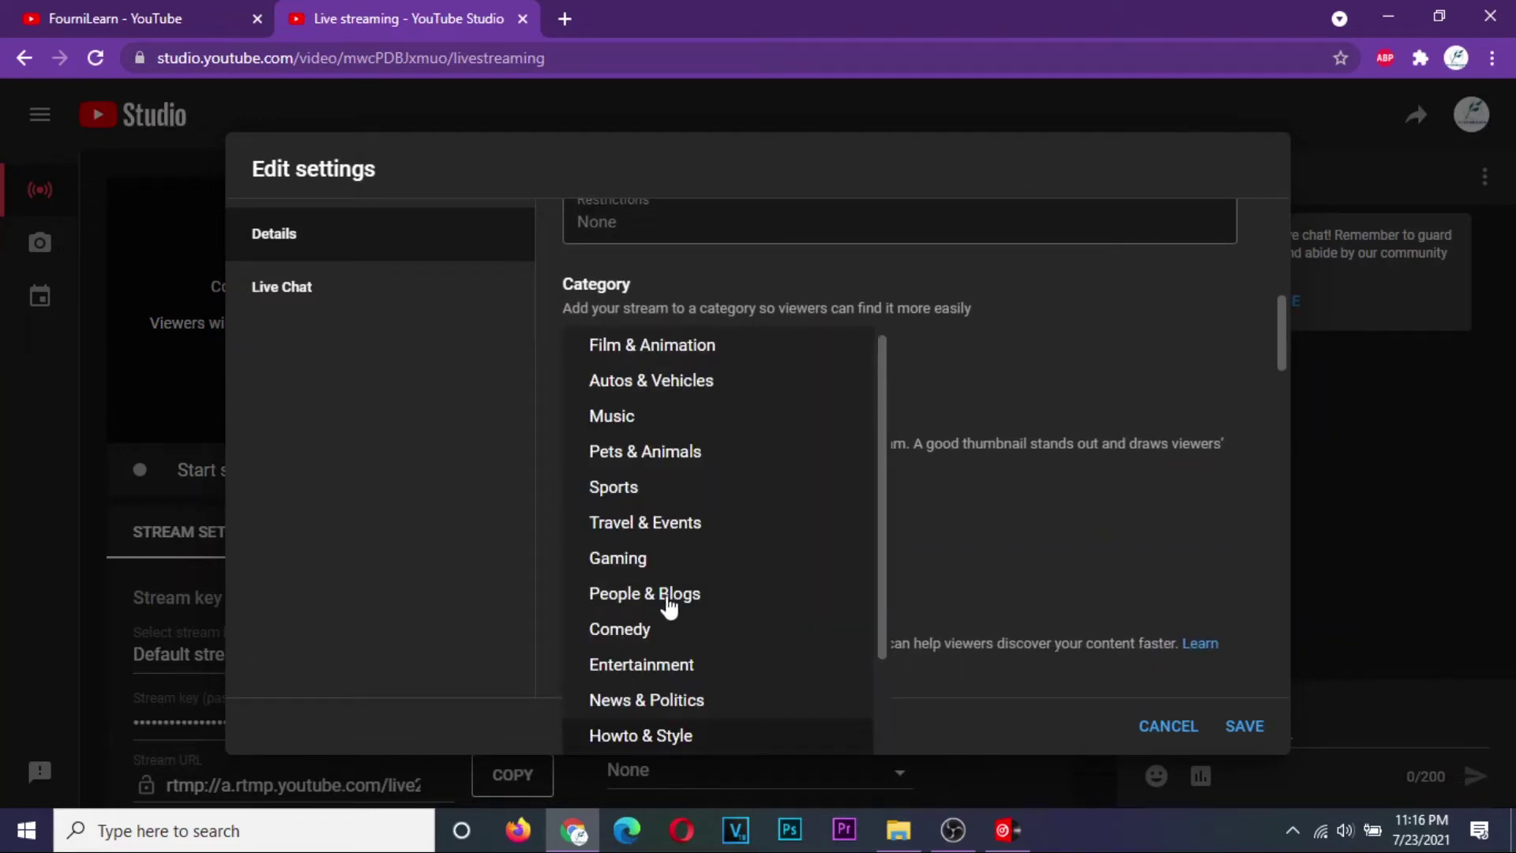
{"action": "left_click", "coordinate": [1019, 393]}
{"action": "scroll", "coordinate": [1019, 392], "scroll_direction": "down", "scroll_amount": 3}
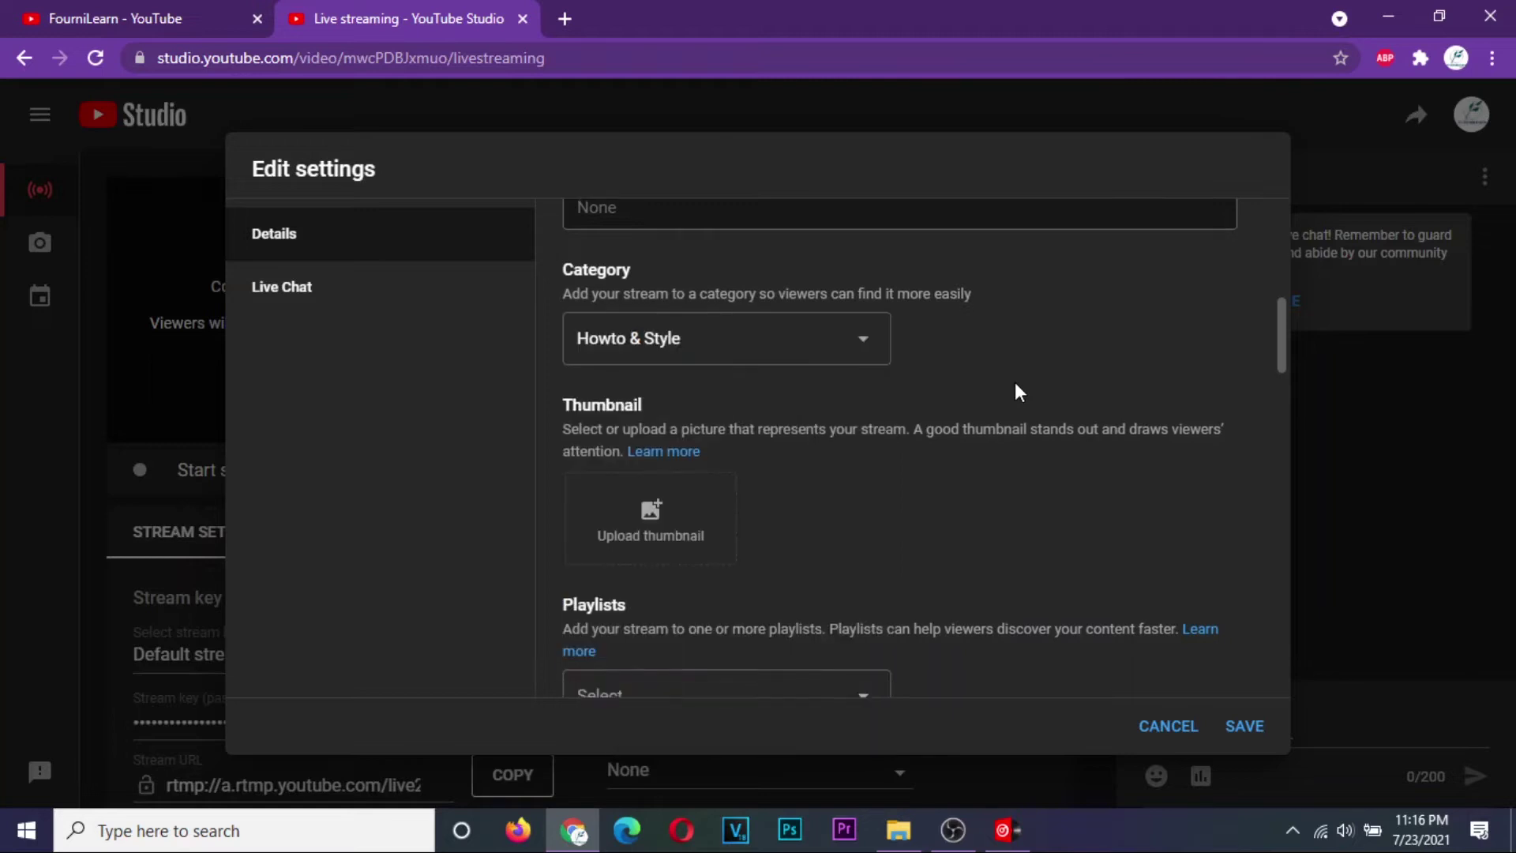
{"action": "scroll", "coordinate": [1019, 393], "scroll_direction": "down", "scroll_amount": 2}
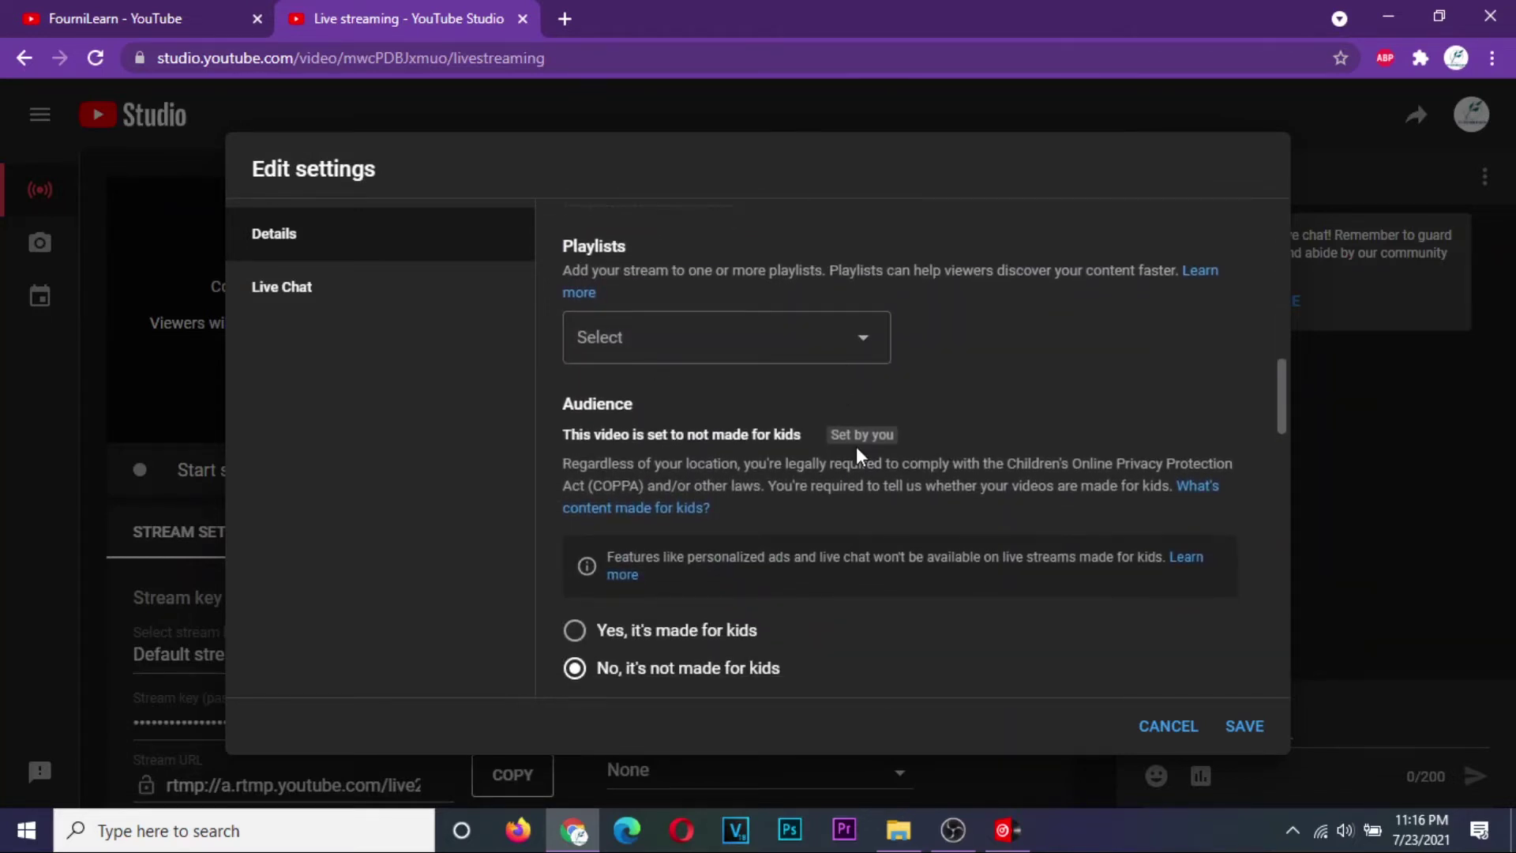
{"action": "scroll", "coordinate": [859, 454], "scroll_direction": "down", "scroll_amount": 3}
{"action": "scroll", "coordinate": [677, 522], "scroll_direction": "down", "scroll_amount": 12}
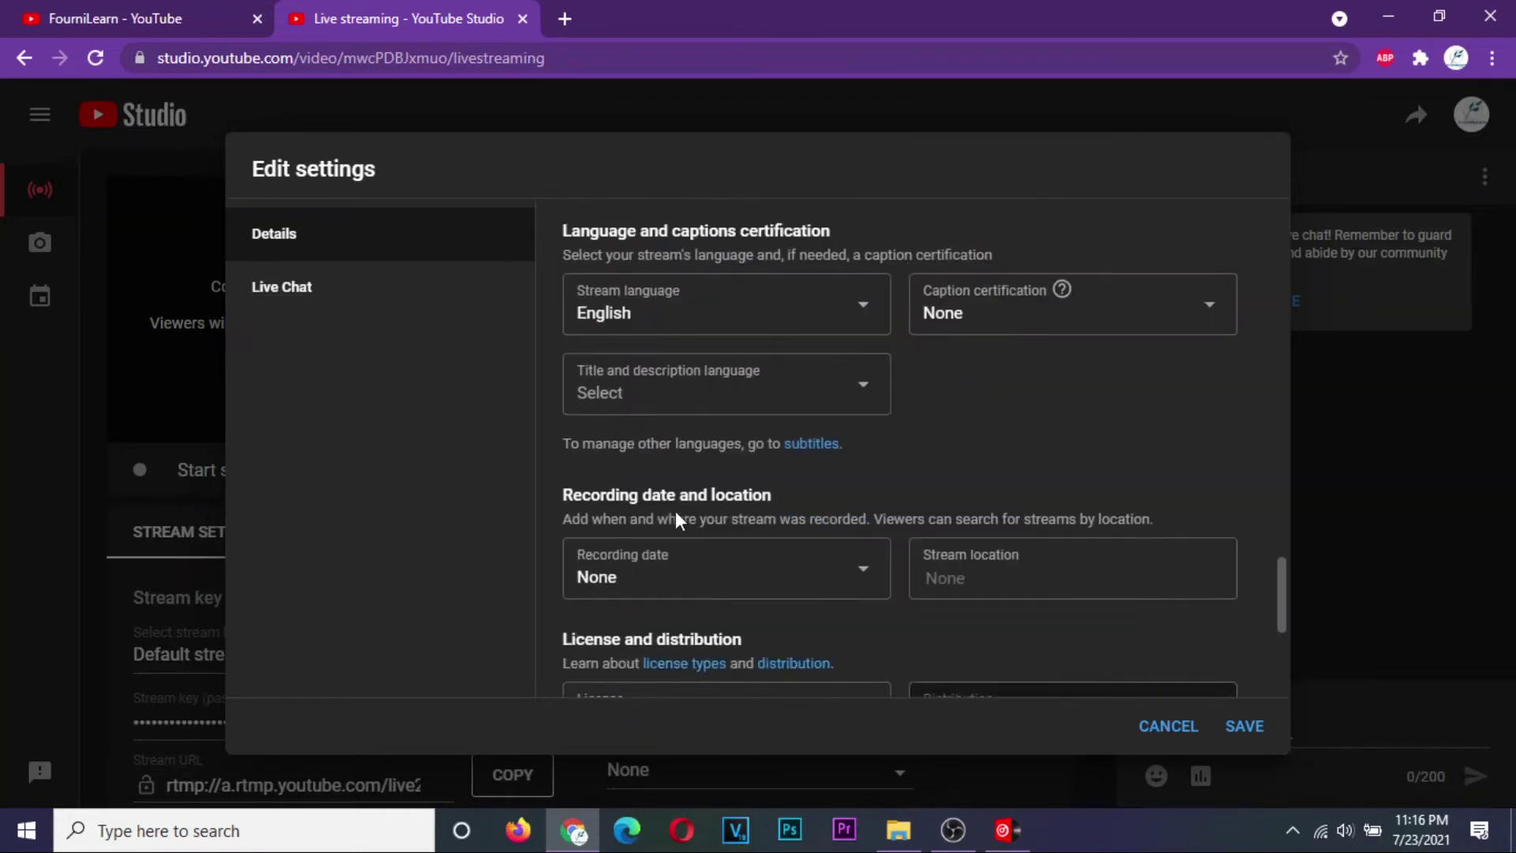
- Check the stream's live chat options and save the edited stream settings
{"action": "left_click", "coordinate": [266, 294]}
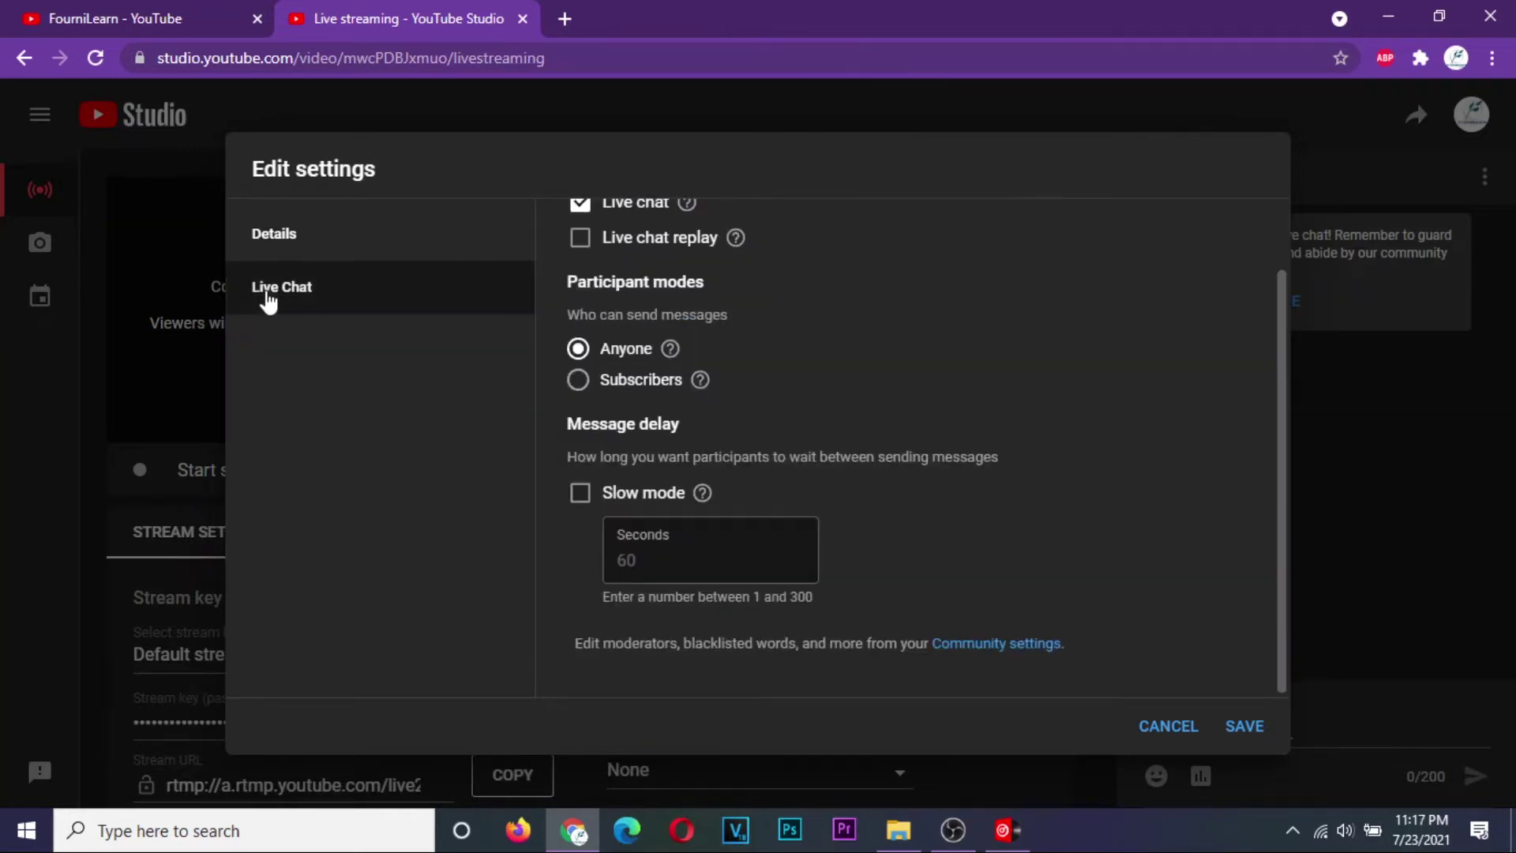
{"action": "scroll", "coordinate": [955, 412], "scroll_direction": "down", "scroll_amount": 1}
{"action": "left_click", "coordinate": [1247, 727]}
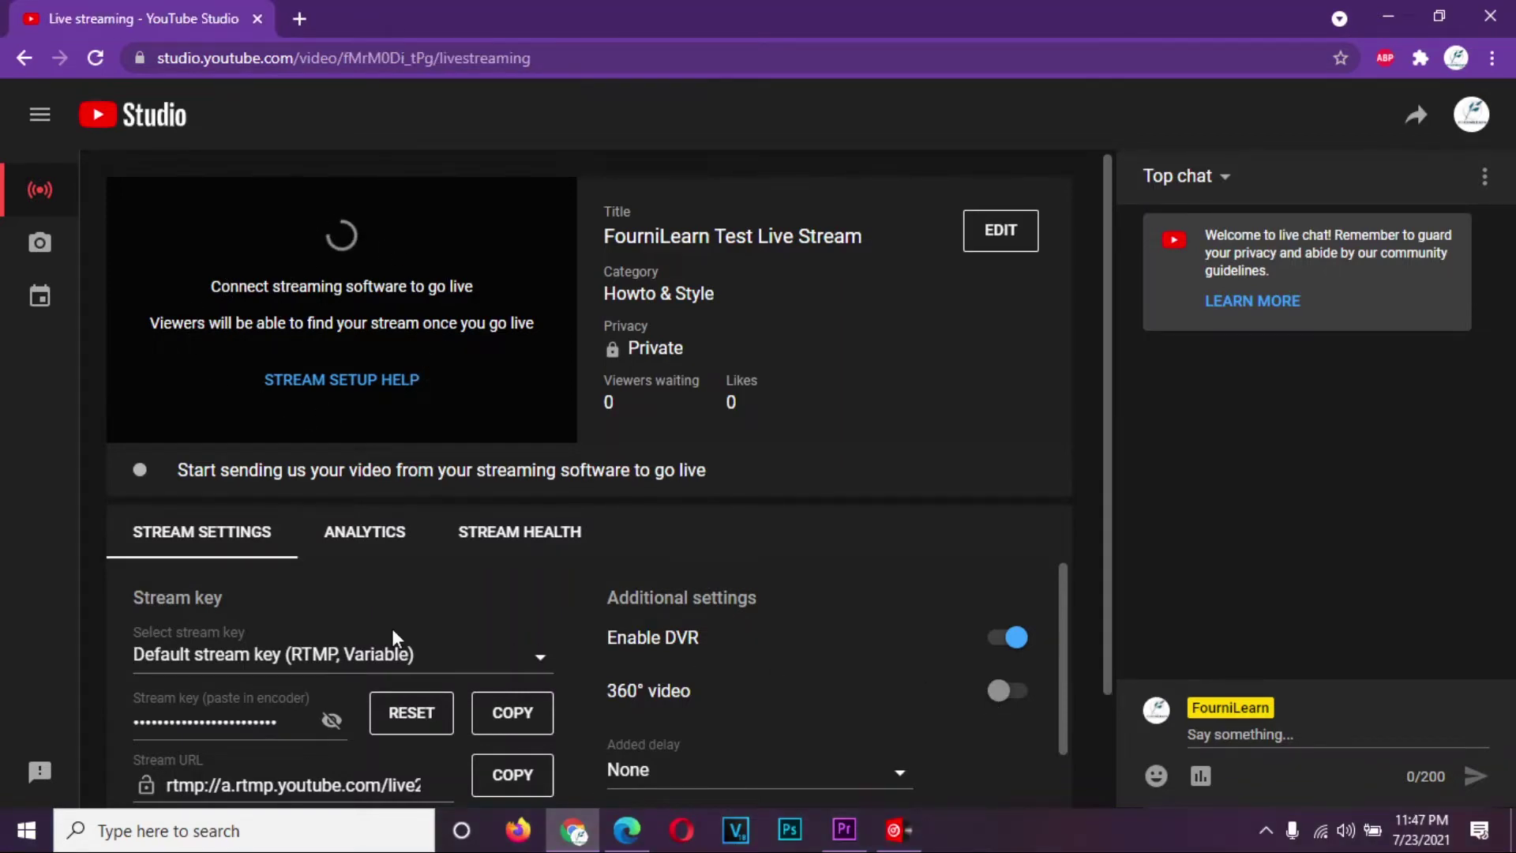
- Reset the default stream key, confirm the reset, and copy the new stream key
{"action": "scroll", "coordinate": [392, 638], "scroll_direction": "down", "scroll_amount": 2}
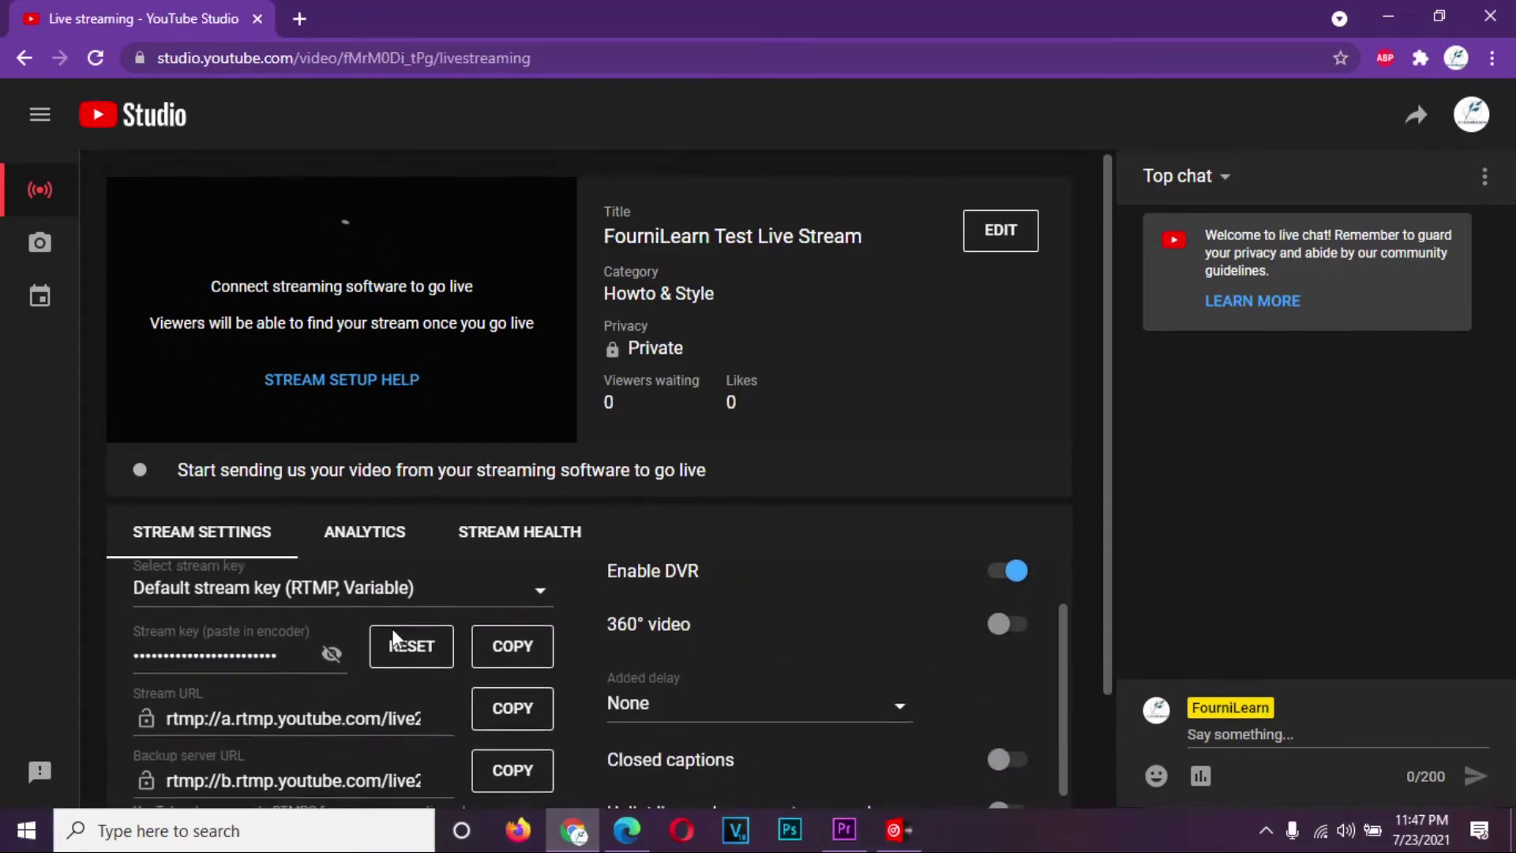
{"action": "scroll", "coordinate": [395, 638], "scroll_direction": "up", "scroll_amount": 2}
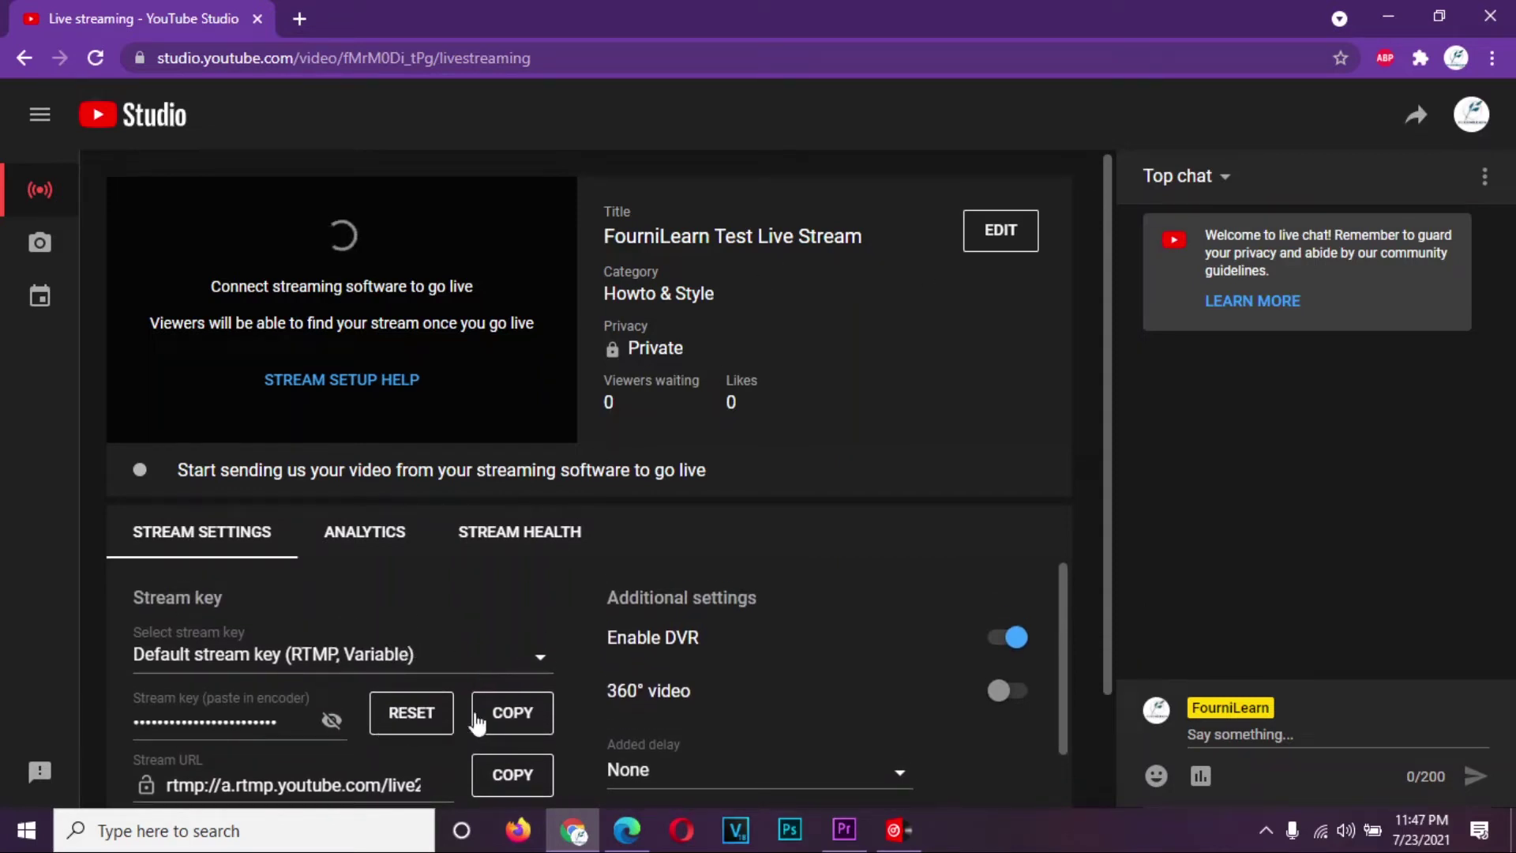
{"action": "left_click", "coordinate": [414, 712]}
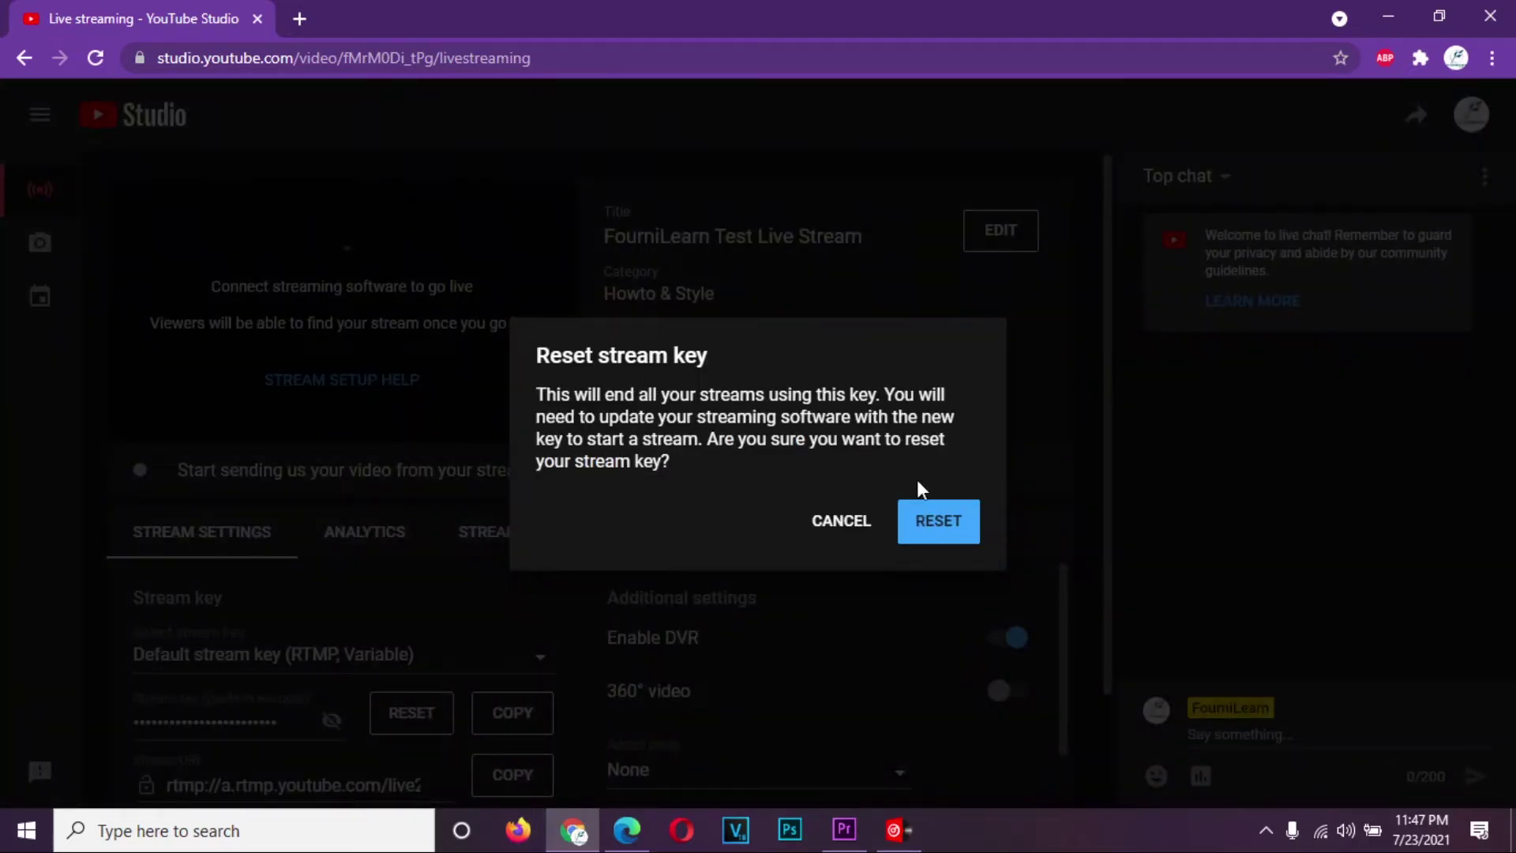
{"action": "left_click", "coordinate": [924, 537]}
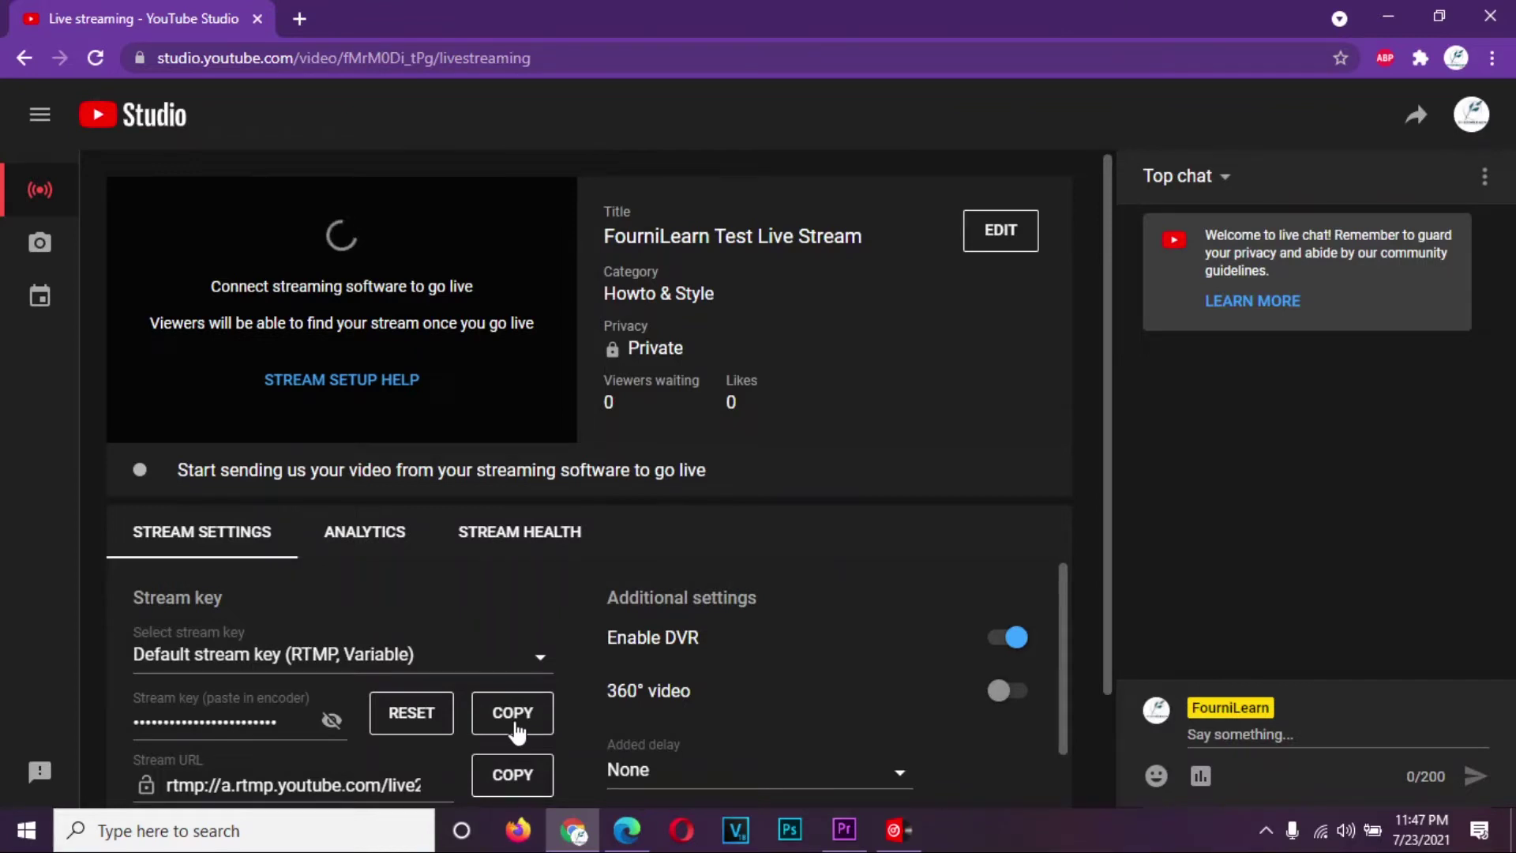
{"action": "left_click", "coordinate": [517, 731]}
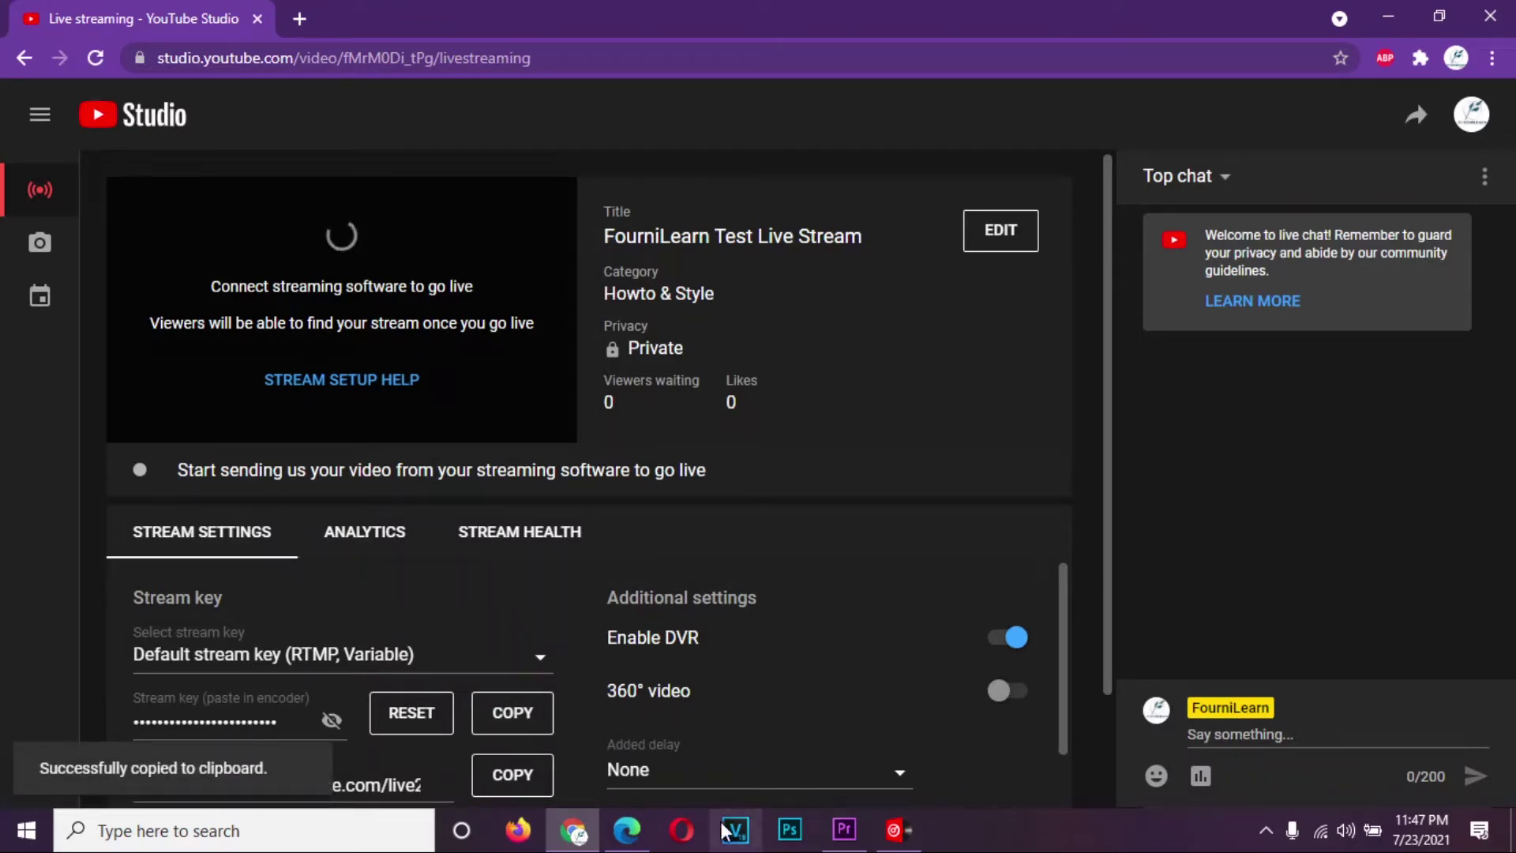
- Switch to VirtualDJ, paste the copied stream key into the YouTube broadcast settings, and start the video broadcast
{"action": "left_click", "coordinate": [910, 835]}
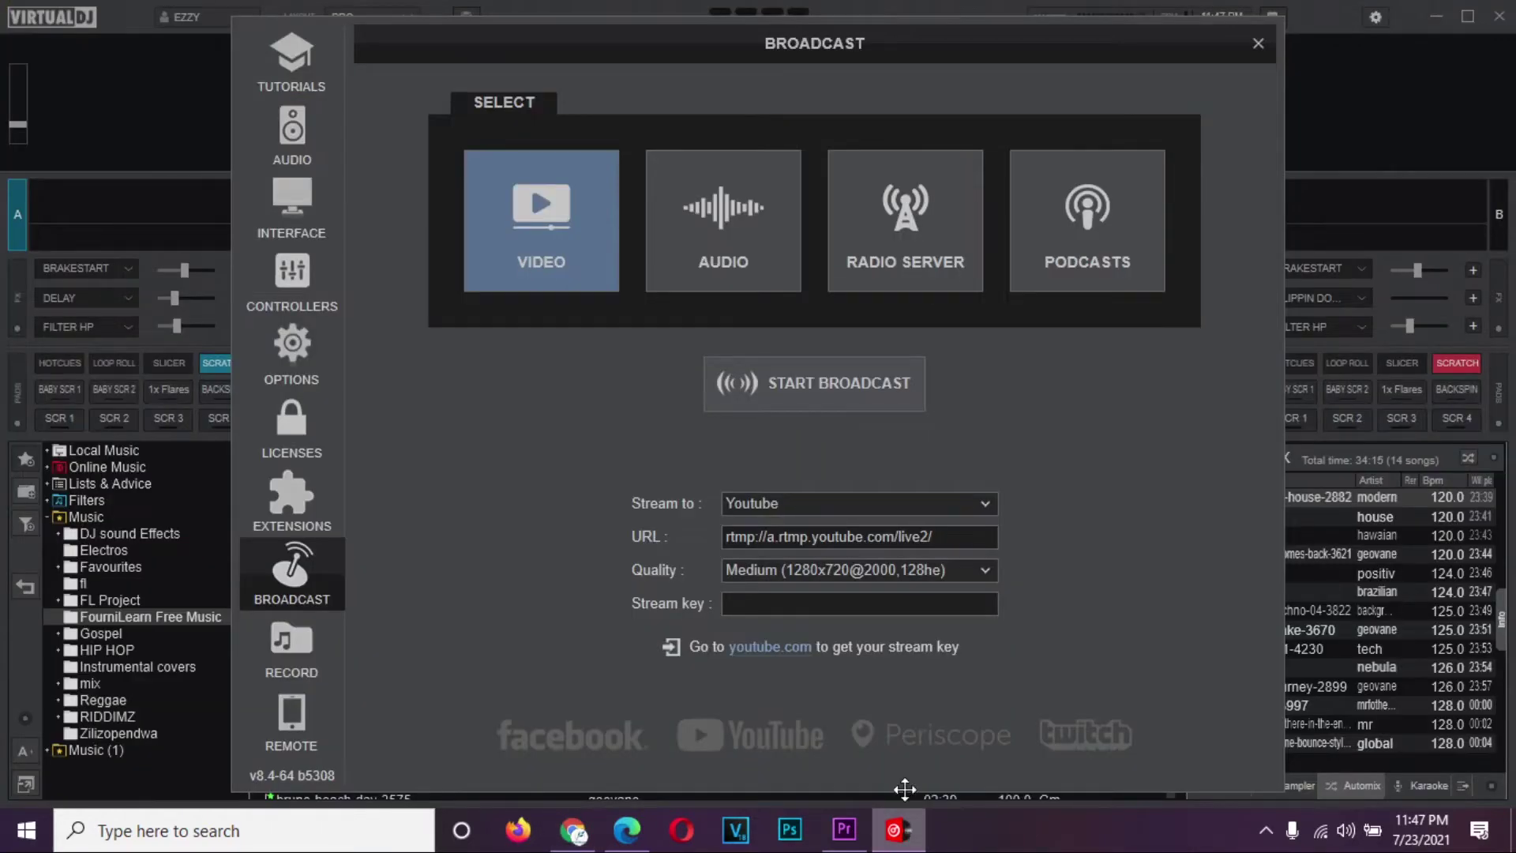
{"action": "left_click", "coordinate": [840, 606]}
{"action": "key", "text": "ctrl+v"}
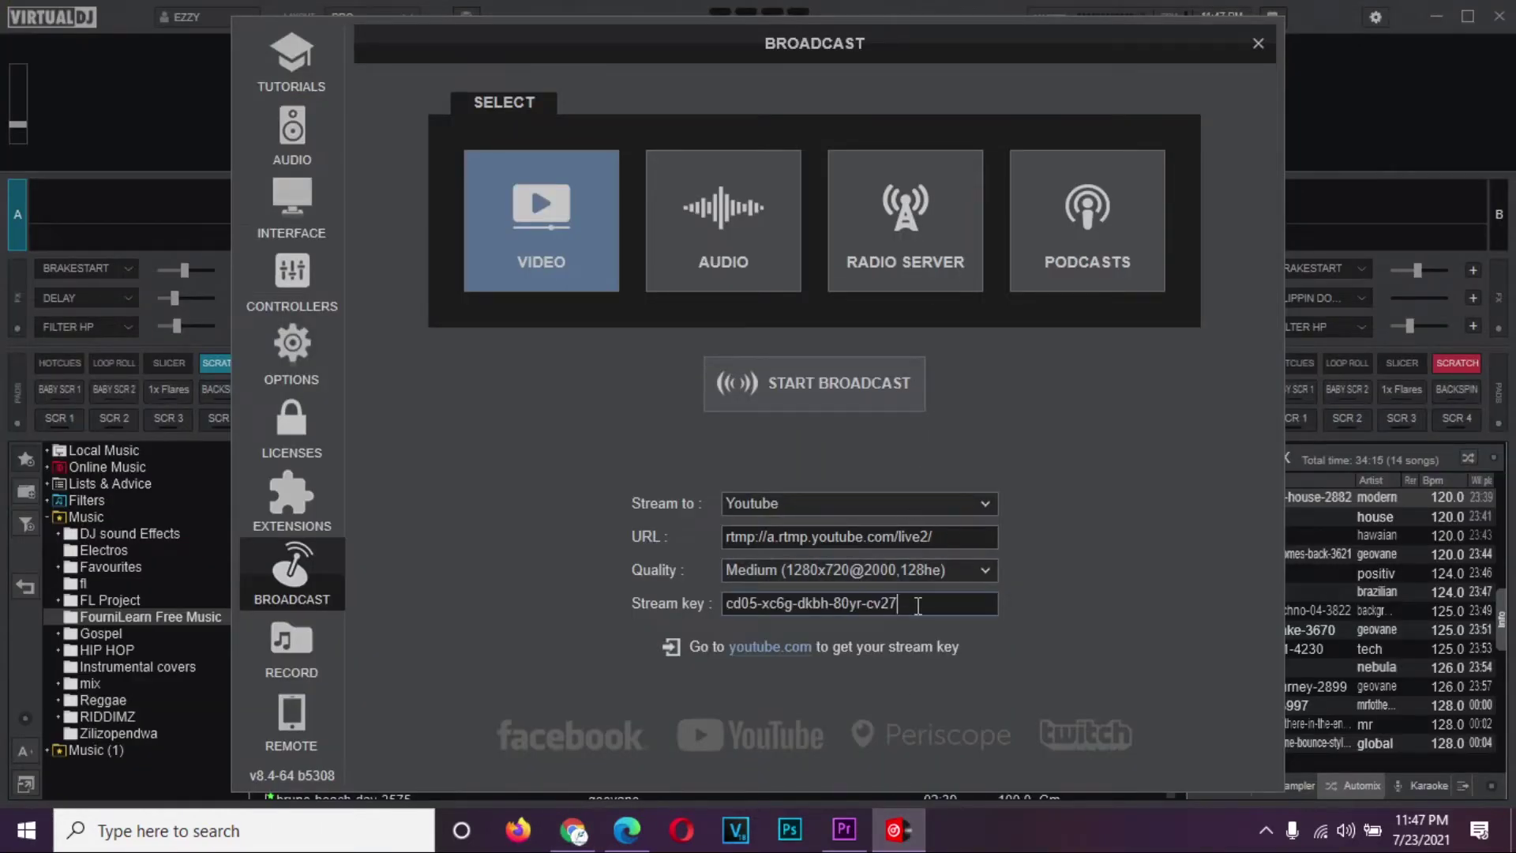
{"action": "left_click_drag", "start_coordinate": [927, 605], "coordinate": [614, 604]}
{"action": "key", "text": "BackSpace"}
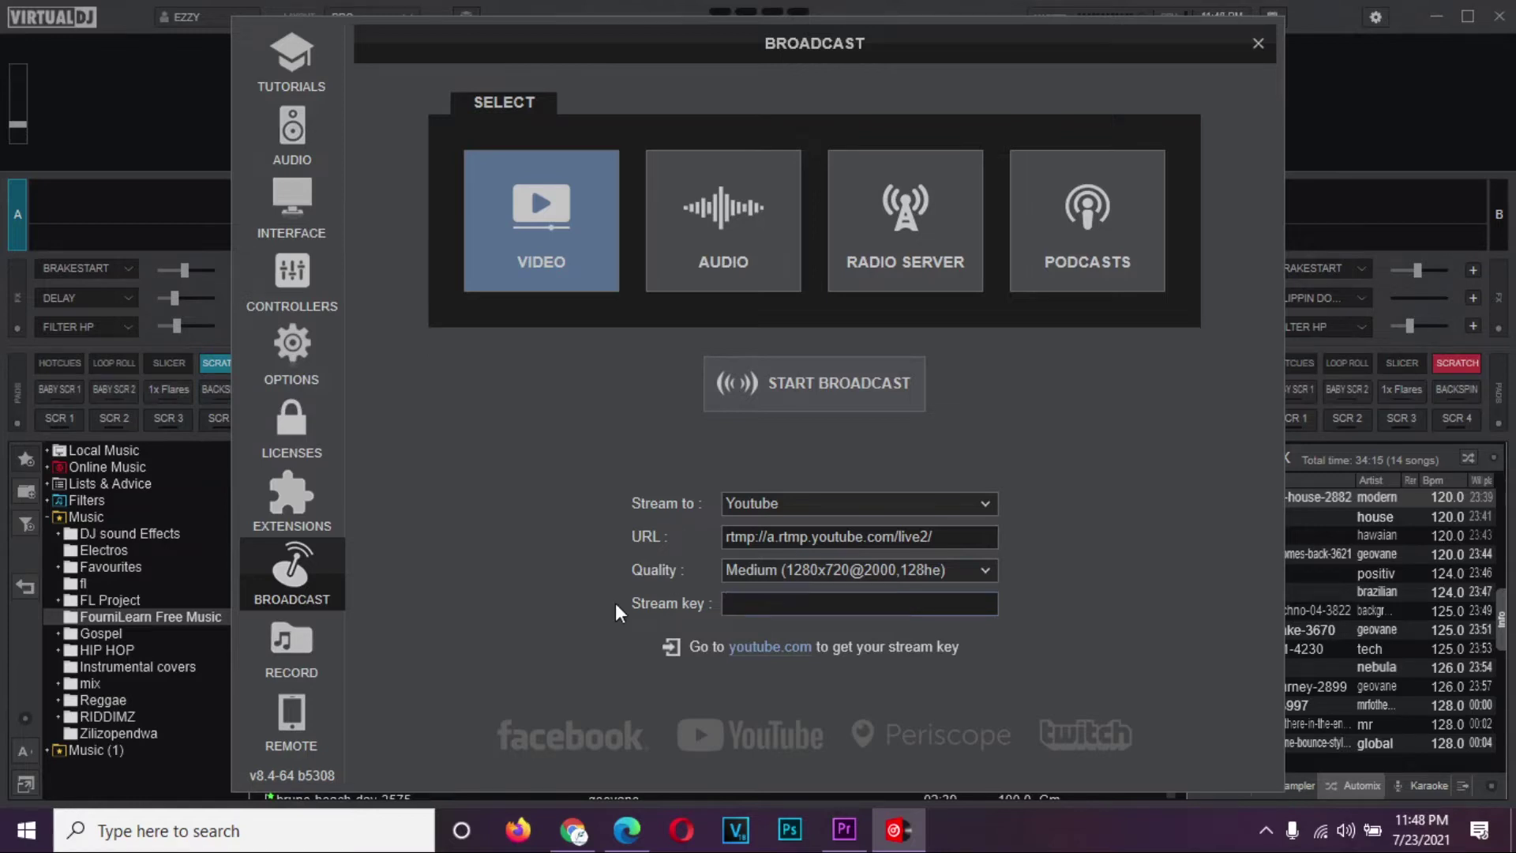
{"action": "right_click", "coordinate": [731, 605]}
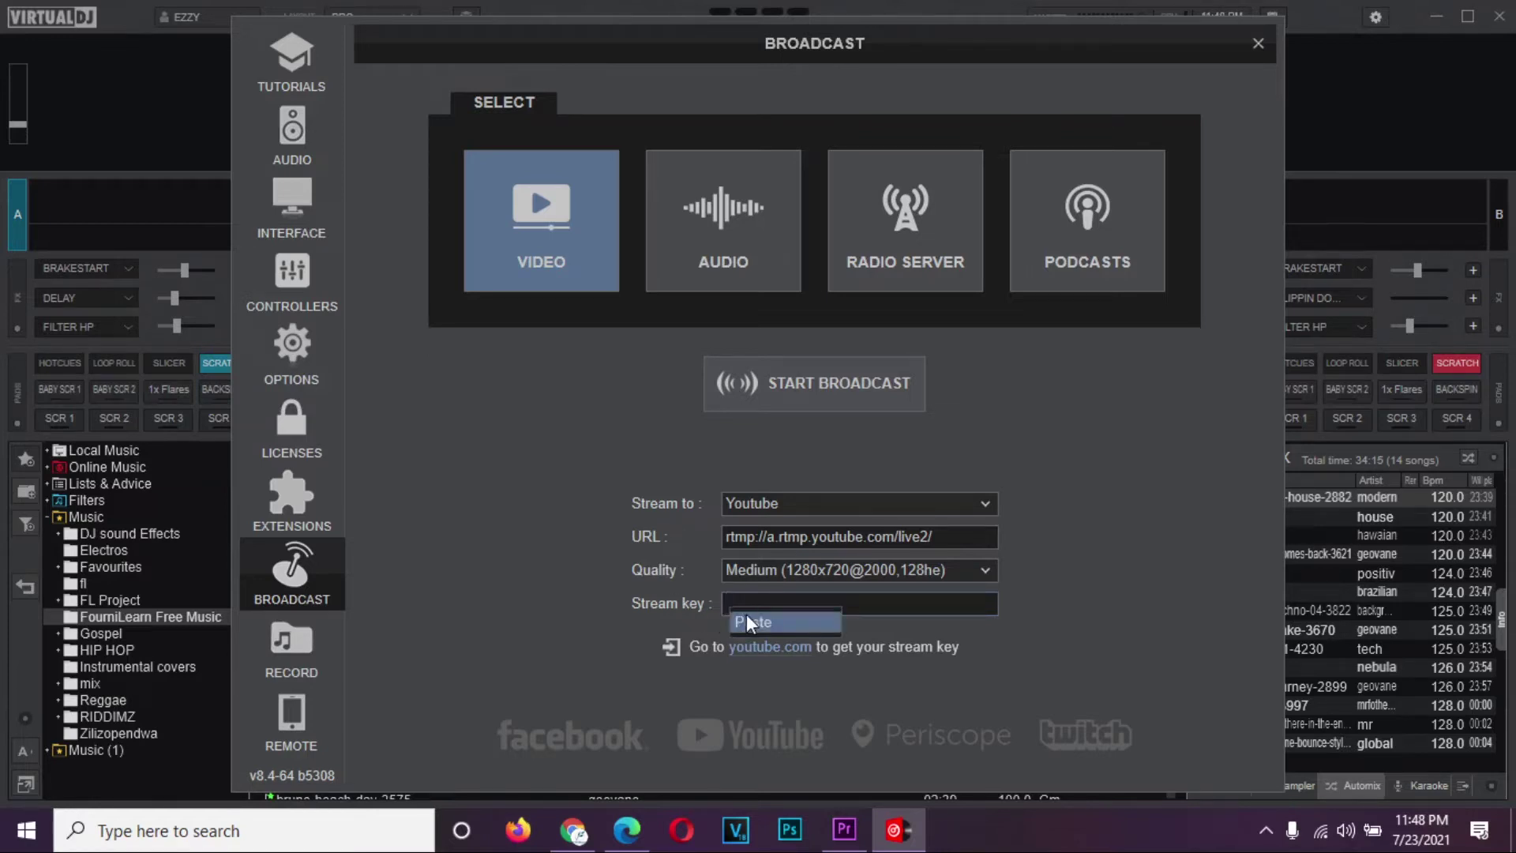
{"action": "left_click", "coordinate": [748, 618]}
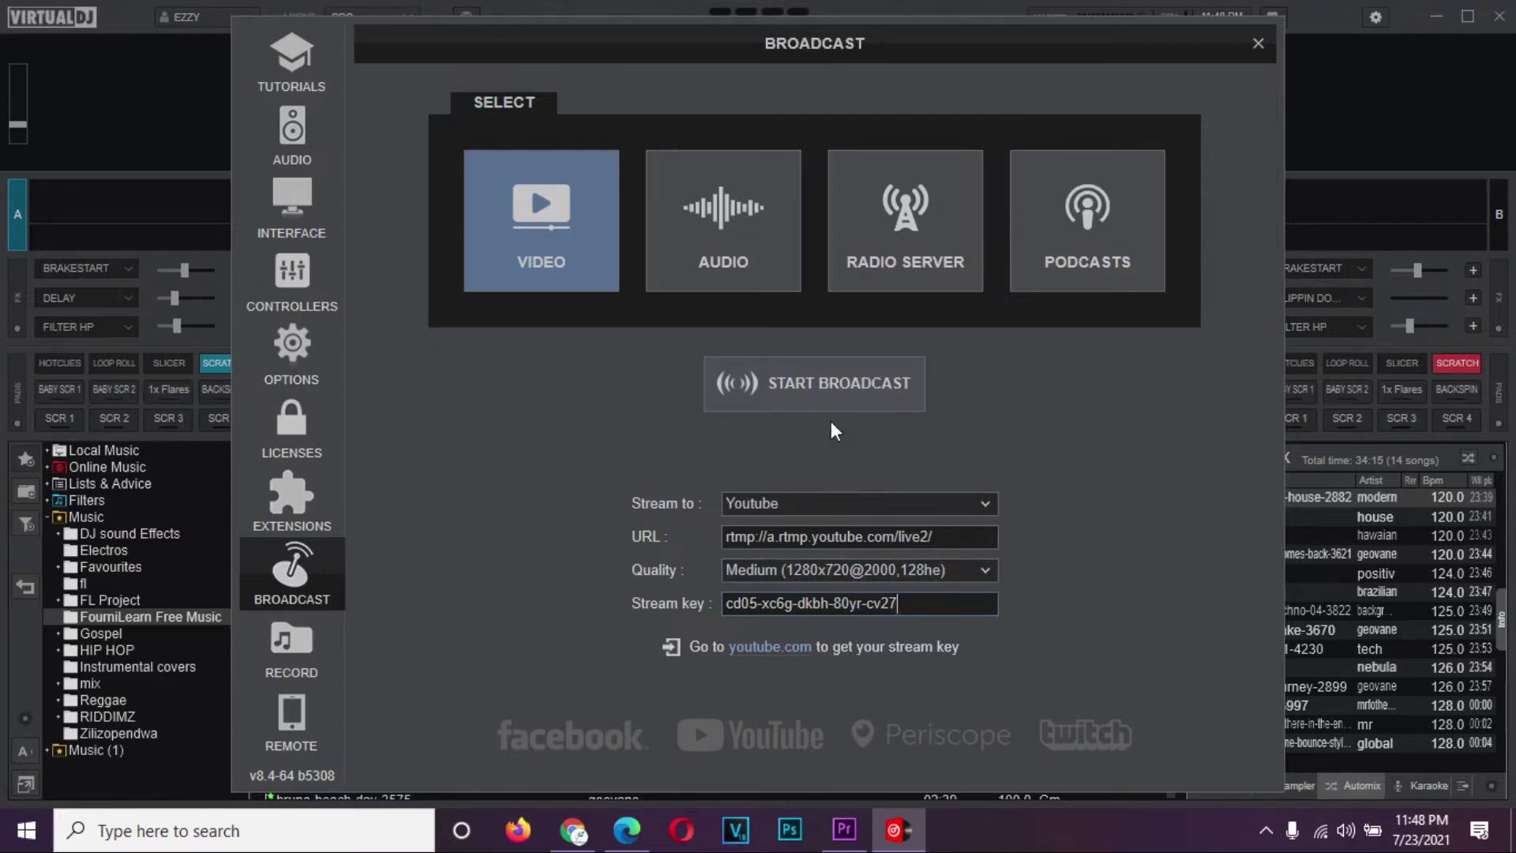
{"action": "left_click", "coordinate": [822, 368]}
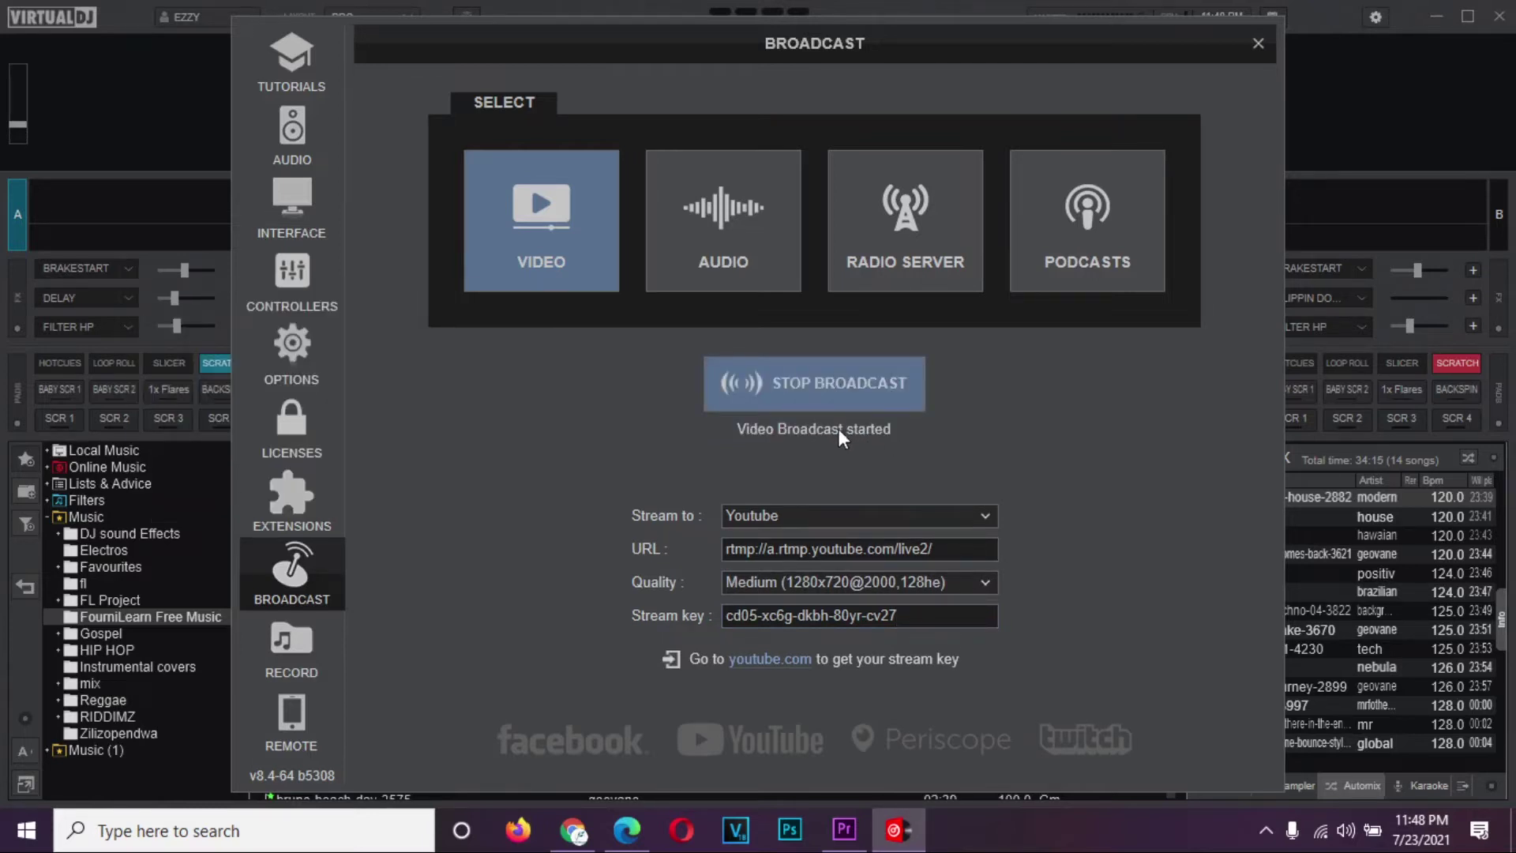
{"action": "left_click", "coordinate": [1260, 41]}
- Review the list of shaders available for the Shader video source
{"action": "left_click", "coordinate": [745, 339]}
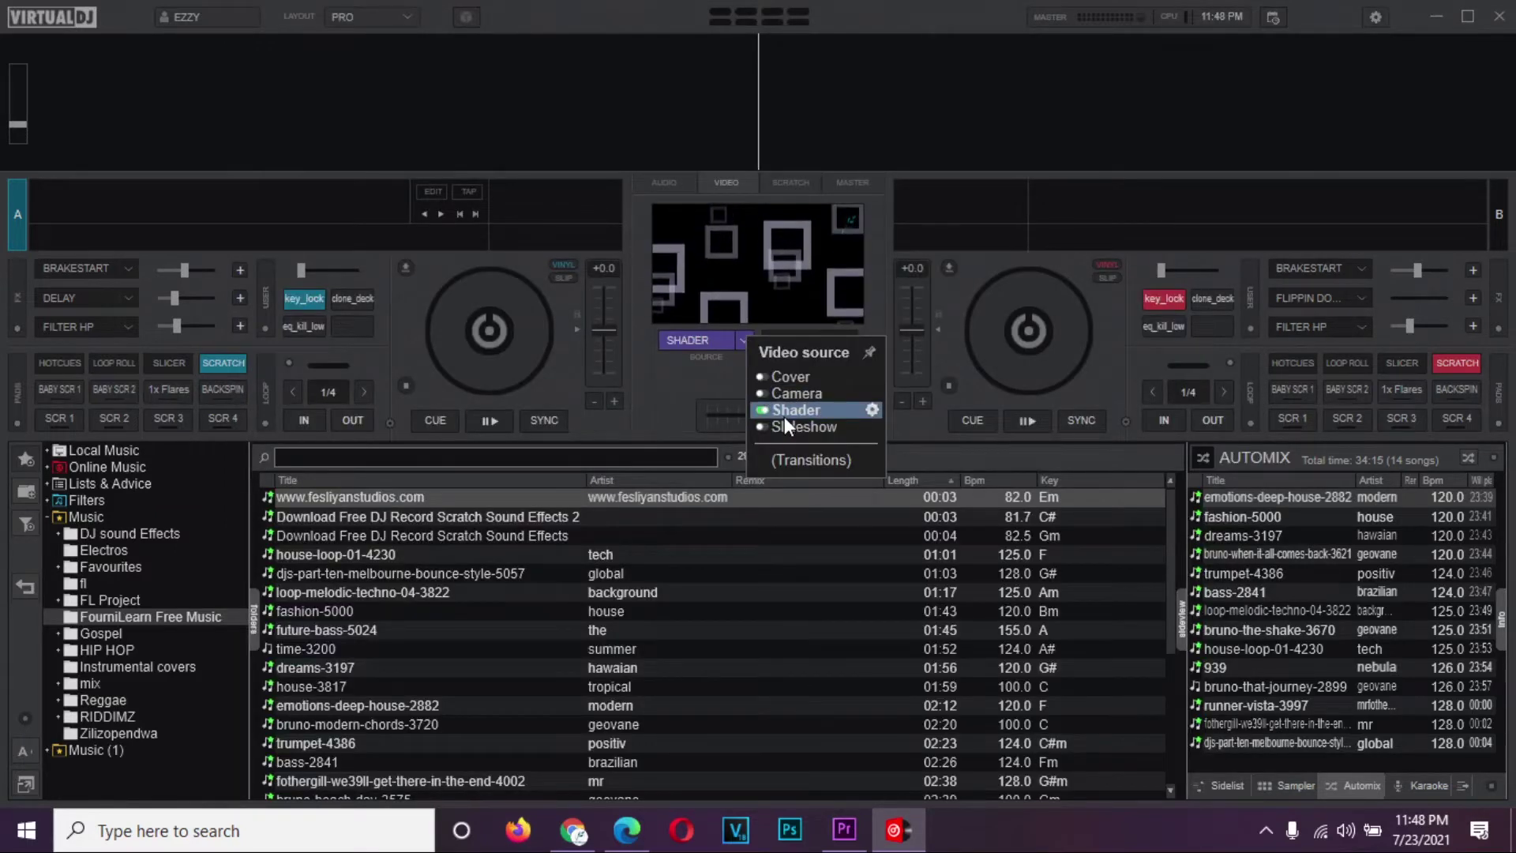
{"action": "mouse_move", "coordinate": [873, 410]}
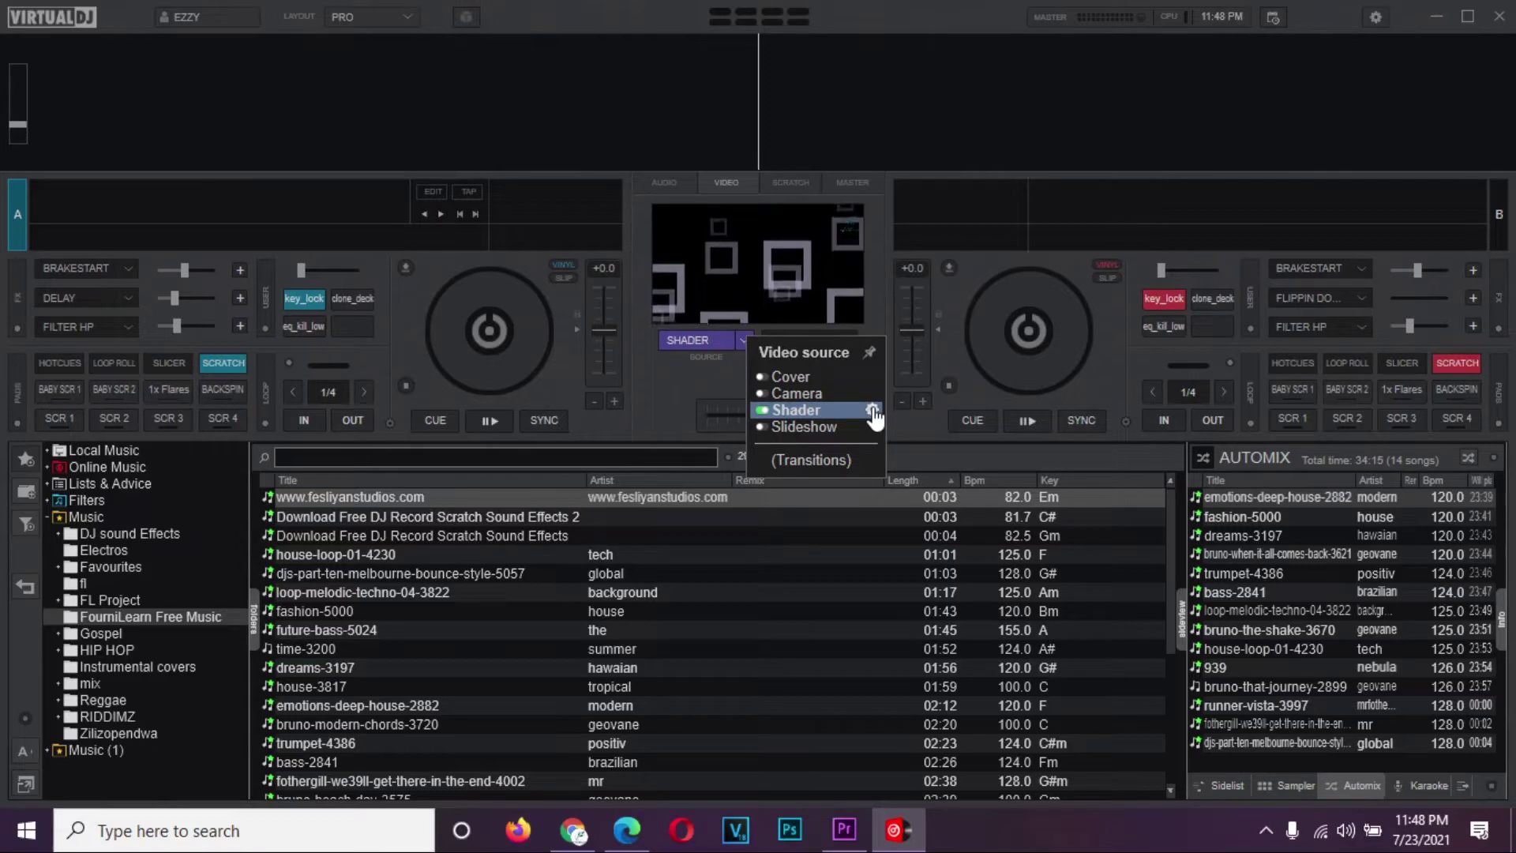
{"action": "left_click", "coordinate": [873, 411]}
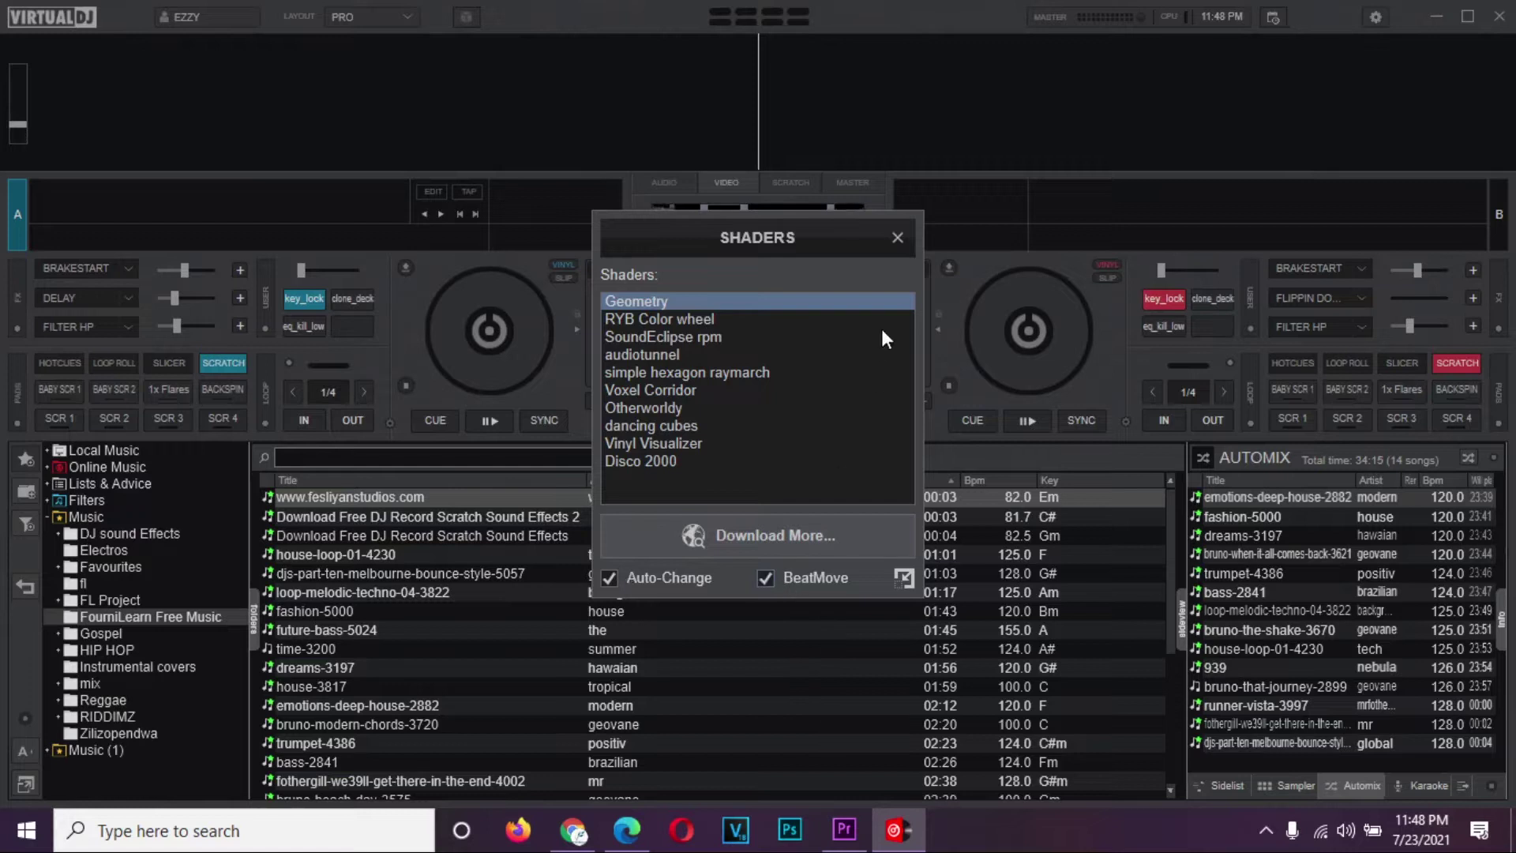
{"action": "left_click", "coordinate": [897, 231]}
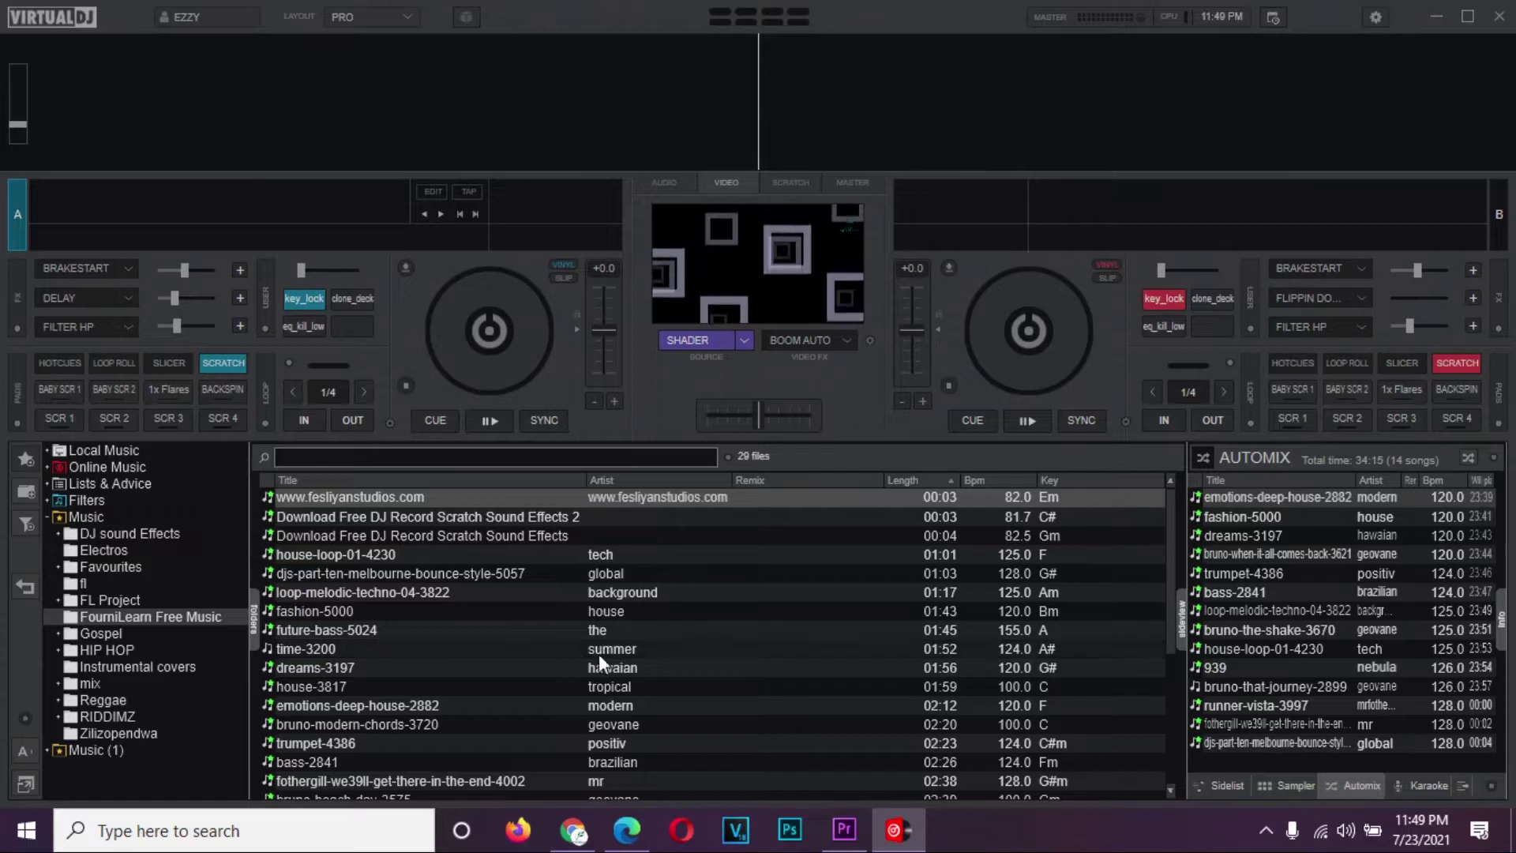
- Load the track dreams-3197 onto deck A and start playing it
{"action": "left_click_drag", "start_coordinate": [552, 665], "coordinate": [527, 335]}
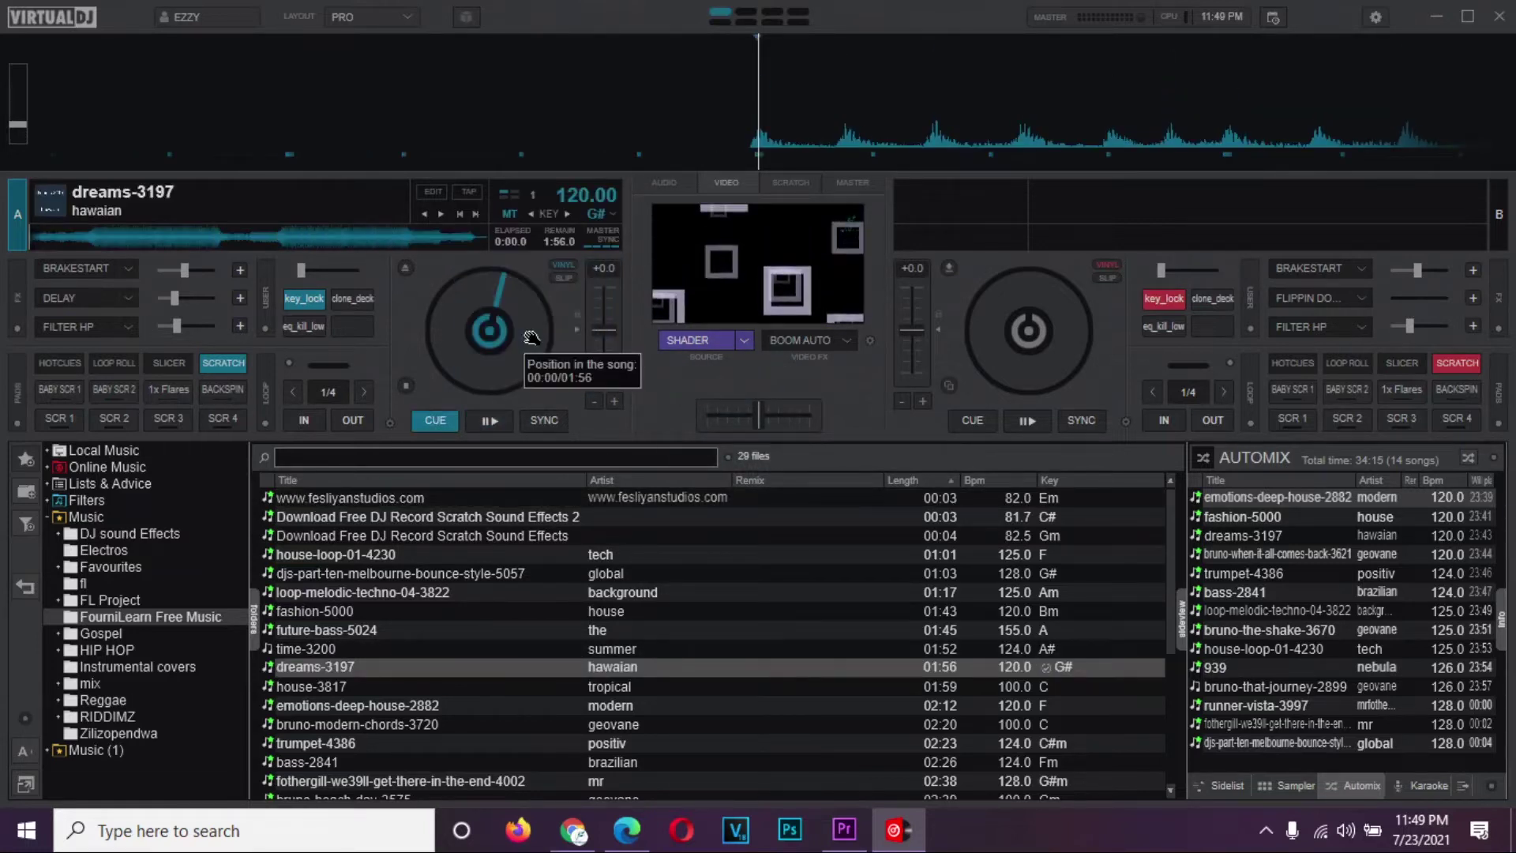
{"action": "key", "text": "space"}
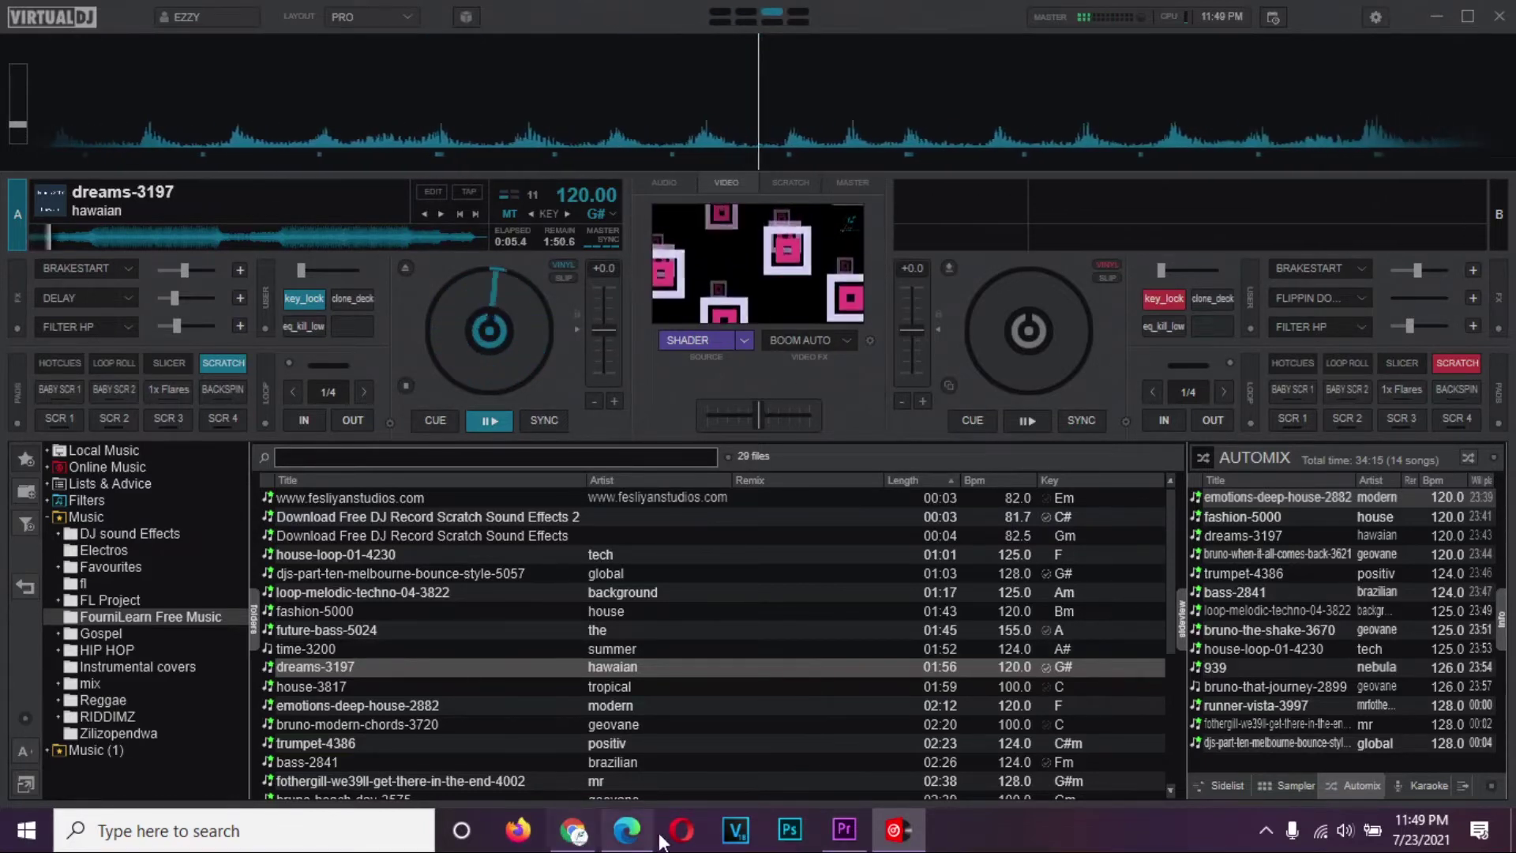
- Switch to YouTube Studio and check the live preview, connection status, analytics and stream settings of the test stream
{"action": "left_click", "coordinate": [574, 831]}
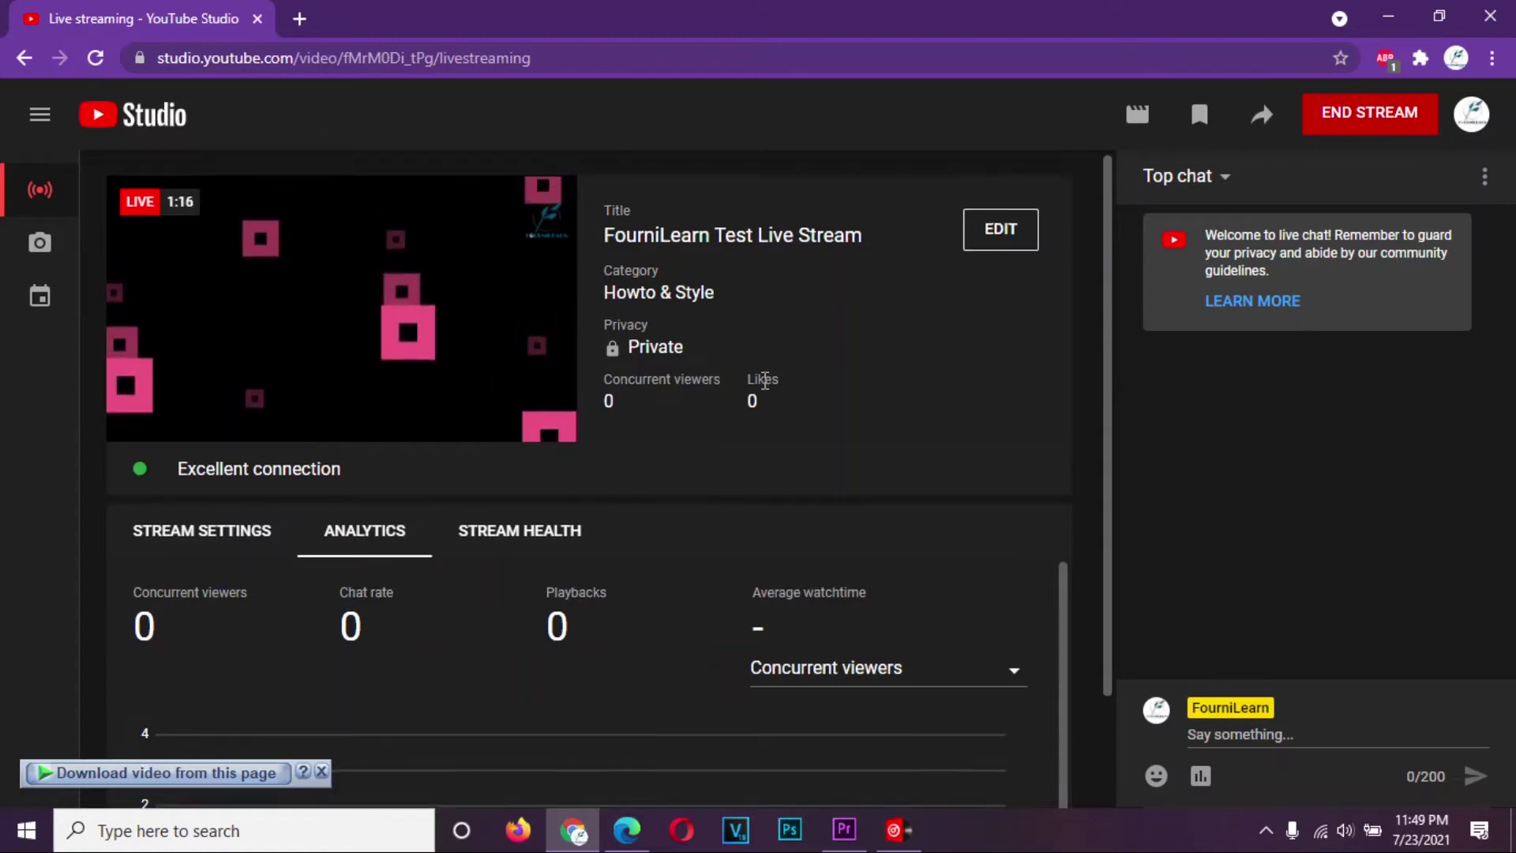
{"action": "scroll", "coordinate": [764, 382], "scroll_direction": "down", "scroll_amount": 1}
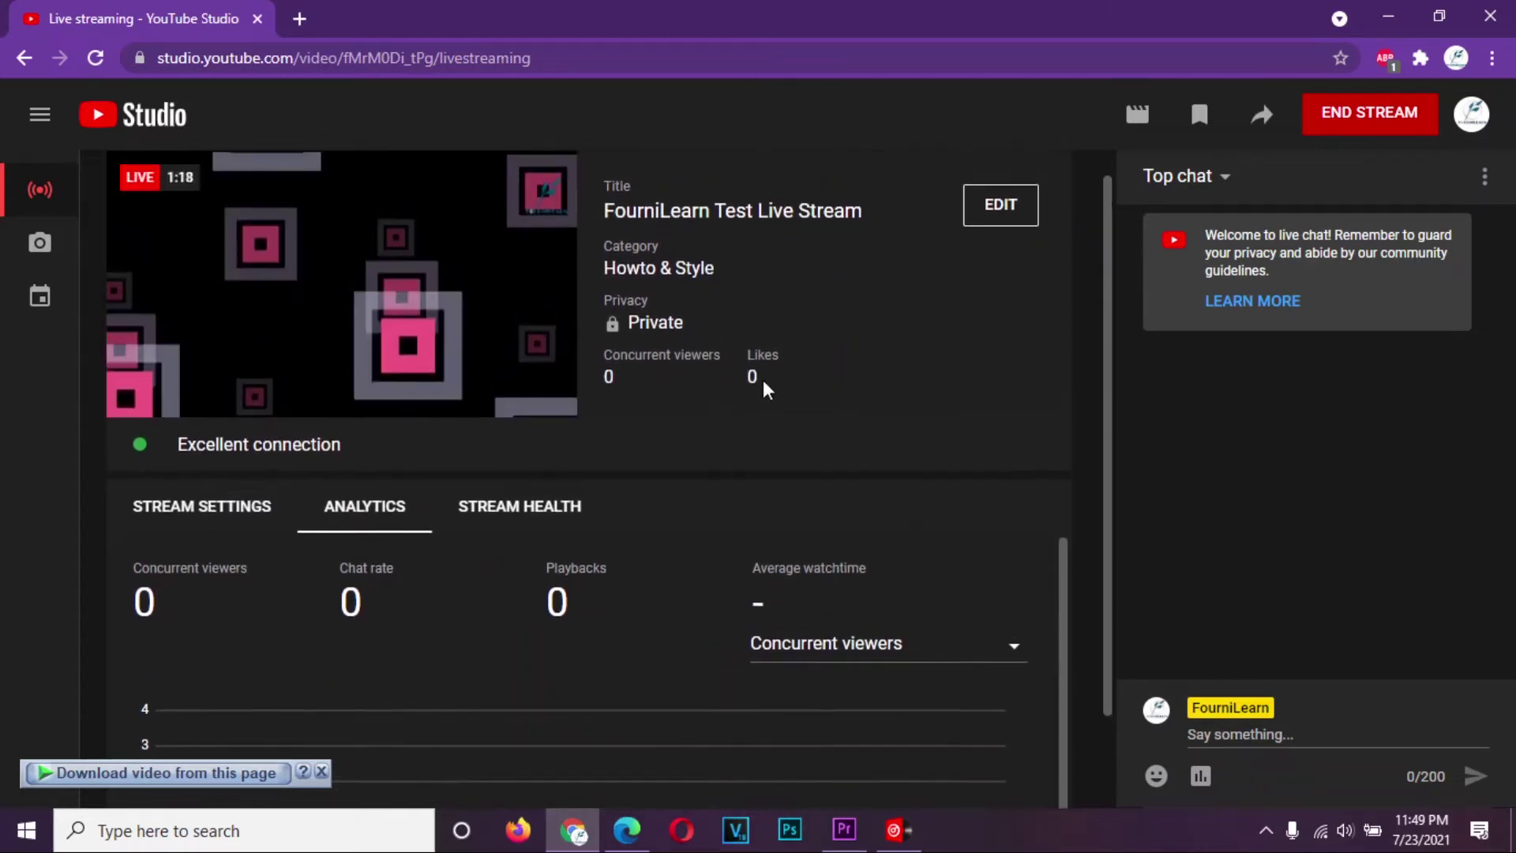
{"action": "scroll", "coordinate": [765, 387], "scroll_direction": "up", "scroll_amount": 1}
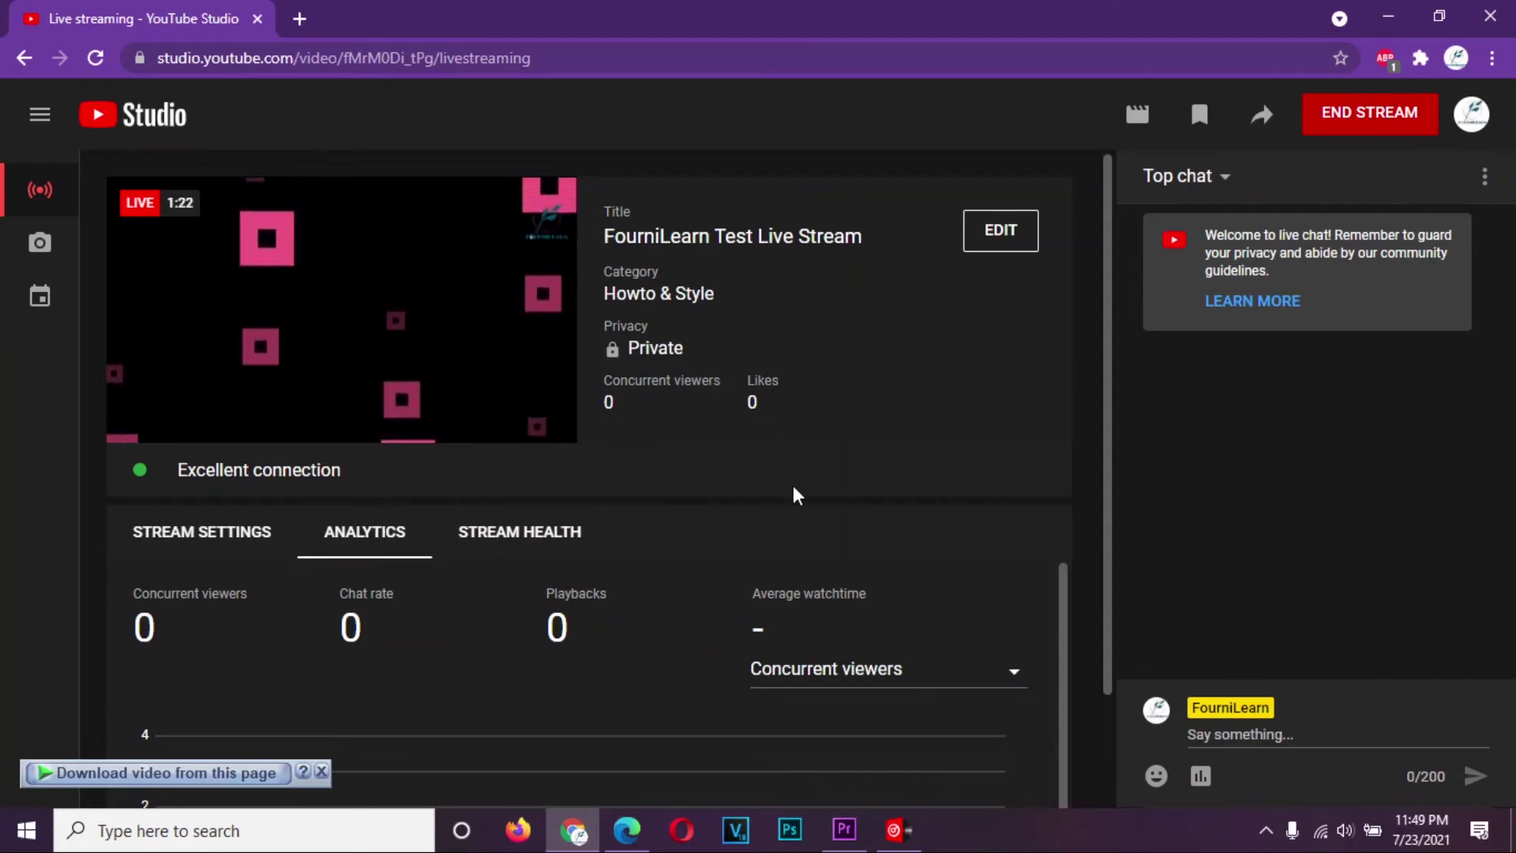
{"action": "scroll", "coordinate": [794, 495], "scroll_direction": "down", "scroll_amount": 3}
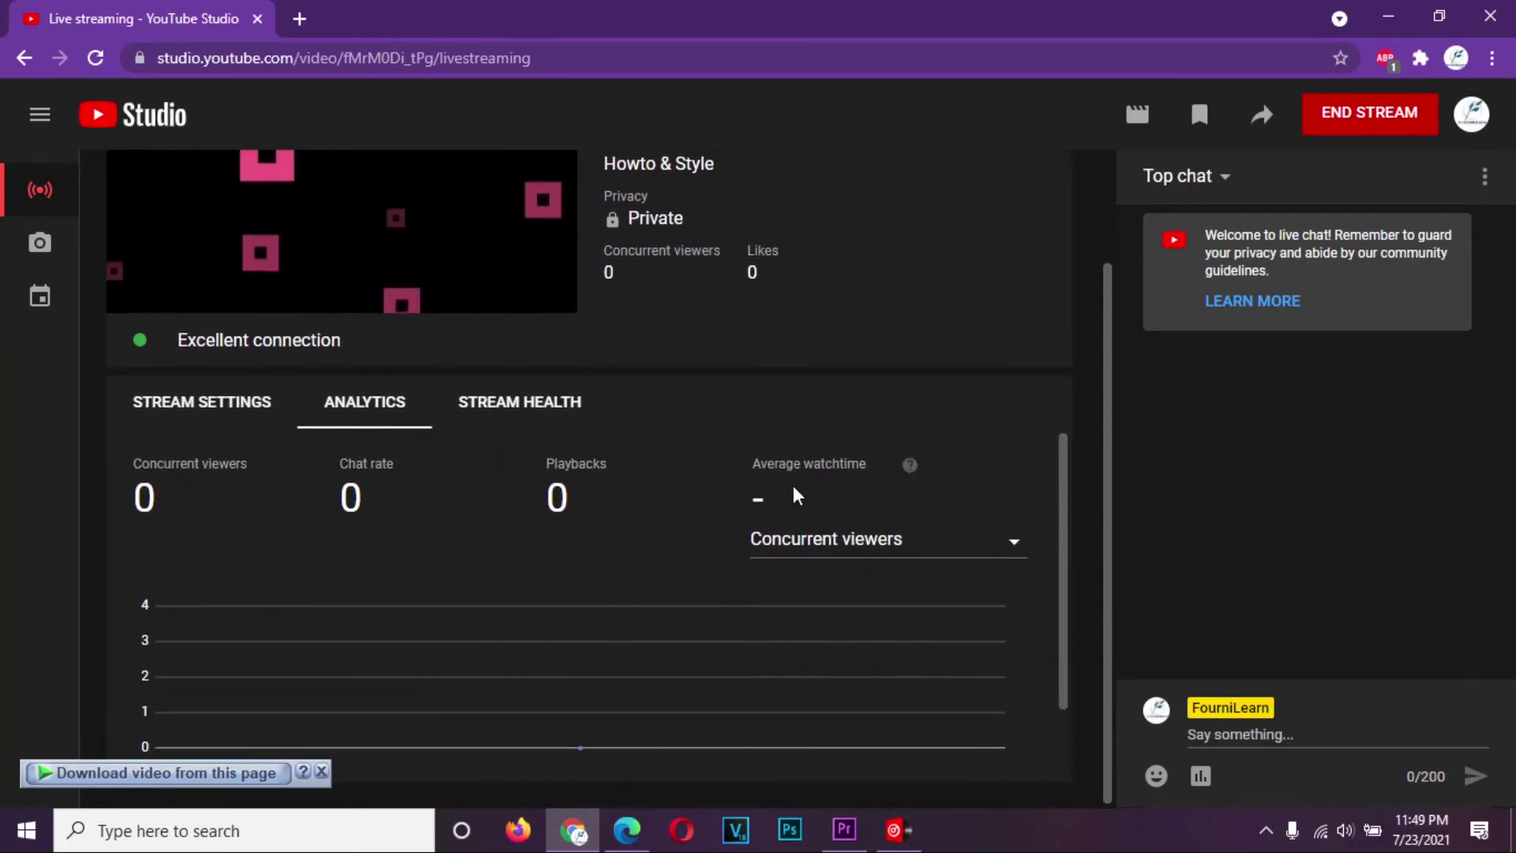
{"action": "left_click", "coordinate": [204, 406]}
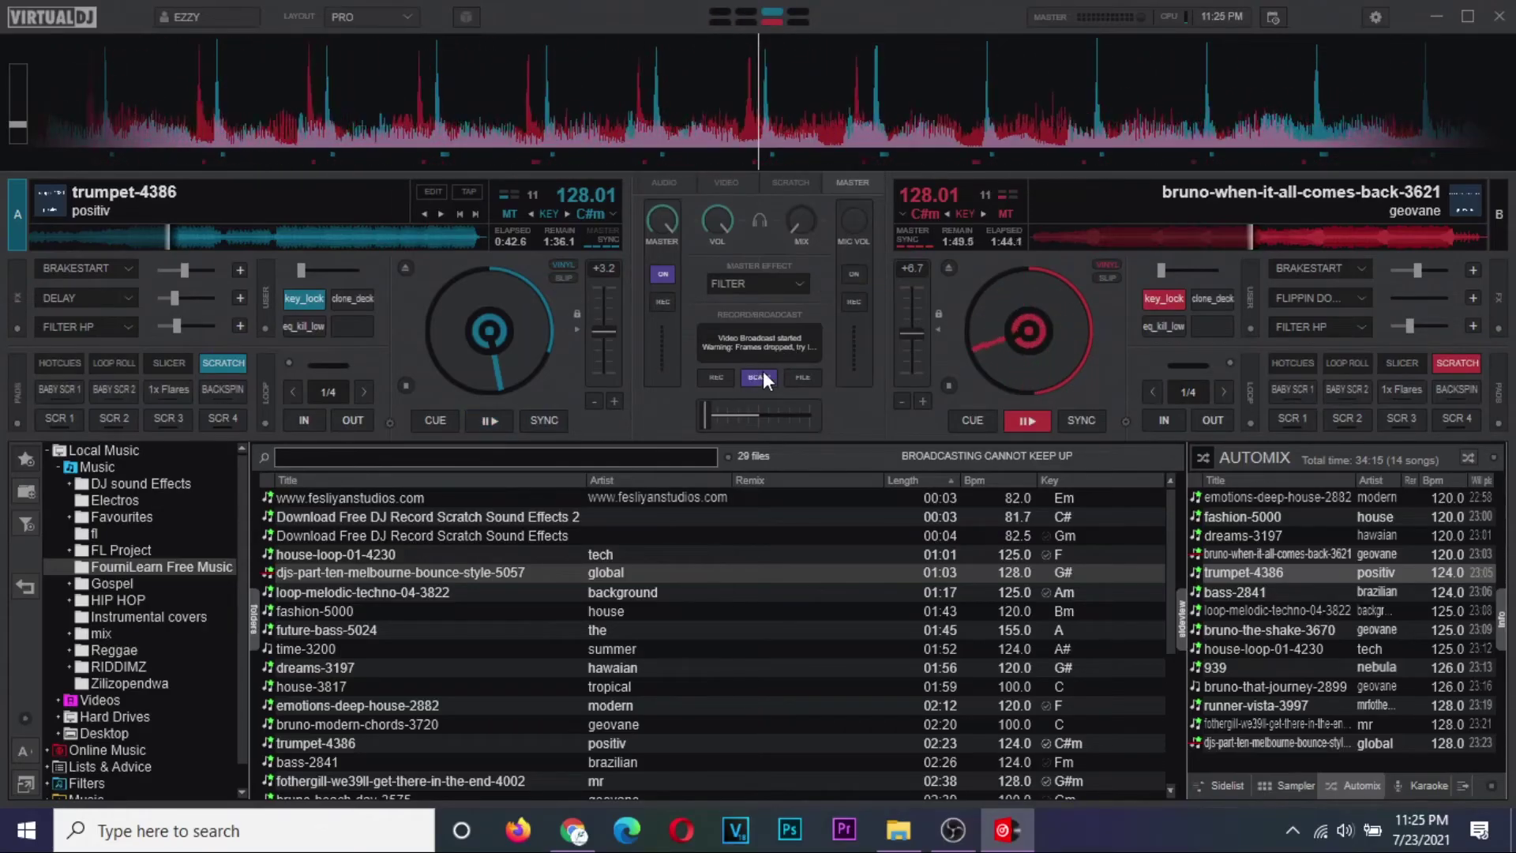
- Stop the video broadcast from VirtualDJ's broadcast settings and return to the YouTube Studio live streaming page
{"action": "left_click", "coordinate": [1377, 23]}
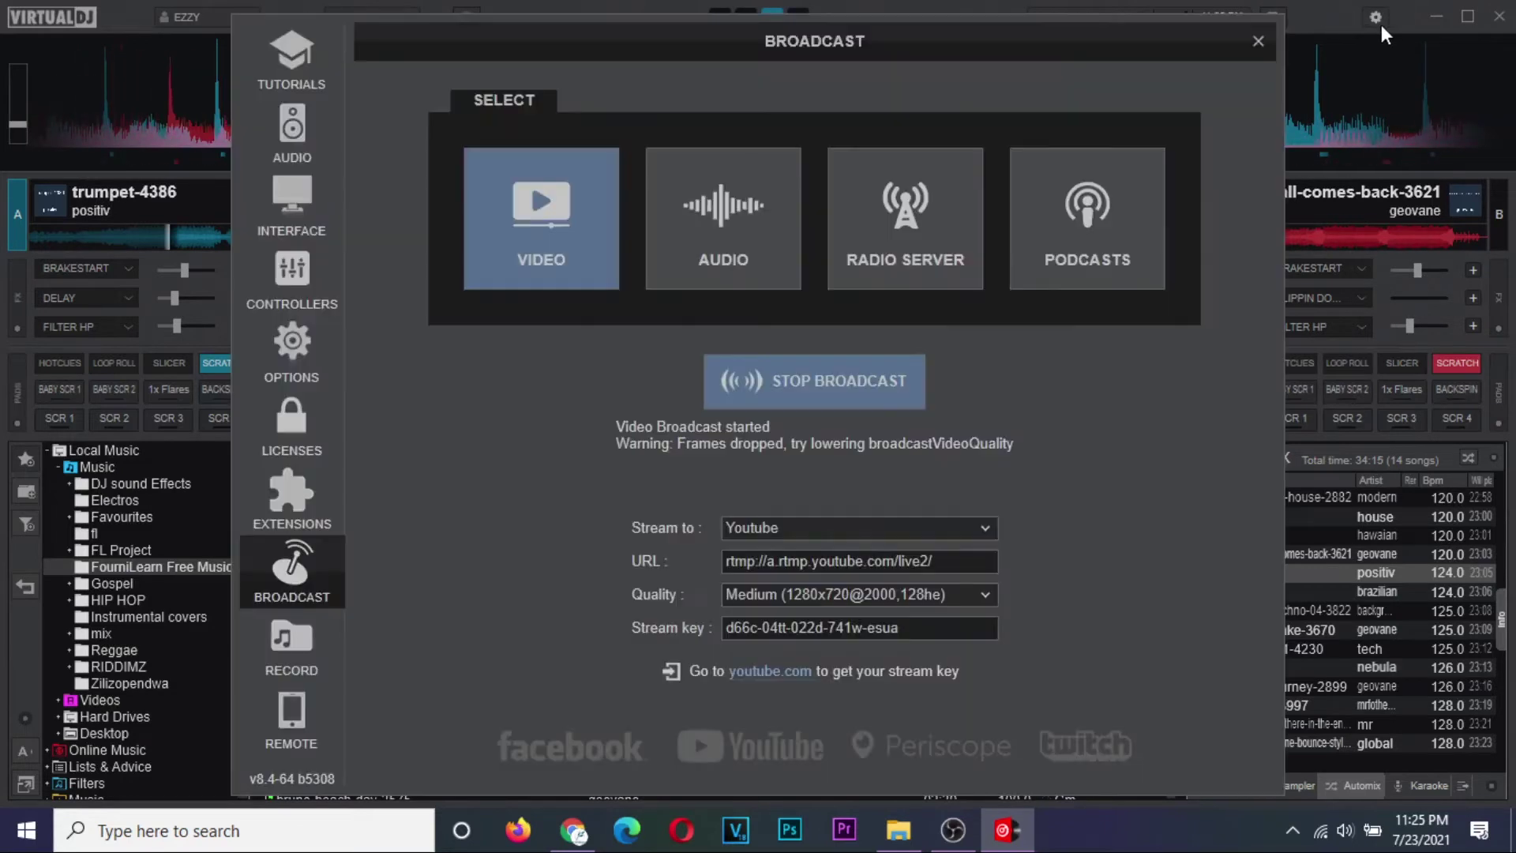
{"action": "left_click", "coordinate": [840, 380]}
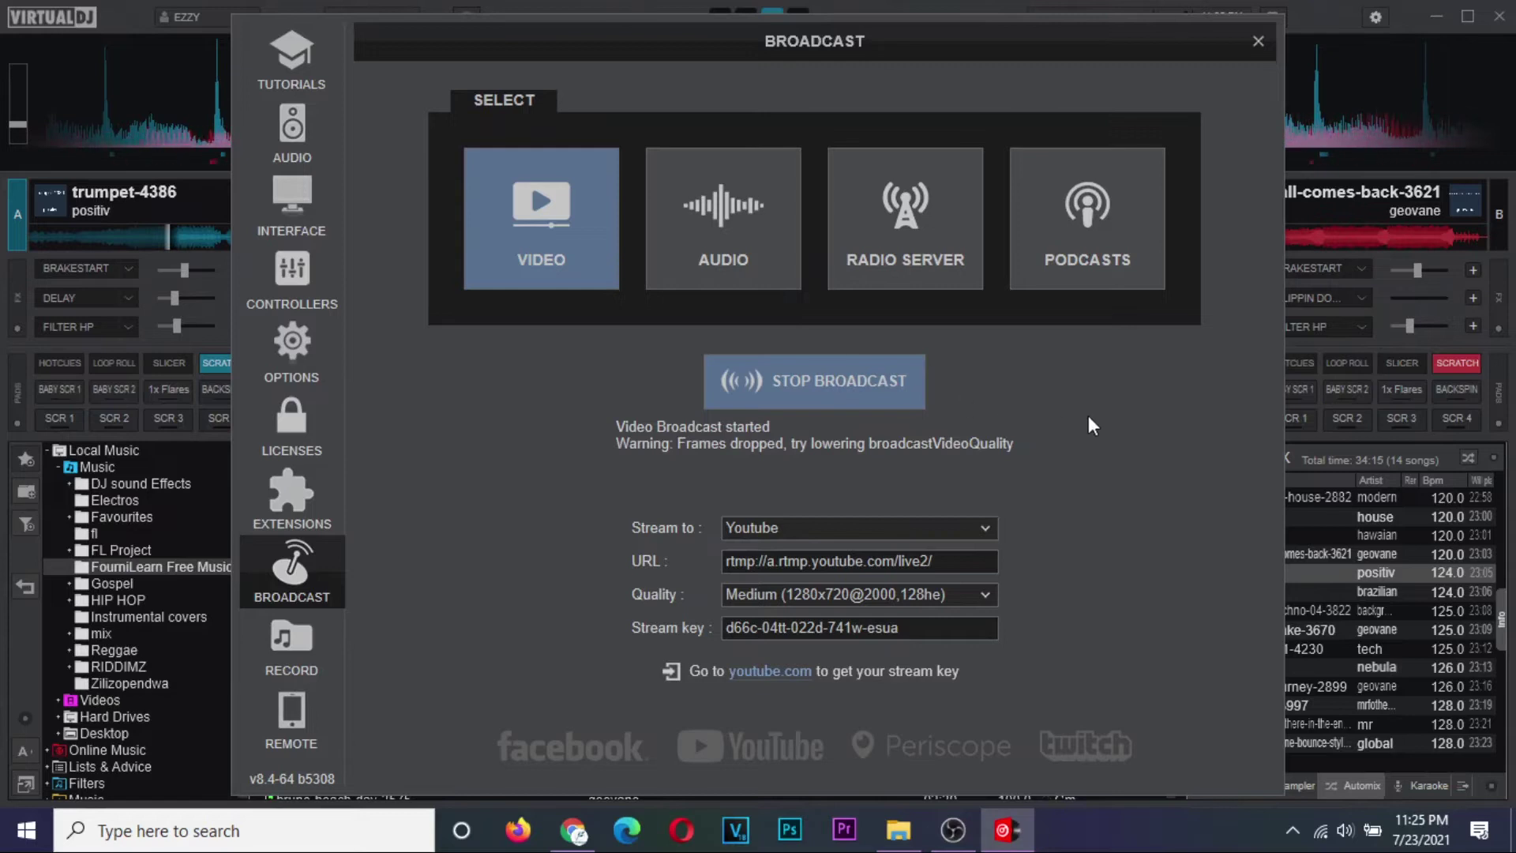
{"action": "left_click", "coordinate": [1250, 37]}
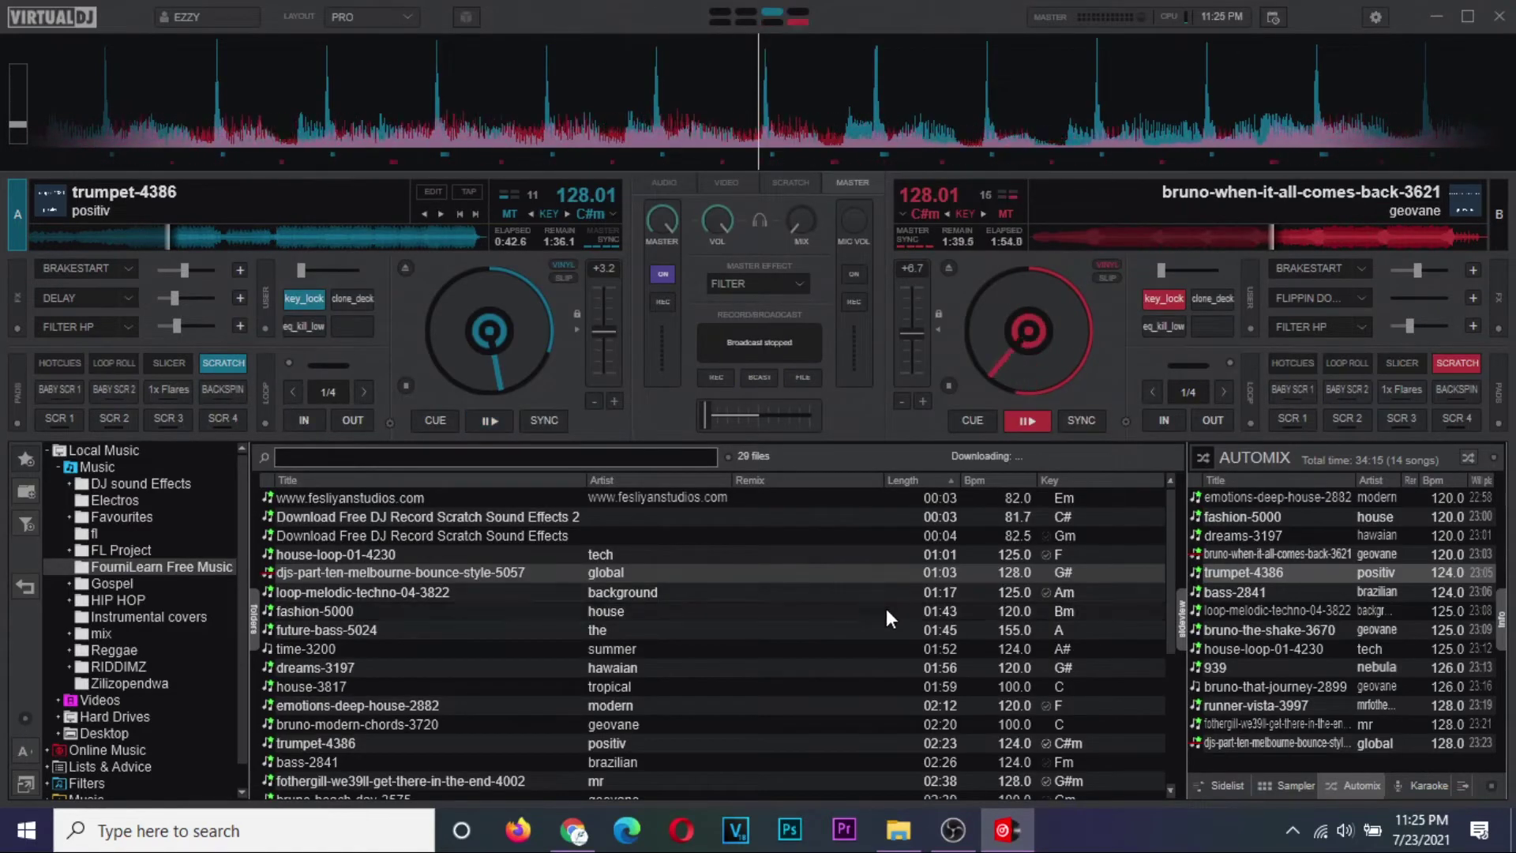
{"action": "left_click", "coordinate": [574, 843]}
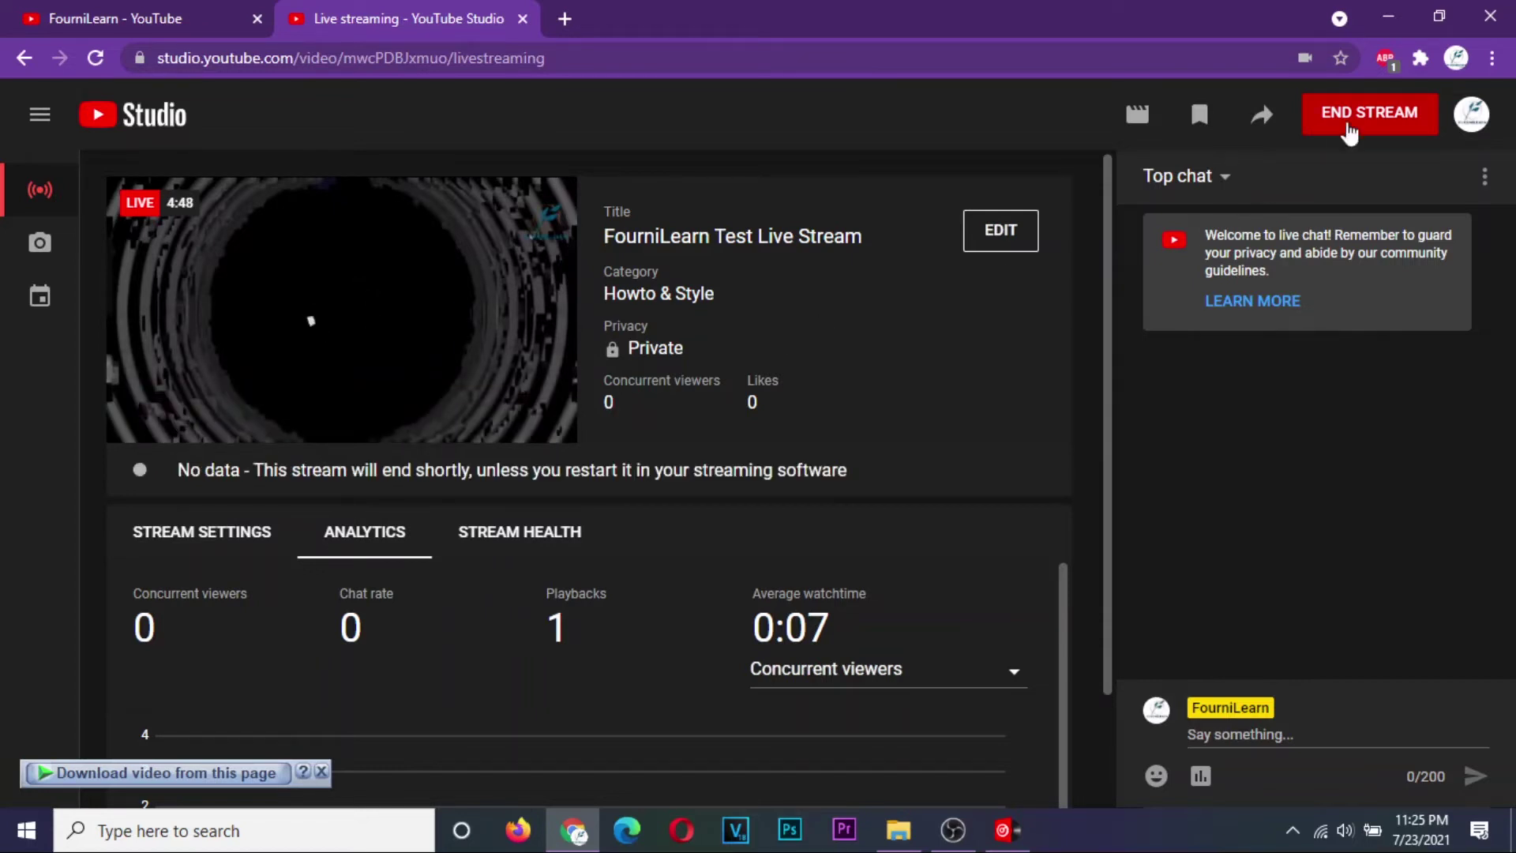
- End the YouTube test live stream, dismiss the closing message, and open the finished stream for editing in Studio
{"action": "left_click", "coordinate": [1369, 118]}
{"action": "left_click", "coordinate": [964, 541]}
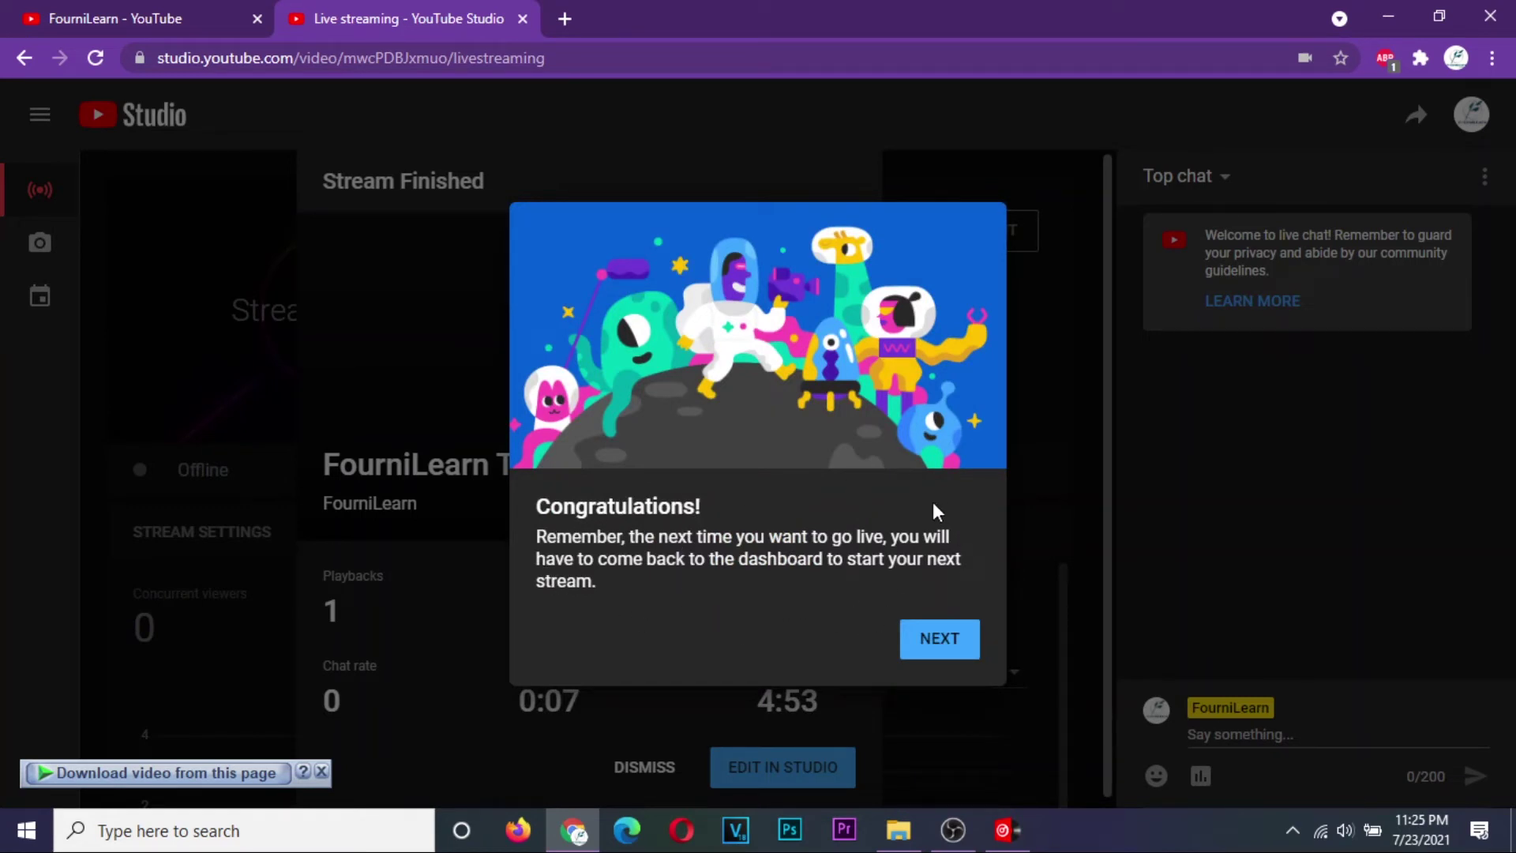
{"action": "left_click", "coordinate": [936, 643]}
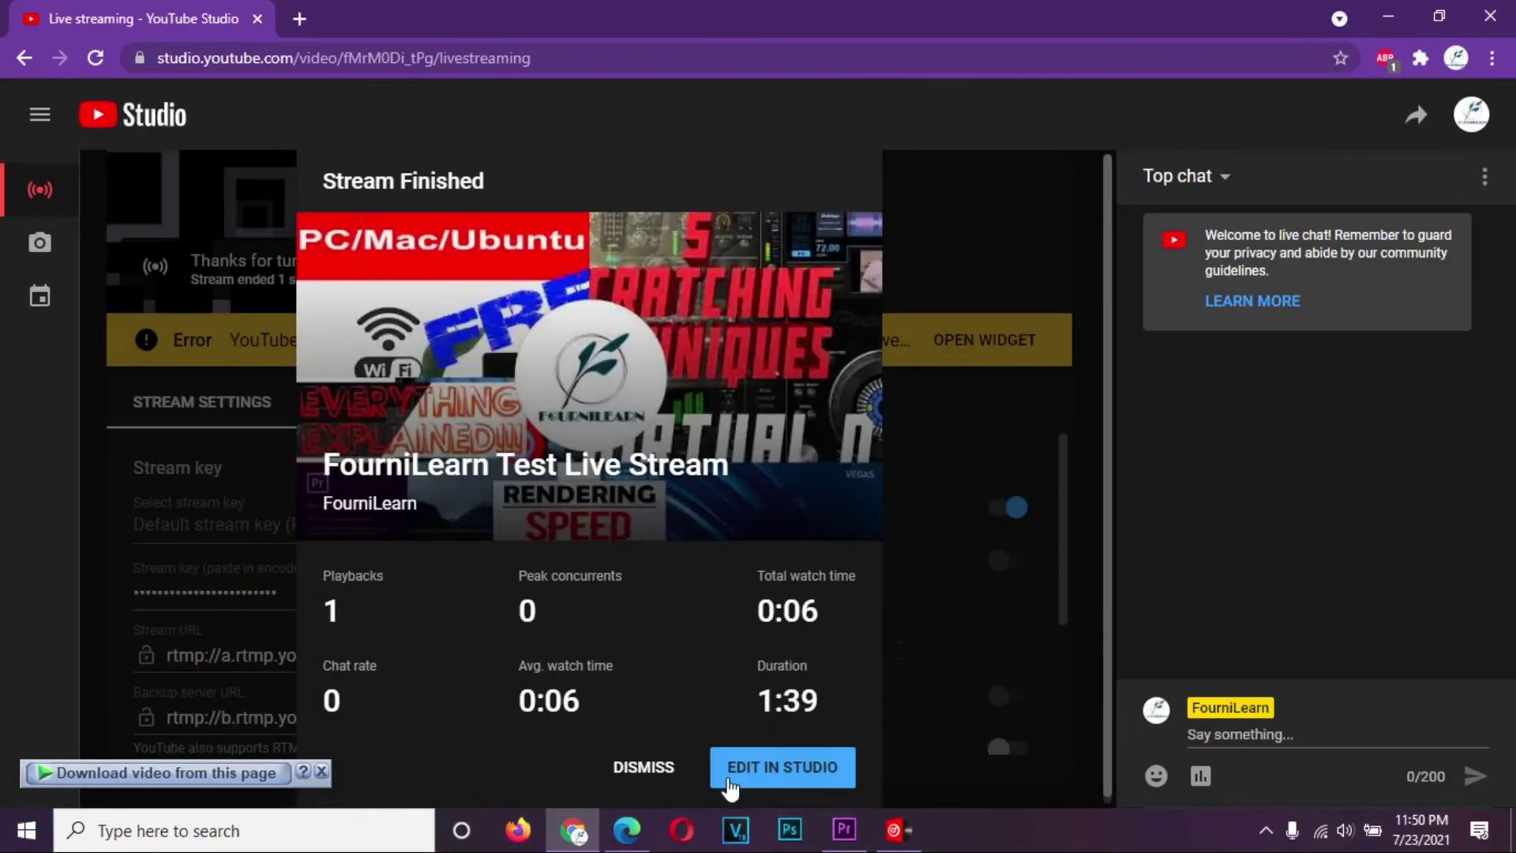
{"action": "left_click", "coordinate": [644, 768]}
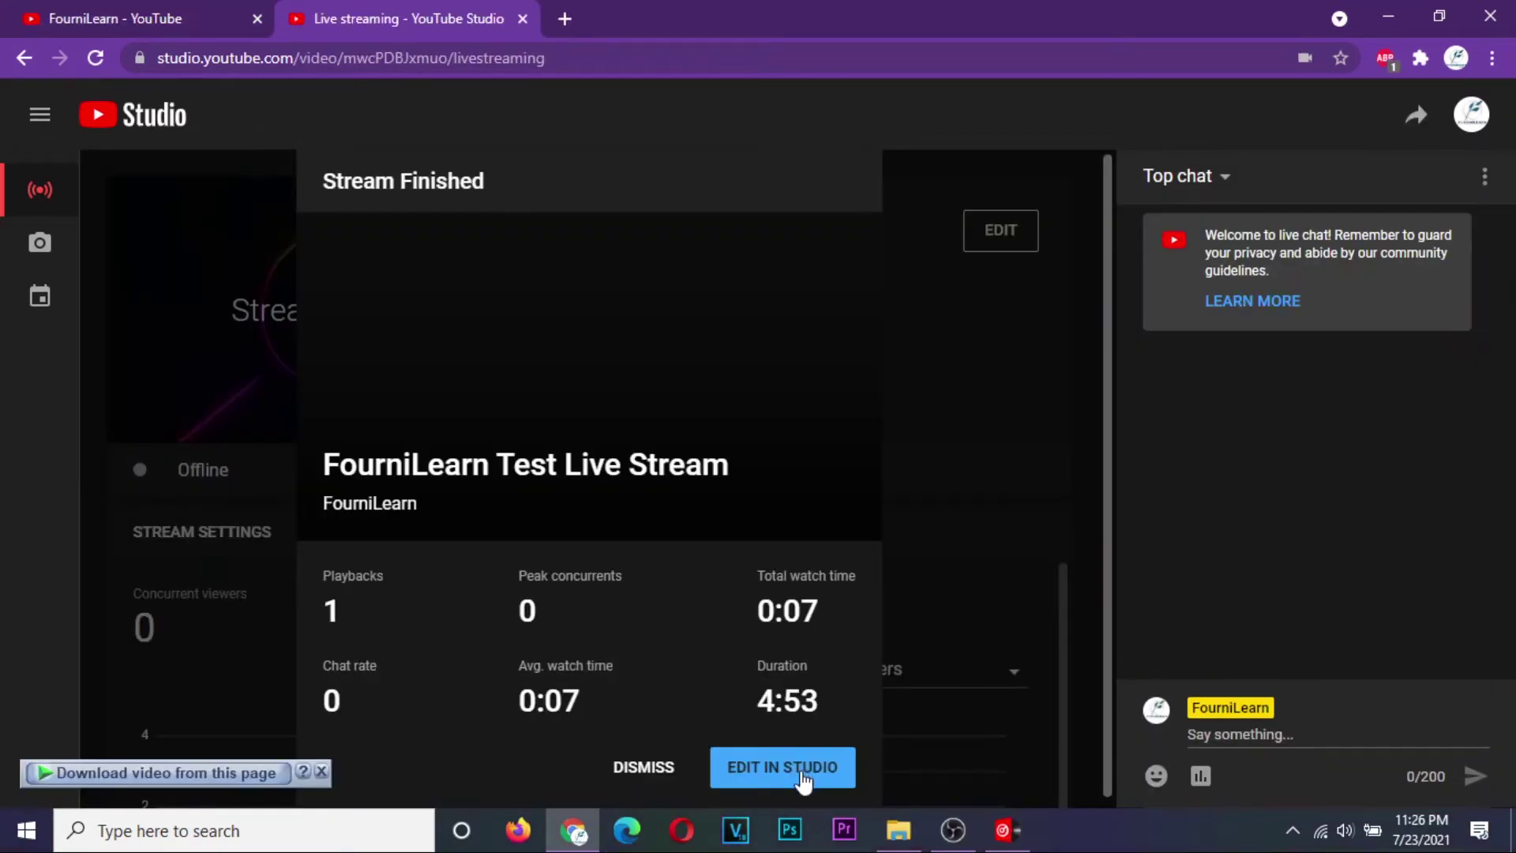
{"action": "left_click", "coordinate": [802, 770]}
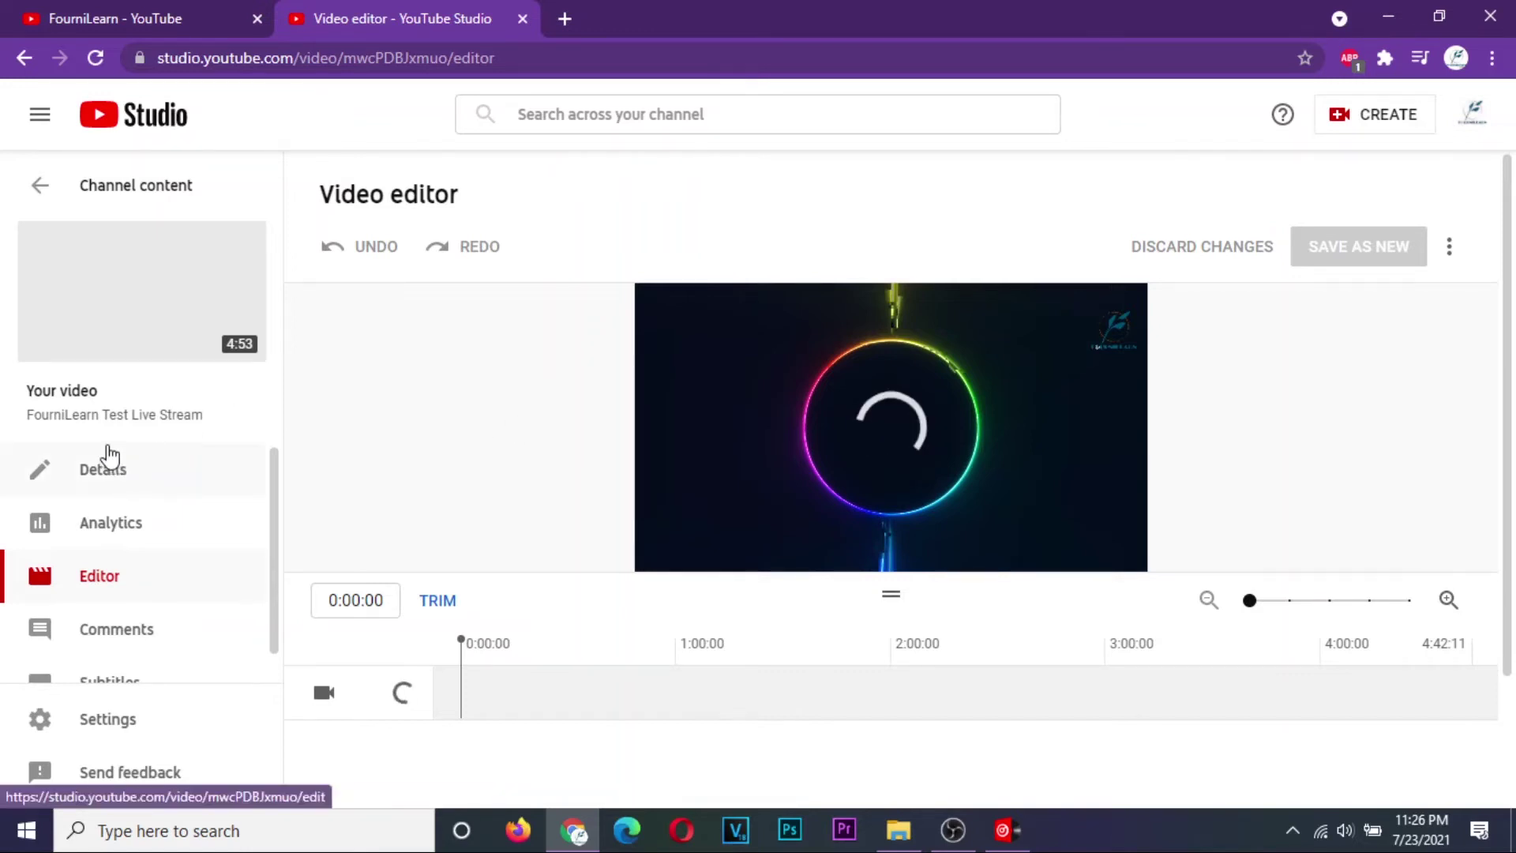
- Open the channel's content management page from the YouTube channel and list its live streams
{"action": "left_click", "coordinate": [40, 189]}
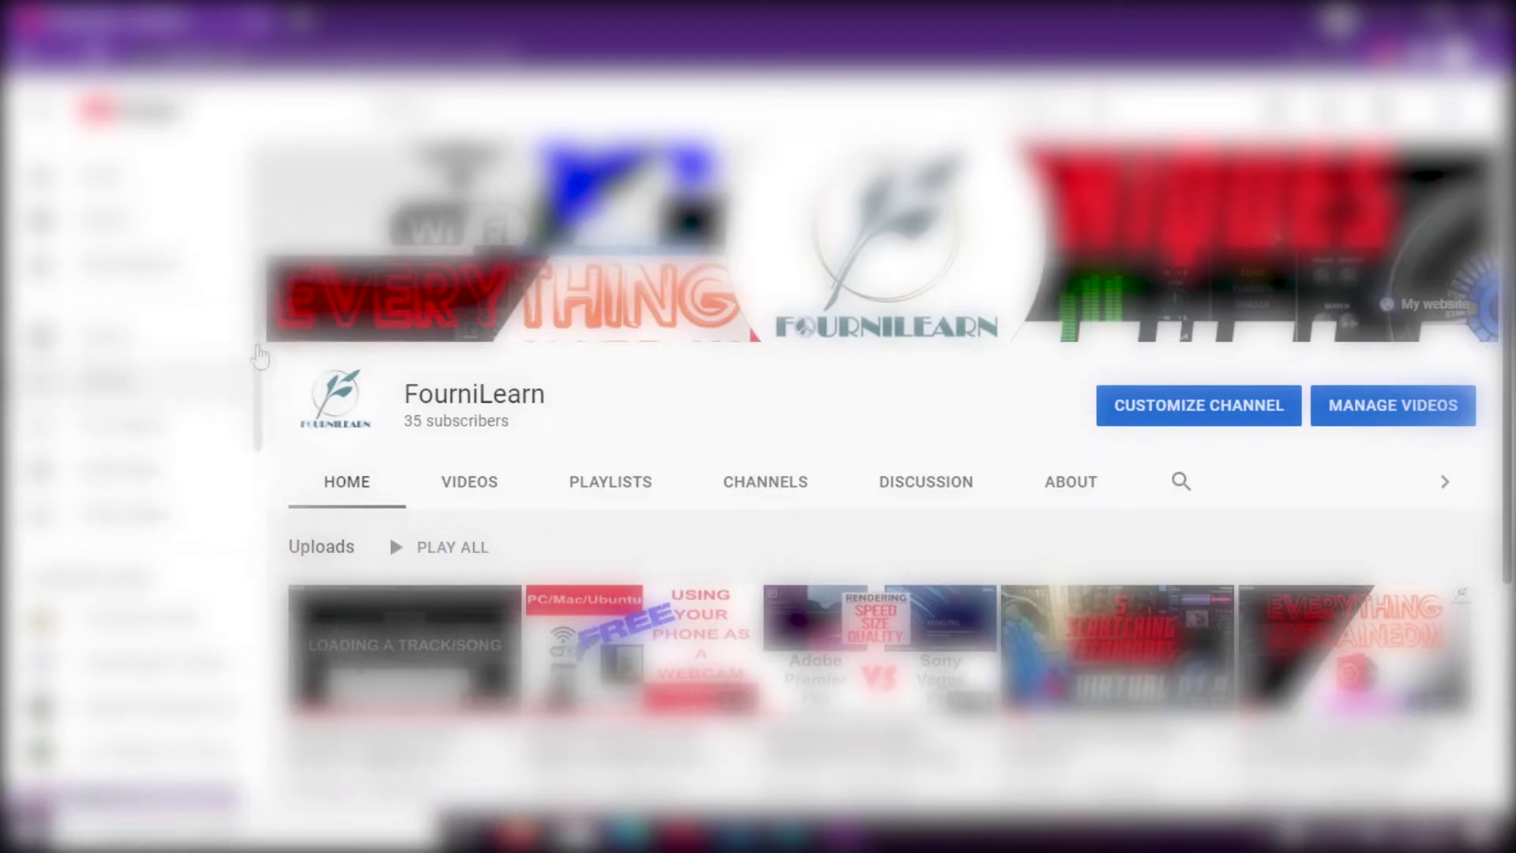
{"action": "left_click", "coordinate": [1421, 412]}
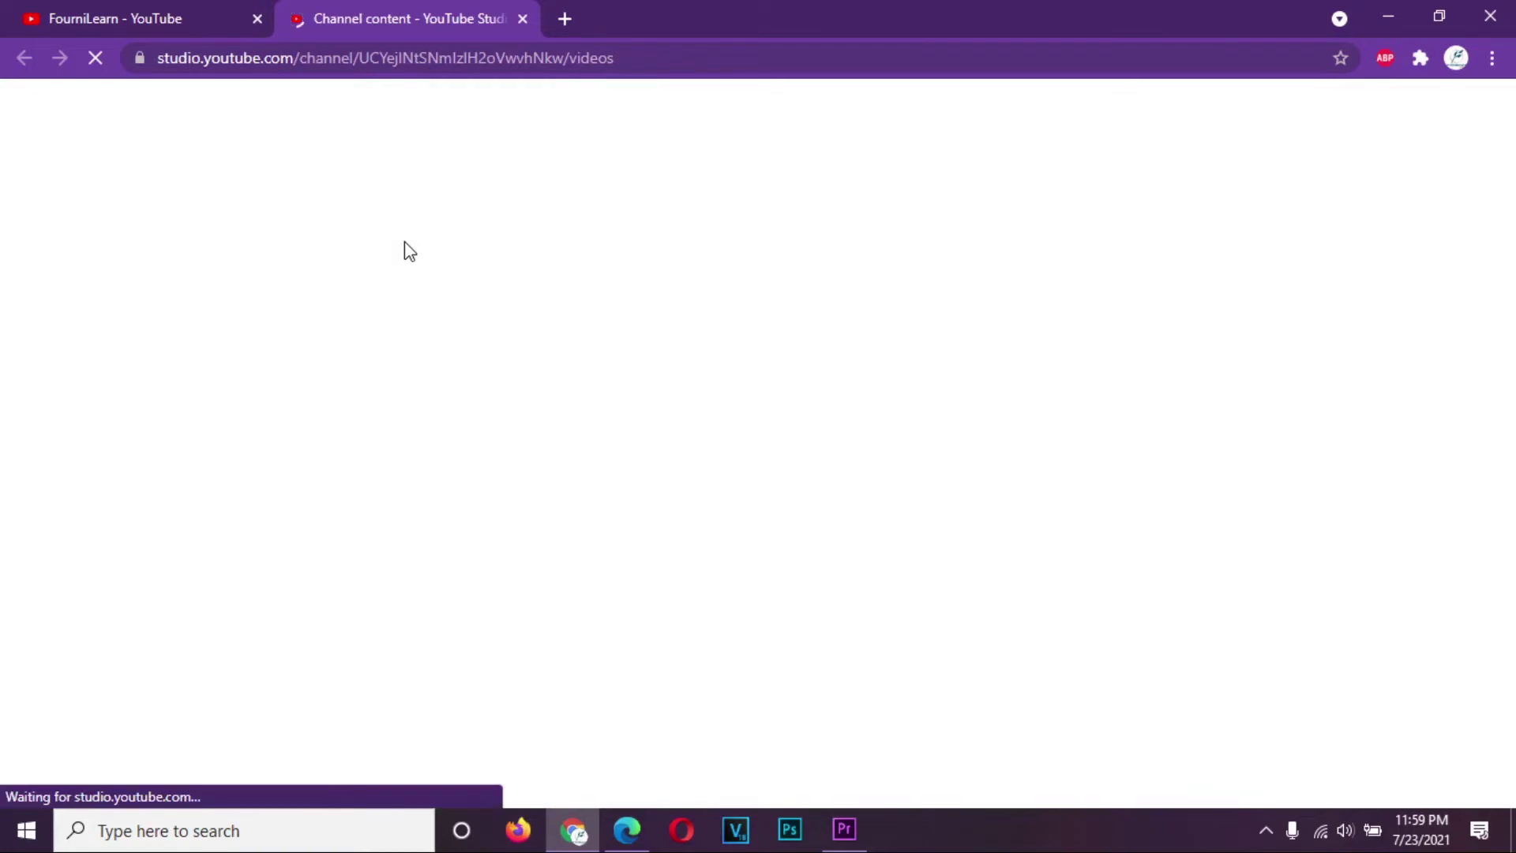
{"action": "left_click", "coordinate": [447, 254]}
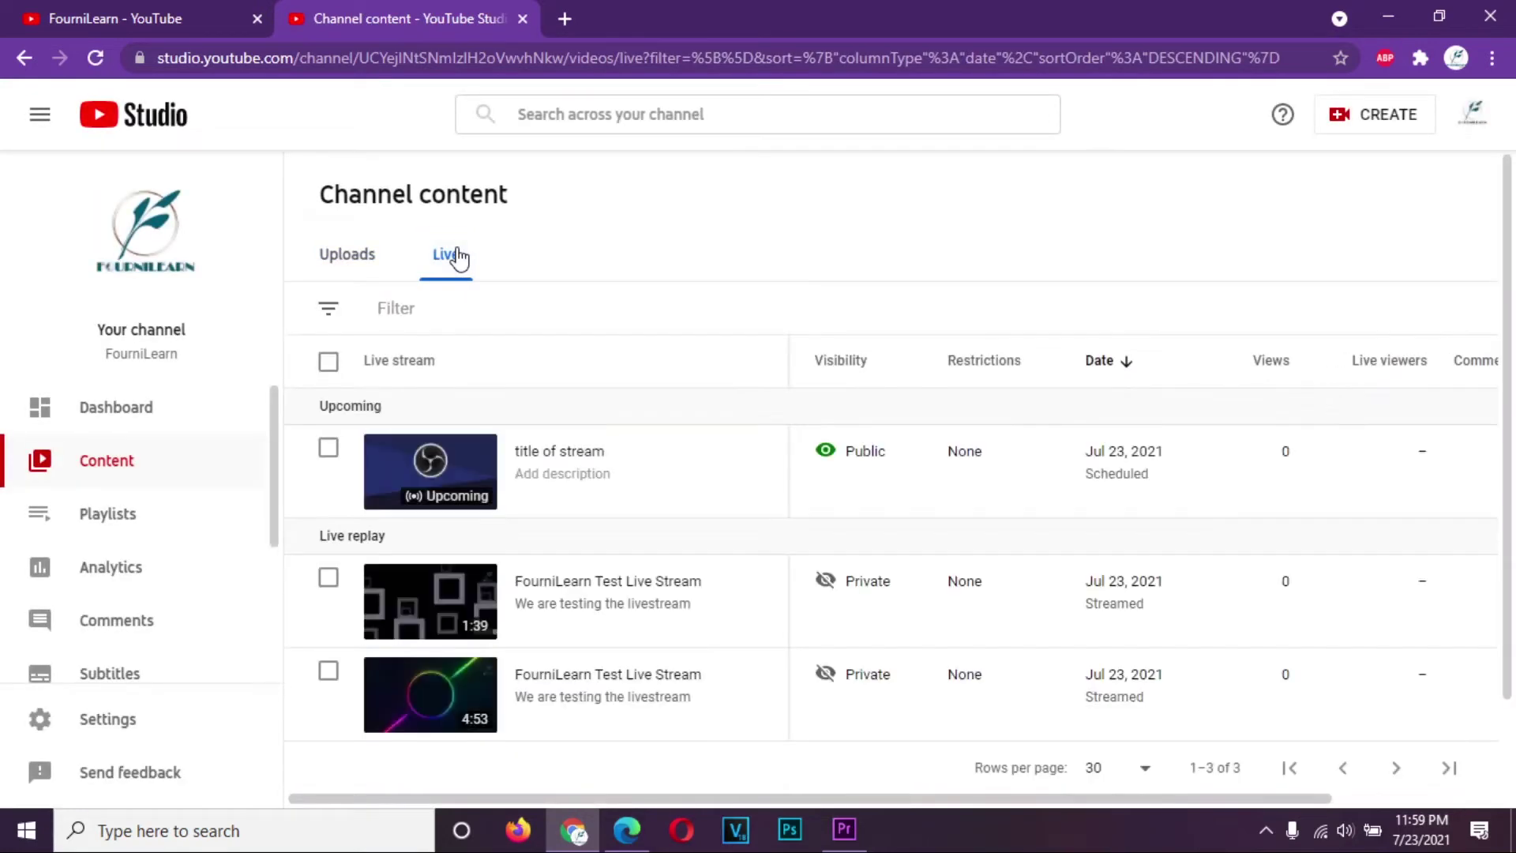
{"action": "left_click", "coordinate": [328, 448]}
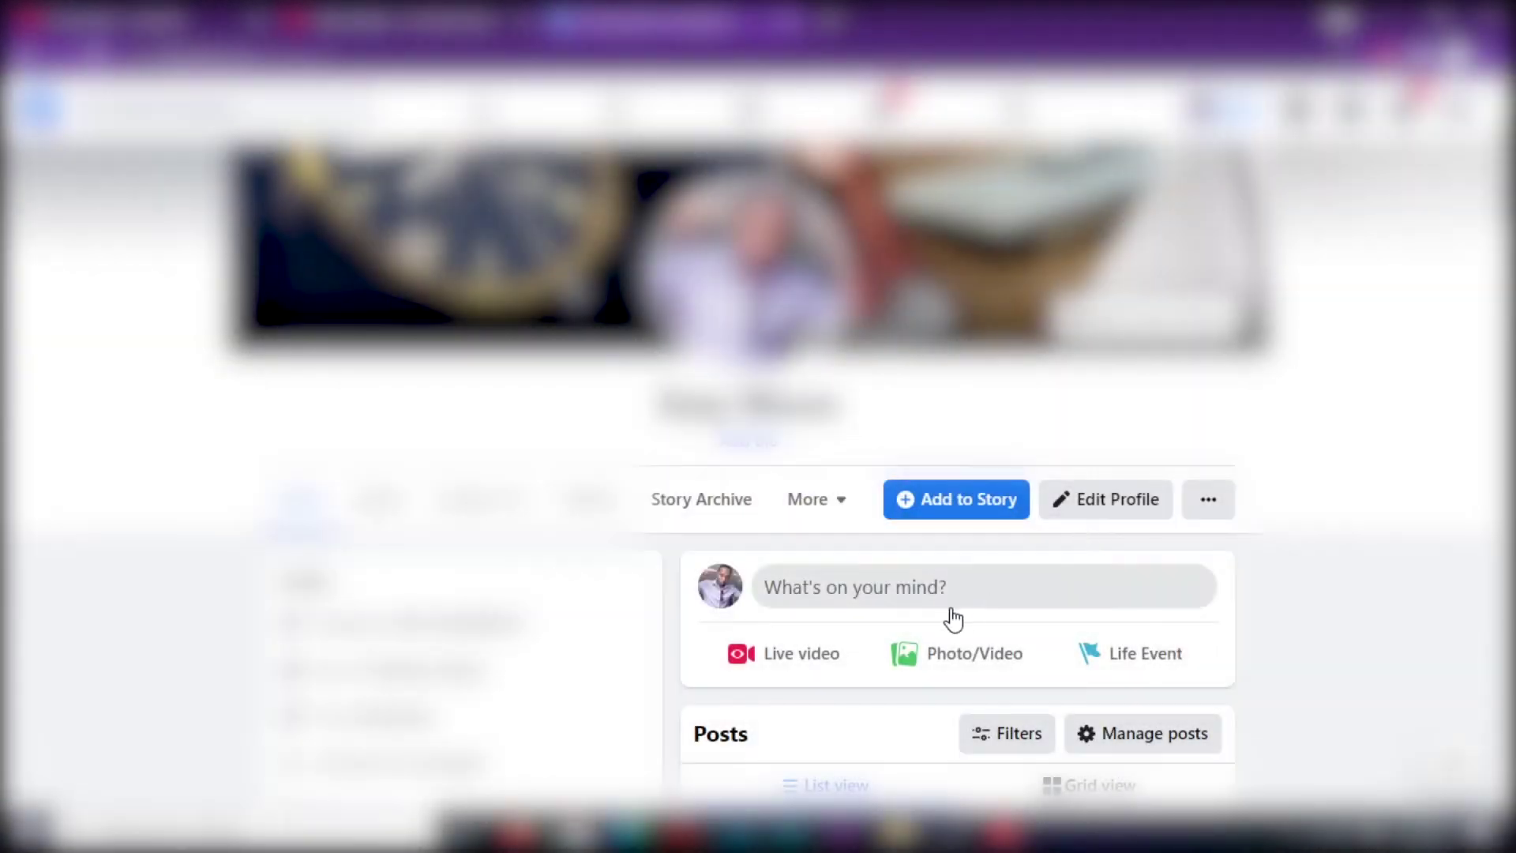
- Create a live video from the Facebook profile and choose to set it up with a stream key
{"action": "left_click", "coordinate": [814, 668]}
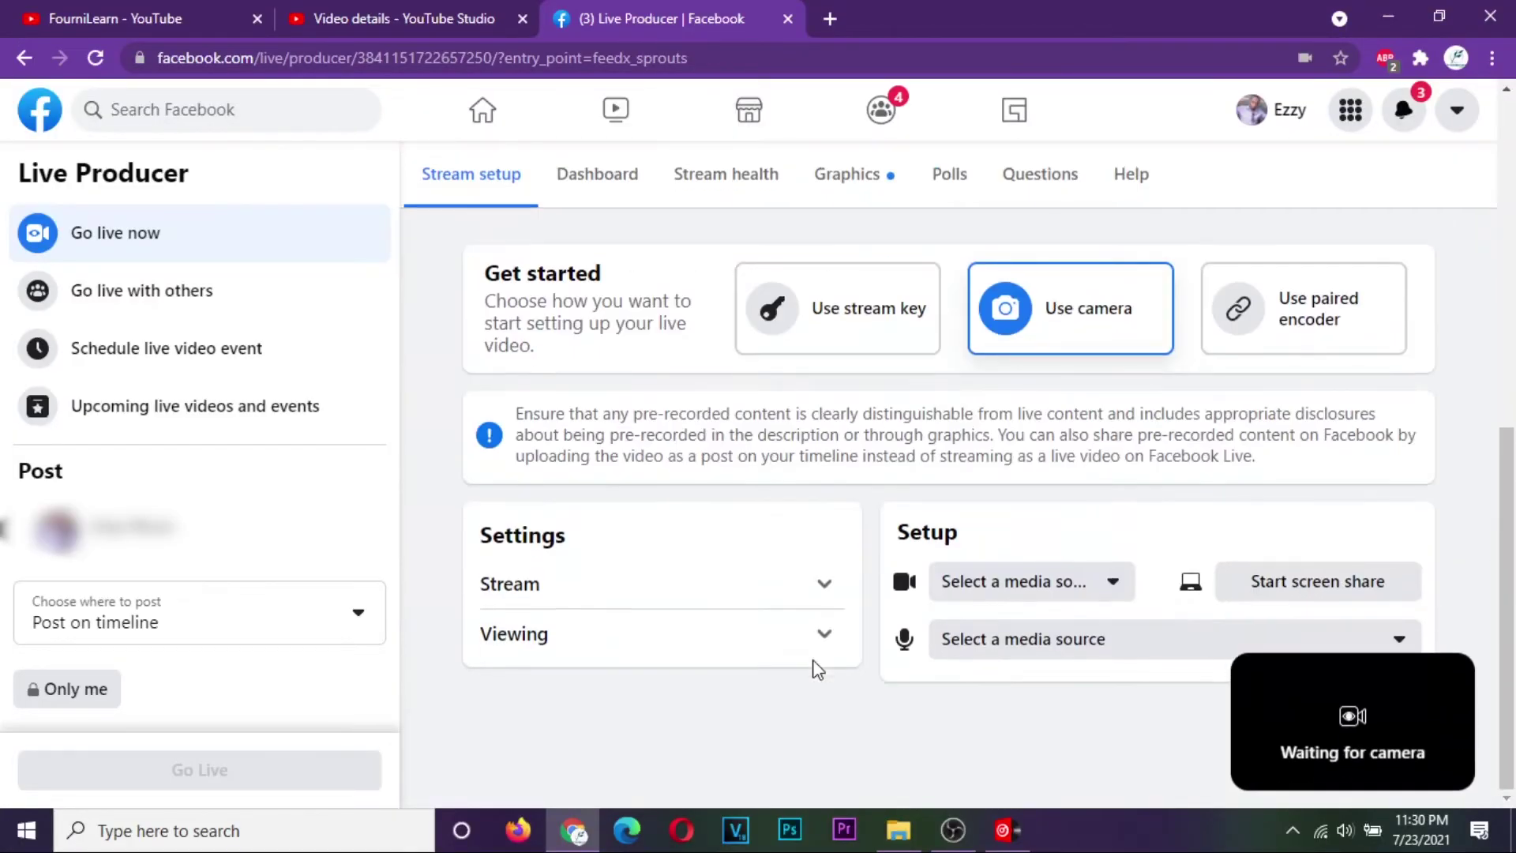
{"action": "scroll", "coordinate": [817, 670], "scroll_direction": "up", "scroll_amount": 7}
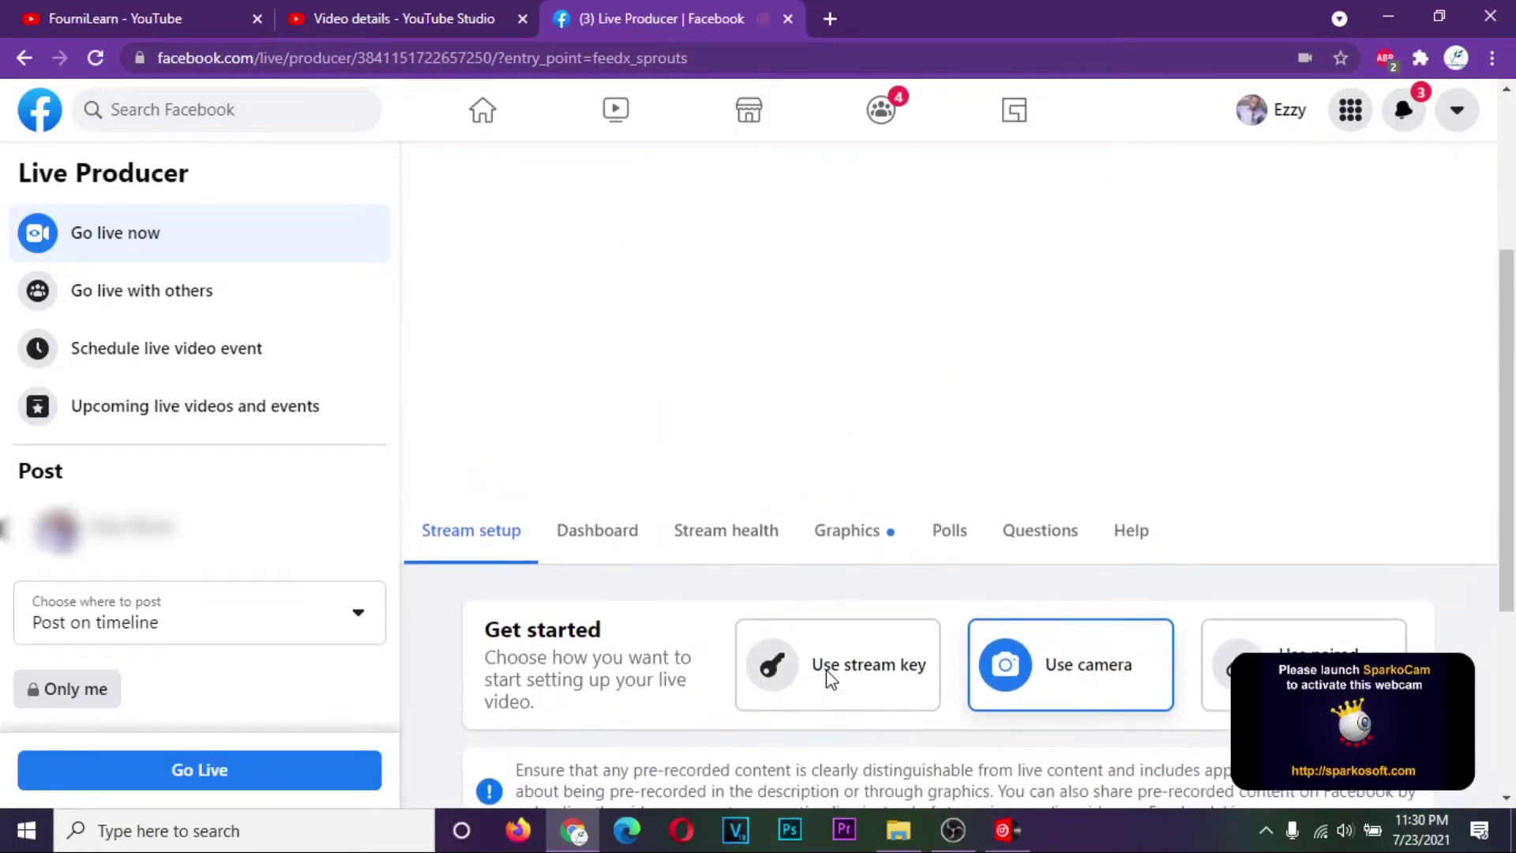
{"action": "scroll", "coordinate": [827, 671], "scroll_direction": "down", "scroll_amount": 1}
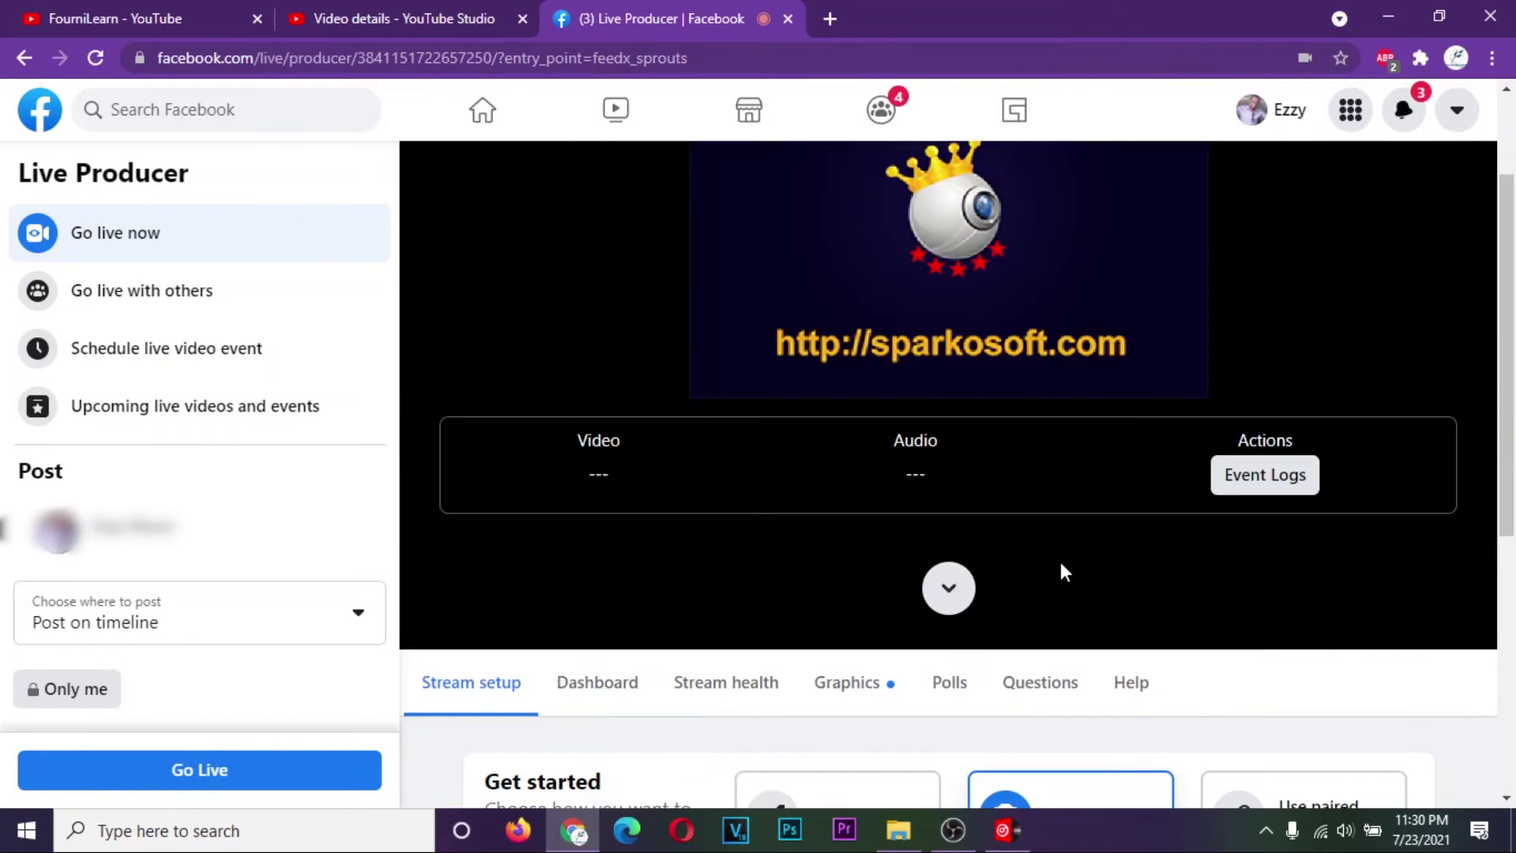
{"action": "left_click", "coordinate": [948, 589]}
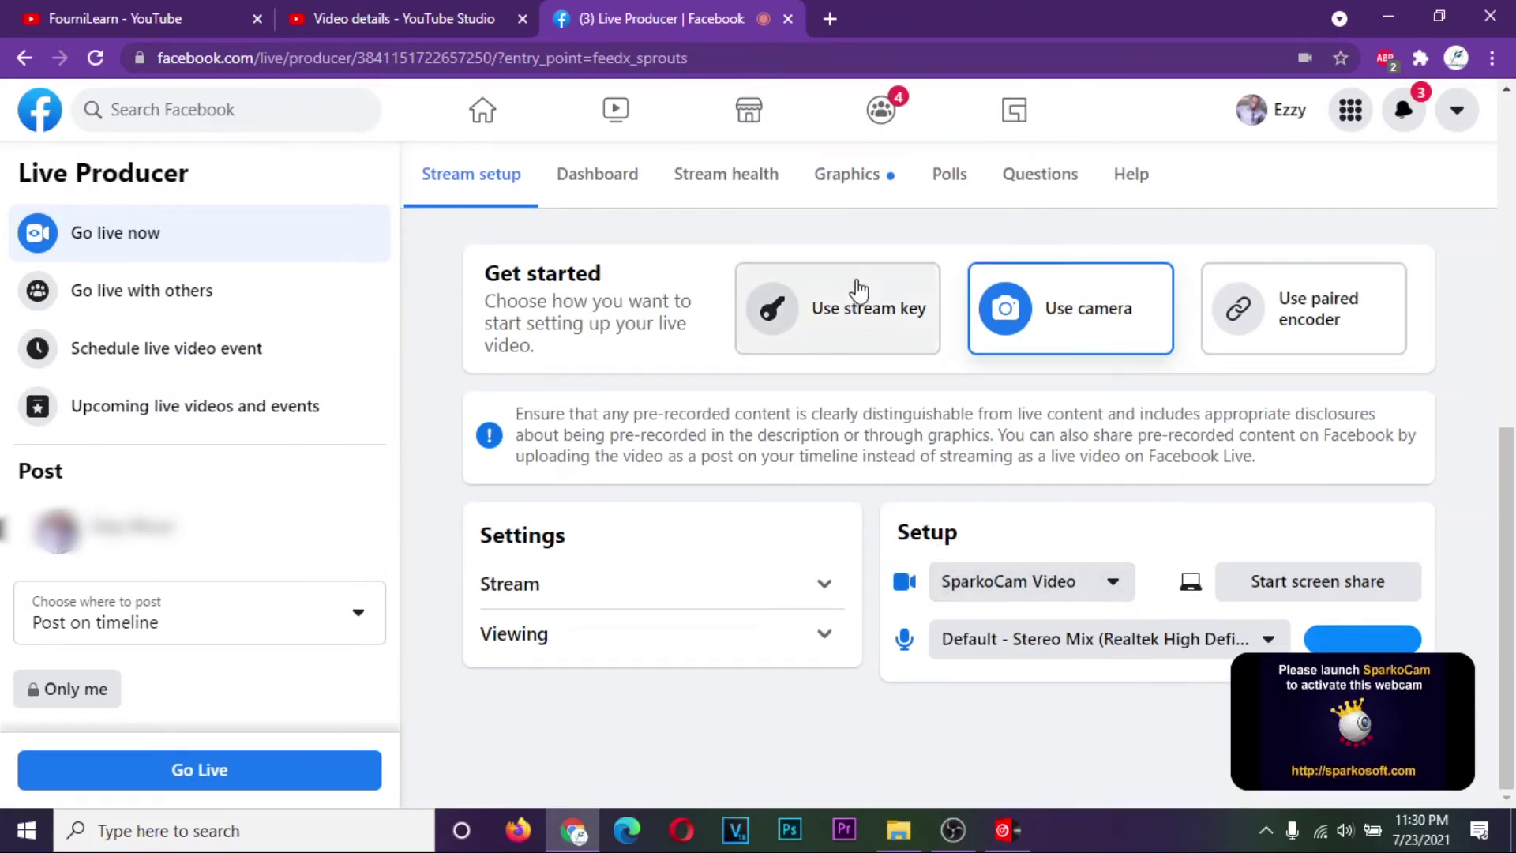
{"action": "left_click", "coordinate": [874, 316]}
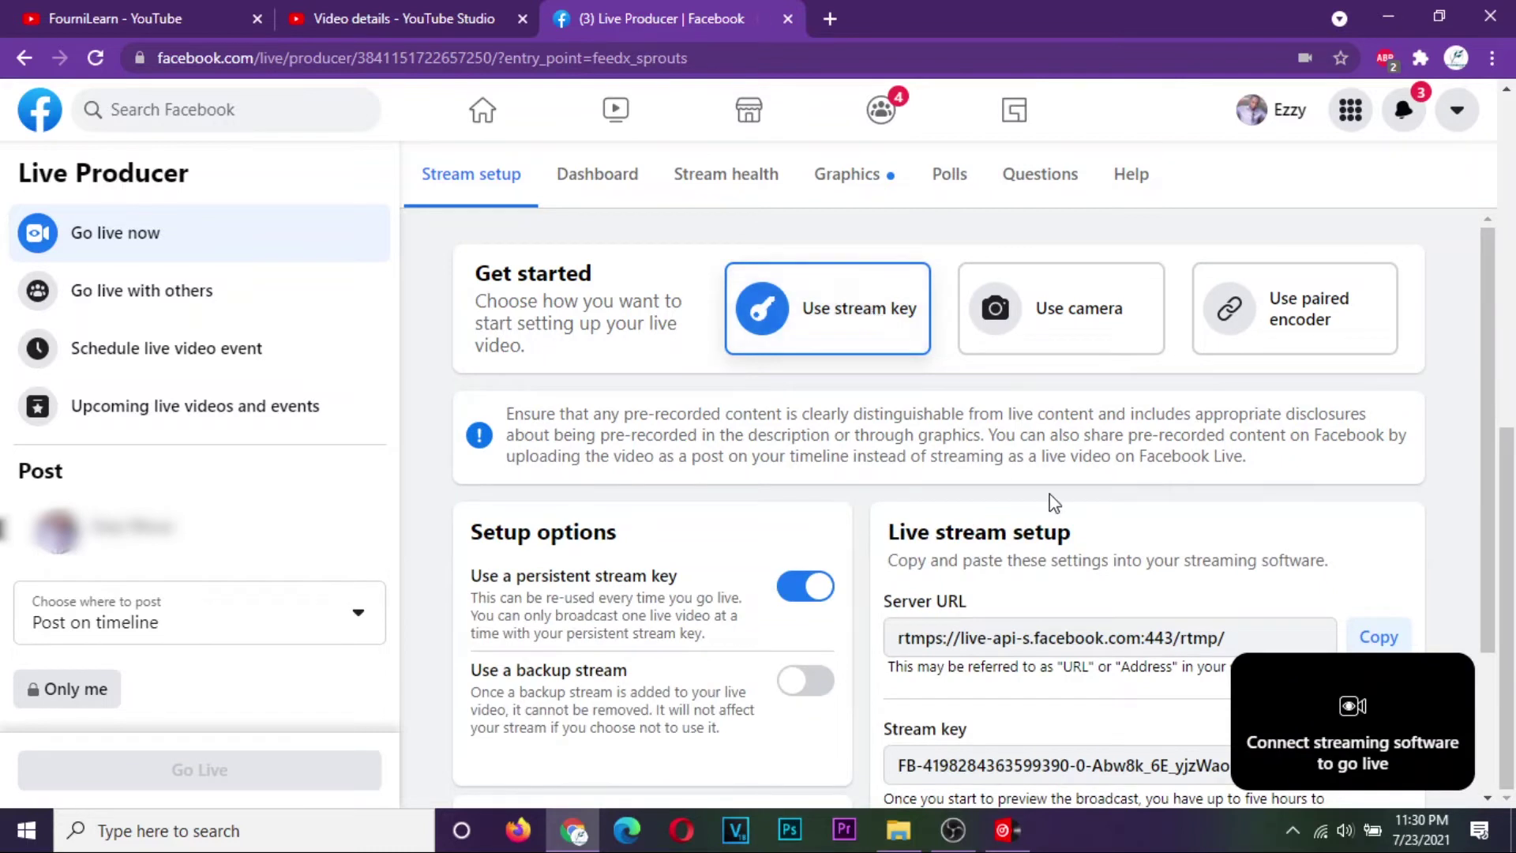
- Reset the persistent stream key in the Facebook live stream setup and copy the new key
{"action": "scroll", "coordinate": [1049, 494], "scroll_direction": "down", "scroll_amount": 2}
{"action": "scroll", "coordinate": [1050, 495], "scroll_direction": "down", "scroll_amount": 1}
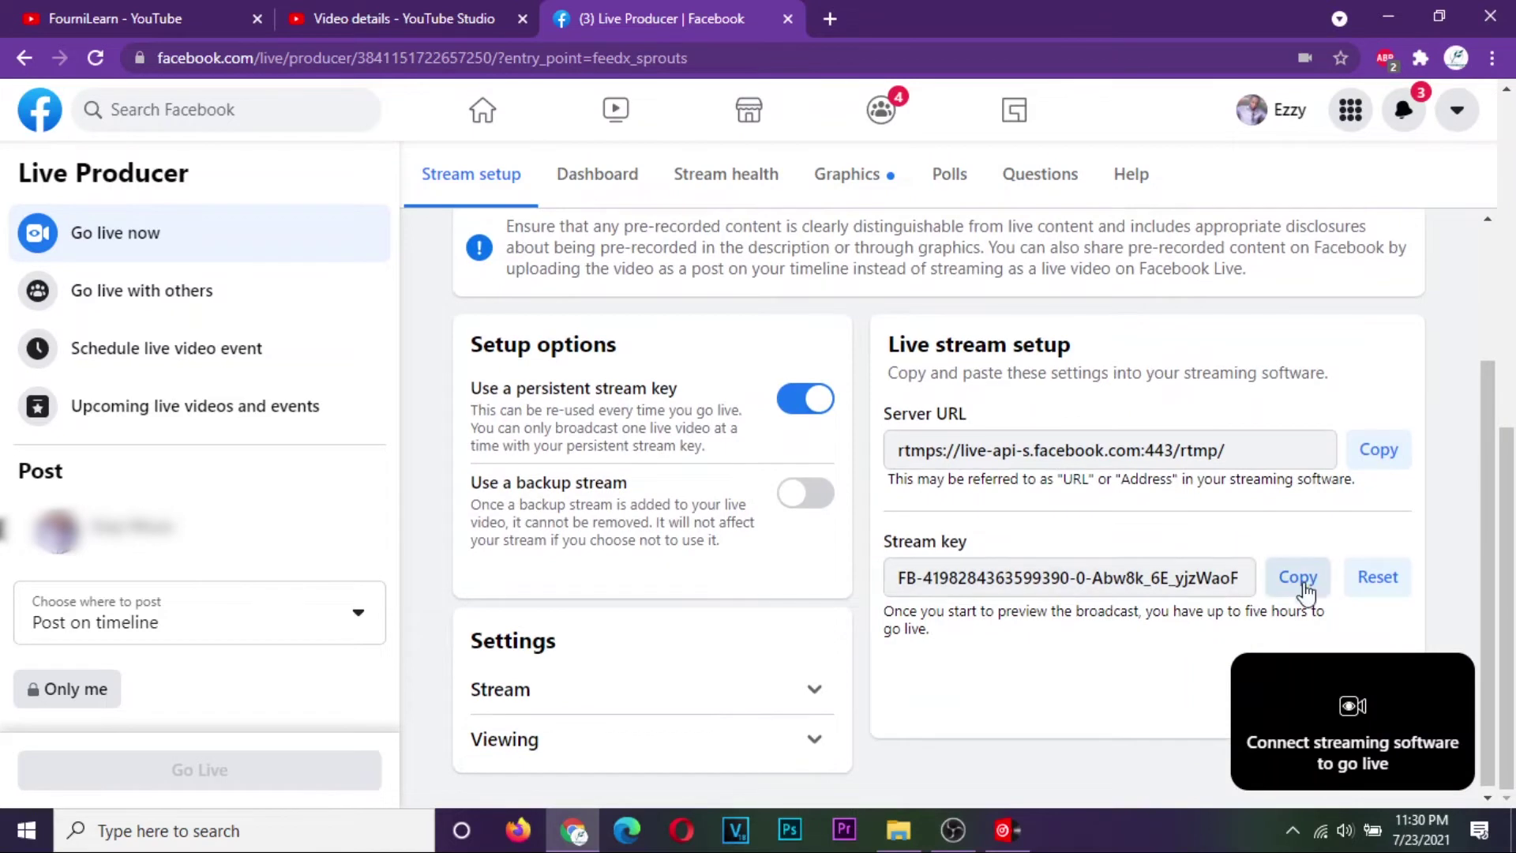
{"action": "left_click", "coordinate": [1377, 578]}
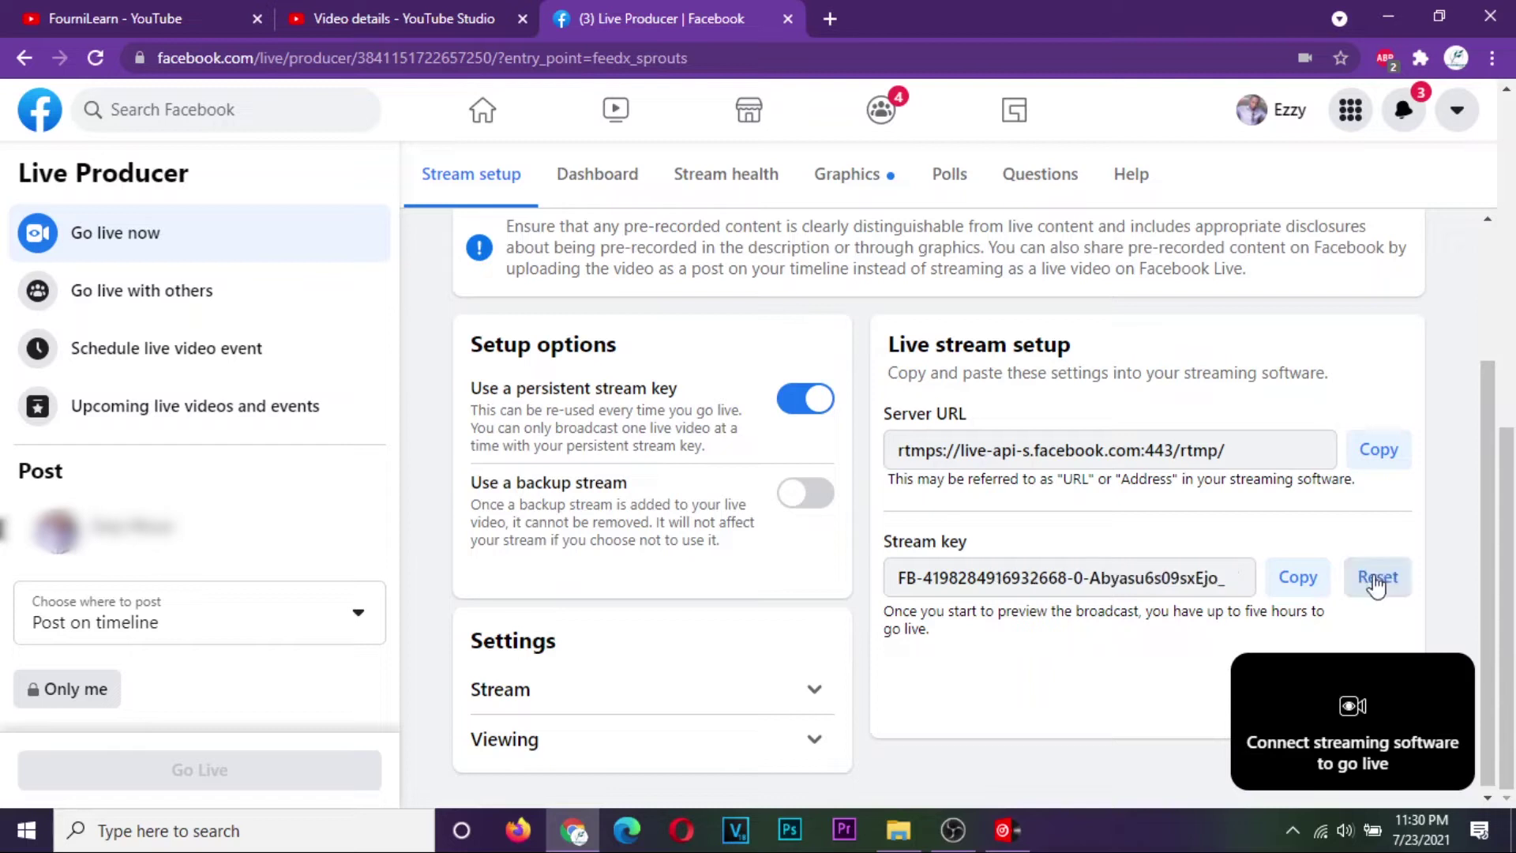
{"action": "left_click", "coordinate": [1301, 592]}
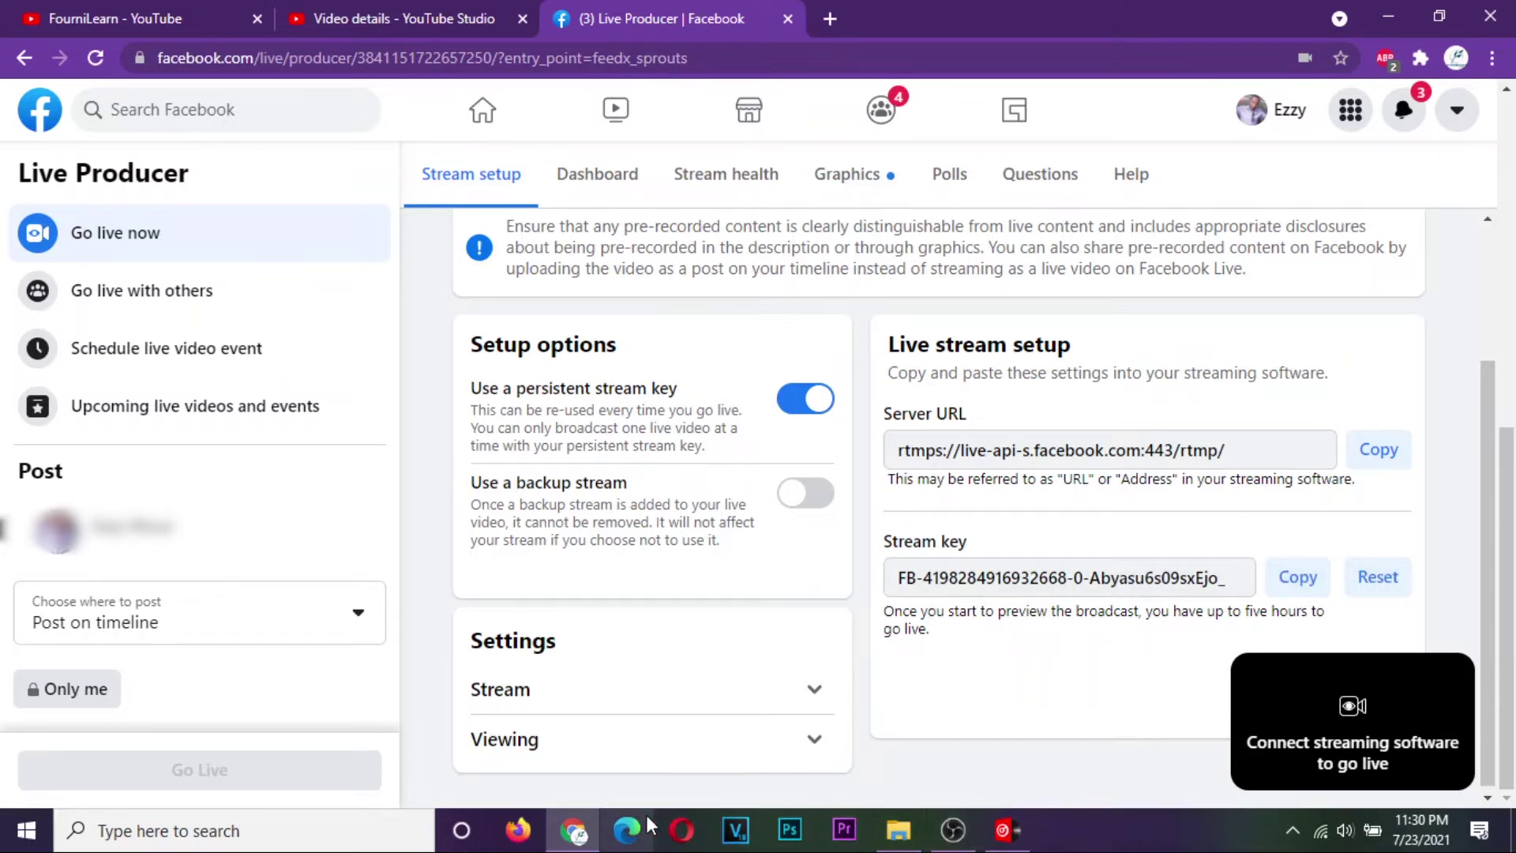
- Switch to VirtualDJ and set the video broadcast destination to Facebook in the broadcast settings
{"action": "left_click", "coordinate": [1003, 829]}
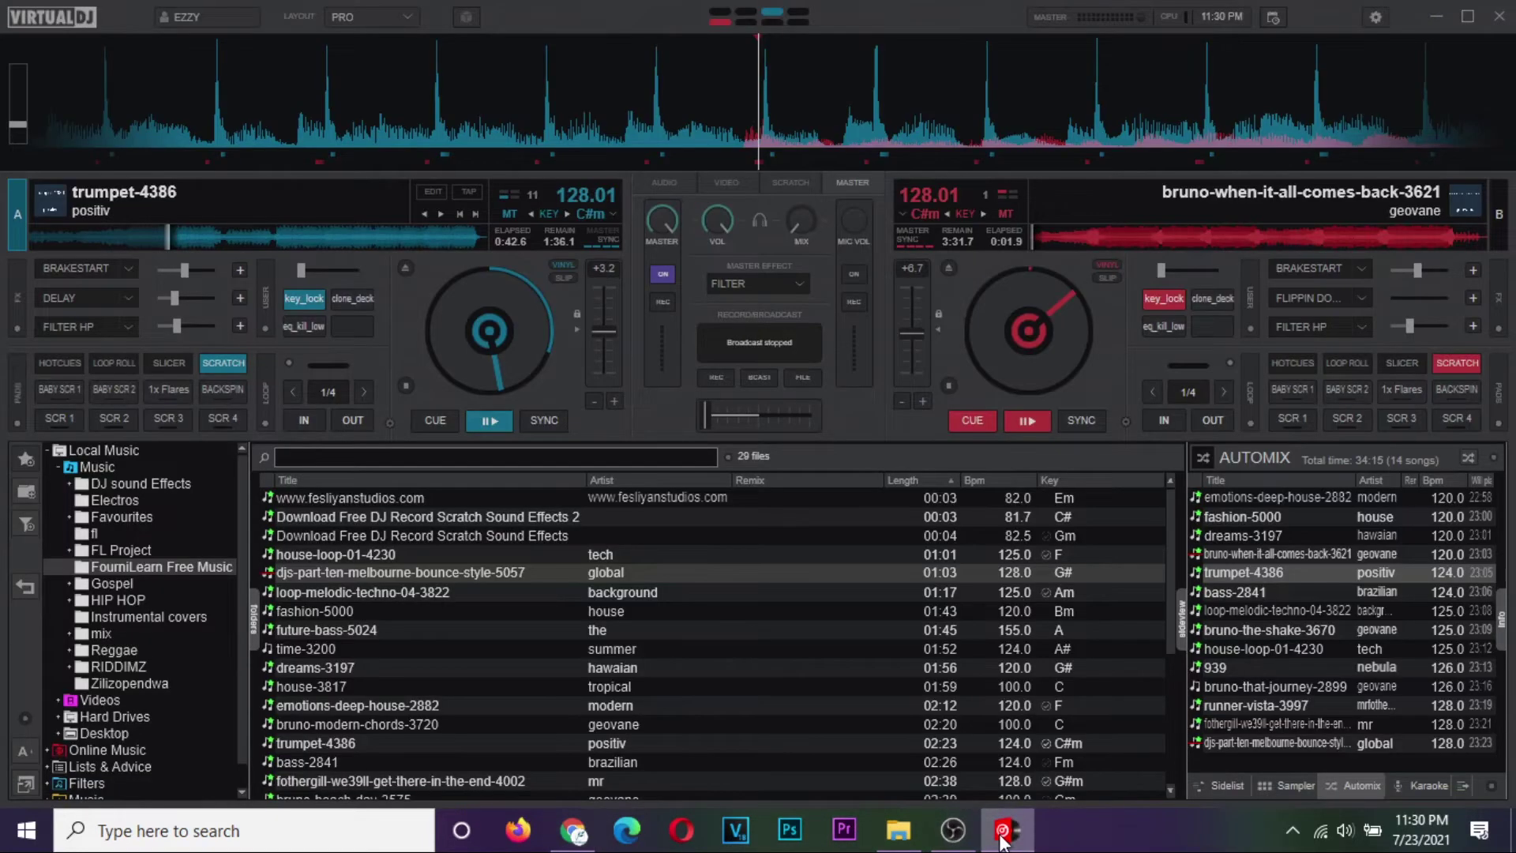
{"action": "left_click", "coordinate": [1373, 19]}
{"action": "left_click", "coordinate": [893, 525]}
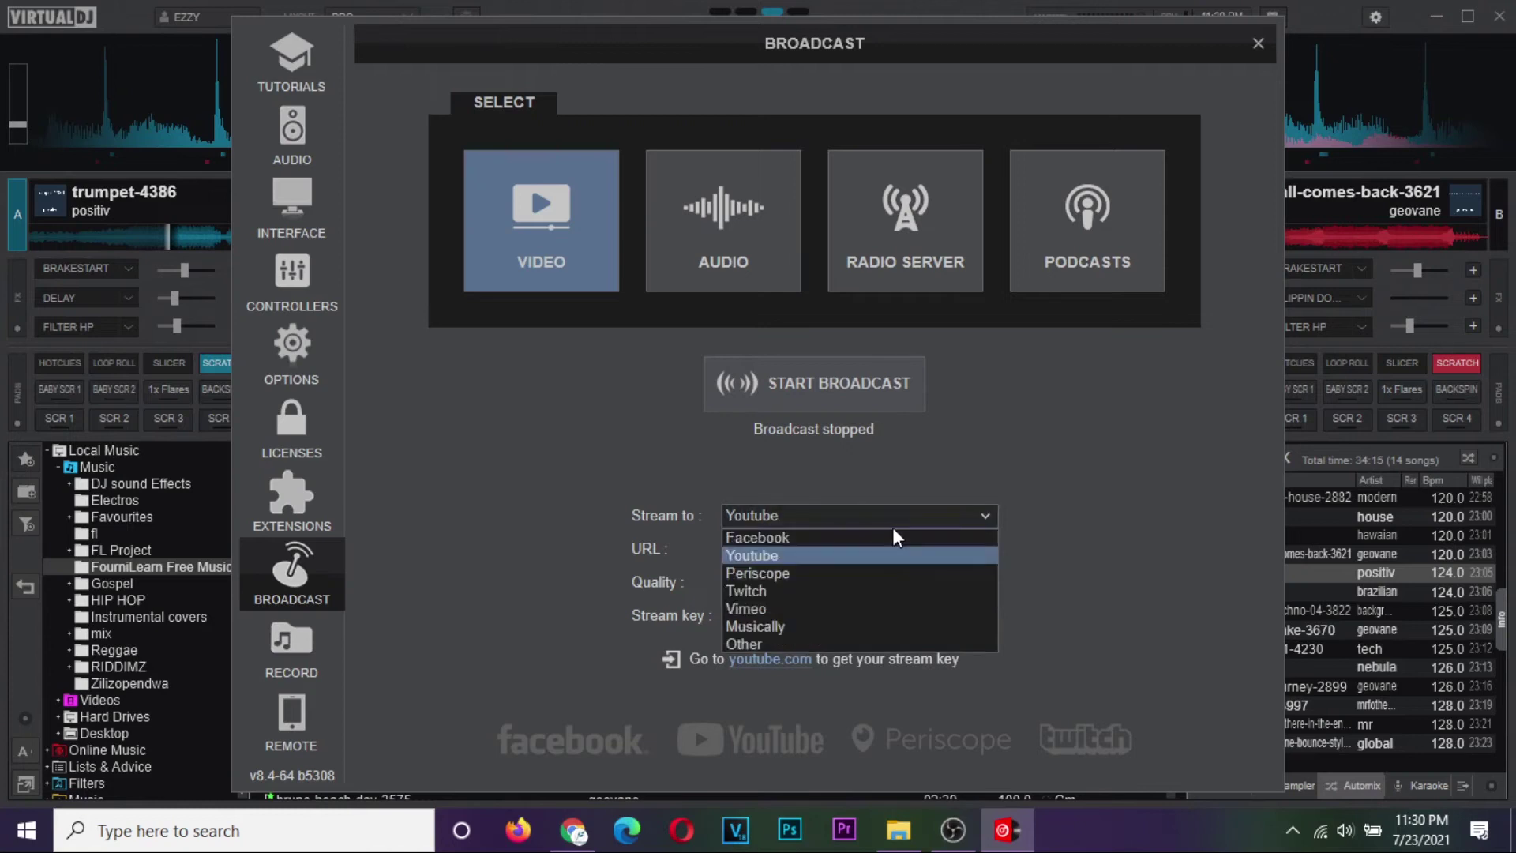
{"action": "left_click", "coordinate": [815, 537]}
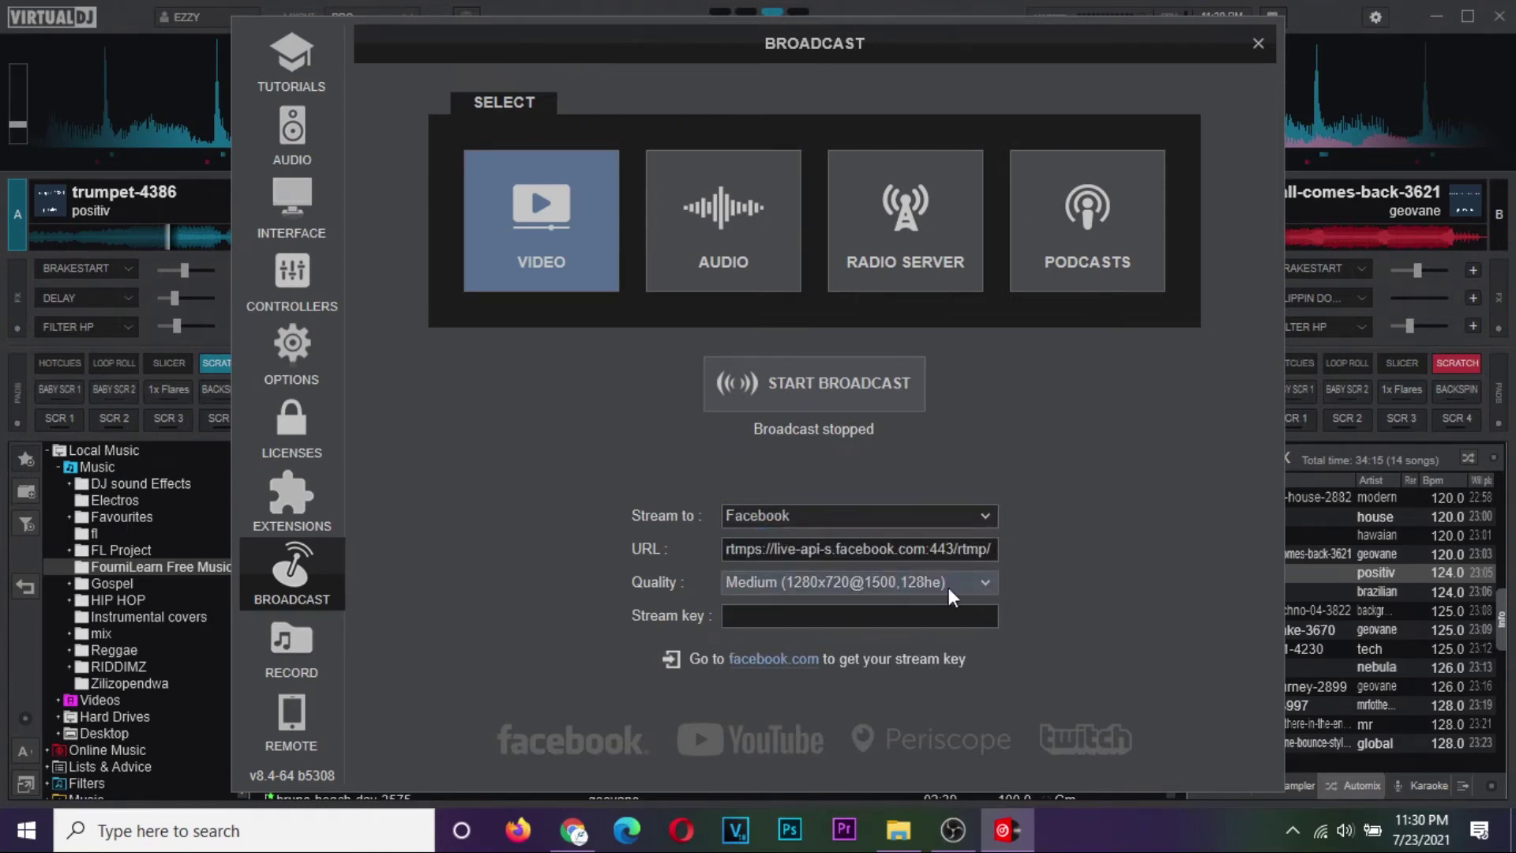
- Paste the copied Facebook stream key into the broadcast settings and start the video broadcast
{"action": "left_click", "coordinate": [921, 618]}
{"action": "key", "text": "ctrl+v"}
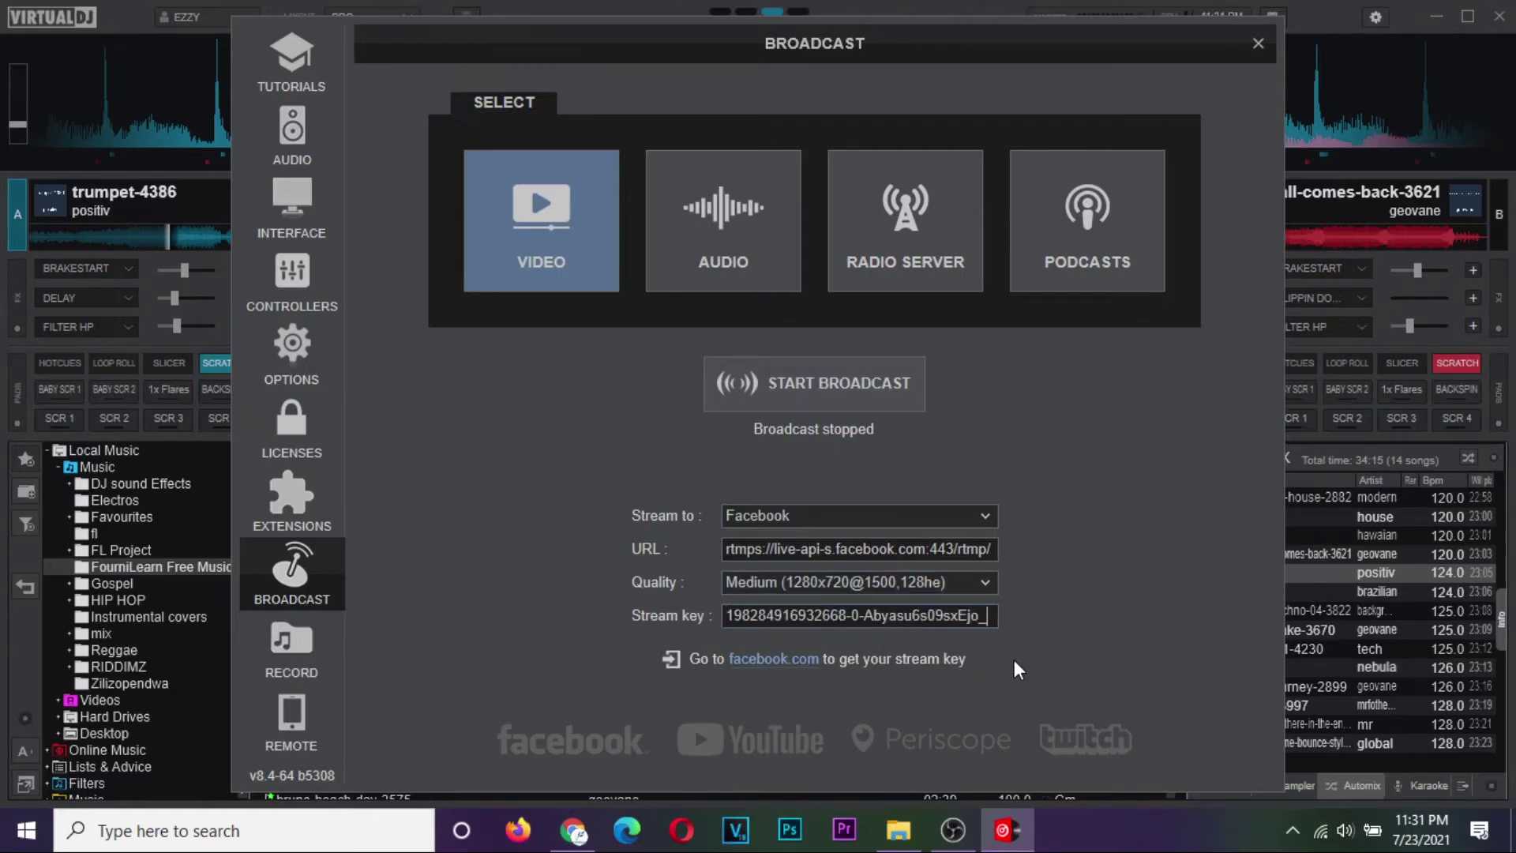
{"action": "key", "text": "ctrl+a"}
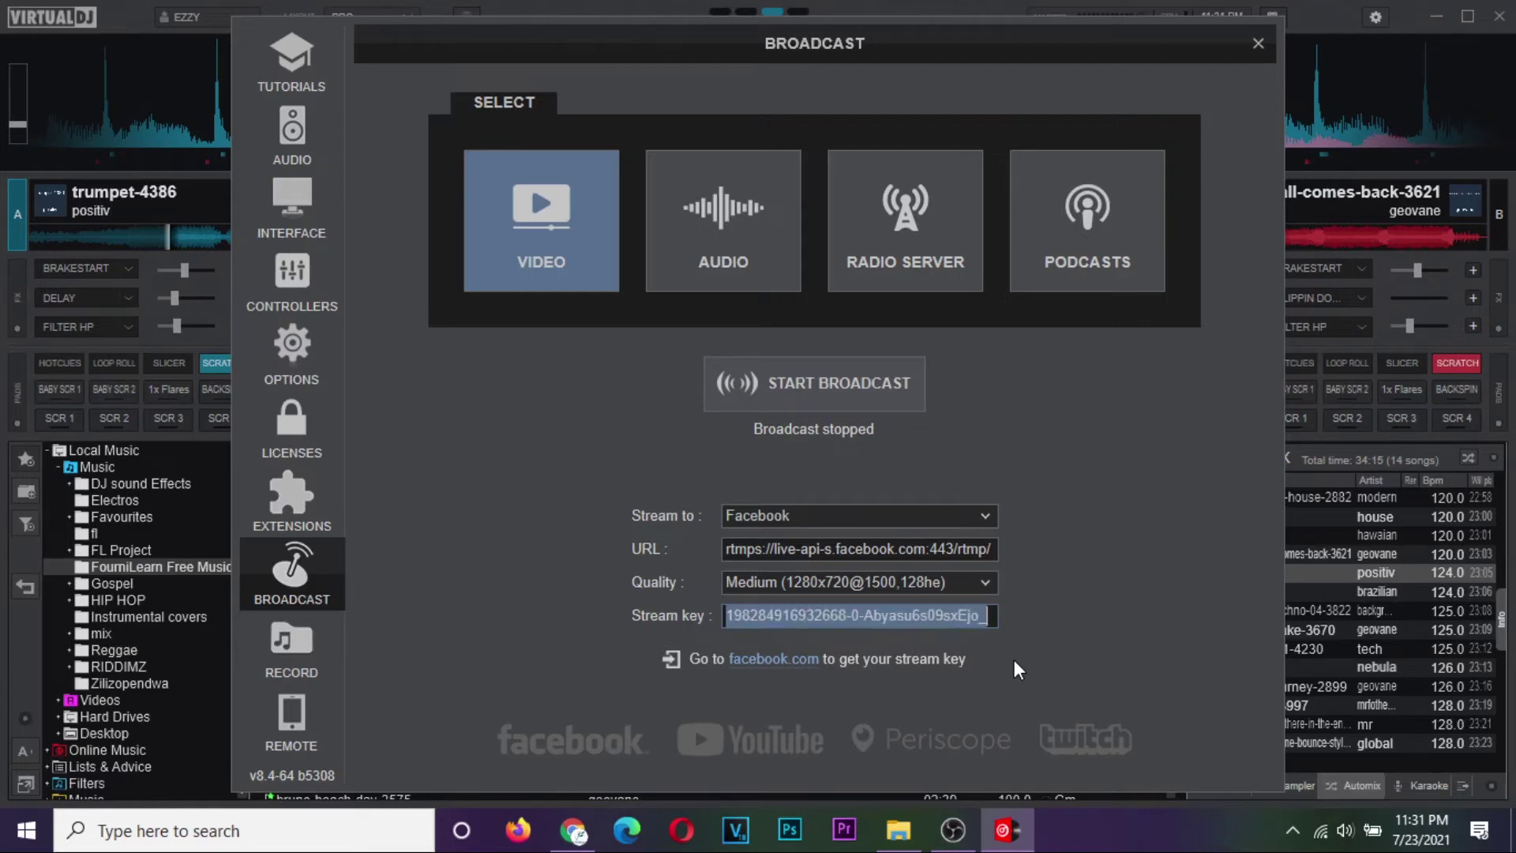
{"action": "key", "text": "ctrl+c"}
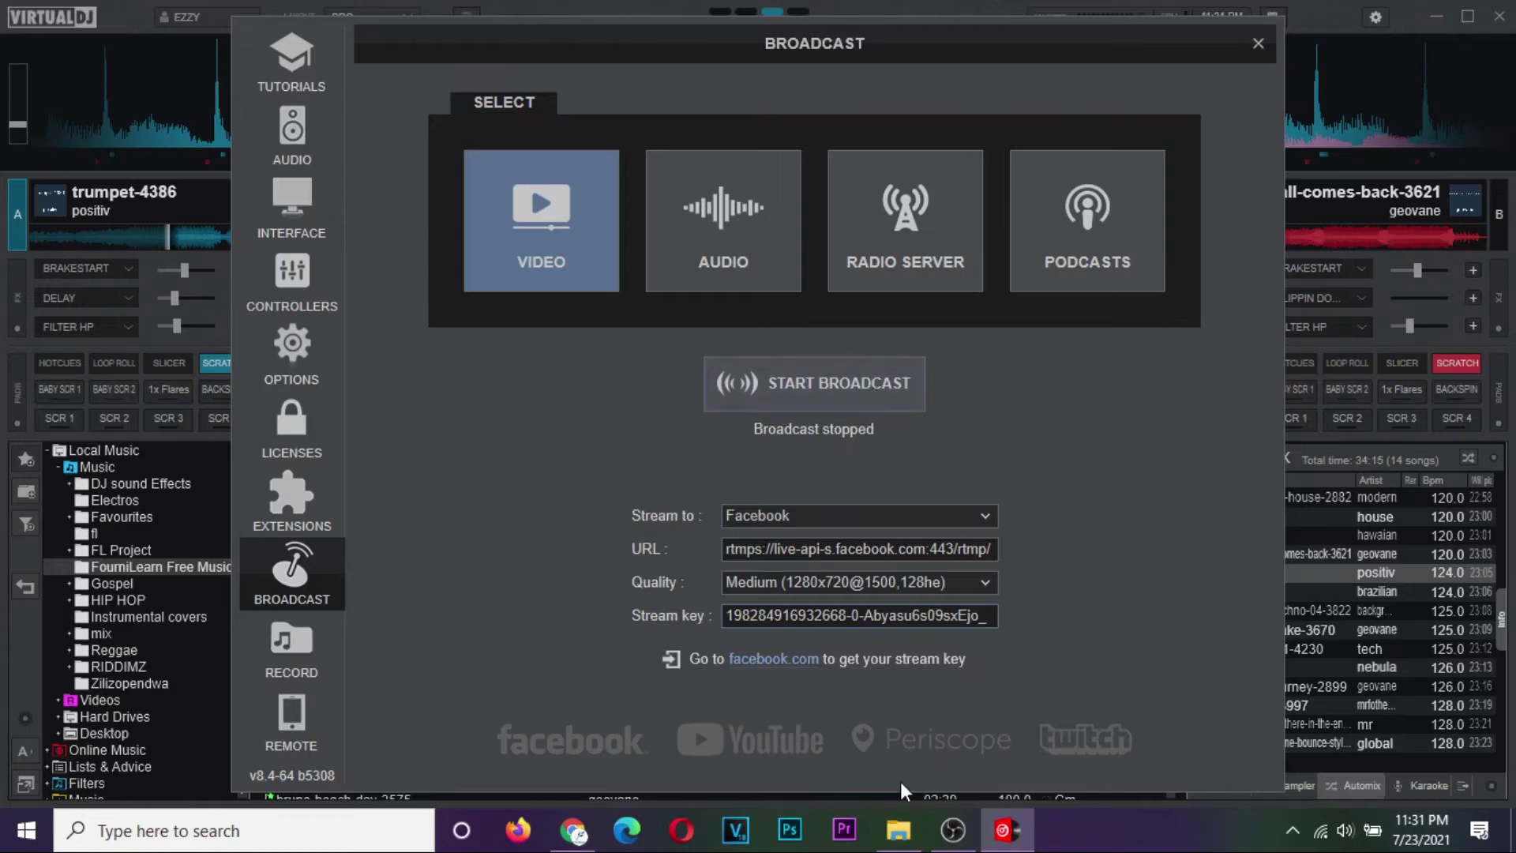
{"action": "left_click", "coordinate": [854, 384]}
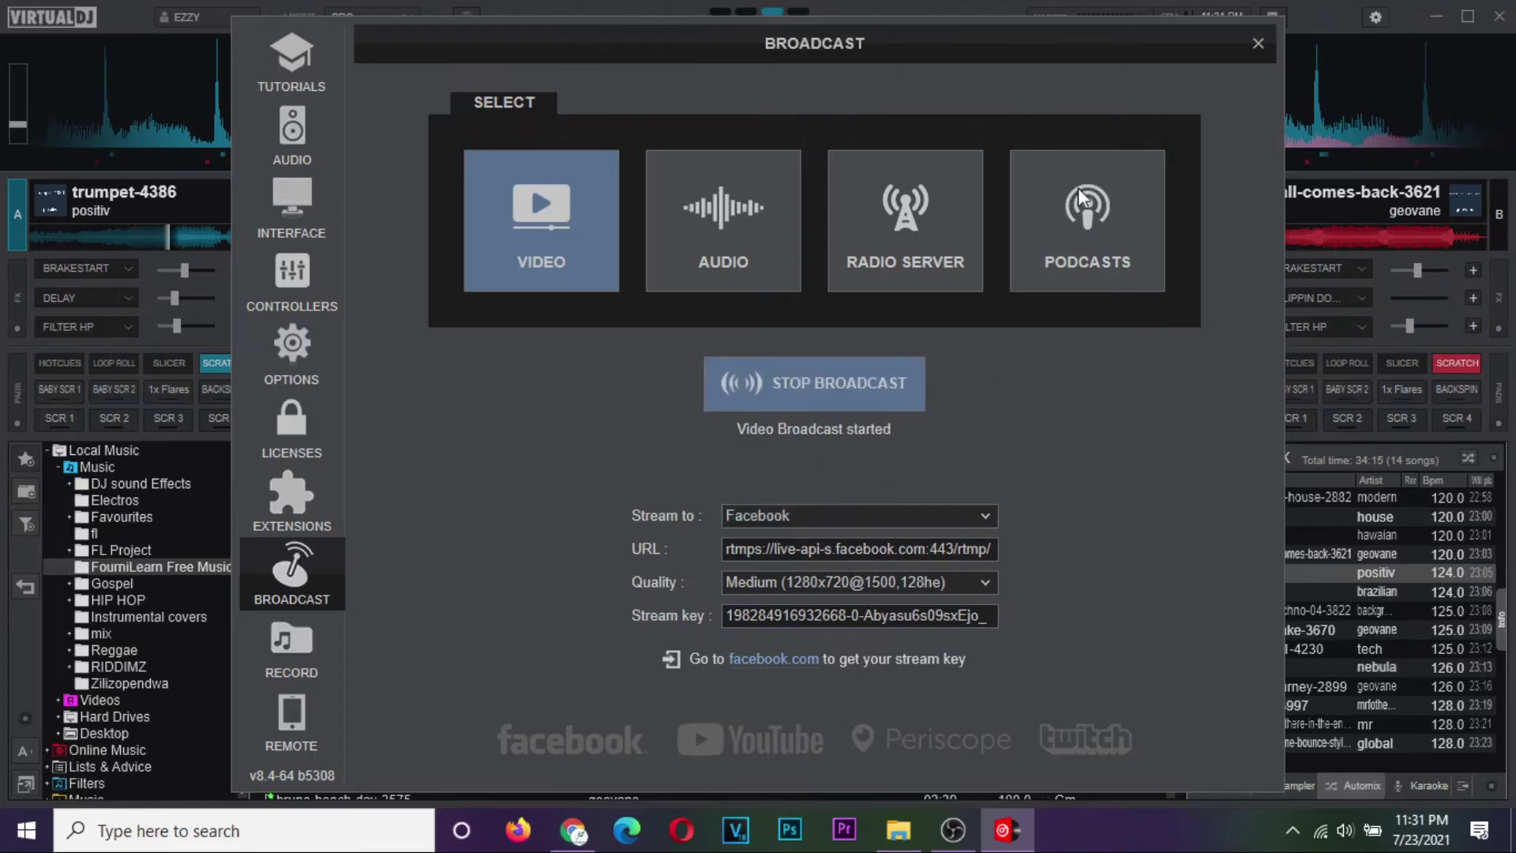
- Close the settings, show the video mixer, and load emotions-deep-house-2882 onto deck A and play it
{"action": "left_click", "coordinate": [1257, 45]}
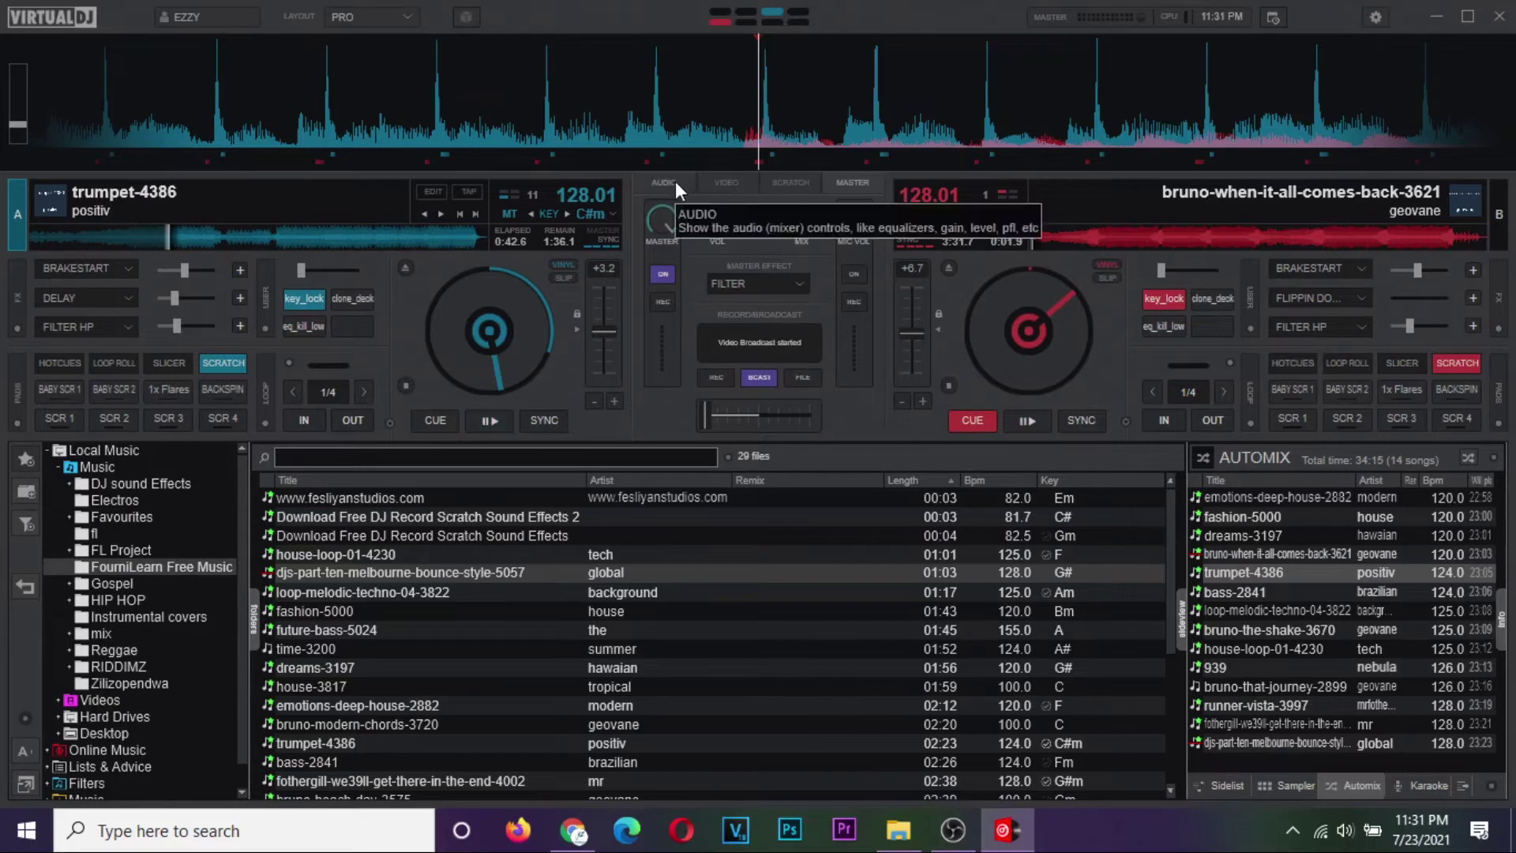
{"action": "left_click", "coordinate": [722, 183]}
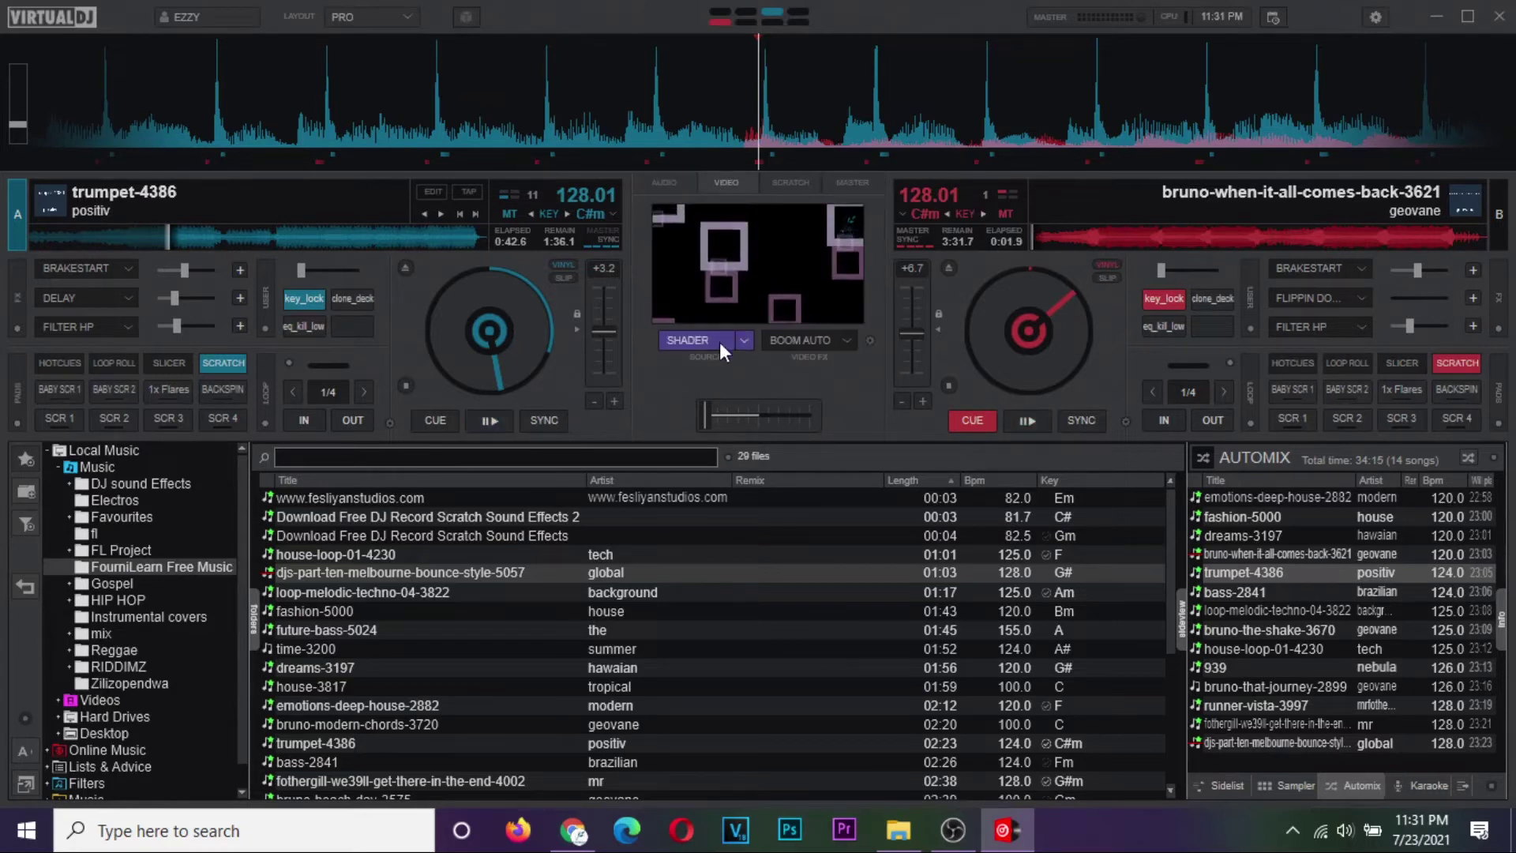
{"action": "left_click_drag", "start_coordinate": [1230, 499], "coordinate": [442, 330]}
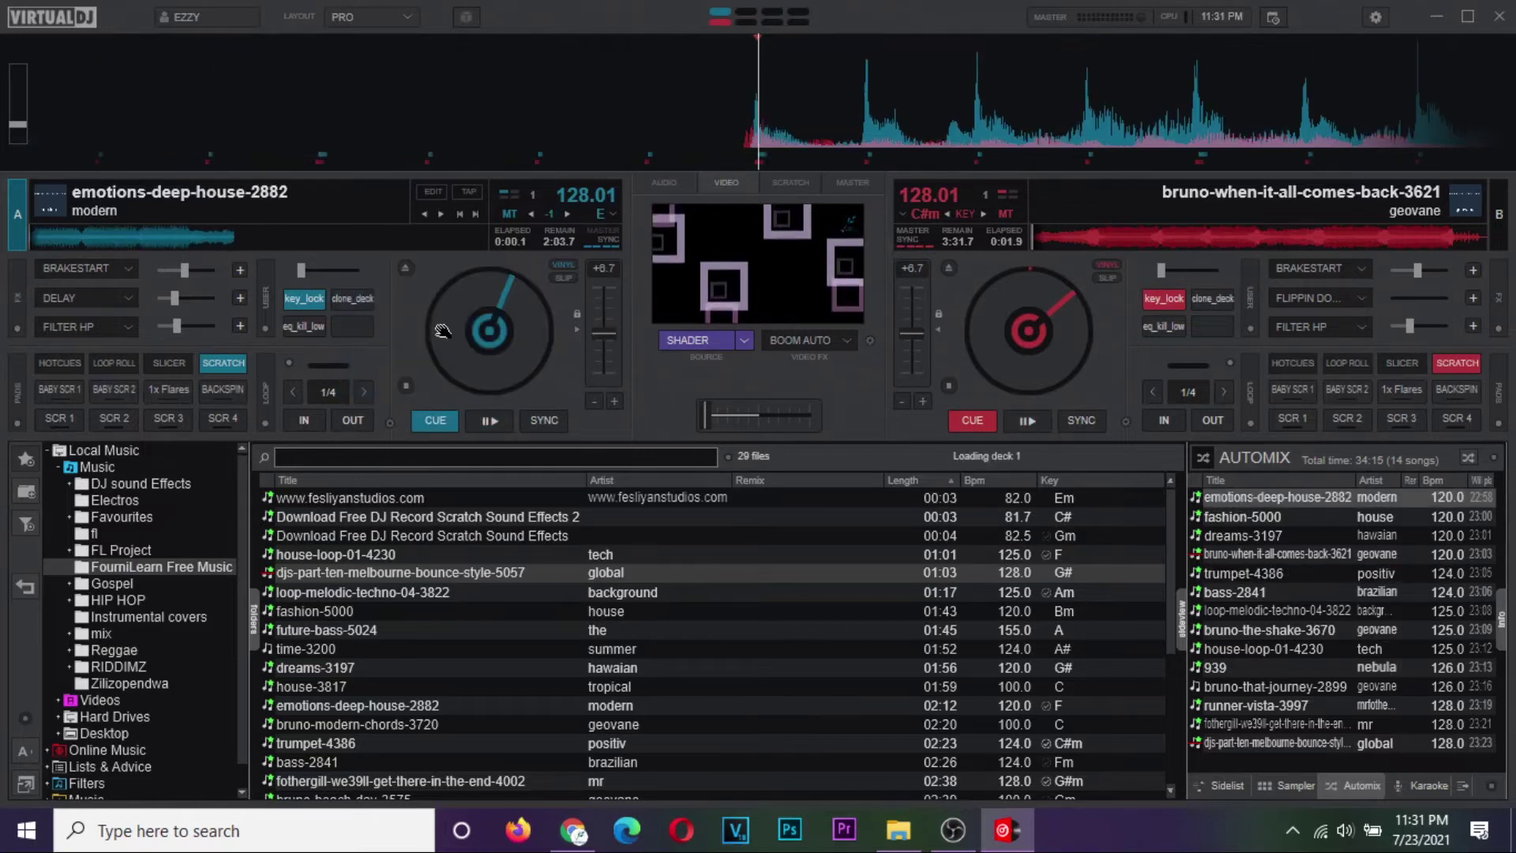
{"action": "key", "text": "space"}
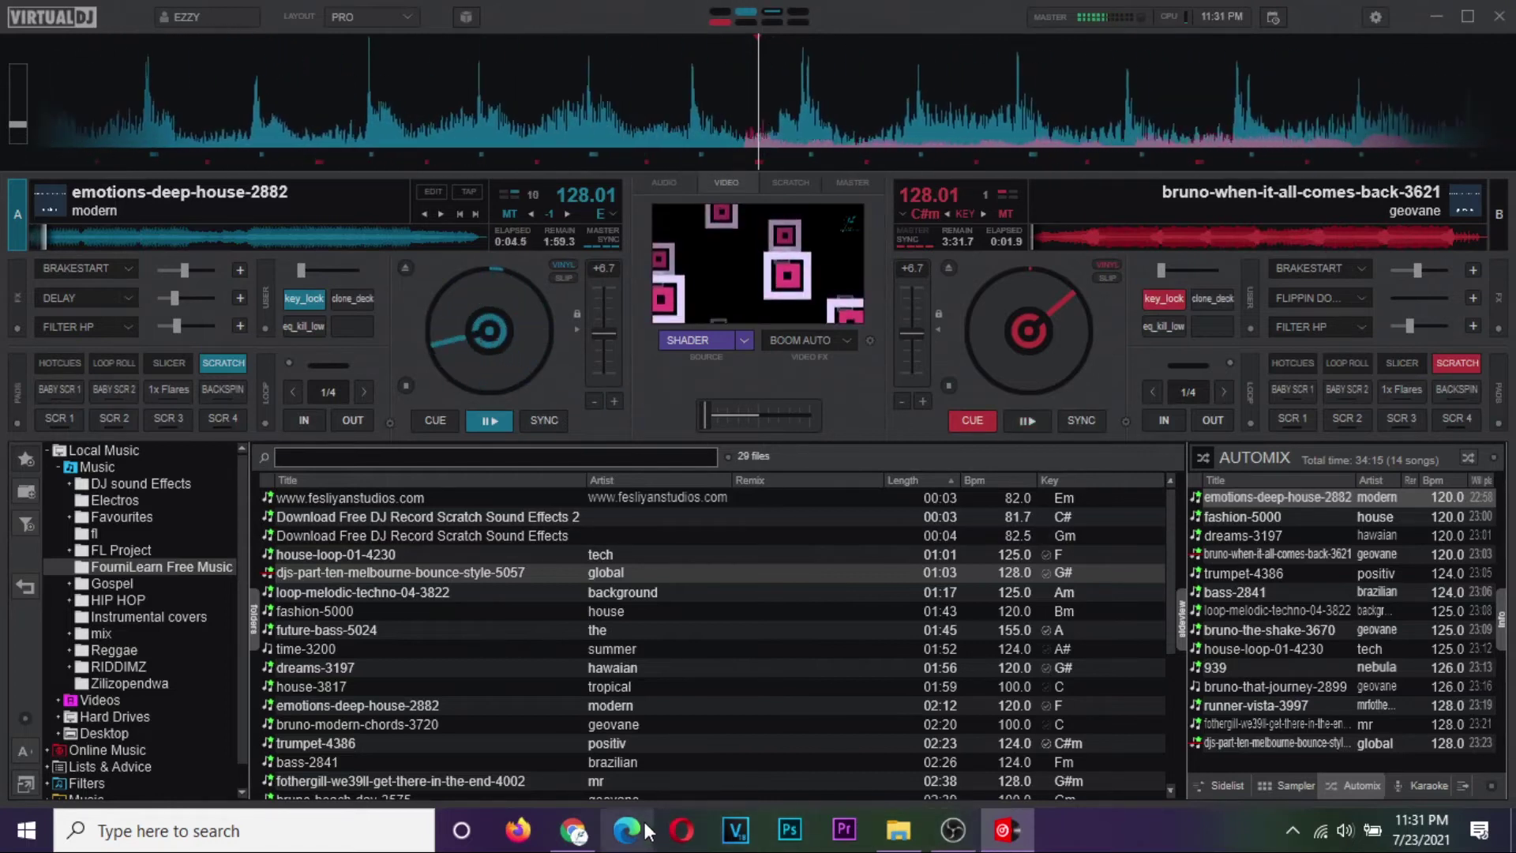
- Switch to Facebook Live Producer and examine the incoming video preview, insights and stream metrics on the dashboard
{"action": "mouse_move", "coordinate": [588, 841]}
{"action": "left_click", "coordinate": [572, 746]}
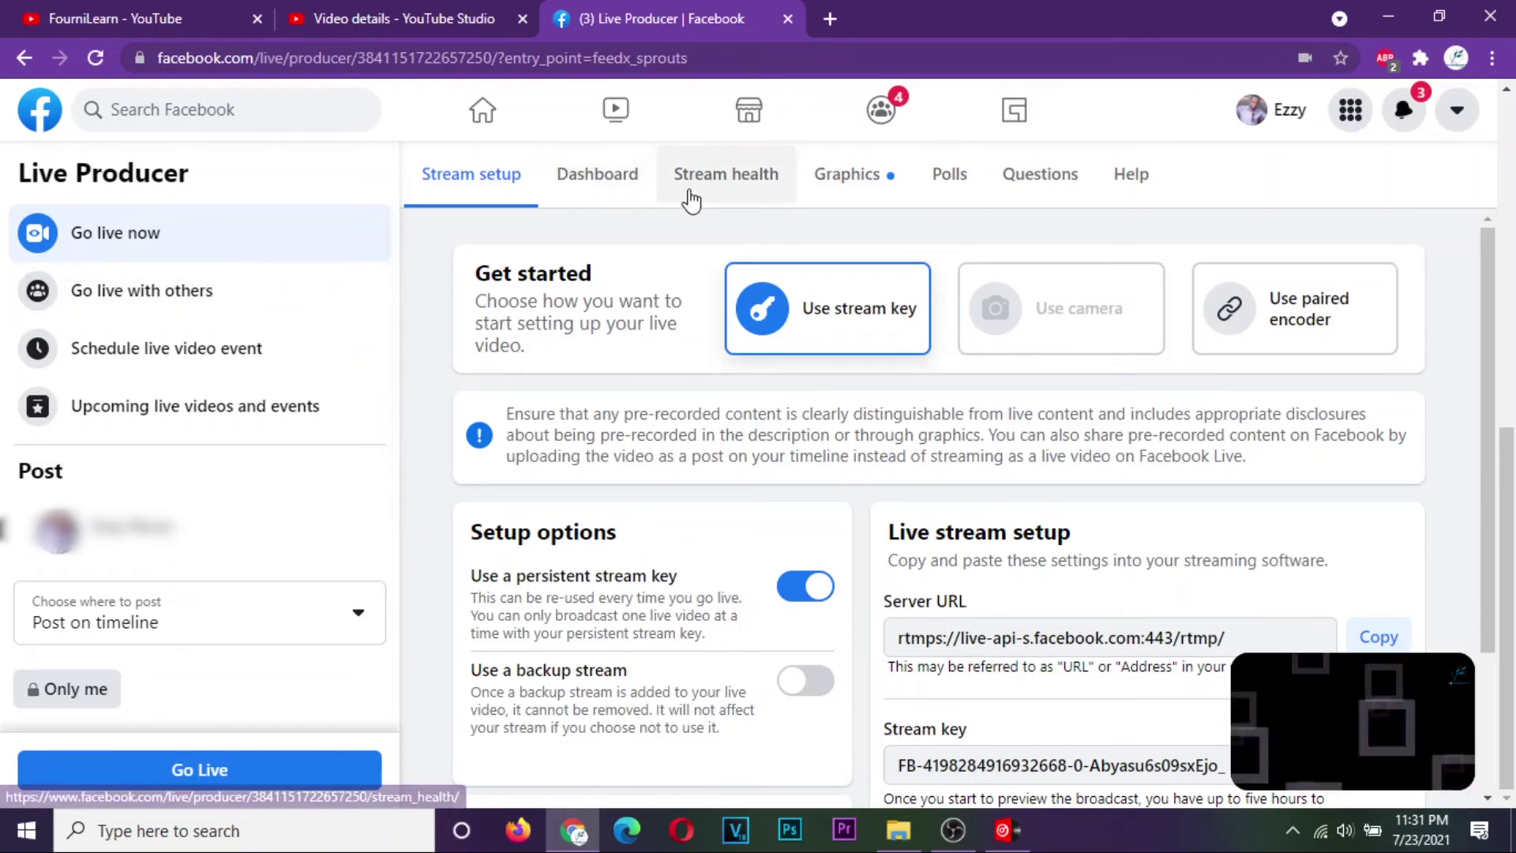
{"action": "left_click", "coordinate": [608, 184]}
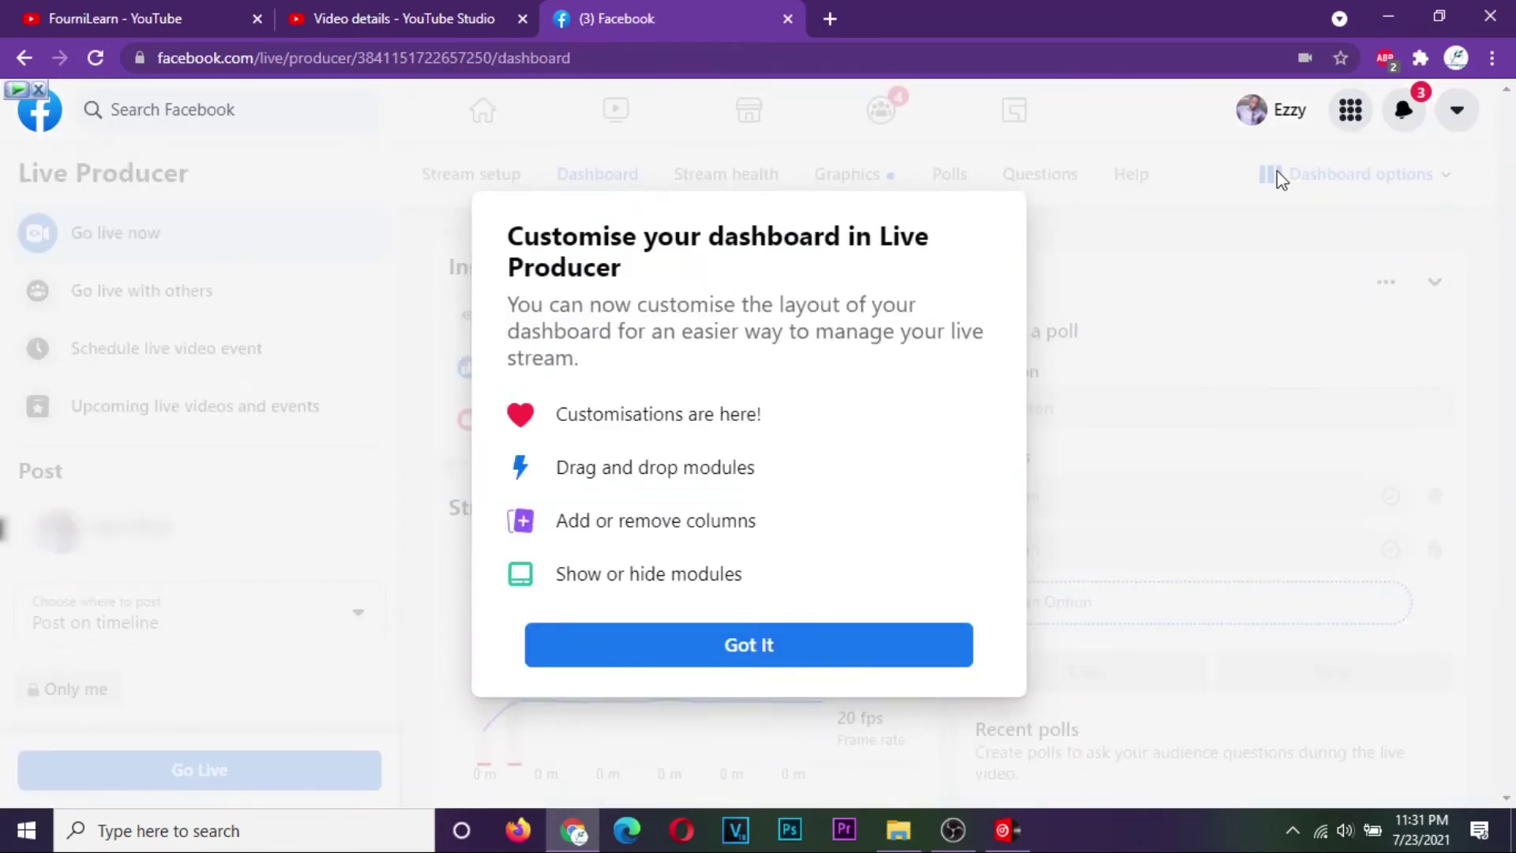
{"action": "left_click", "coordinate": [765, 652]}
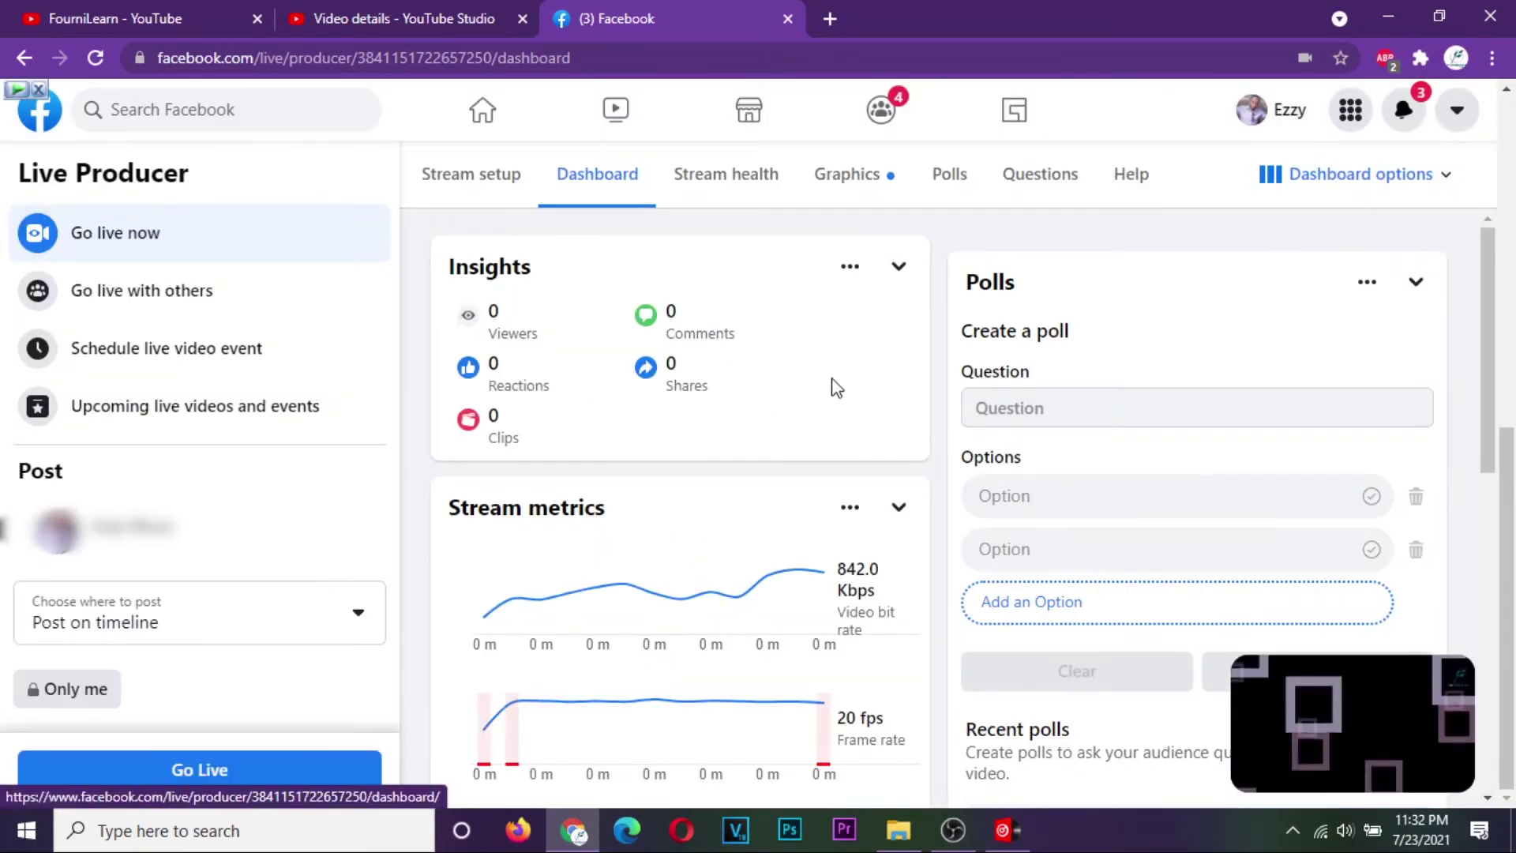
{"action": "scroll", "coordinate": [866, 327], "scroll_direction": "up", "scroll_amount": 8}
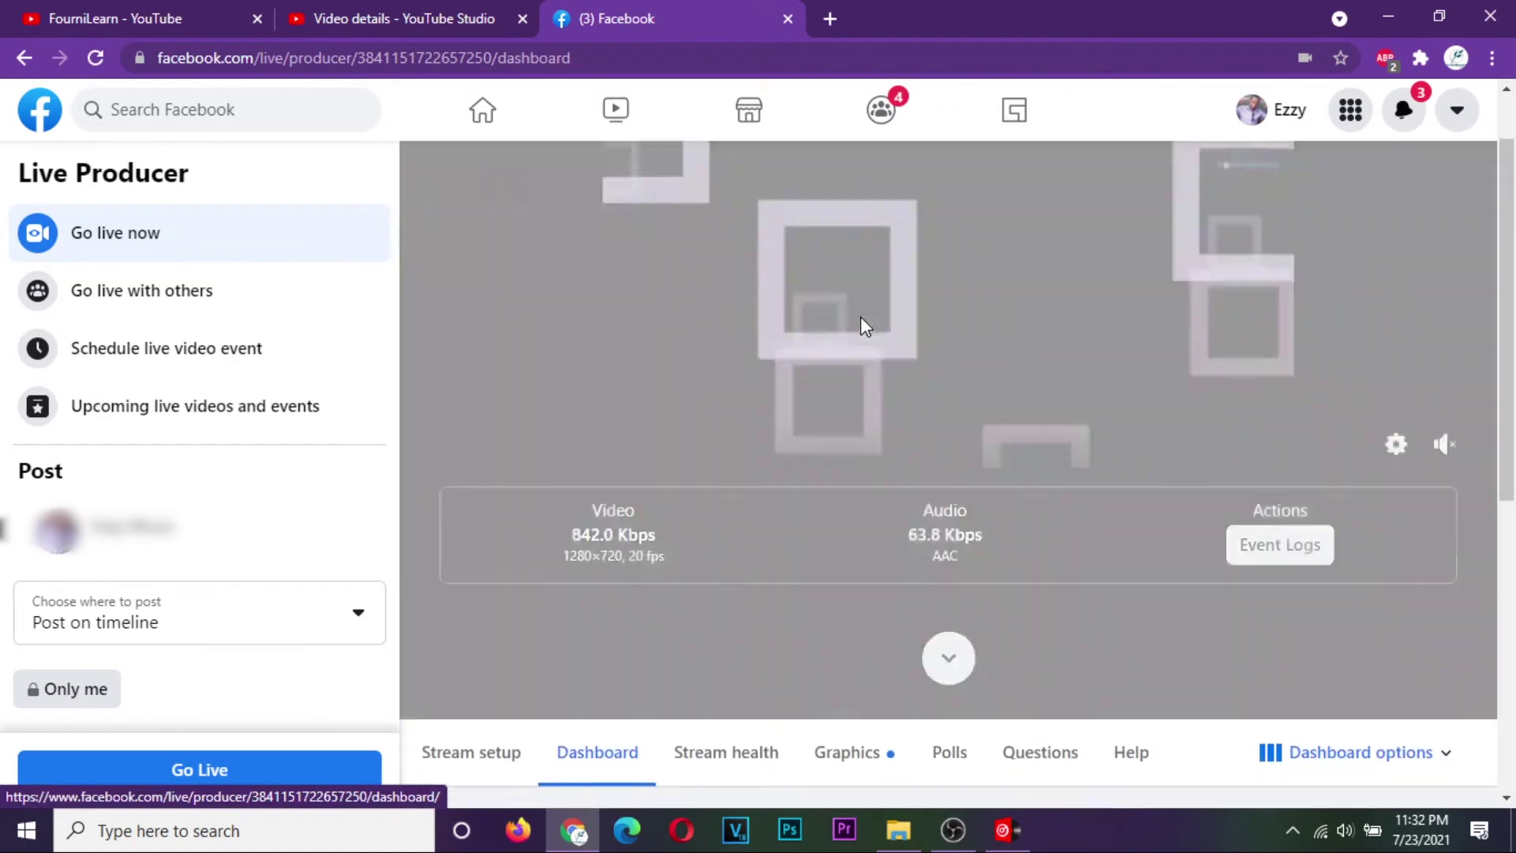
{"action": "scroll", "coordinate": [861, 316], "scroll_direction": "up", "scroll_amount": 1}
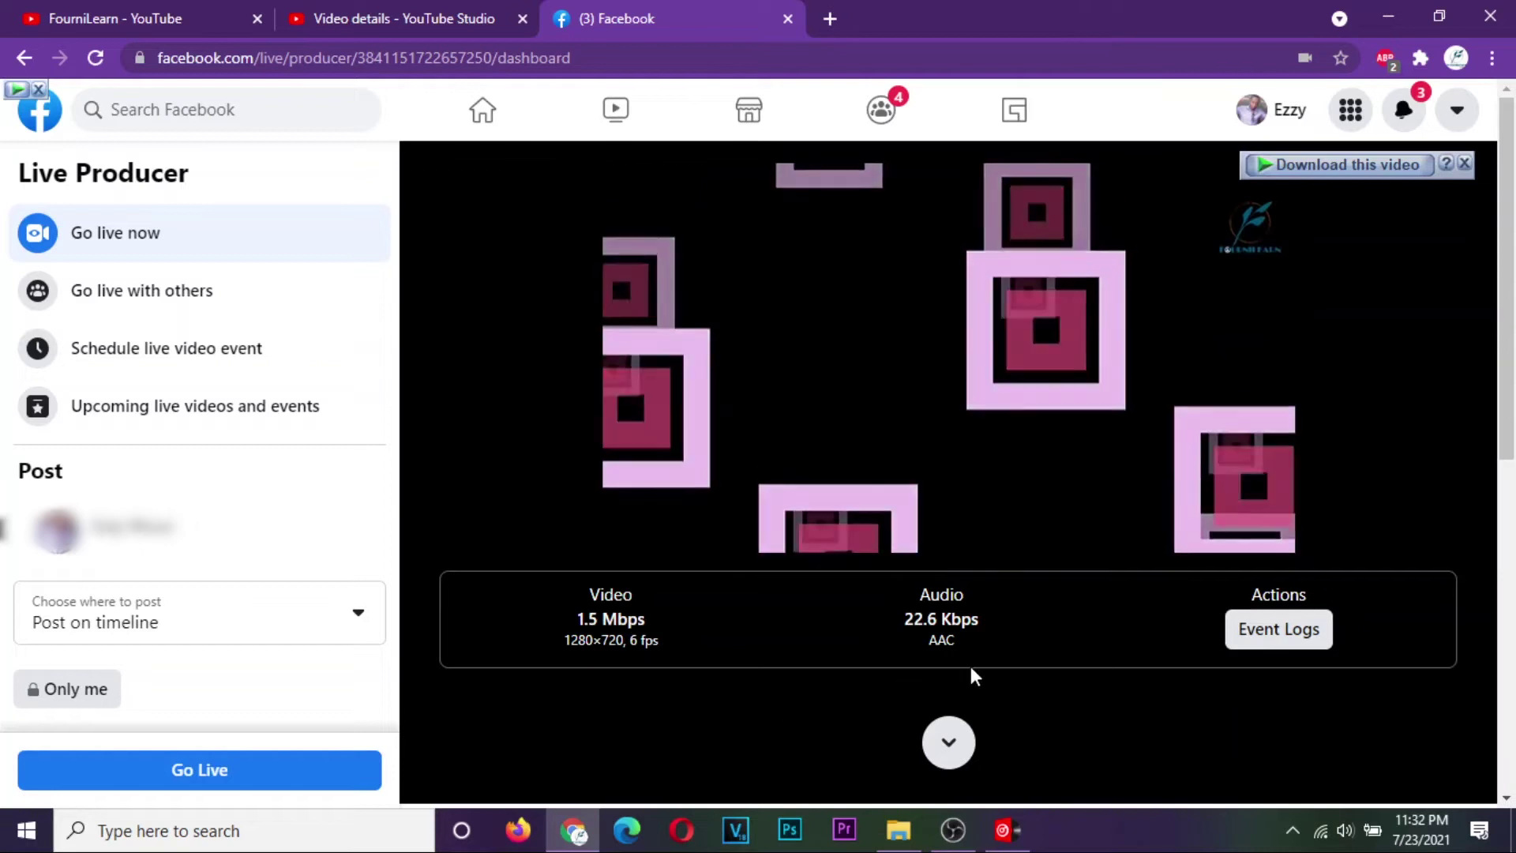
{"action": "scroll", "coordinate": [971, 671], "scroll_direction": "down", "scroll_amount": 1}
{"action": "scroll", "coordinate": [973, 678], "scroll_direction": "down", "scroll_amount": 5}
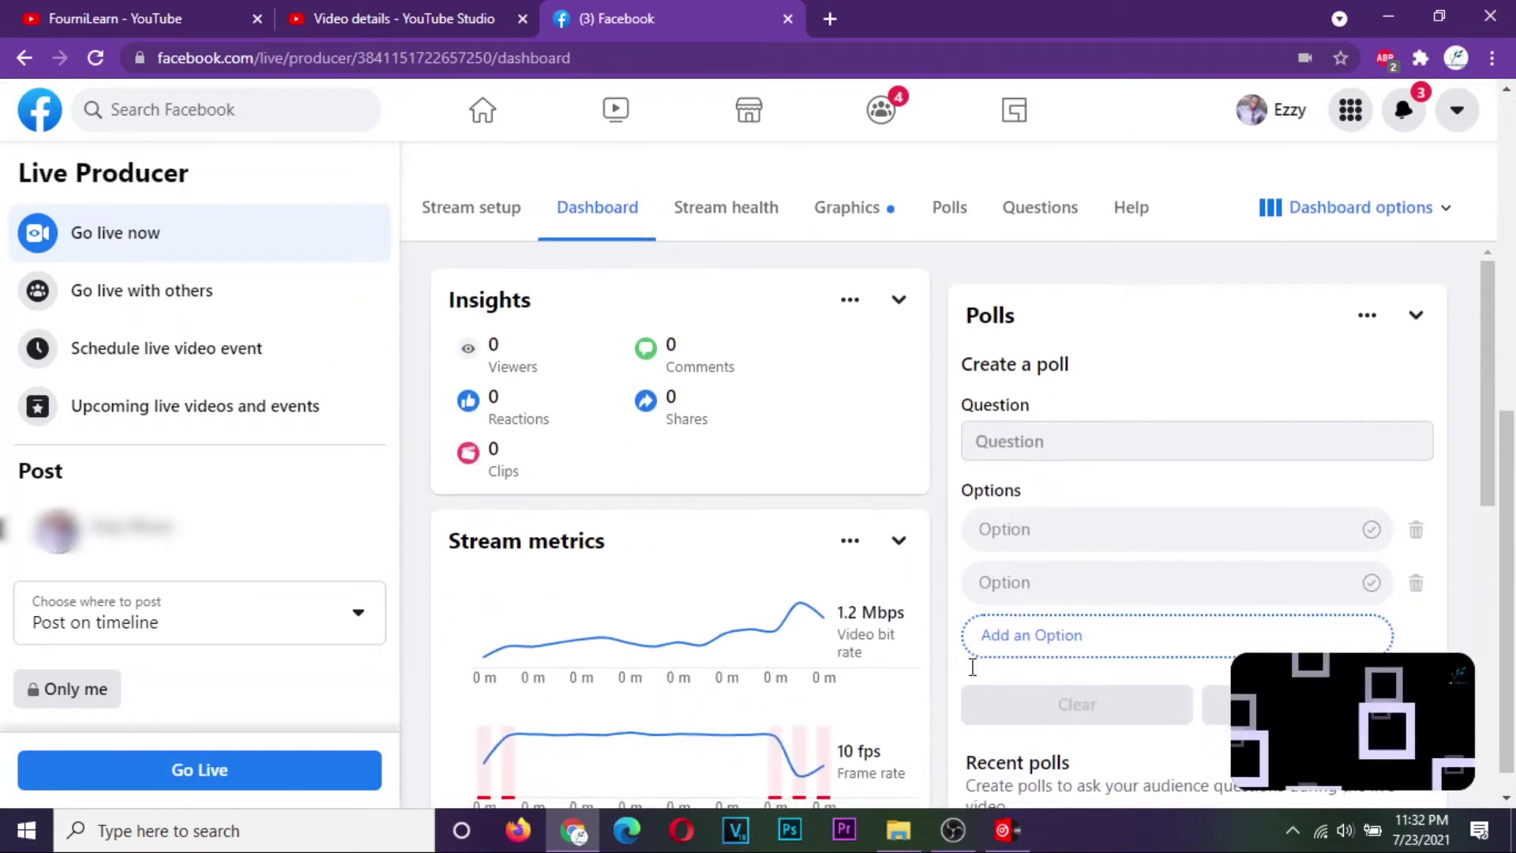
{"action": "scroll", "coordinate": [983, 604], "scroll_direction": "down", "scroll_amount": 1}
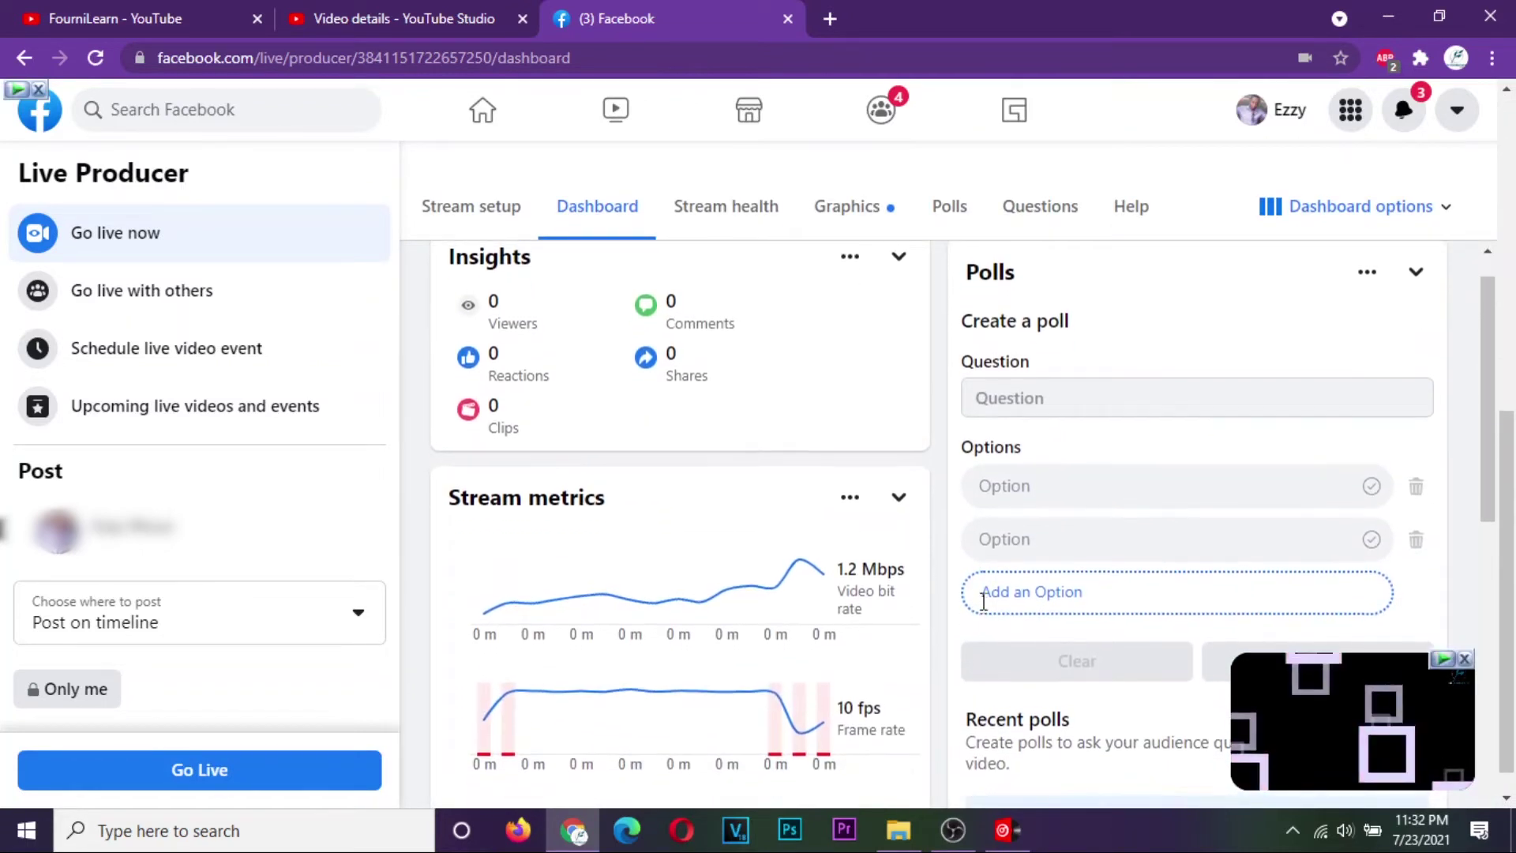
{"action": "scroll", "coordinate": [983, 602], "scroll_direction": "up", "scroll_amount": 1}
{"action": "scroll", "coordinate": [983, 601], "scroll_direction": "down", "scroll_amount": 5}
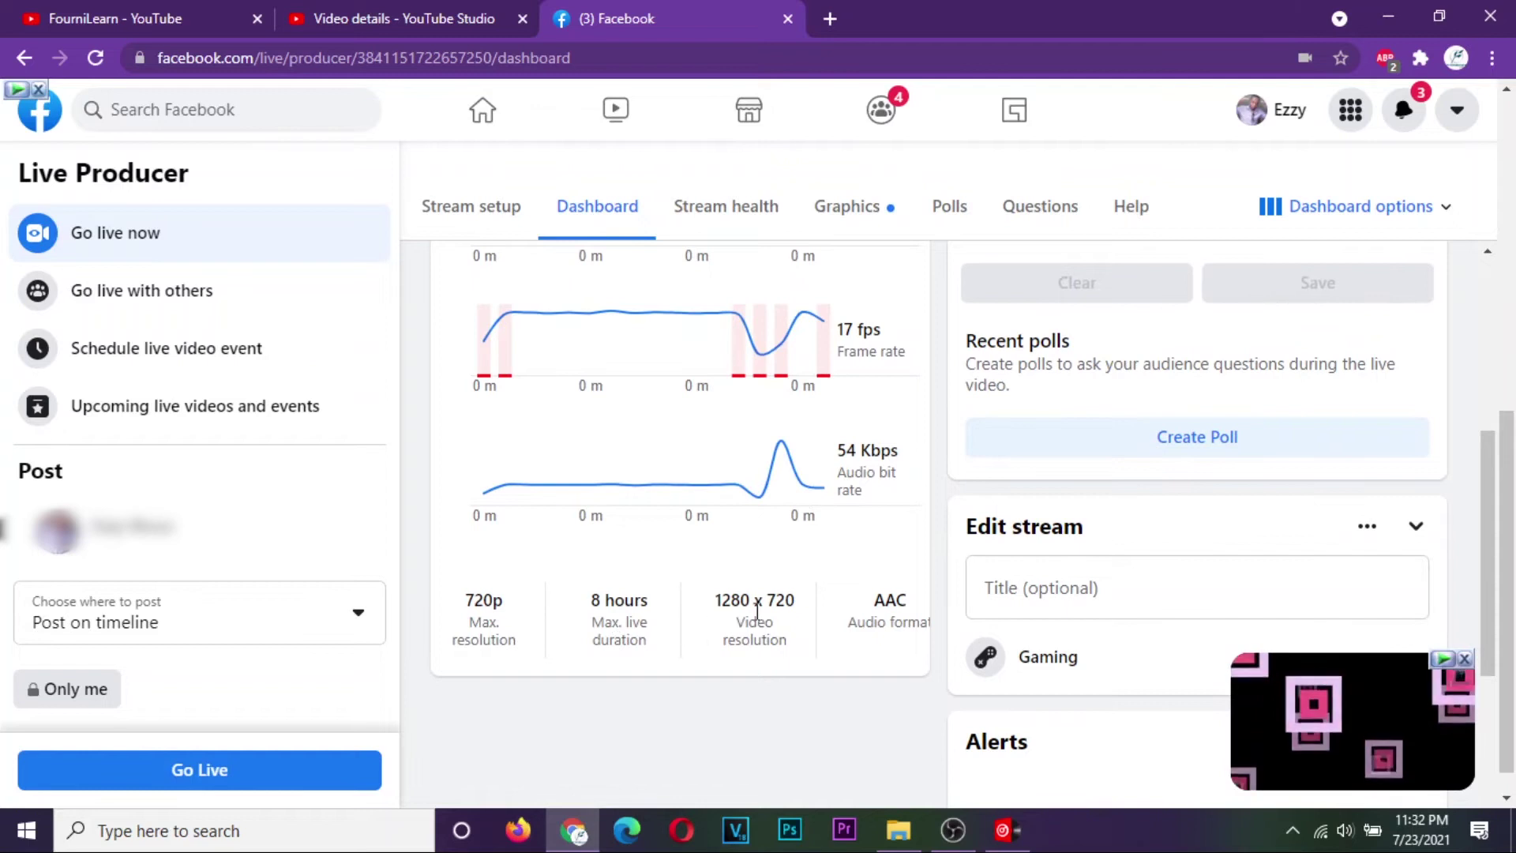
- Examine the rest of the dashboard and the posting destinations, and keep the live video's audience at Only me
{"action": "scroll", "coordinate": [1106, 495], "scroll_direction": "down", "scroll_amount": 3}
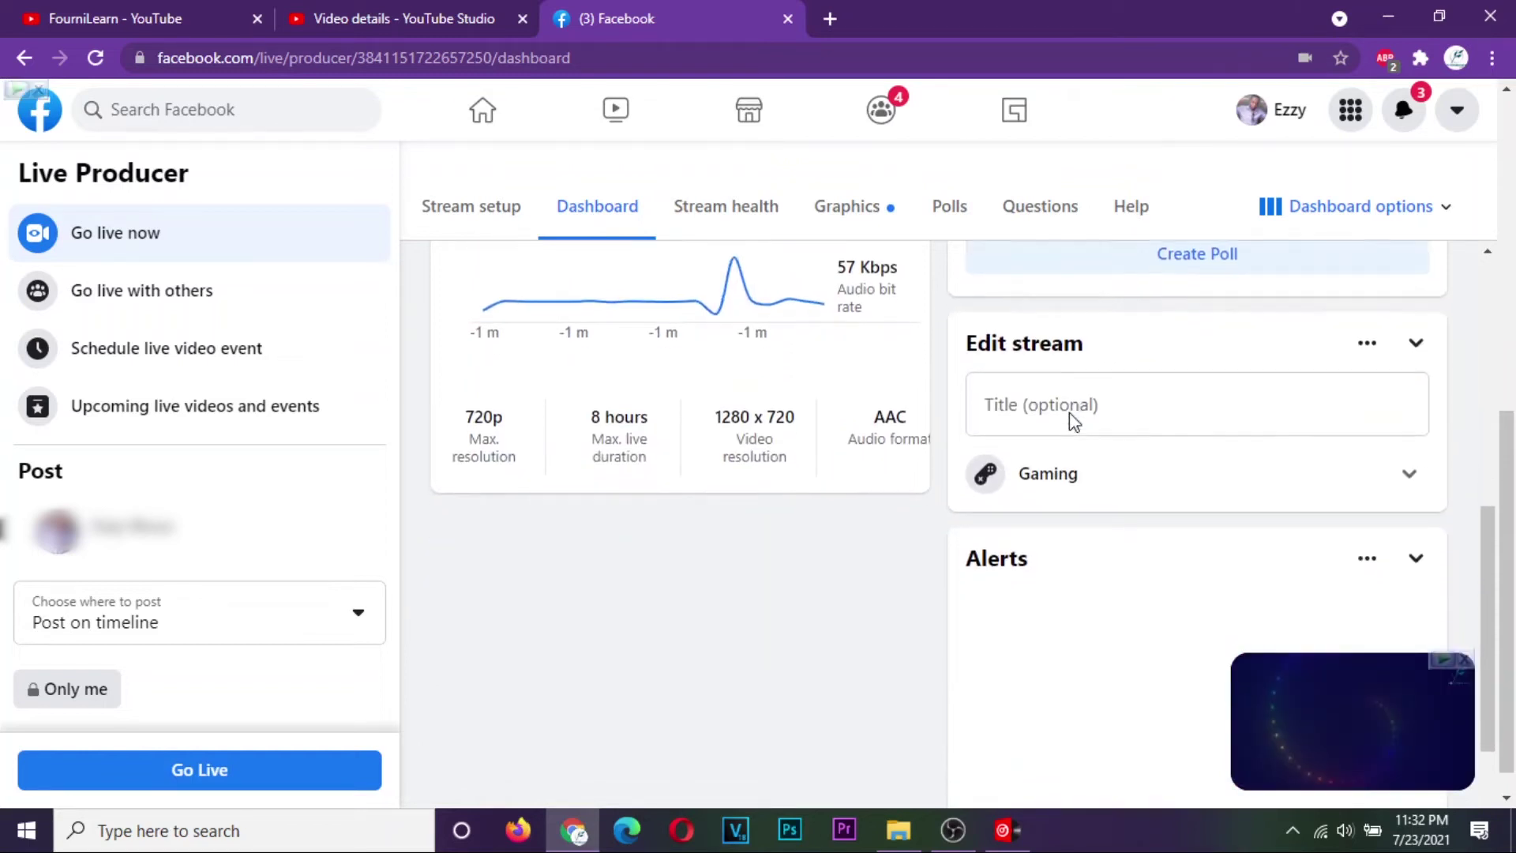
{"action": "scroll", "coordinate": [1195, 450], "scroll_direction": "down", "scroll_amount": 1}
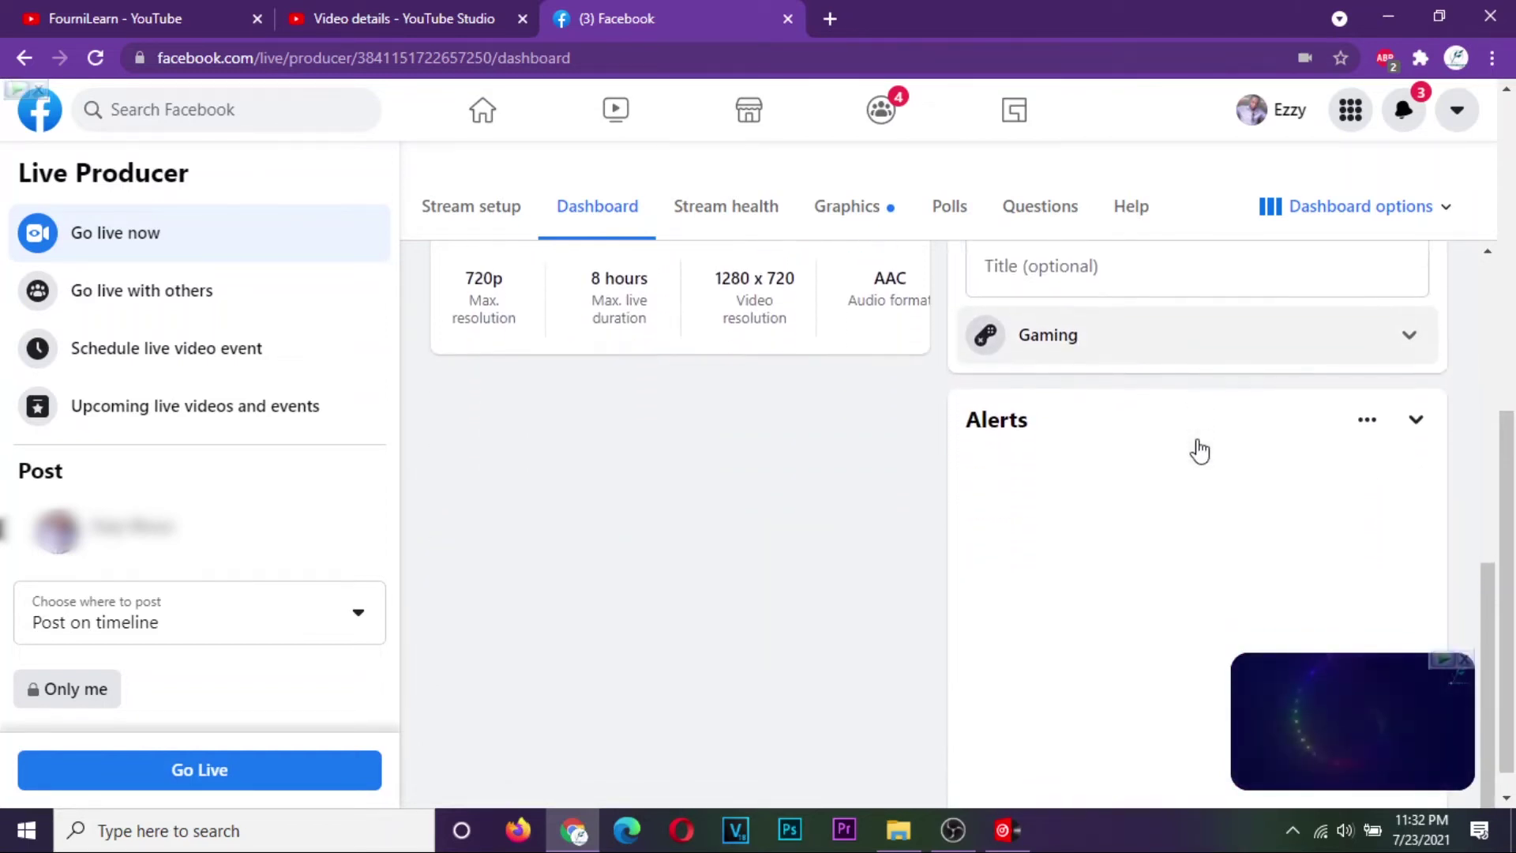
{"action": "scroll", "coordinate": [1194, 450], "scroll_direction": "up", "scroll_amount": 10}
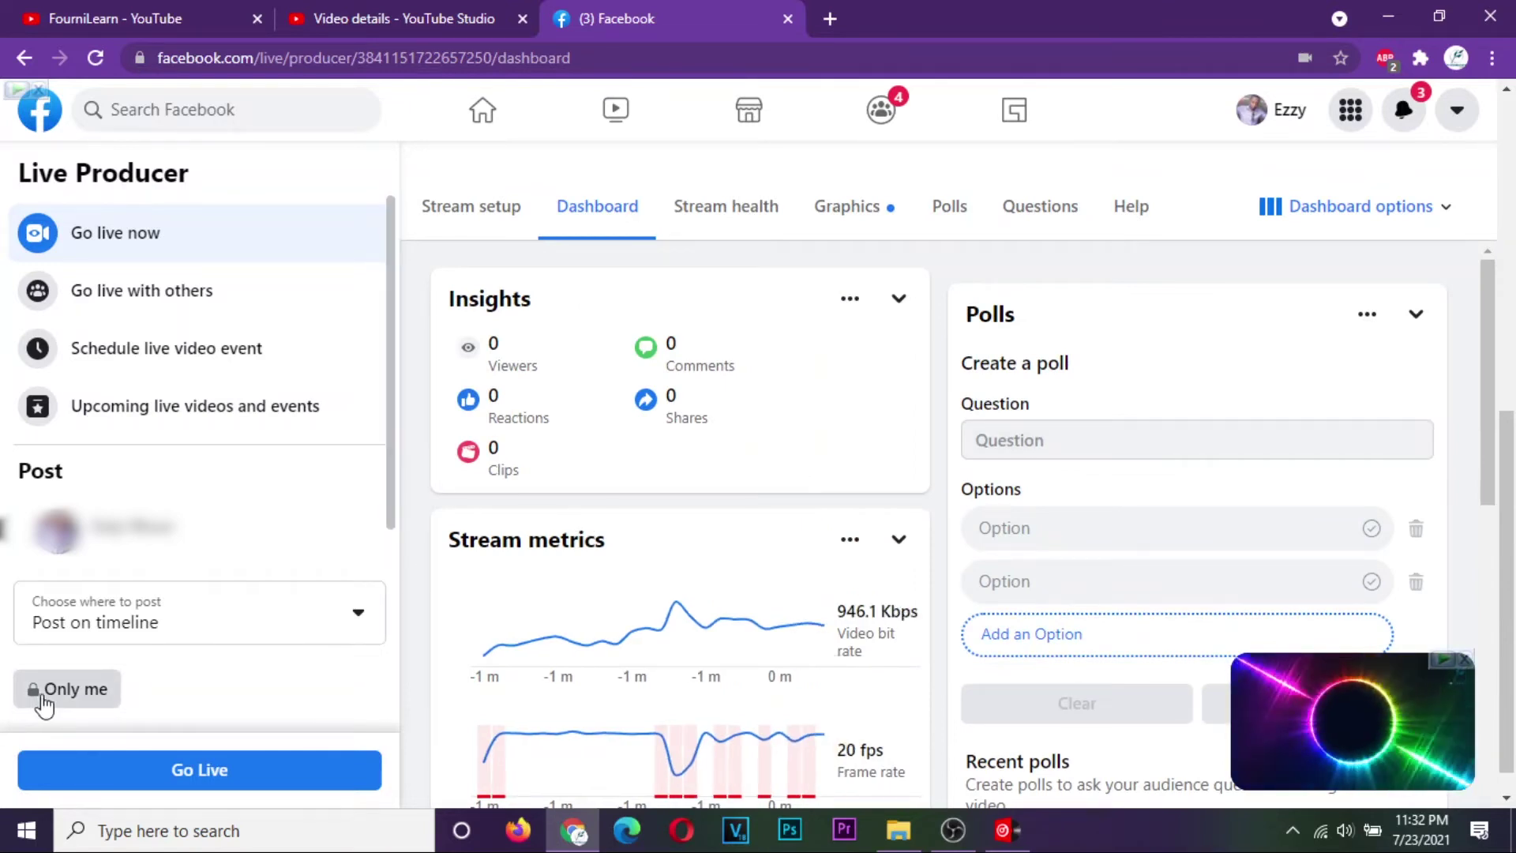
{"action": "left_click", "coordinate": [330, 632]}
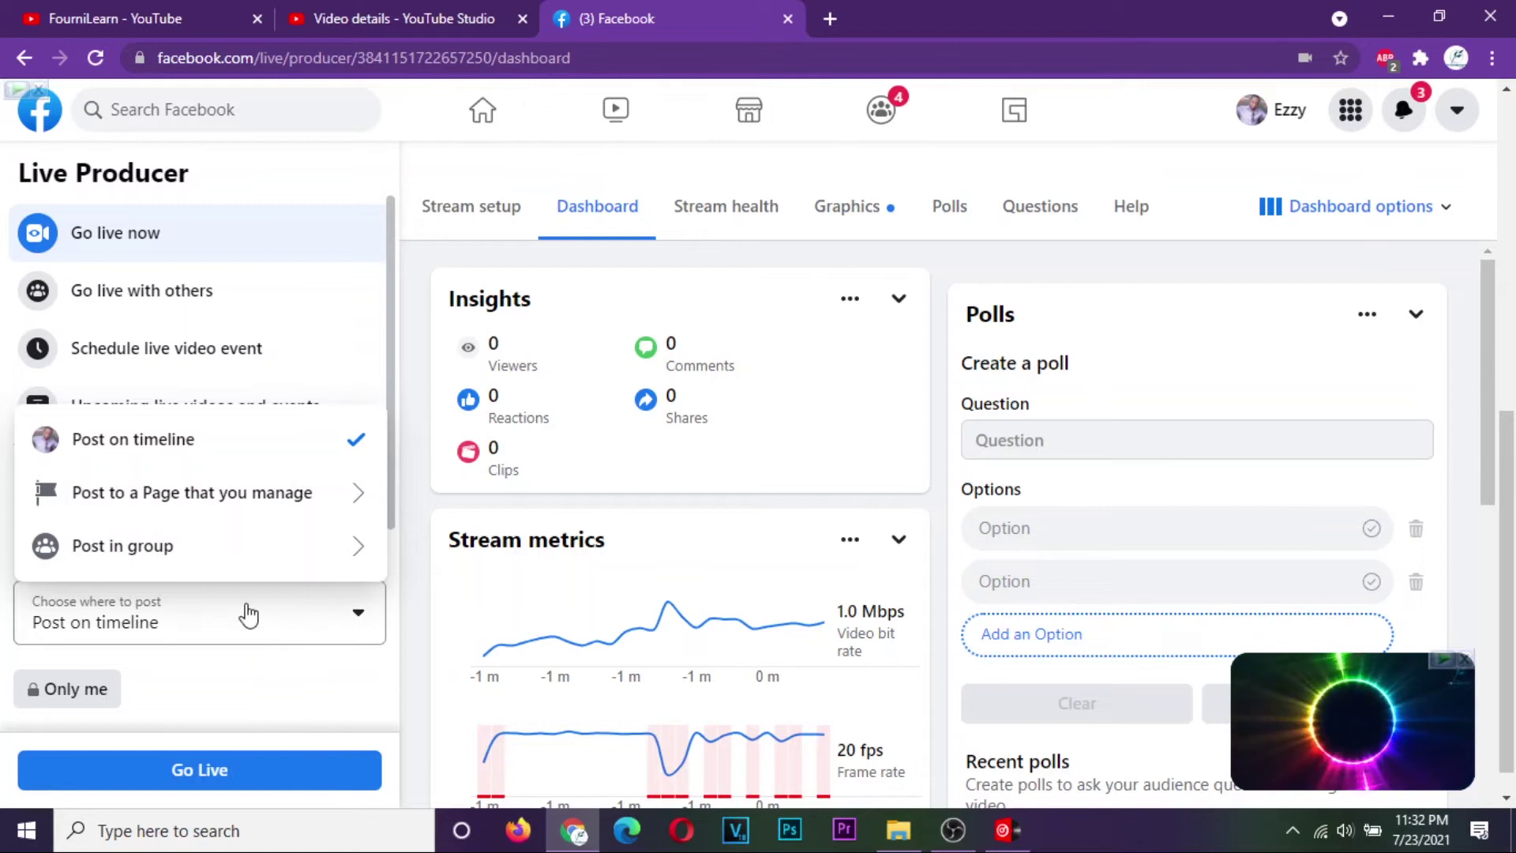
{"action": "left_click", "coordinate": [241, 699]}
{"action": "left_click", "coordinate": [98, 694]}
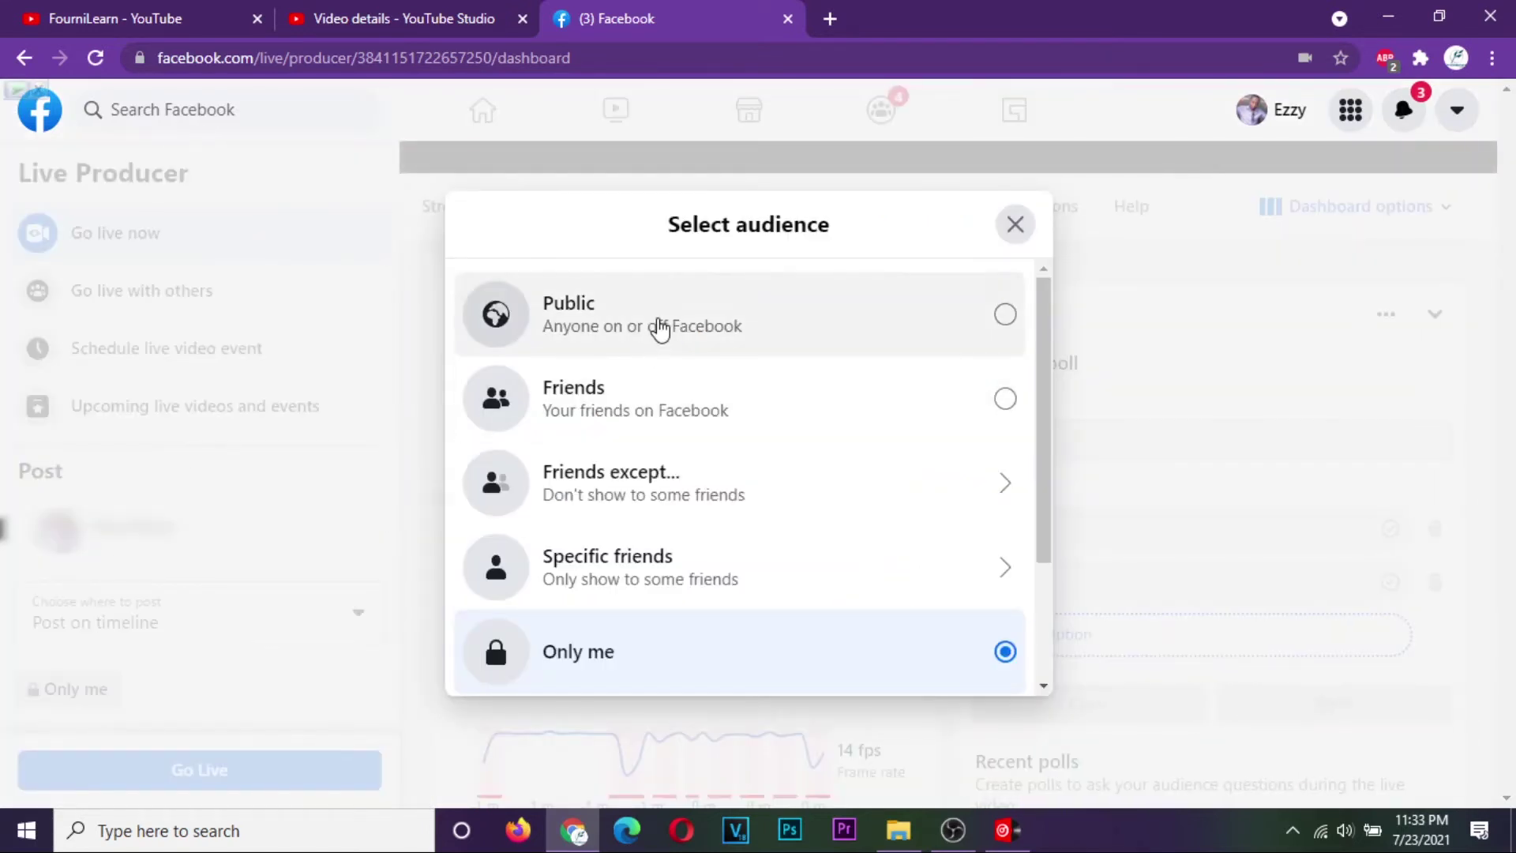
{"action": "left_click", "coordinate": [667, 656]}
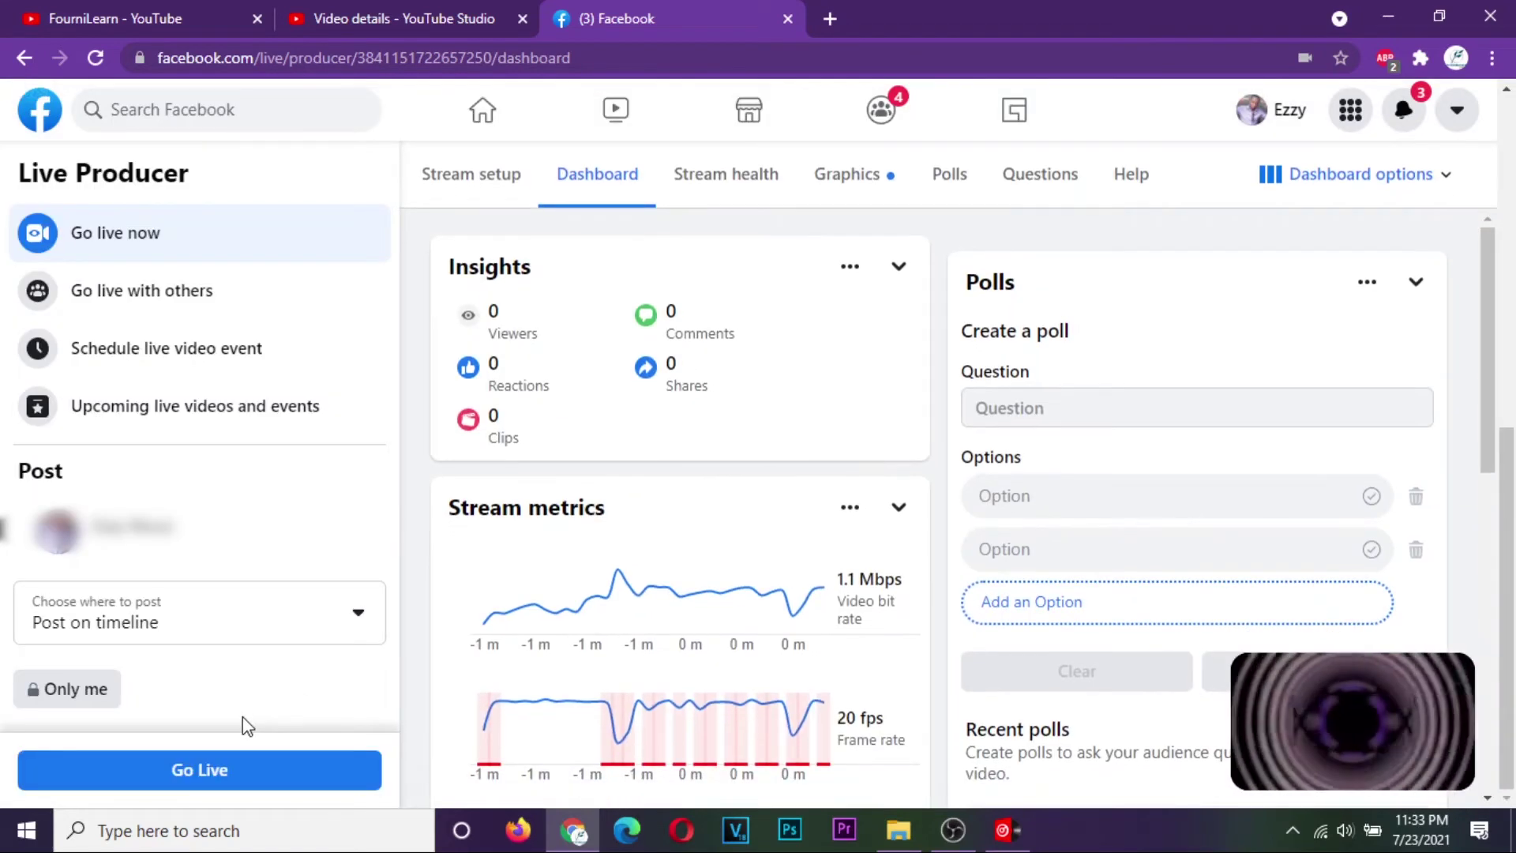
- Go live on Facebook without adding a title and check the live video preview
{"action": "left_click", "coordinate": [254, 772]}
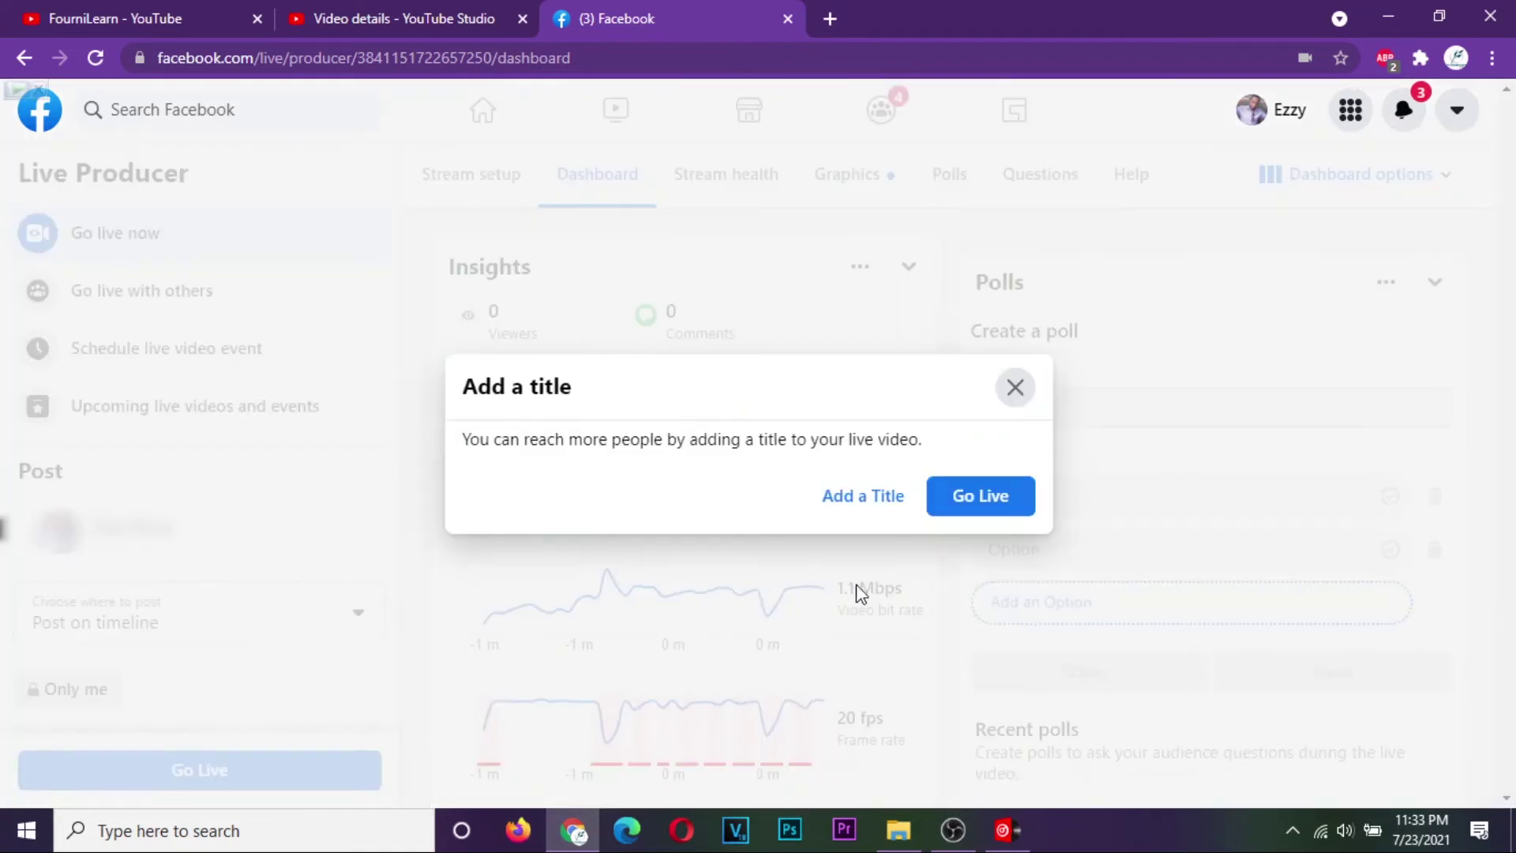
{"action": "left_click", "coordinate": [979, 501]}
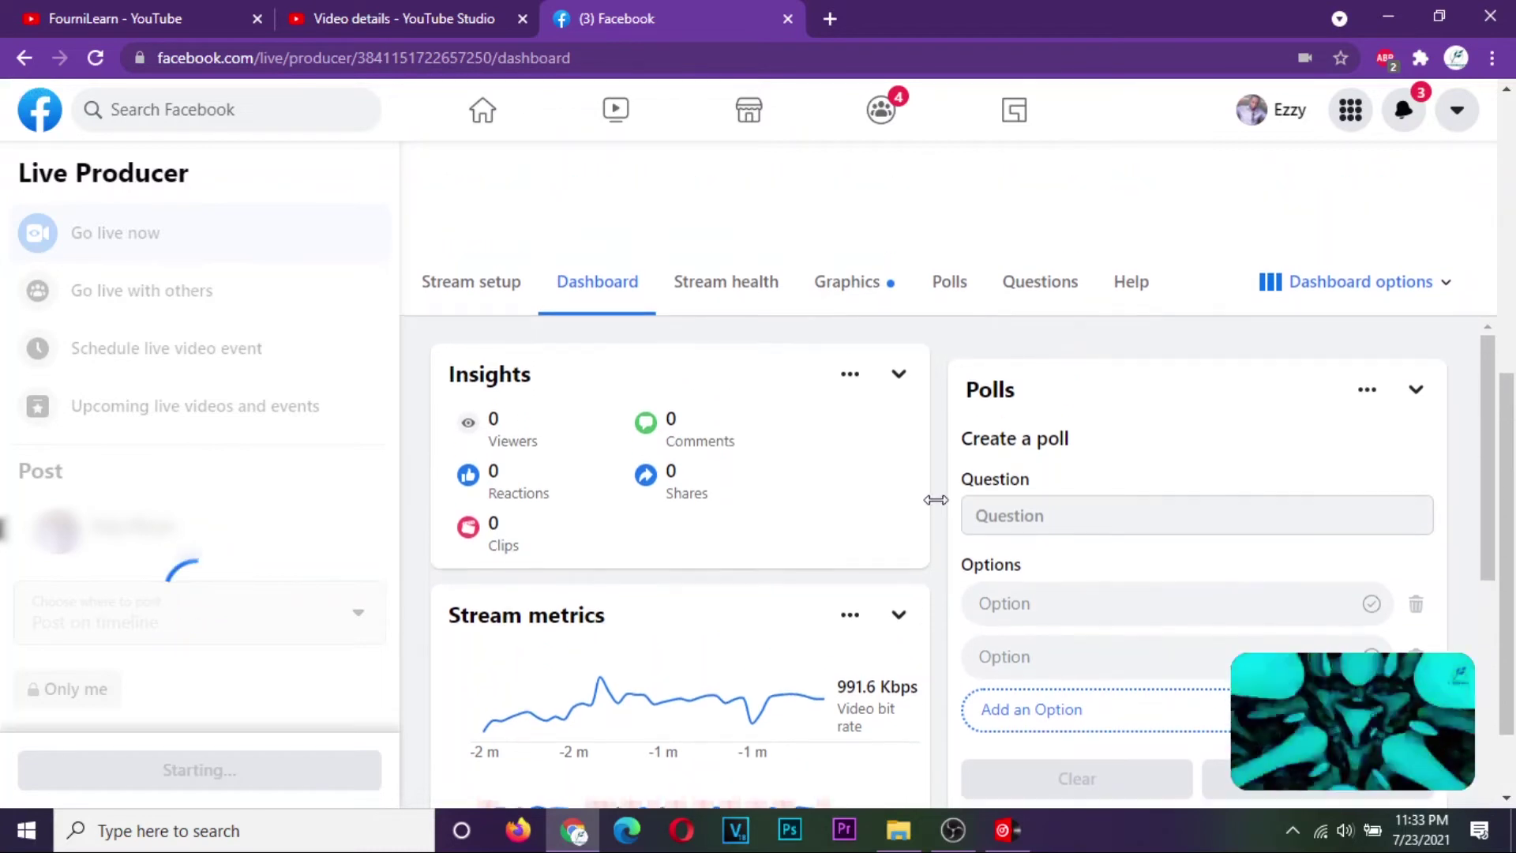
{"action": "scroll", "coordinate": [1077, 702], "scroll_direction": "up", "scroll_amount": 4}
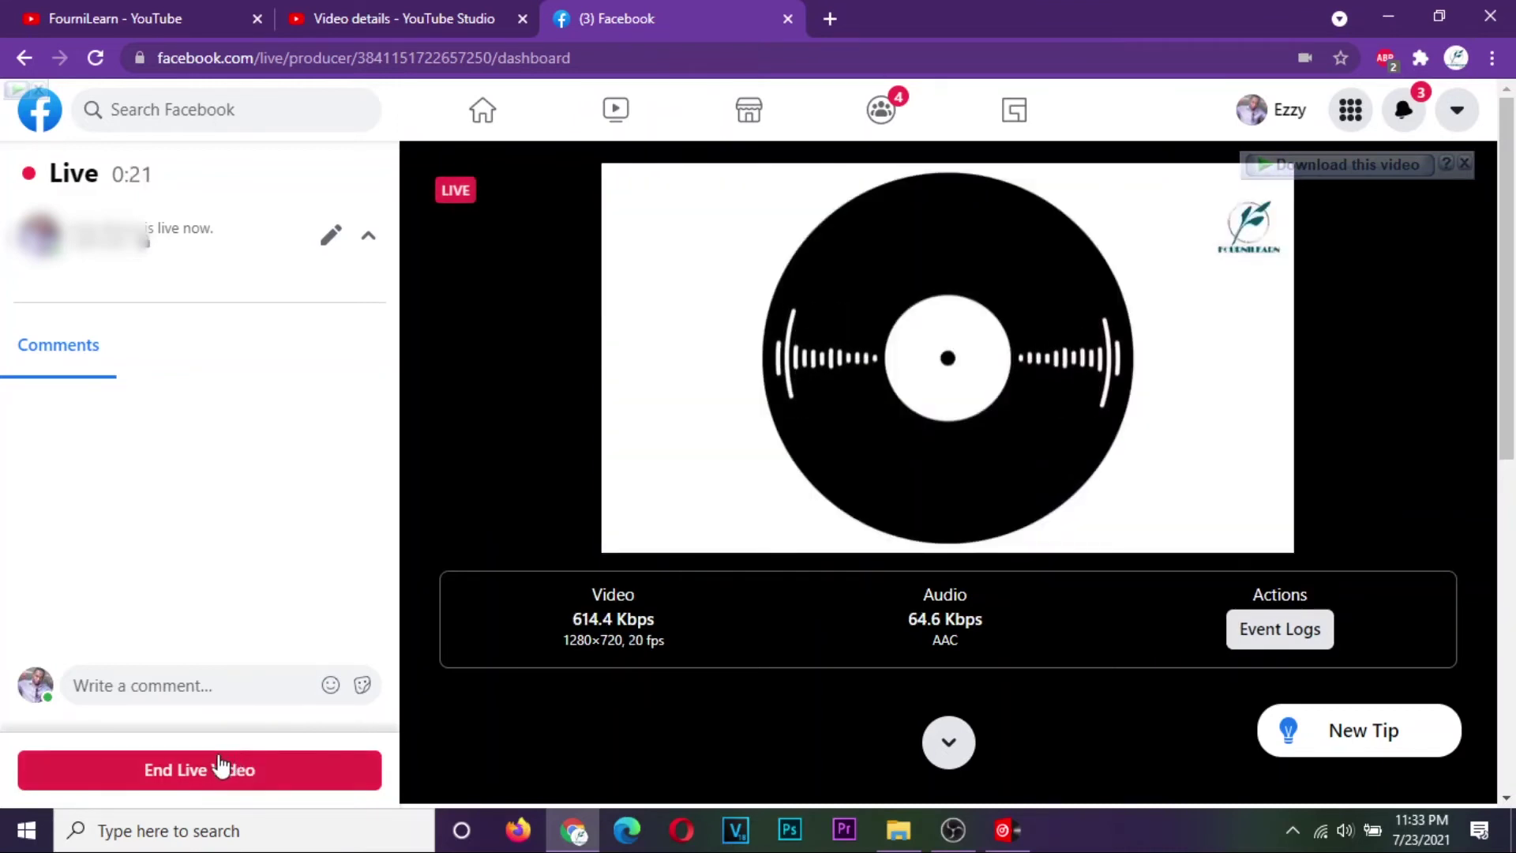
- End the Facebook live video and open its post
{"action": "left_click", "coordinate": [272, 784]}
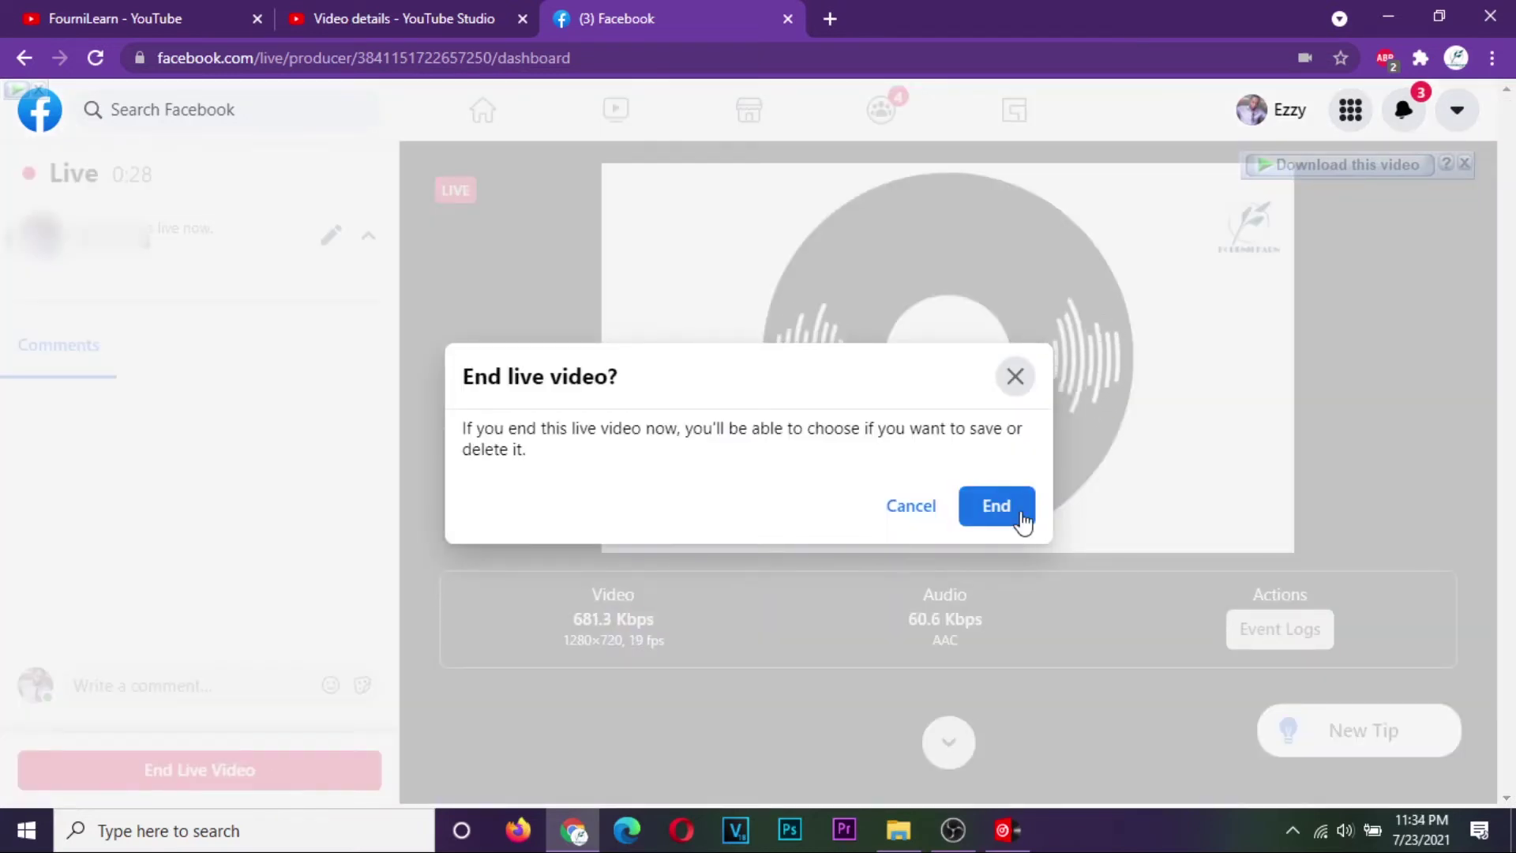
{"action": "left_click", "coordinate": [1002, 507]}
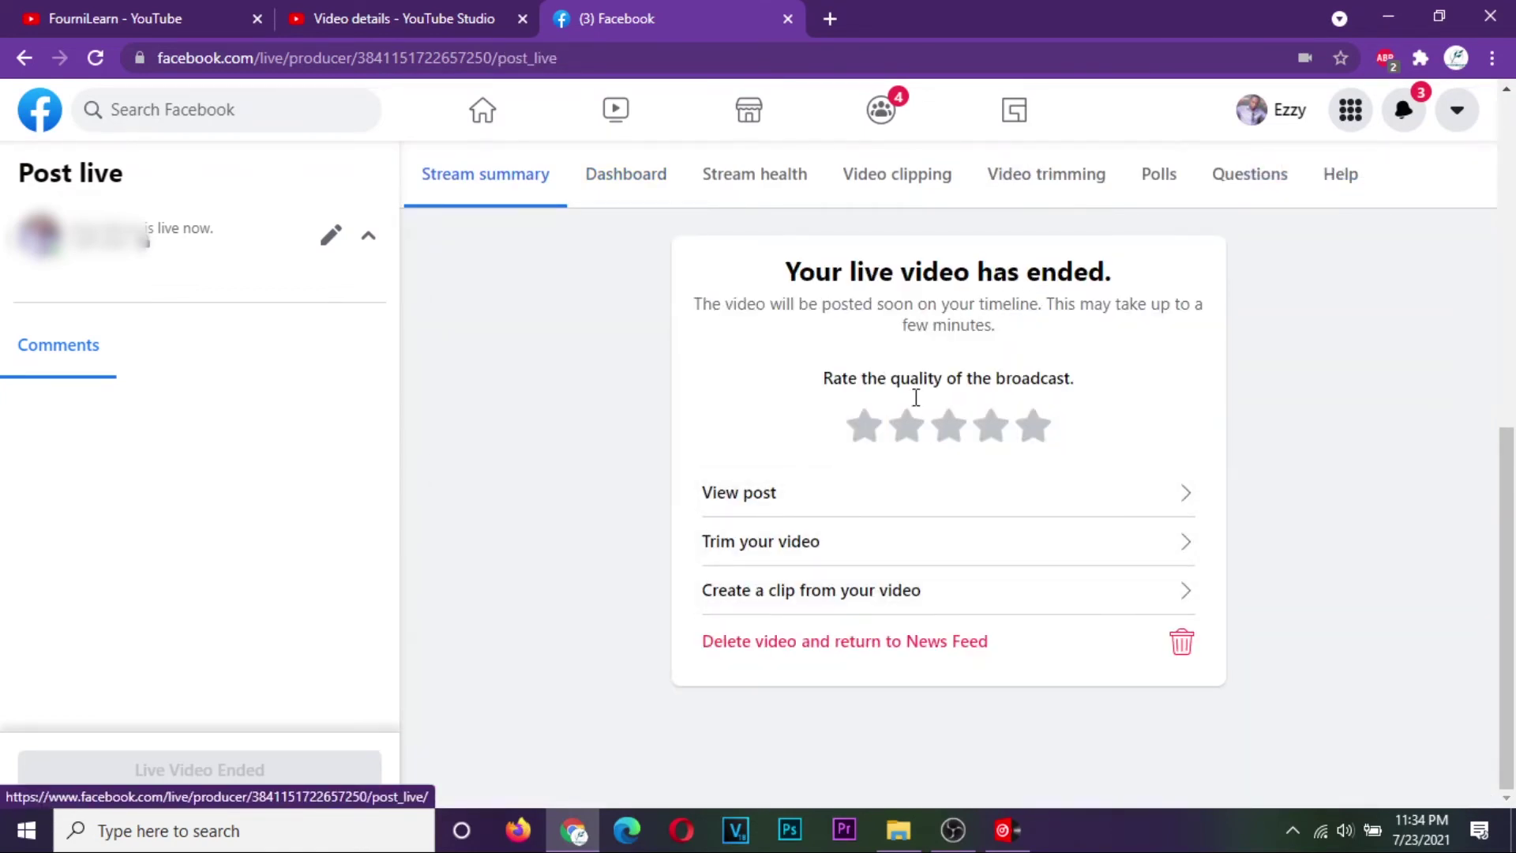
{"action": "left_click", "coordinate": [1011, 511]}
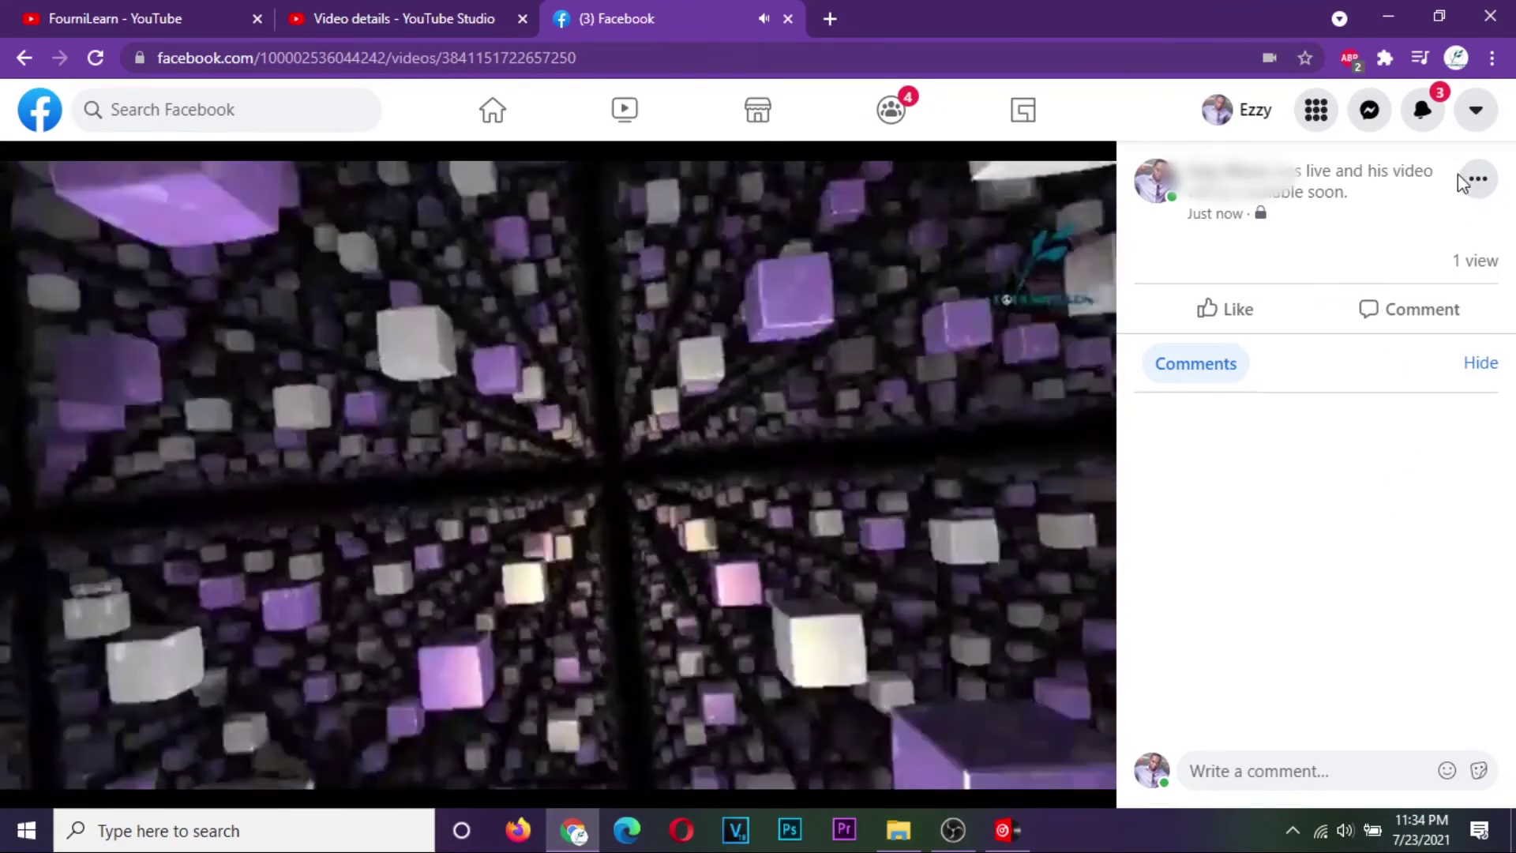
- Delete the ended live video from its post on Facebook
{"action": "left_click", "coordinate": [1460, 180]}
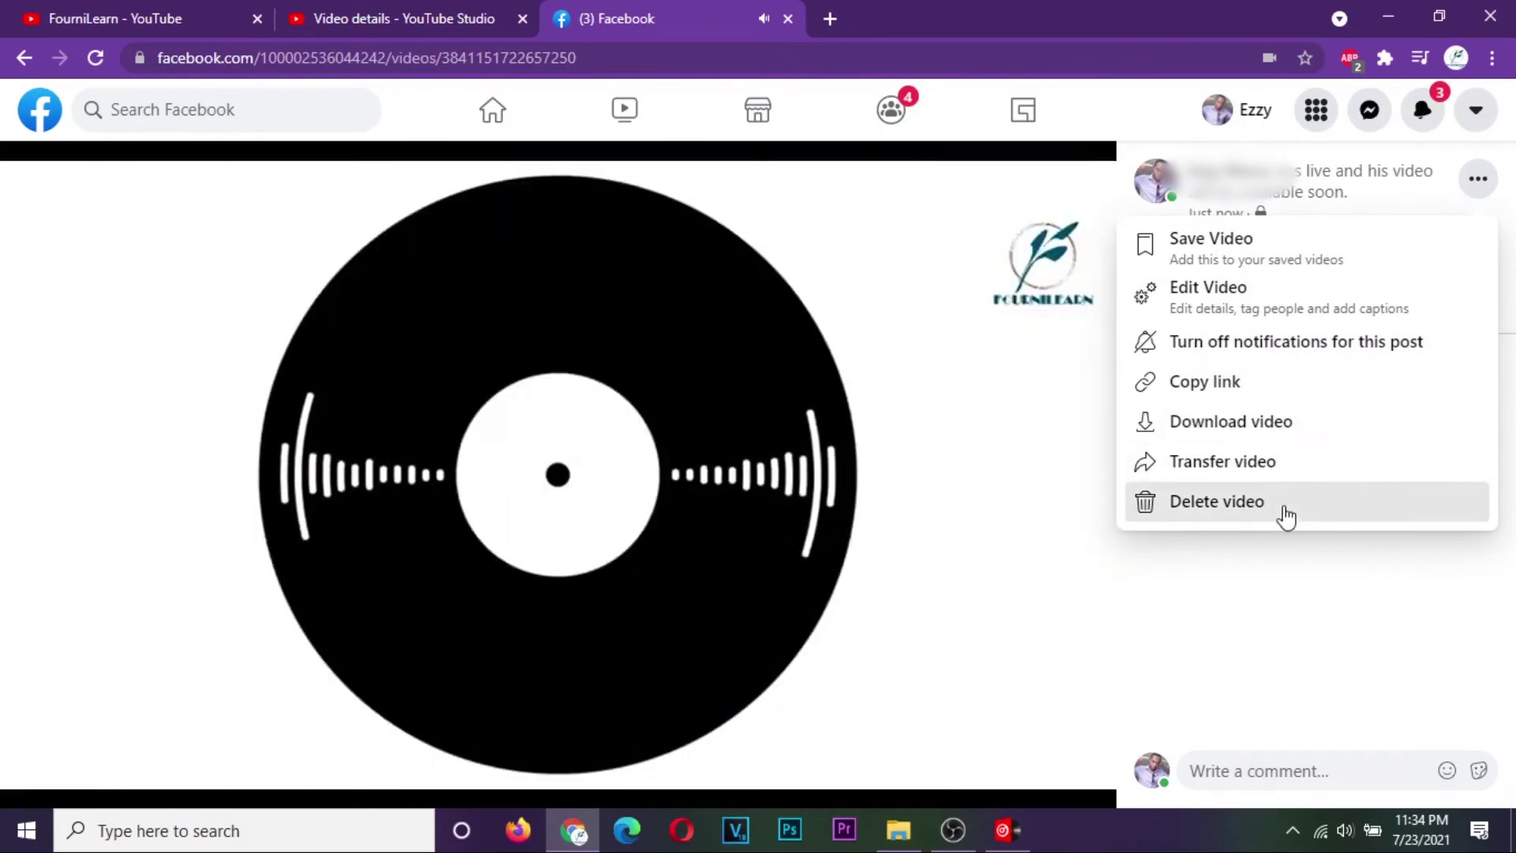
{"action": "left_click", "coordinate": [1286, 515]}
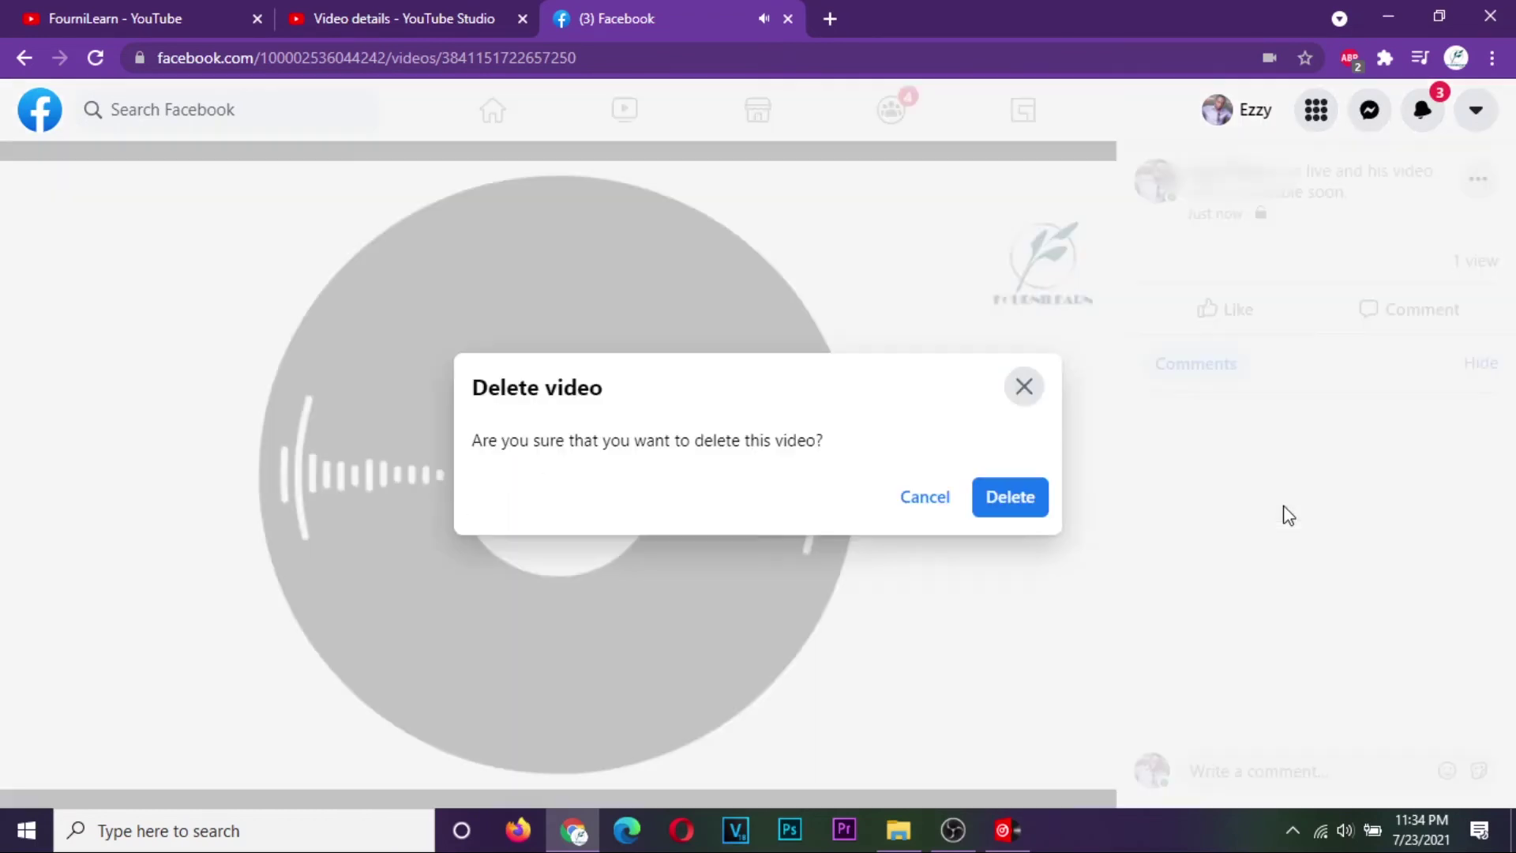
{"action": "left_click", "coordinate": [997, 495]}
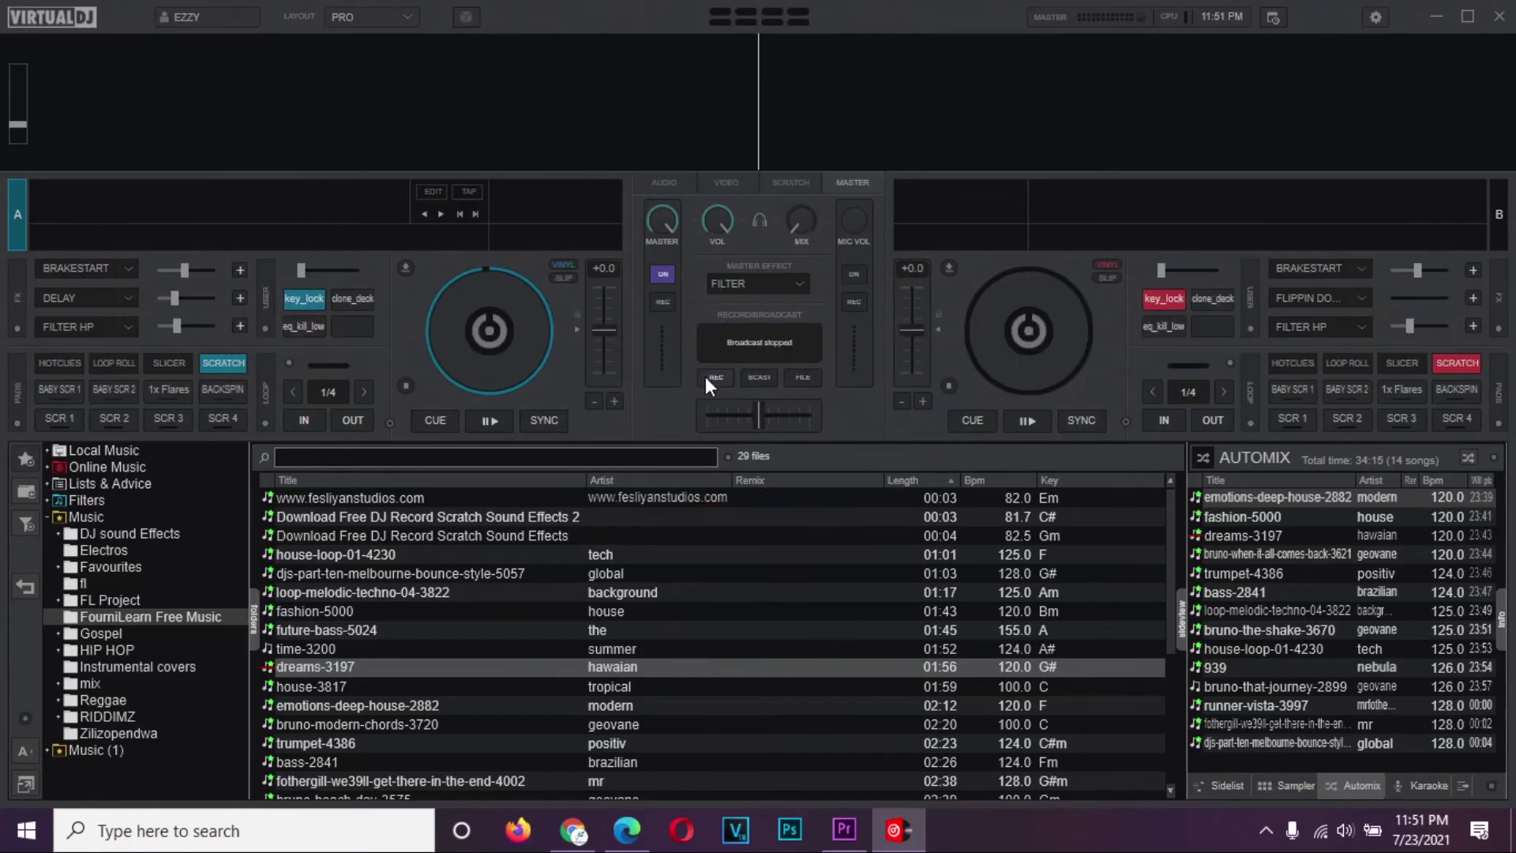
- In VirtualDJ, open the options settings, list all settings and filter them by "record"
{"action": "left_click", "coordinate": [1369, 20]}
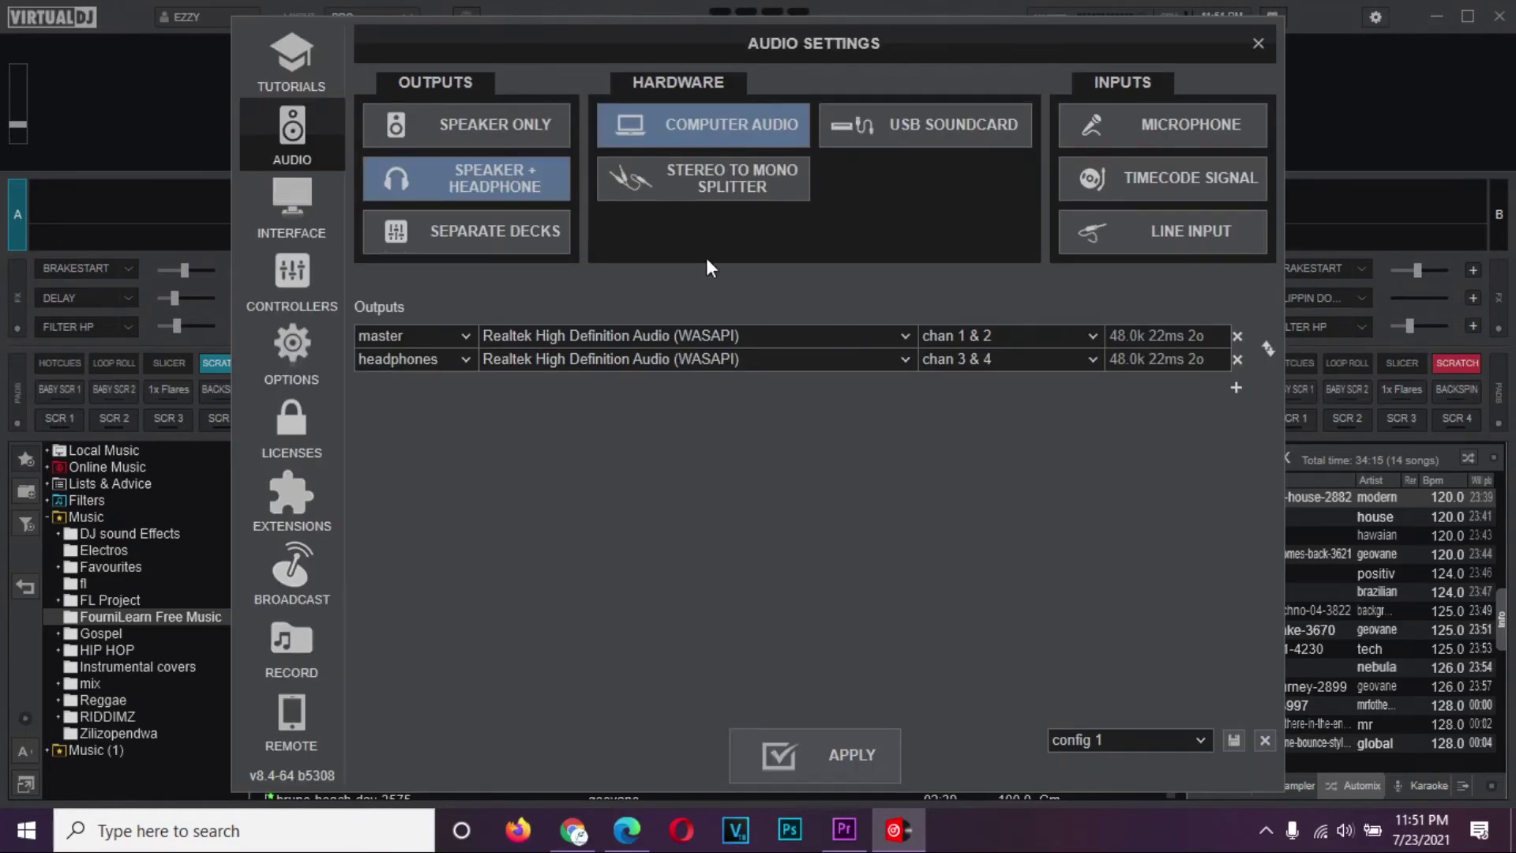
{"action": "left_click", "coordinate": [292, 347]}
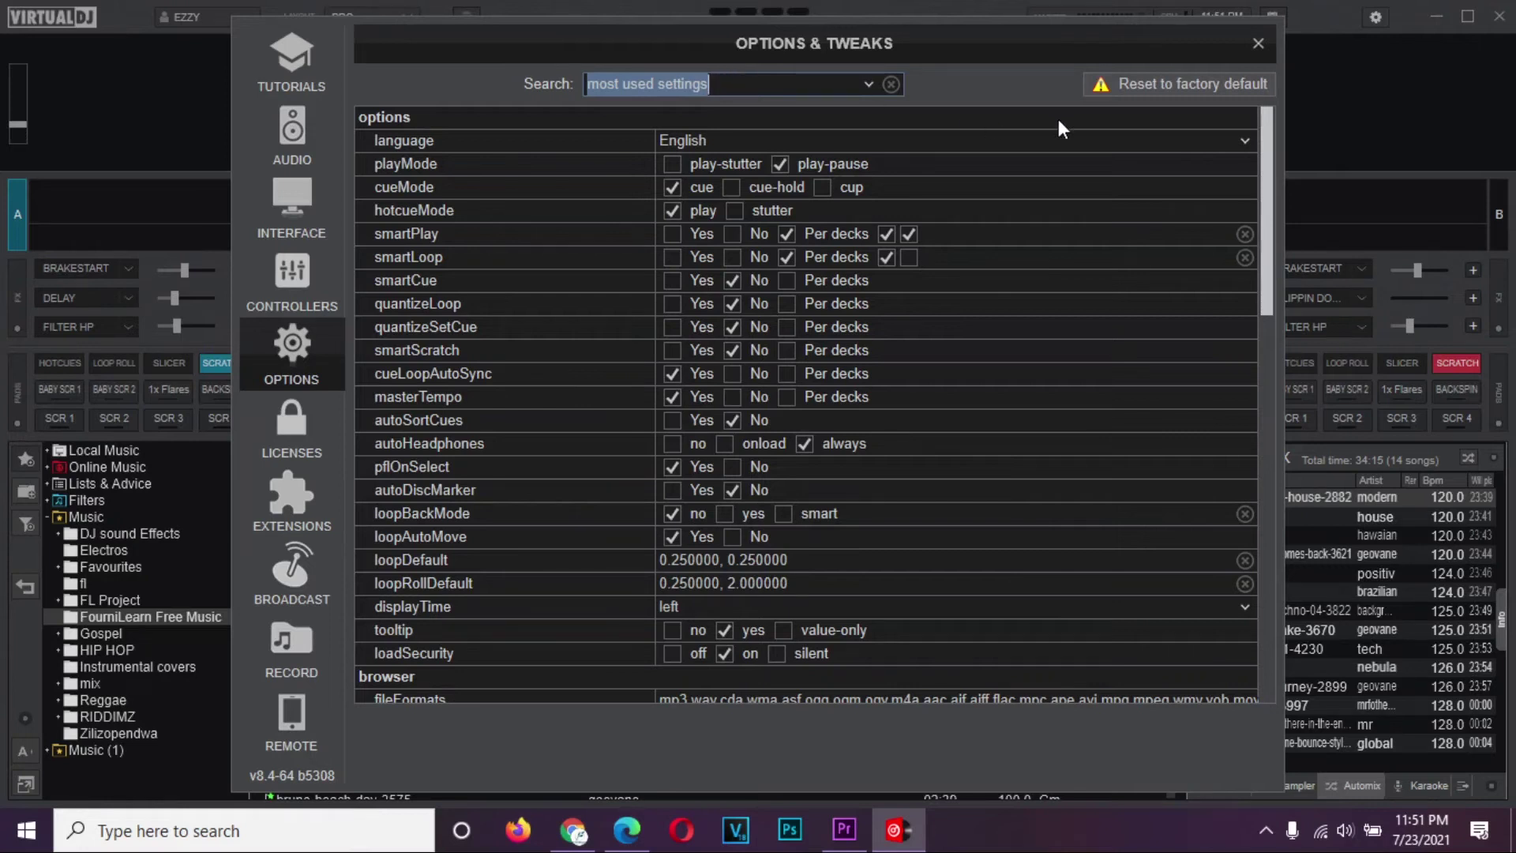
{"action": "left_click", "coordinate": [870, 84]}
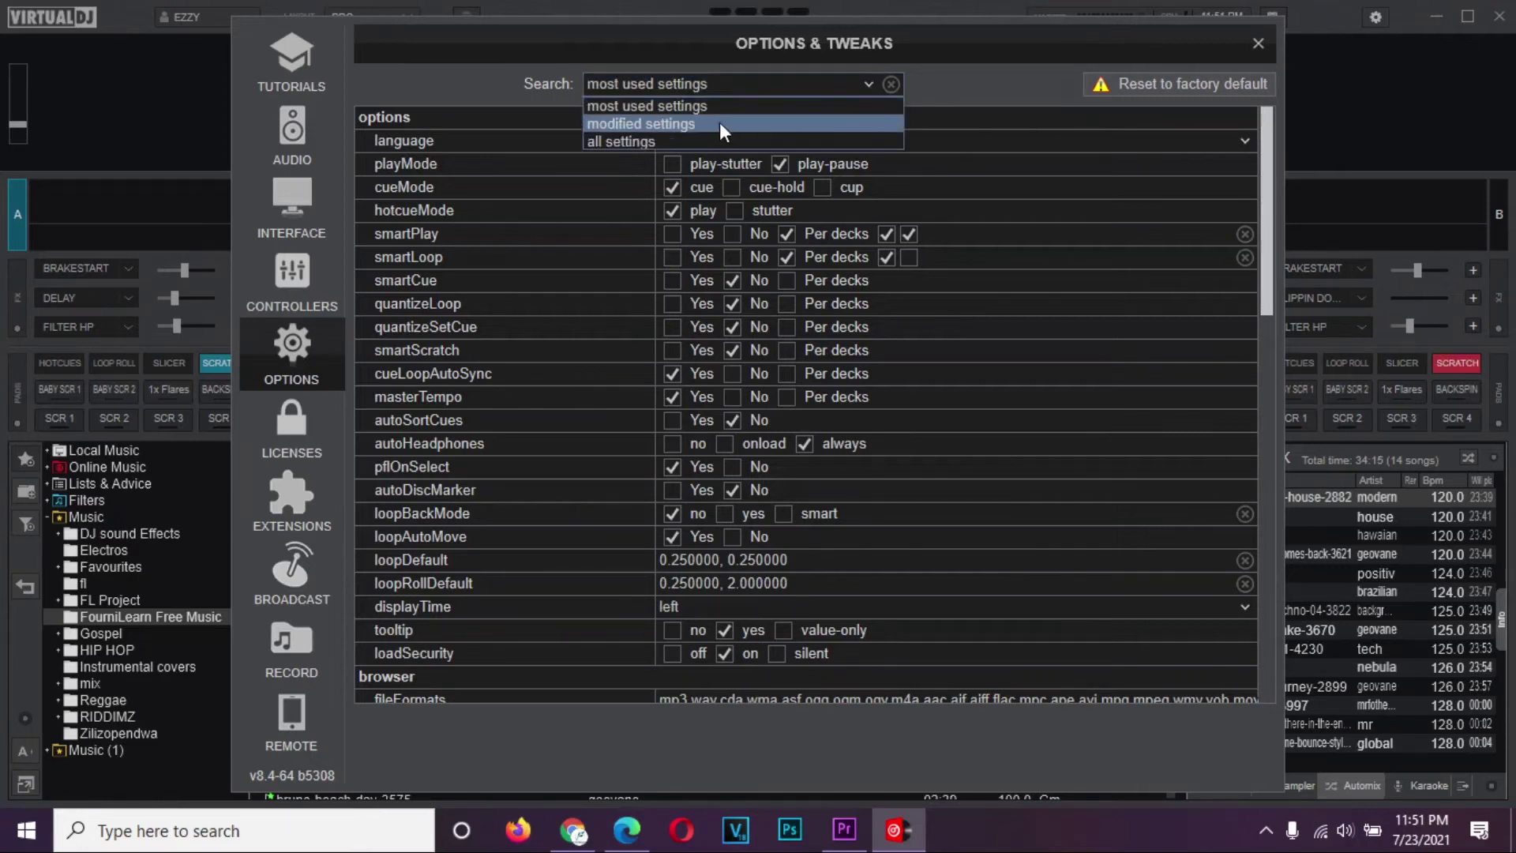
{"action": "left_click", "coordinate": [695, 141]}
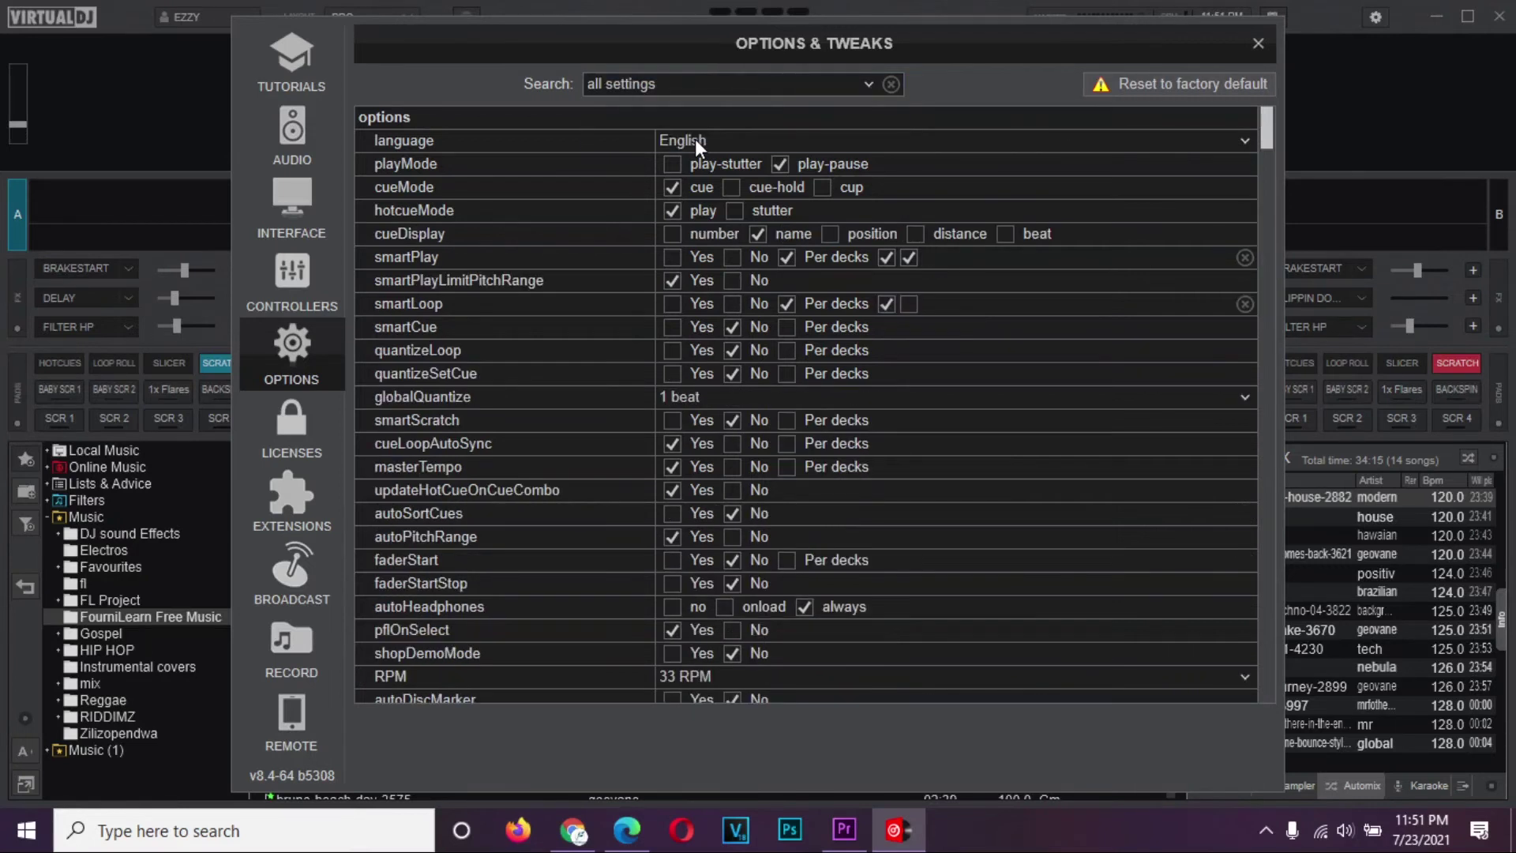
{"action": "left_click", "coordinate": [698, 82]}
{"action": "type", "text": "re"}
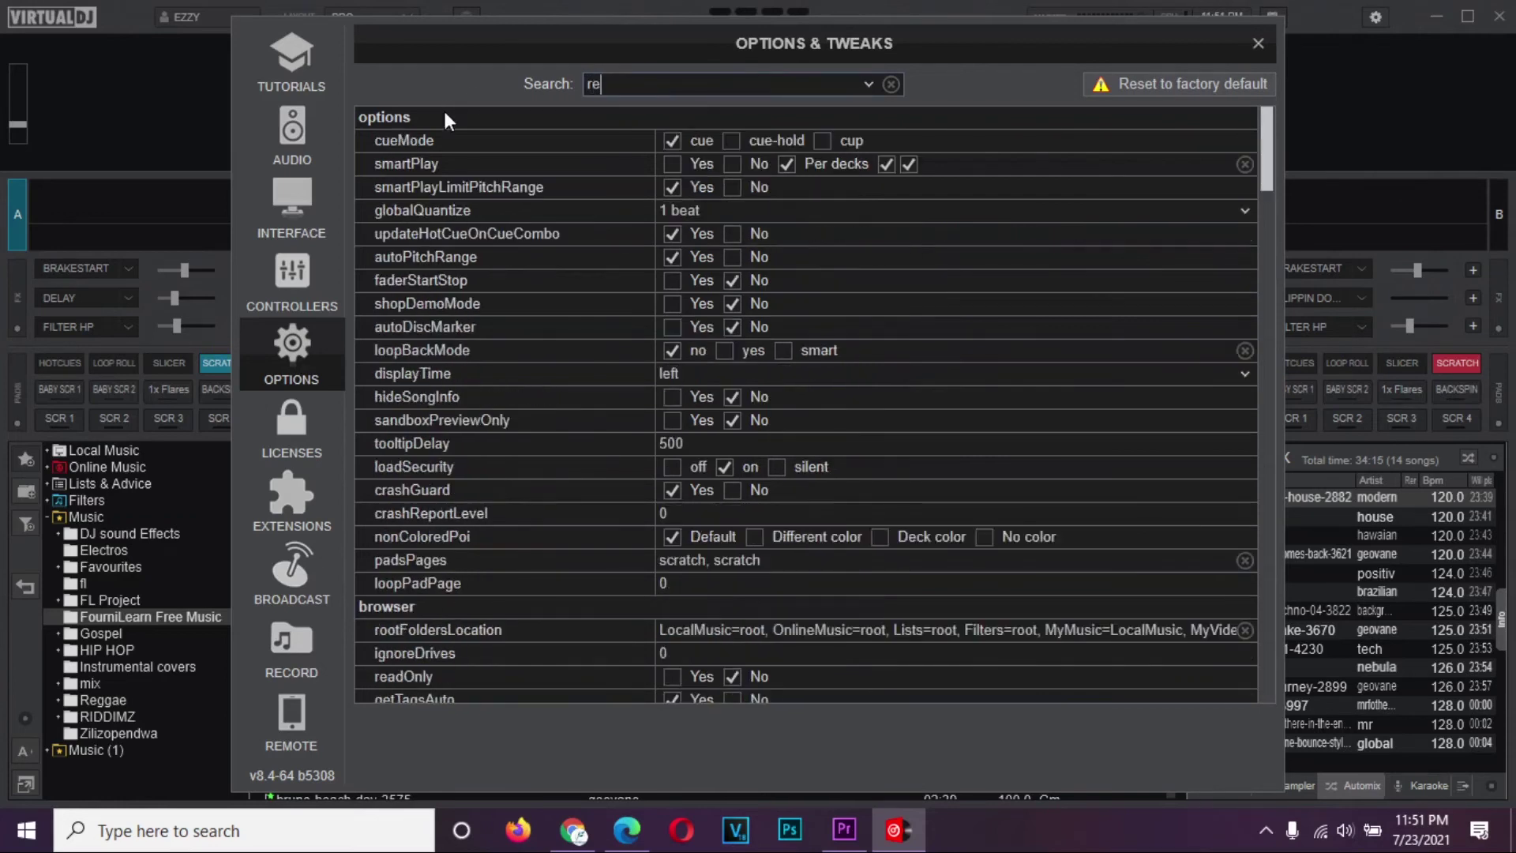
{"action": "type", "text": "cord"}
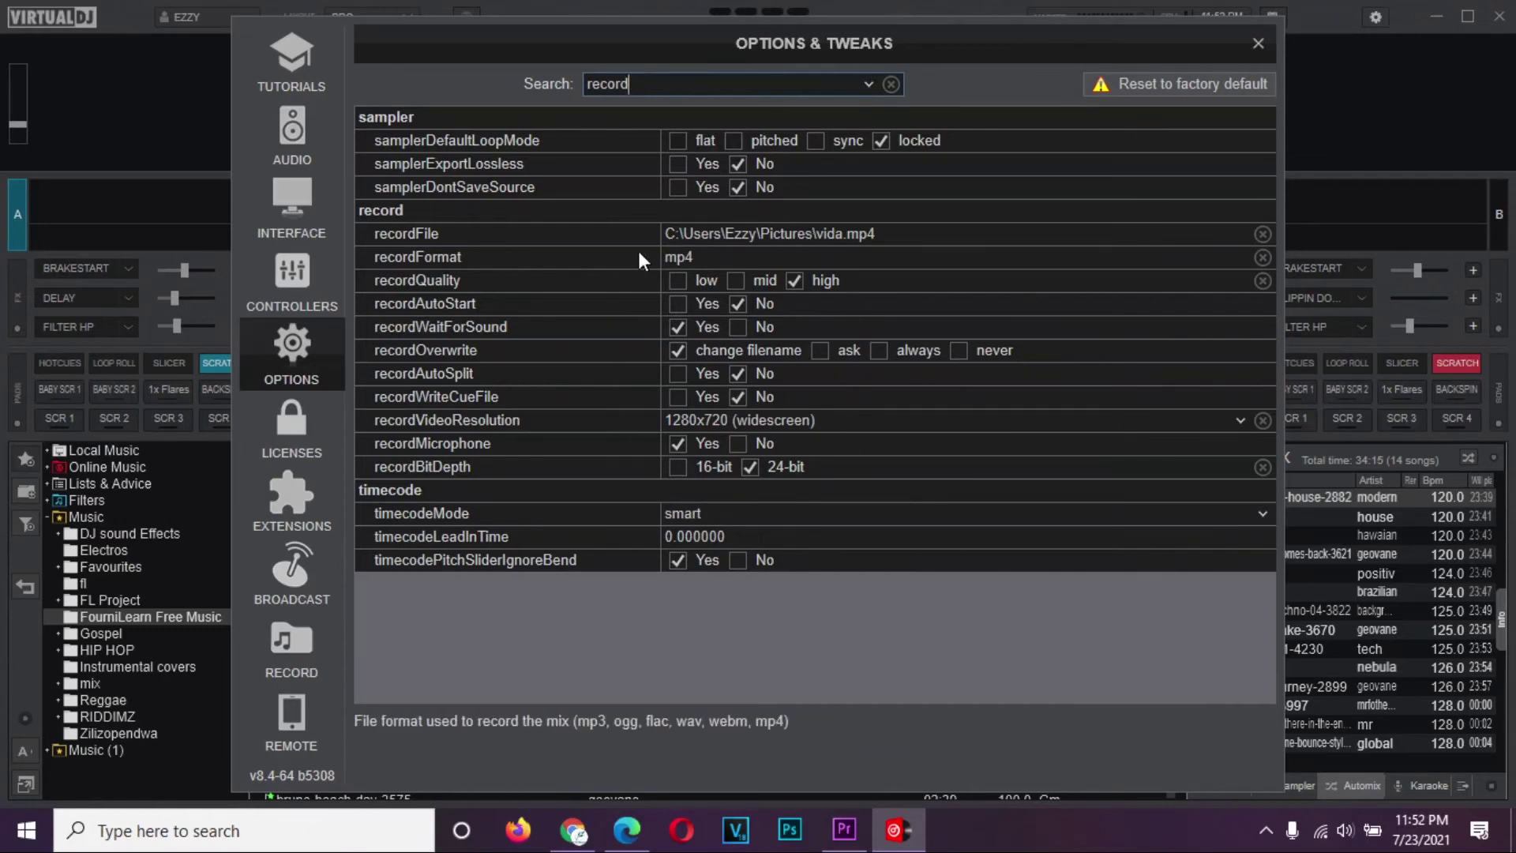
- Set recordQuality to high and recordVideoResolution to 1280x720 (widescreen), and close the settings
{"action": "left_click", "coordinate": [735, 280]}
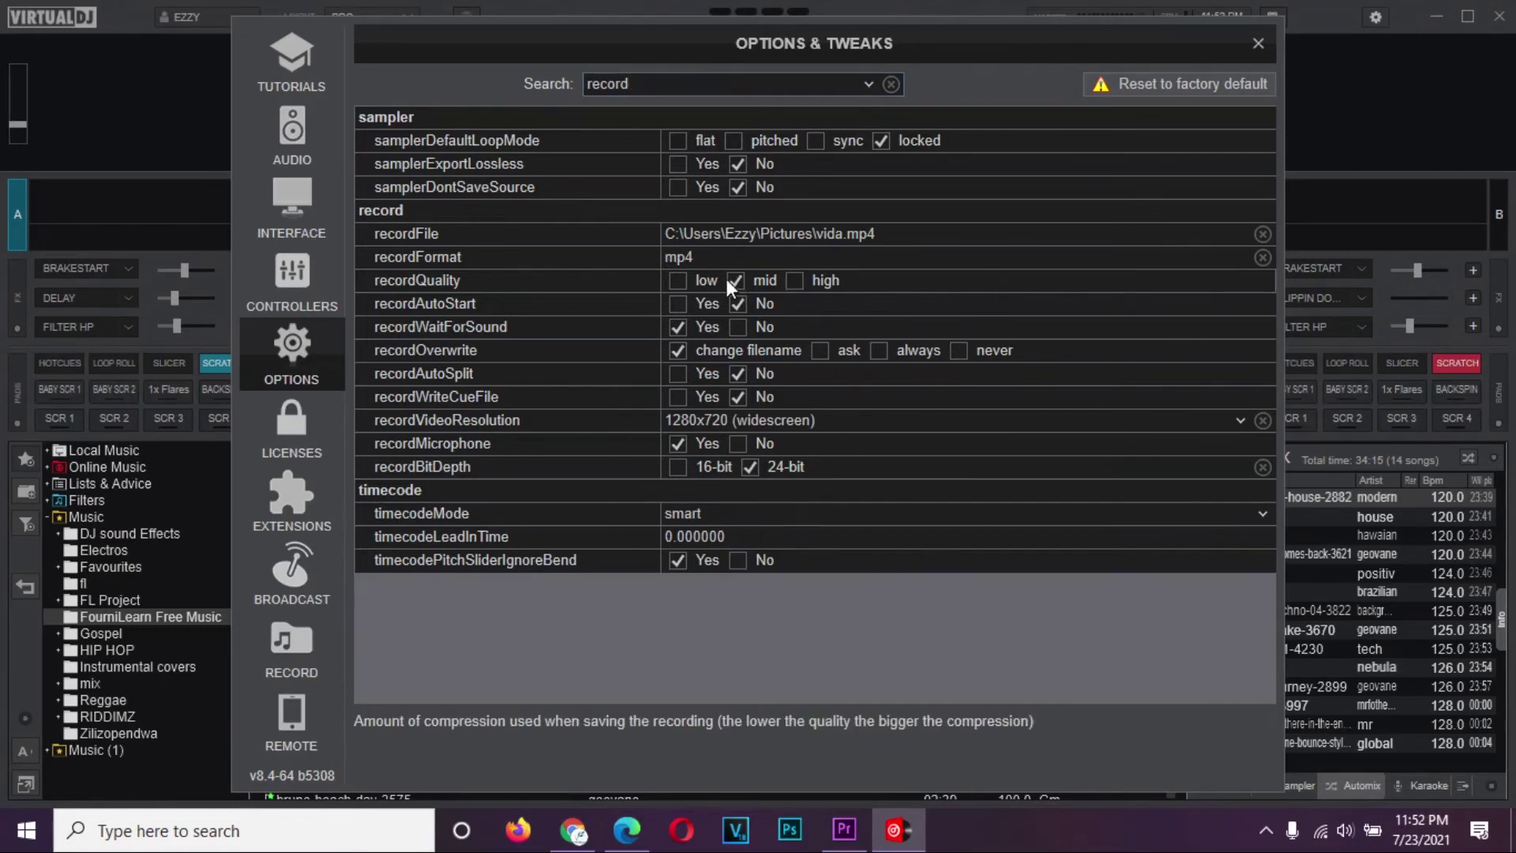
{"action": "left_click", "coordinate": [677, 280]}
{"action": "left_click", "coordinate": [793, 279]}
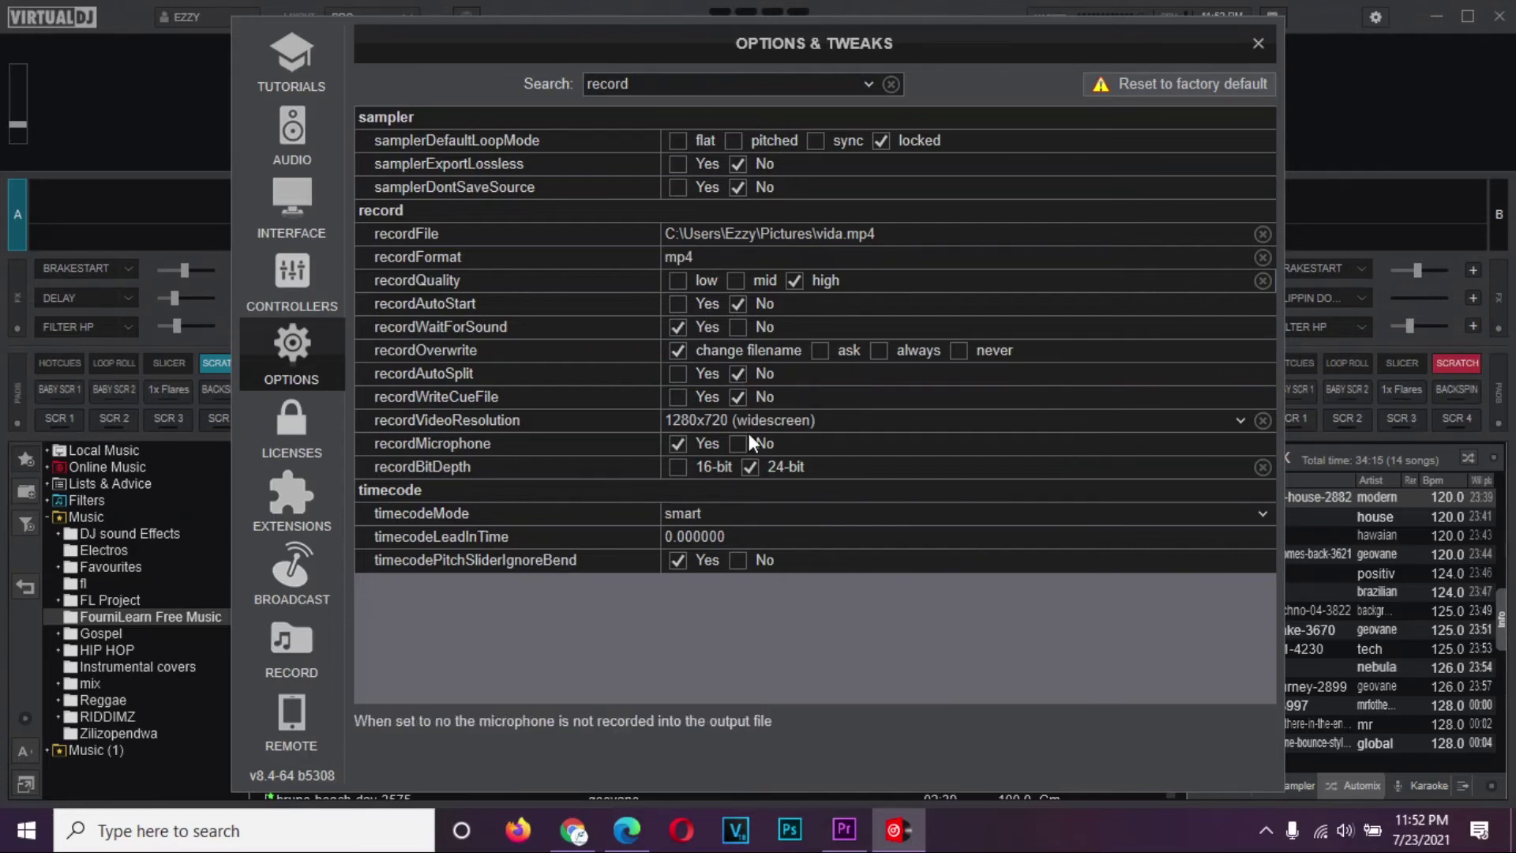
{"action": "left_click", "coordinate": [1241, 422]}
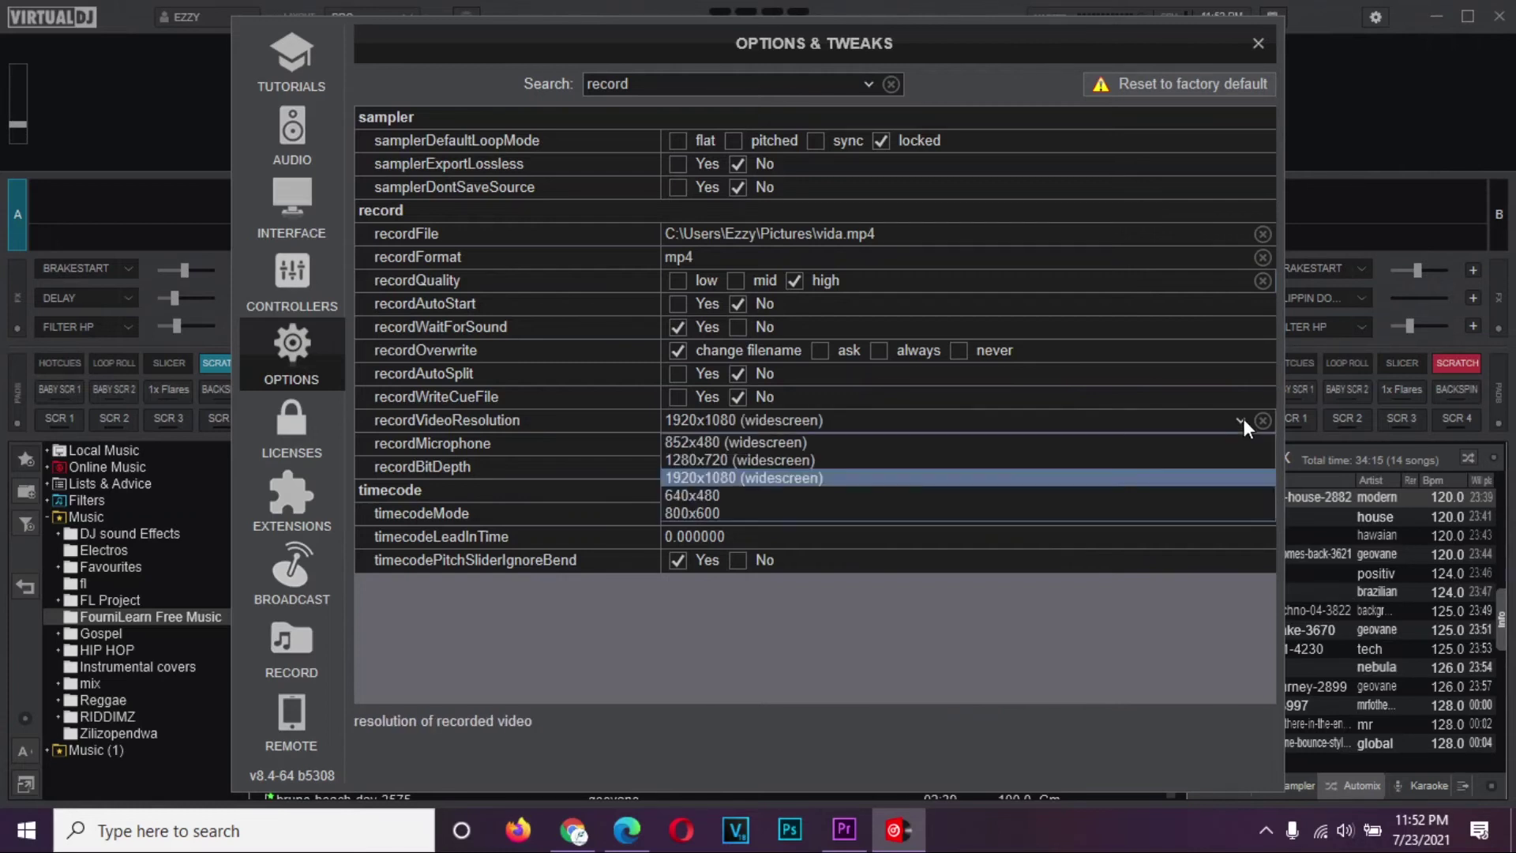
{"action": "left_click", "coordinate": [831, 459]}
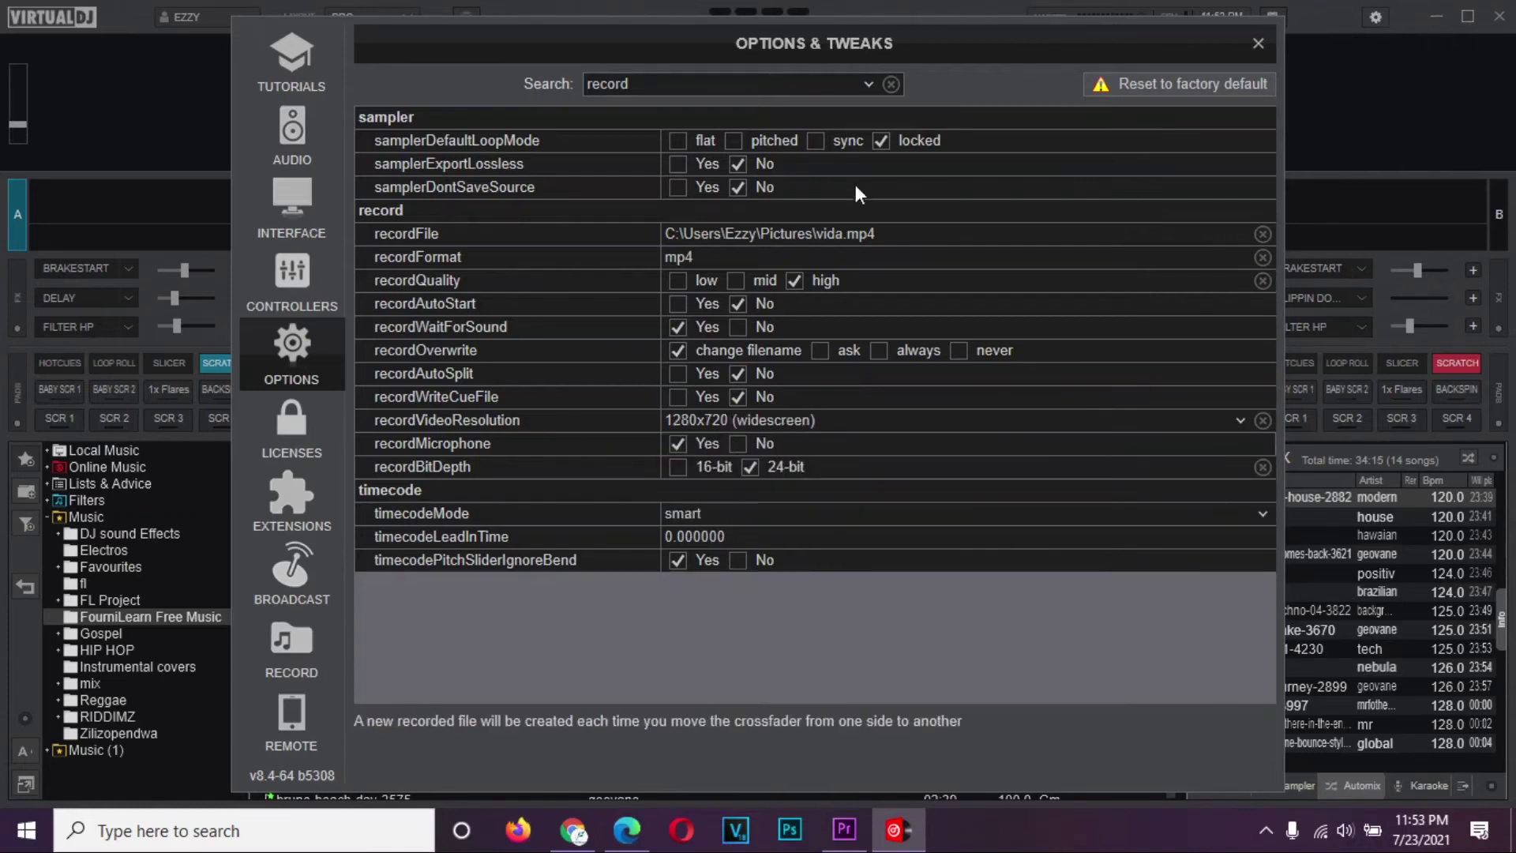
{"action": "left_click", "coordinate": [1258, 46]}
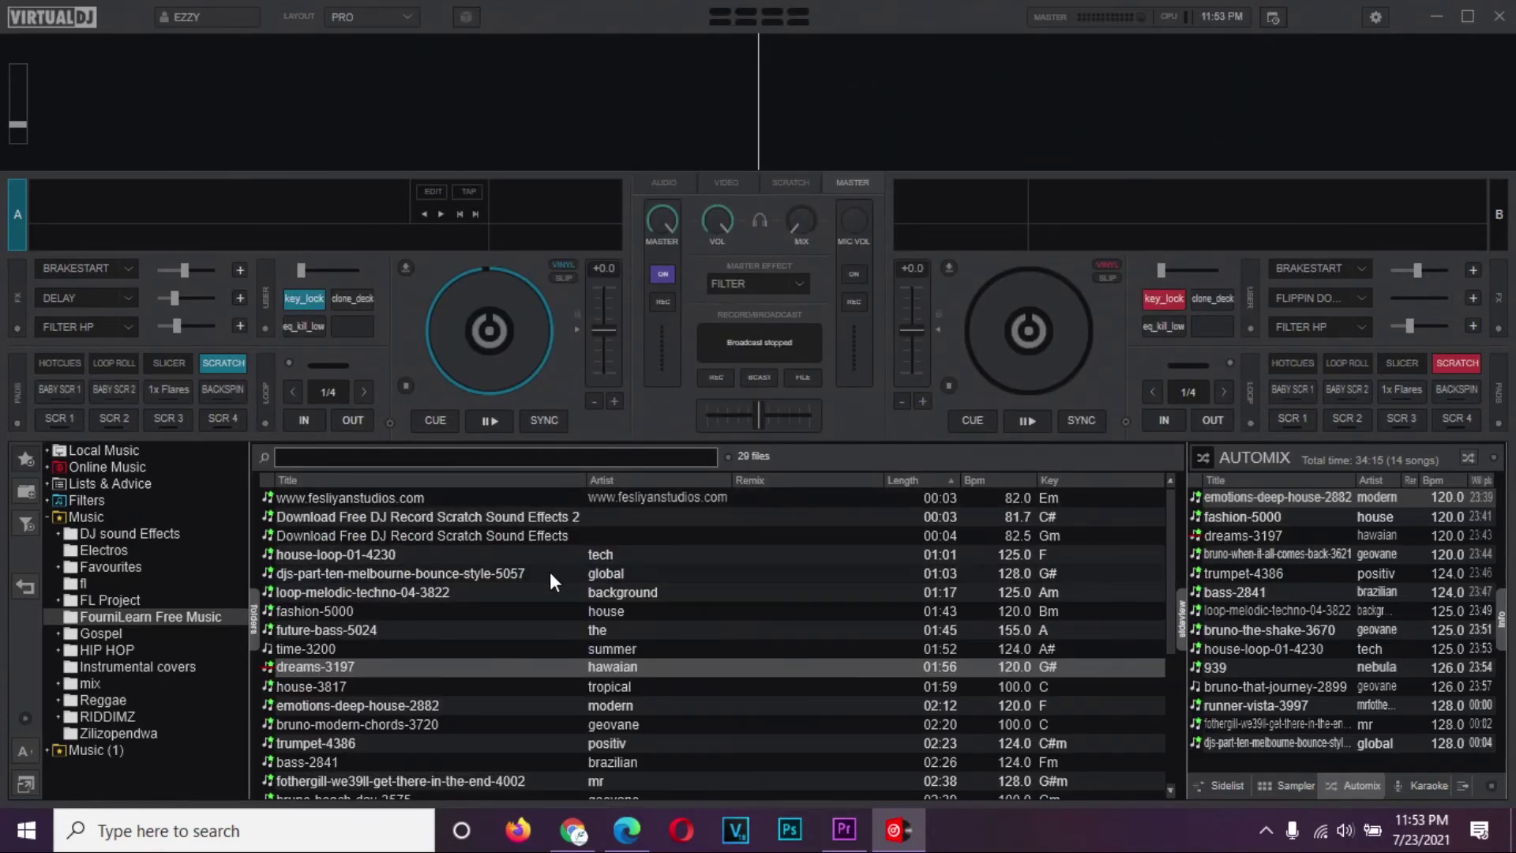
- Load loop-melodic-techno-04-3822 onto deck A and open the record settings
{"action": "left_click_drag", "start_coordinate": [537, 592], "coordinate": [490, 320]}
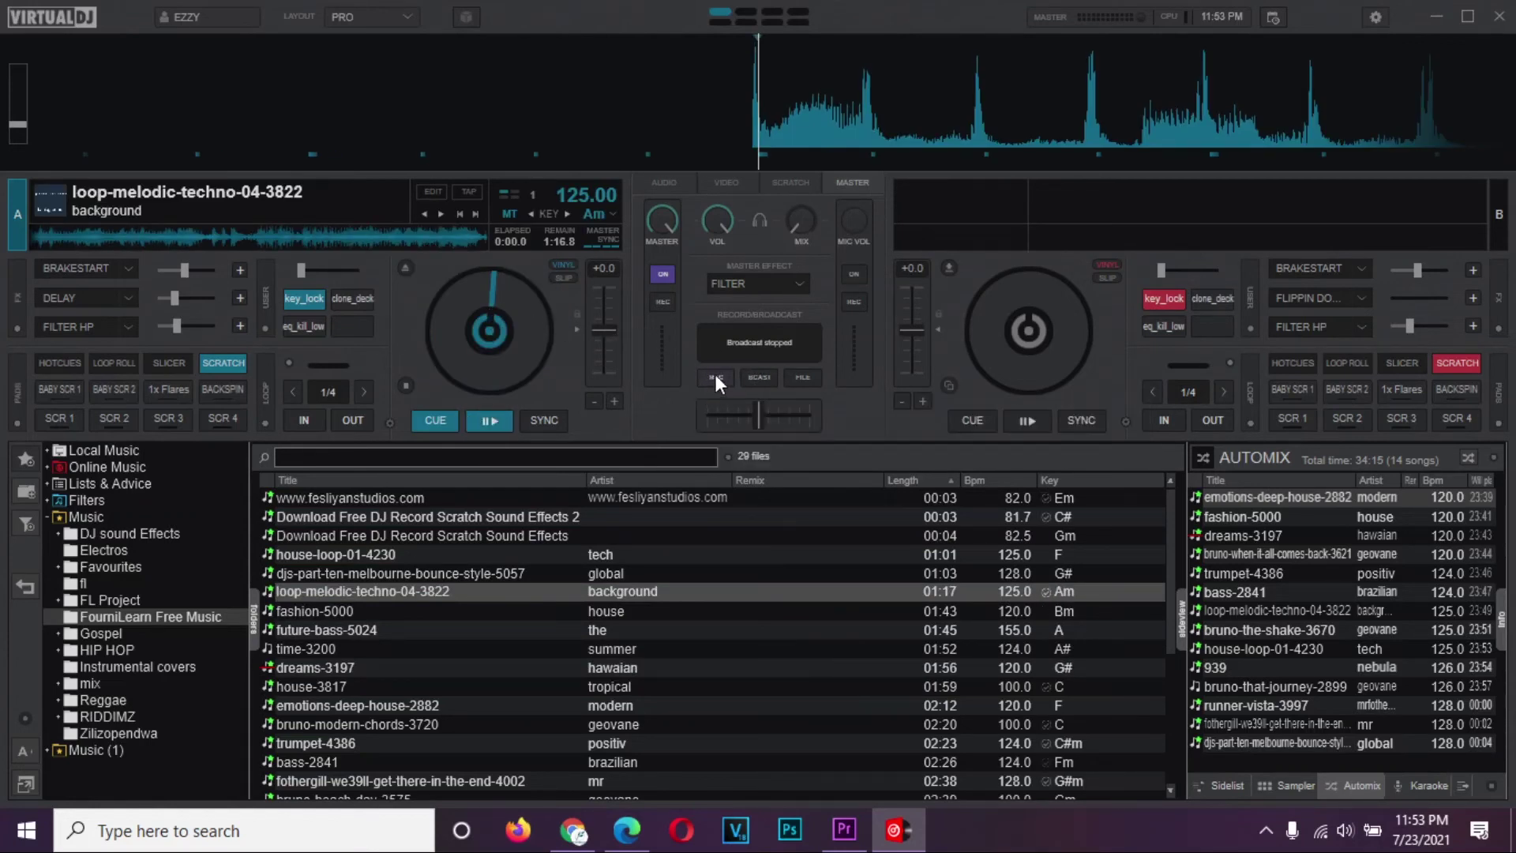
{"action": "left_click", "coordinate": [1376, 18]}
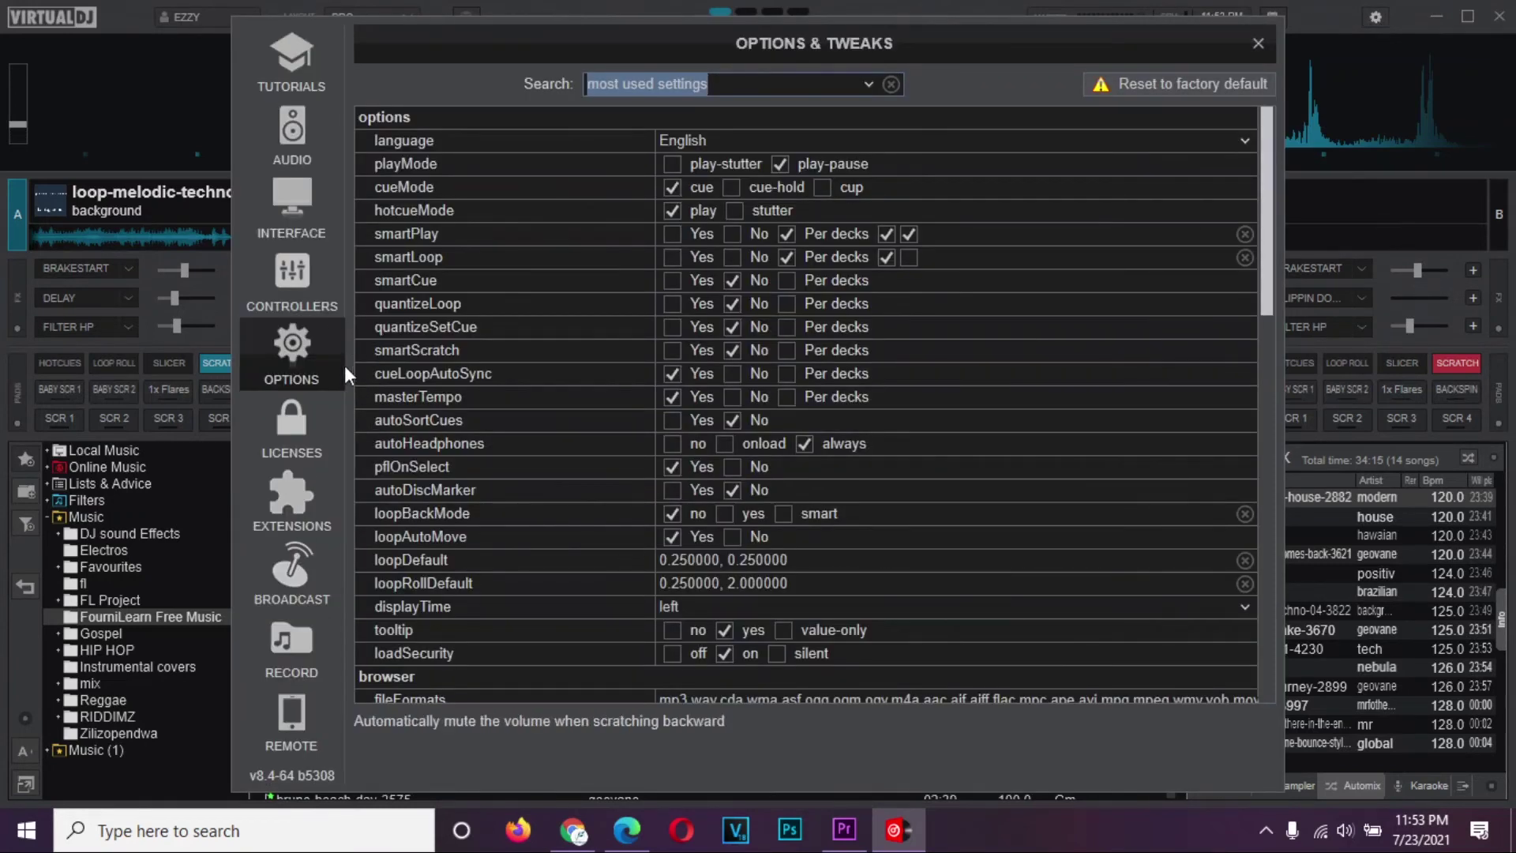
{"action": "left_click", "coordinate": [277, 660]}
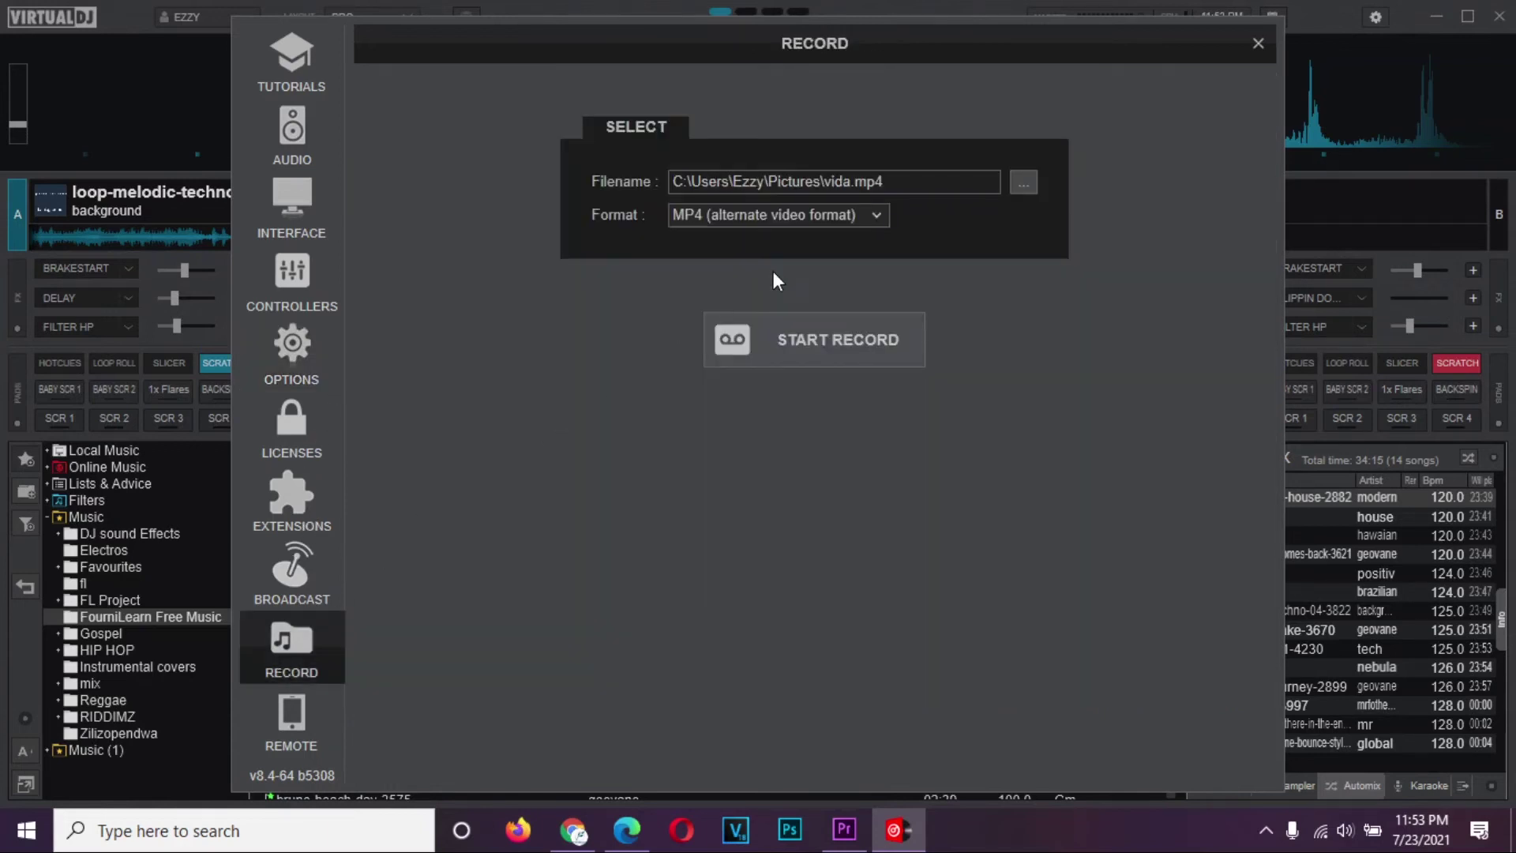
- Try MP3 (default audio format) as the recording format
{"action": "left_click", "coordinate": [878, 211]}
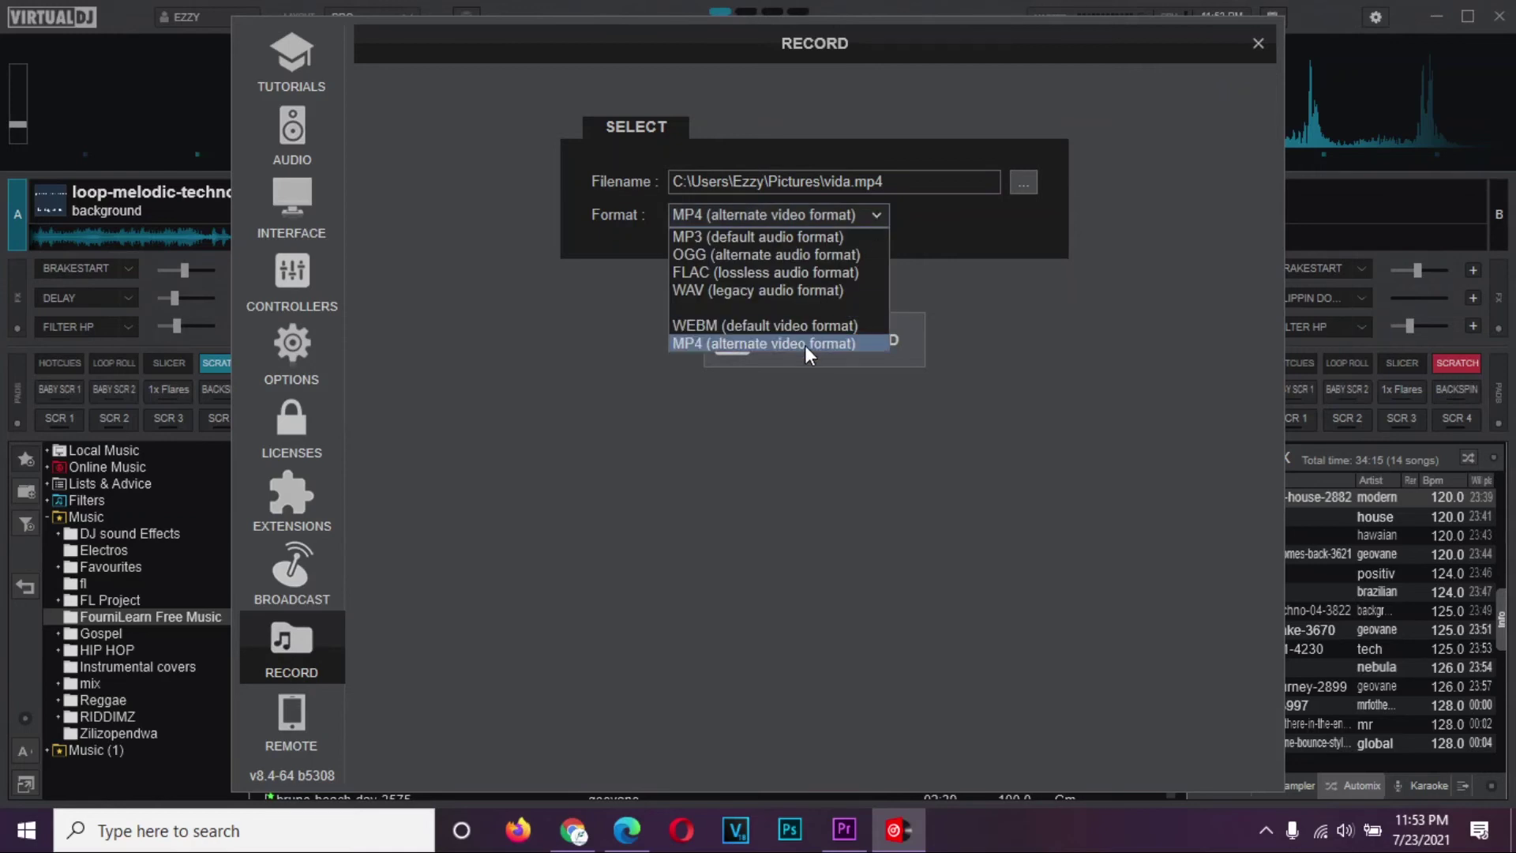
{"action": "left_click", "coordinate": [803, 345]}
{"action": "left_click", "coordinate": [867, 215]}
{"action": "left_click", "coordinate": [807, 238]}
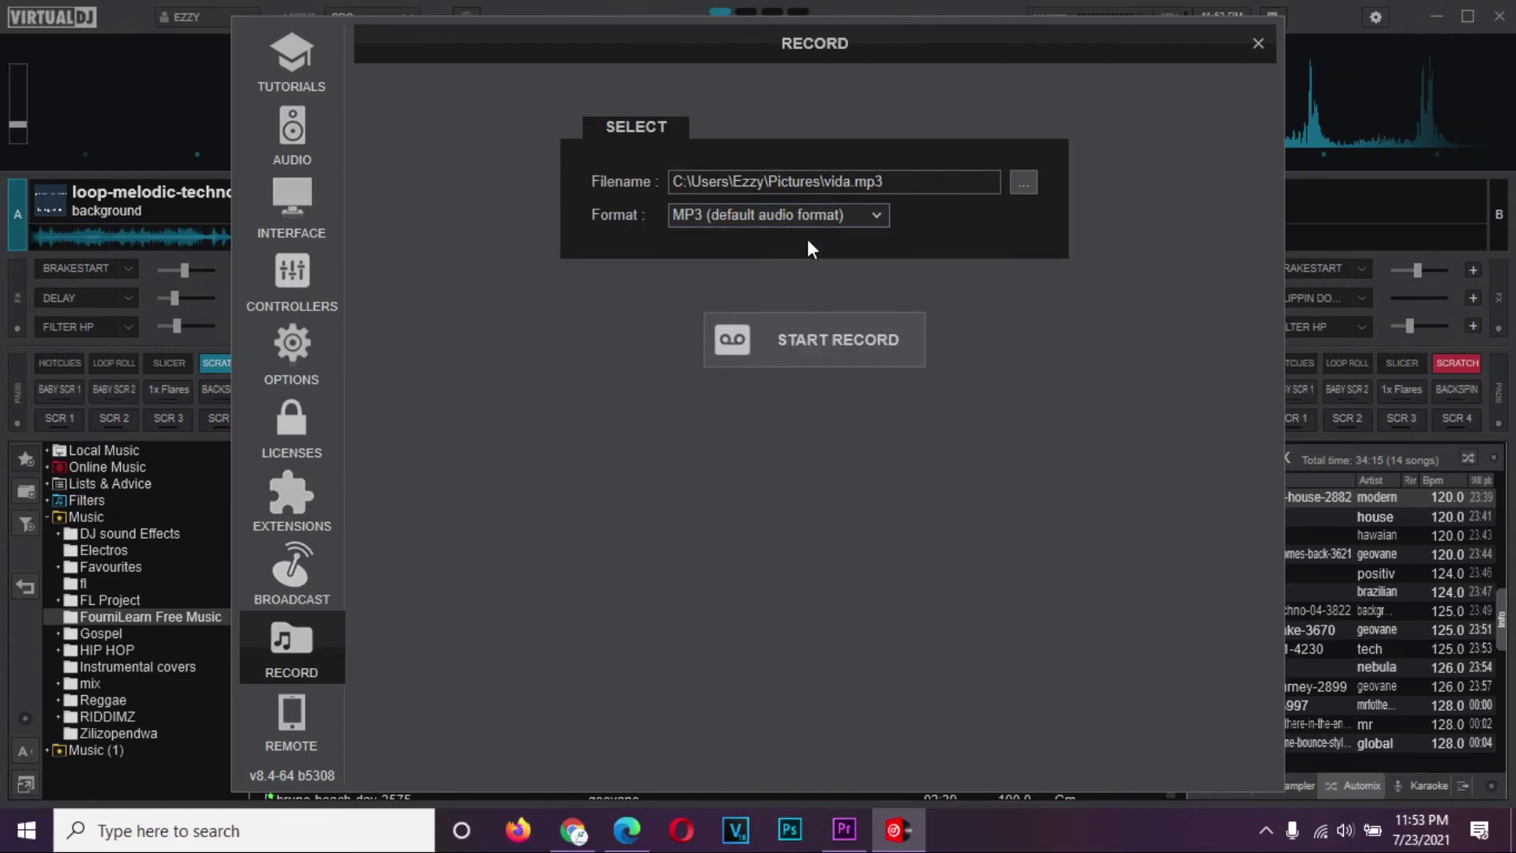
- Set the recording format to MP4 (alternate video format) and name the output file Rec V Dj in the Pictures folder
{"action": "left_click", "coordinate": [850, 210]}
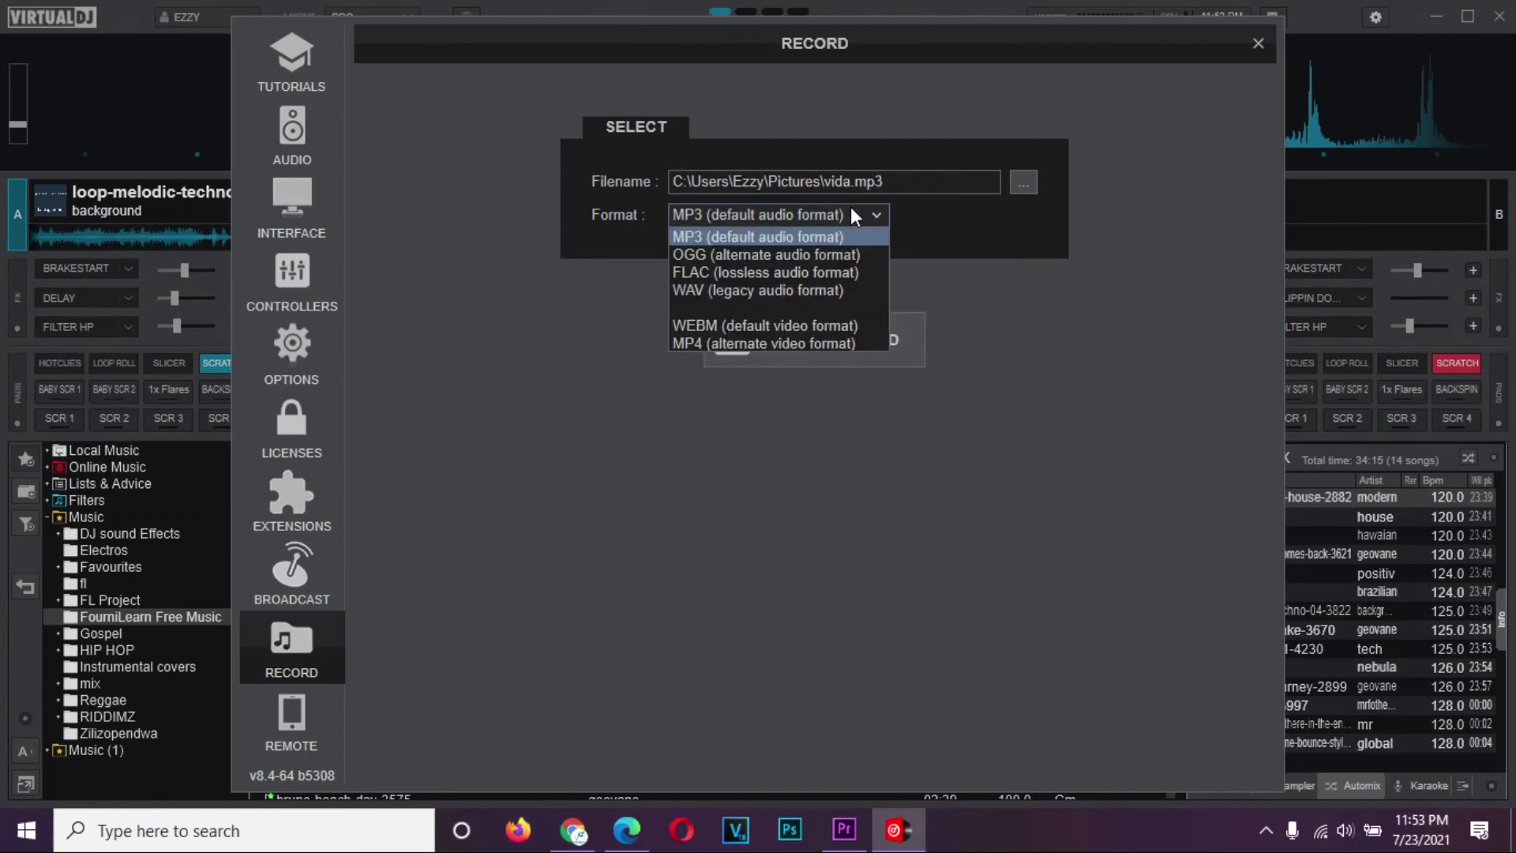
{"action": "left_click", "coordinate": [775, 343]}
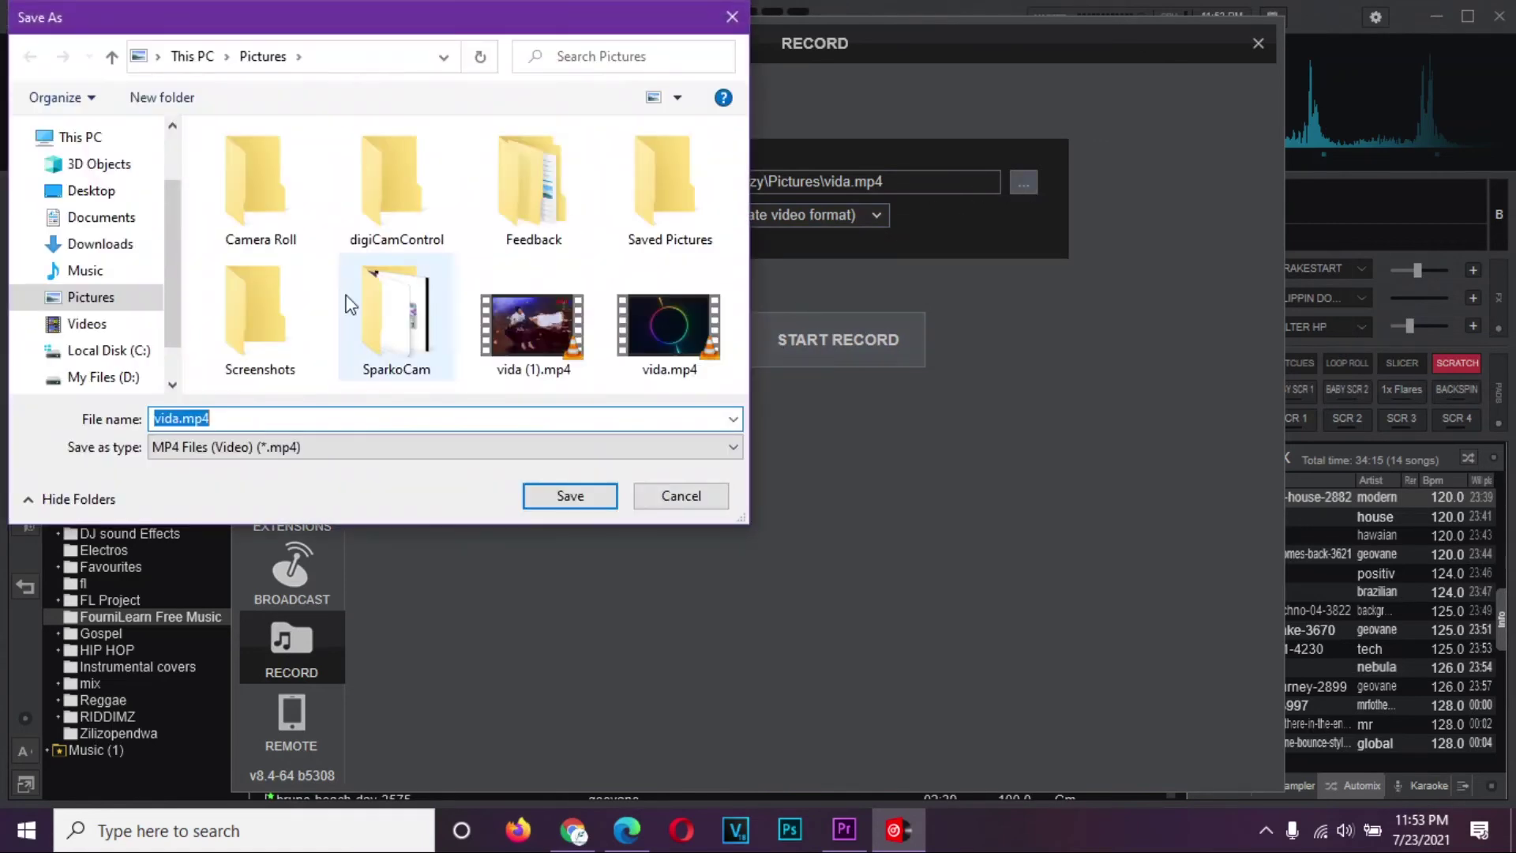
{"action": "type", "text": "Rec V Dj"}
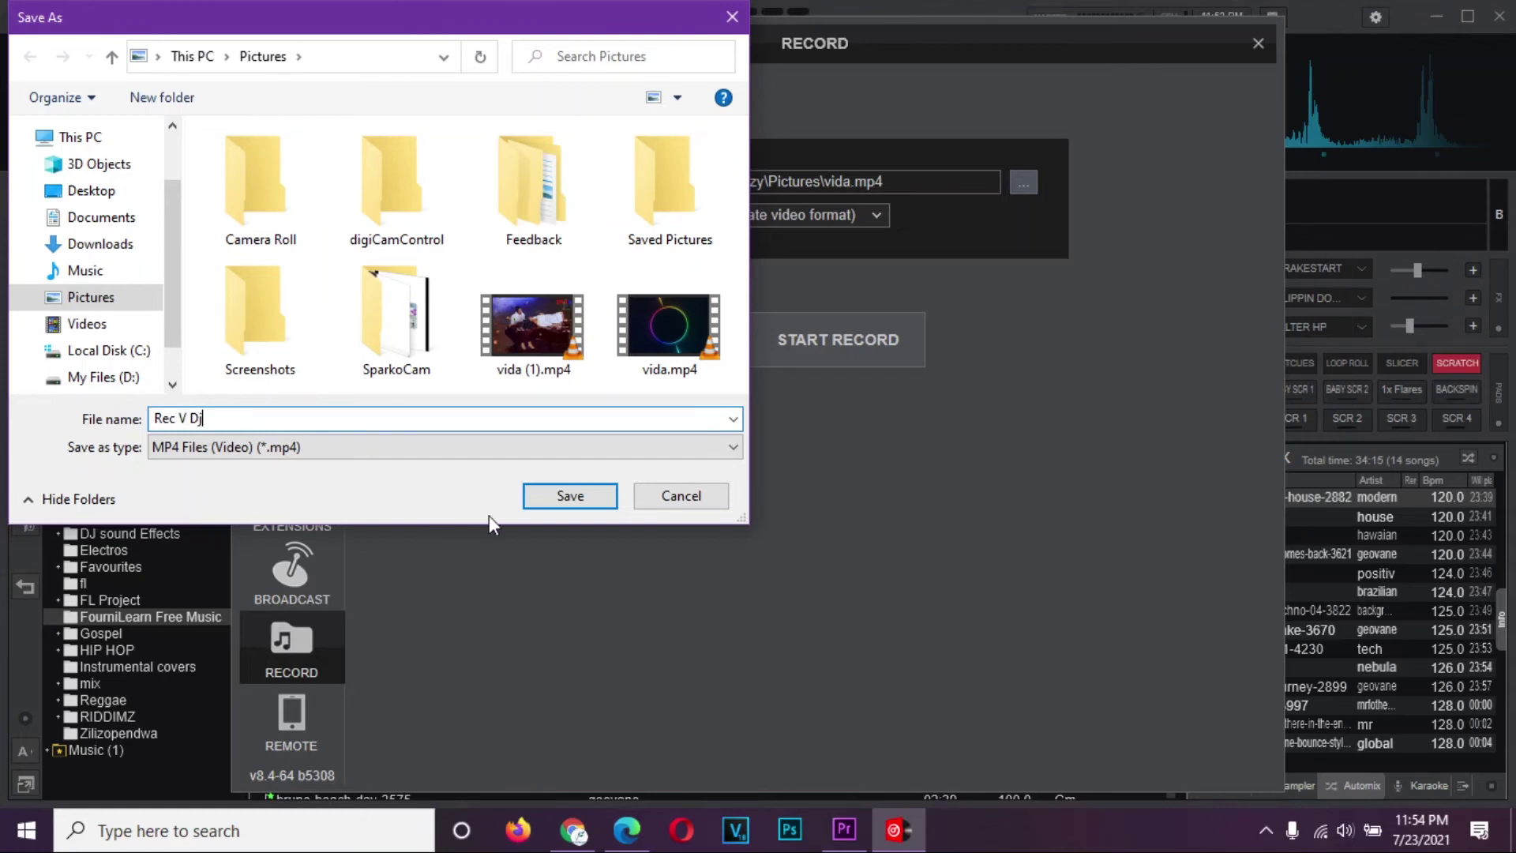
{"action": "left_click", "coordinate": [572, 499]}
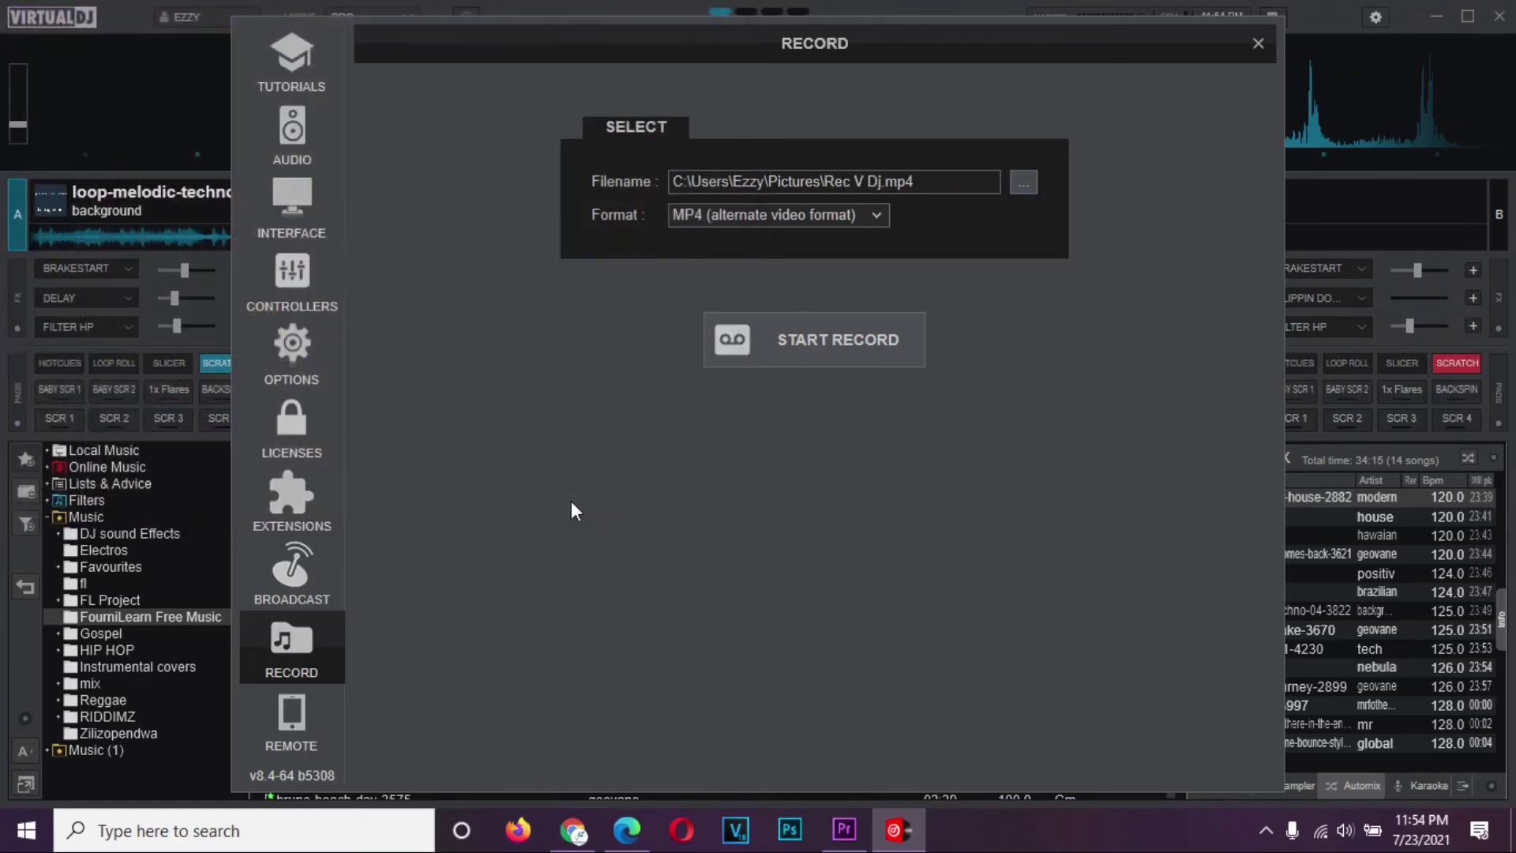
- Start recording the mix and return to the decks with the video preview shown
{"action": "left_click", "coordinate": [789, 345]}
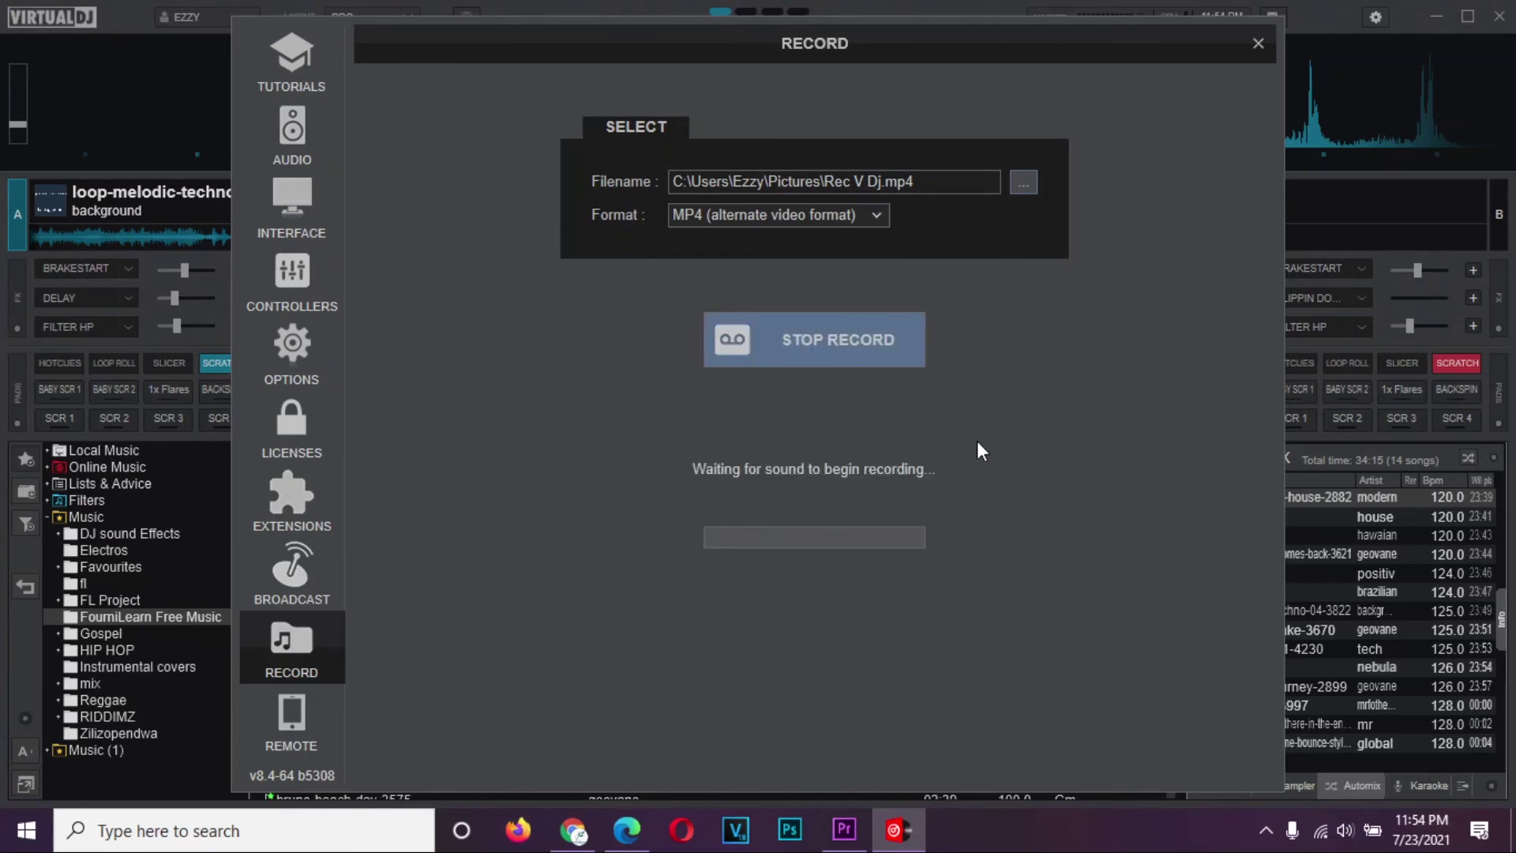
{"action": "left_click", "coordinate": [1257, 44]}
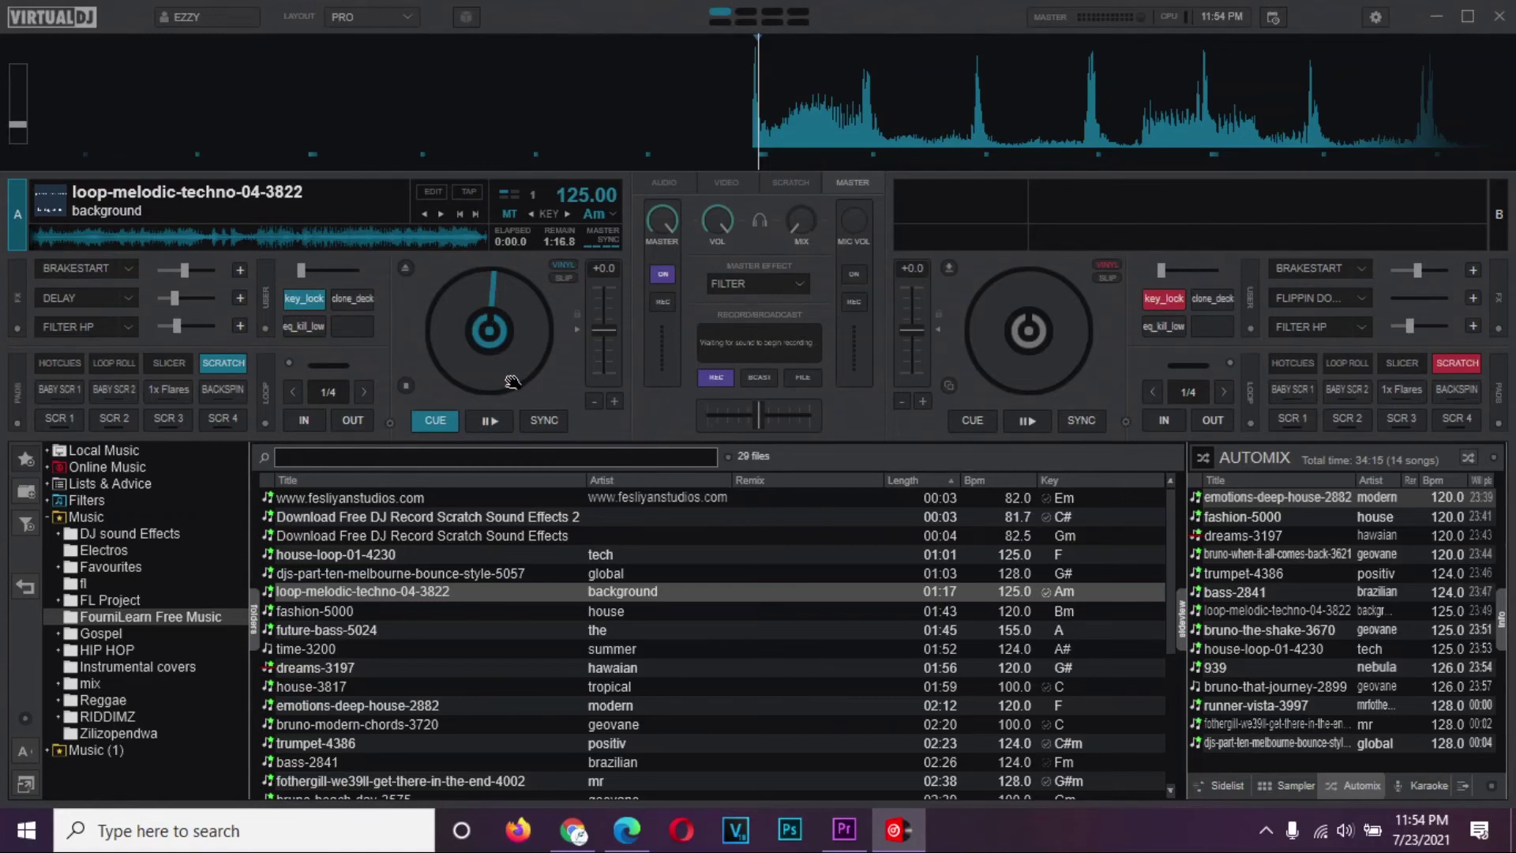
{"action": "left_click", "coordinate": [726, 182]}
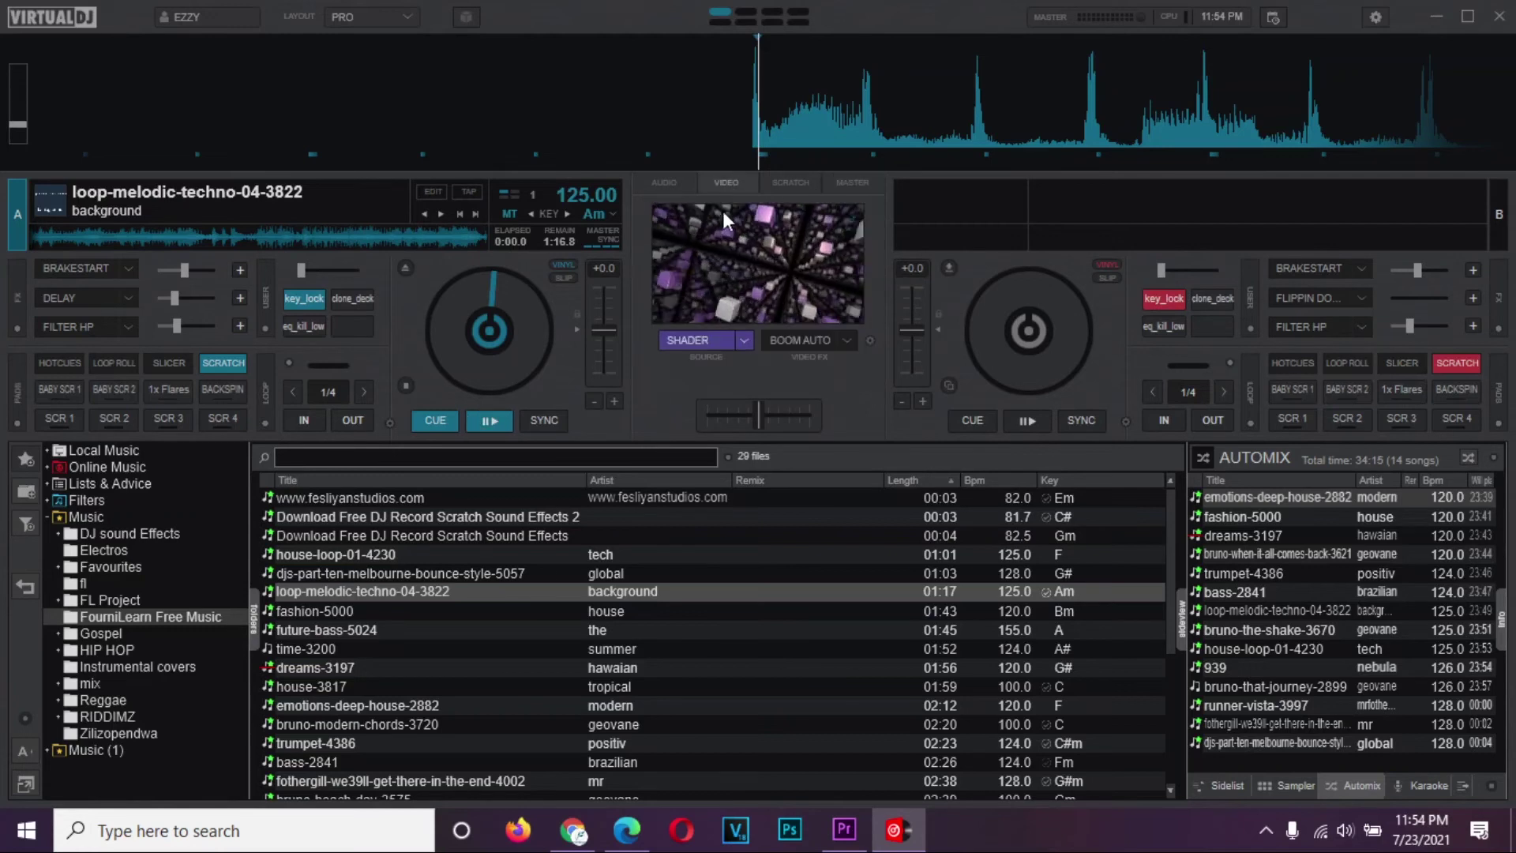
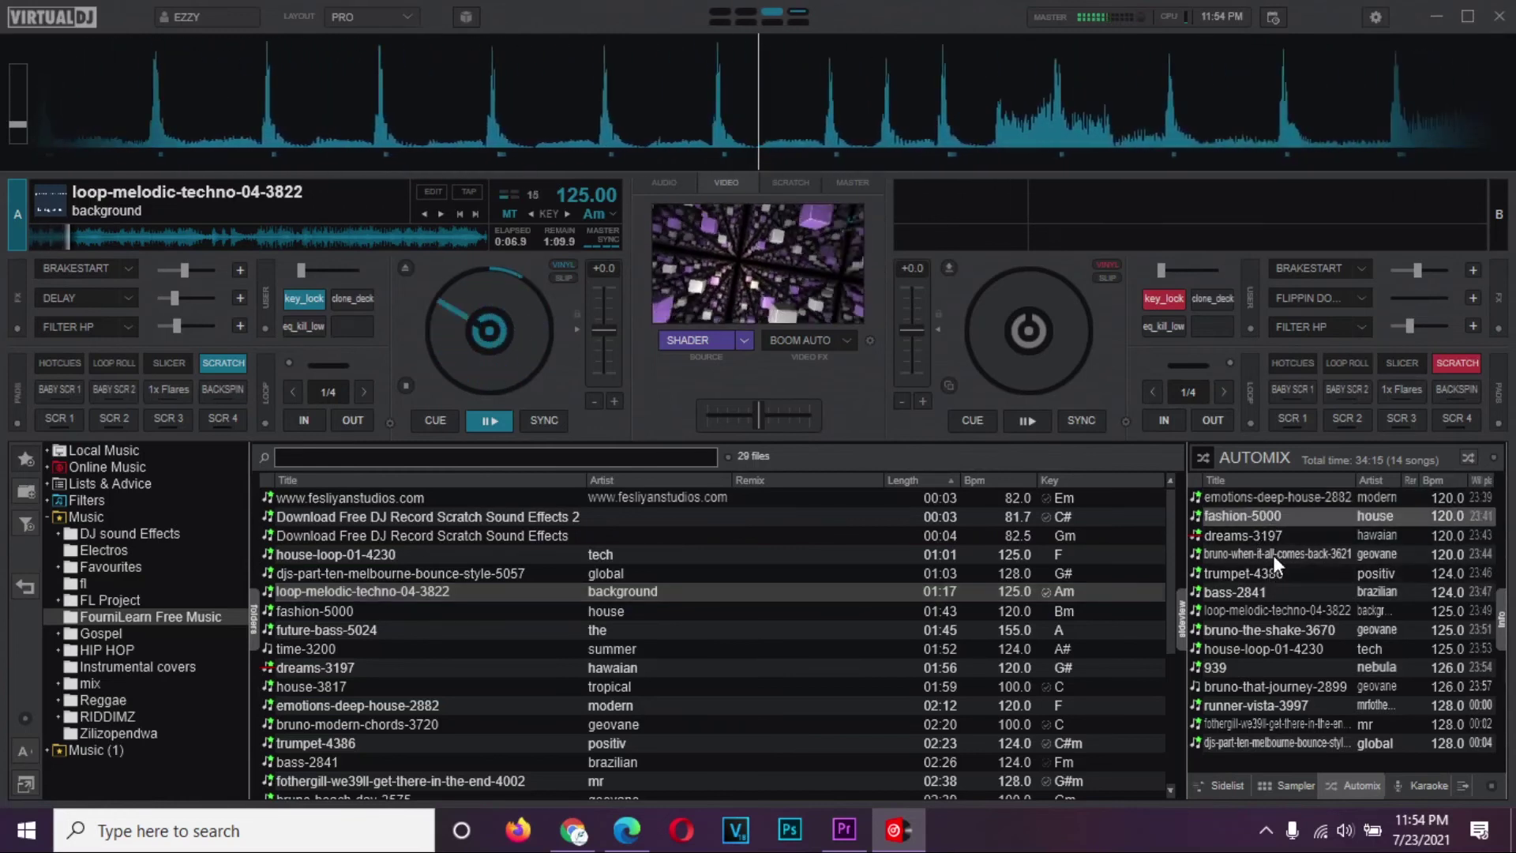
- Mix in bruno-when-it-all-comes-back-3621 on deck B, beat-aligned with deck A, and switch deck A's Filter HP effect on and off
{"action": "left_click_drag", "start_coordinate": [1272, 554], "coordinate": [1092, 318]}
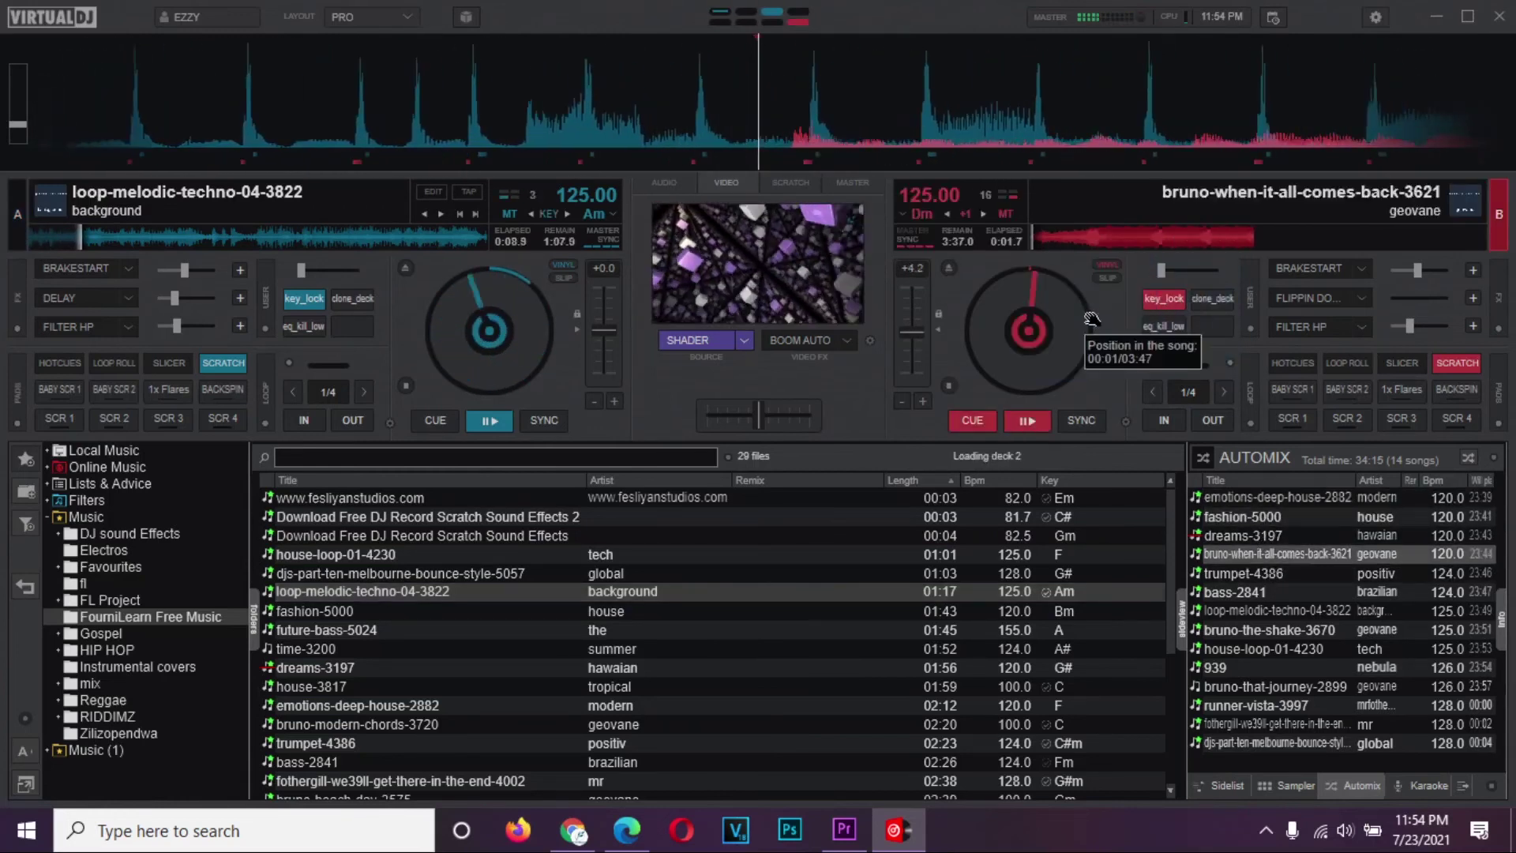
{"action": "left_click_drag", "start_coordinate": [979, 140], "coordinate": [953, 147]}
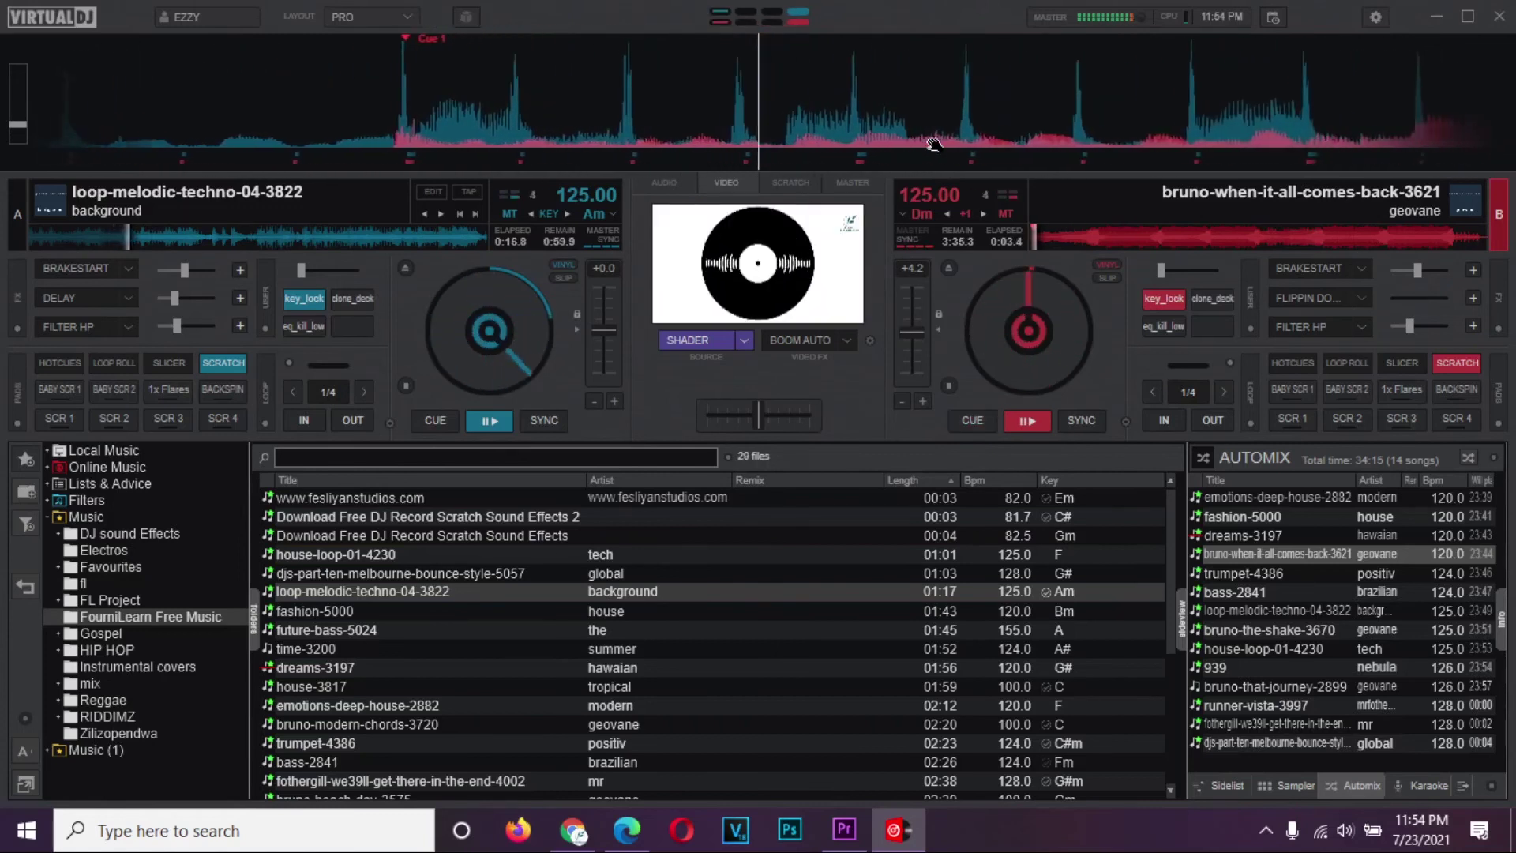
{"action": "left_click", "coordinate": [68, 330]}
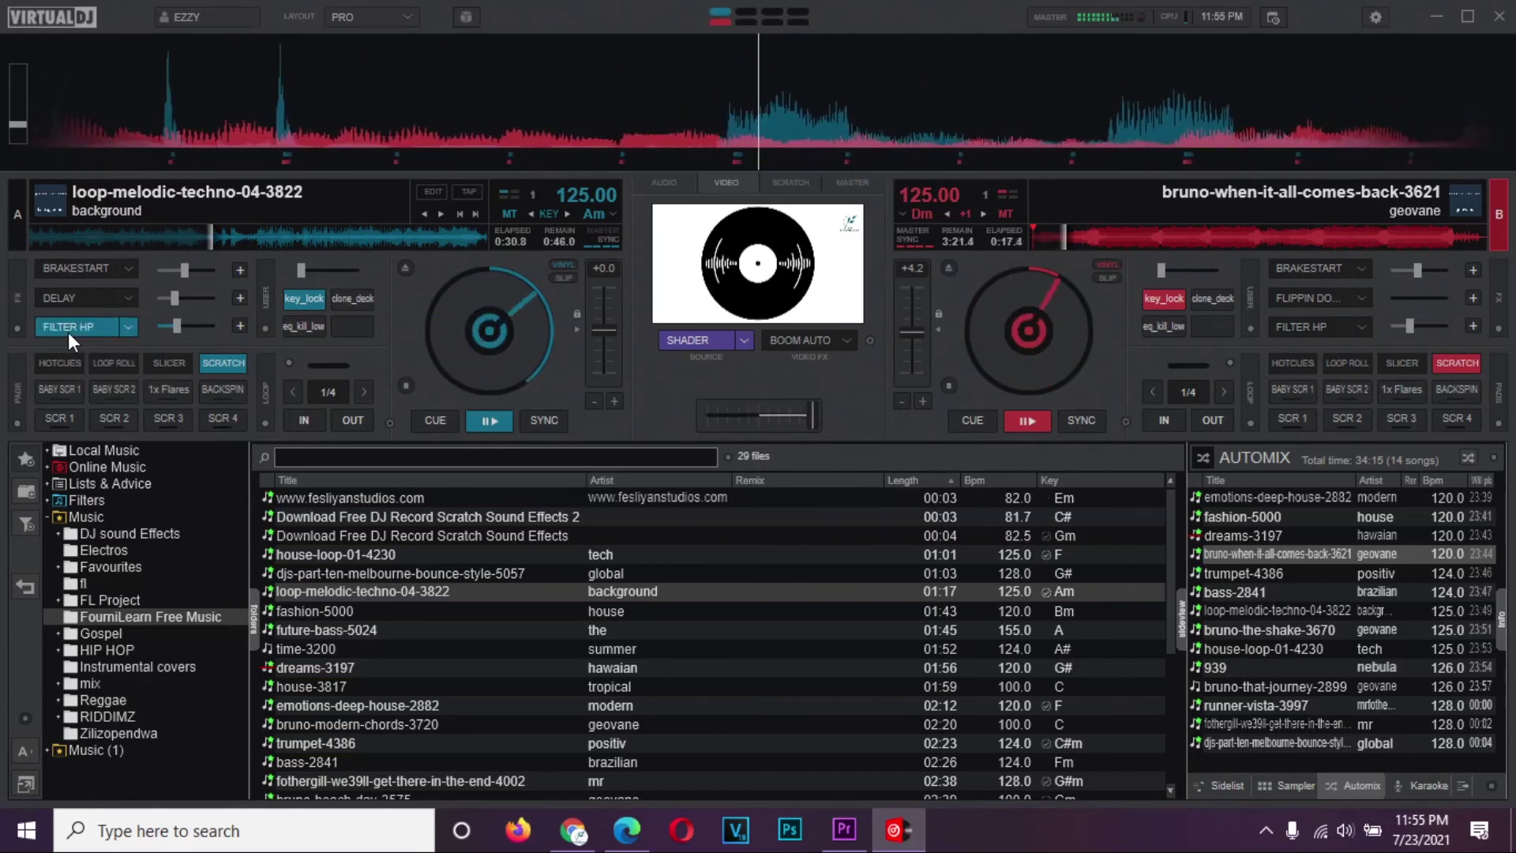
{"action": "left_click", "coordinate": [67, 330]}
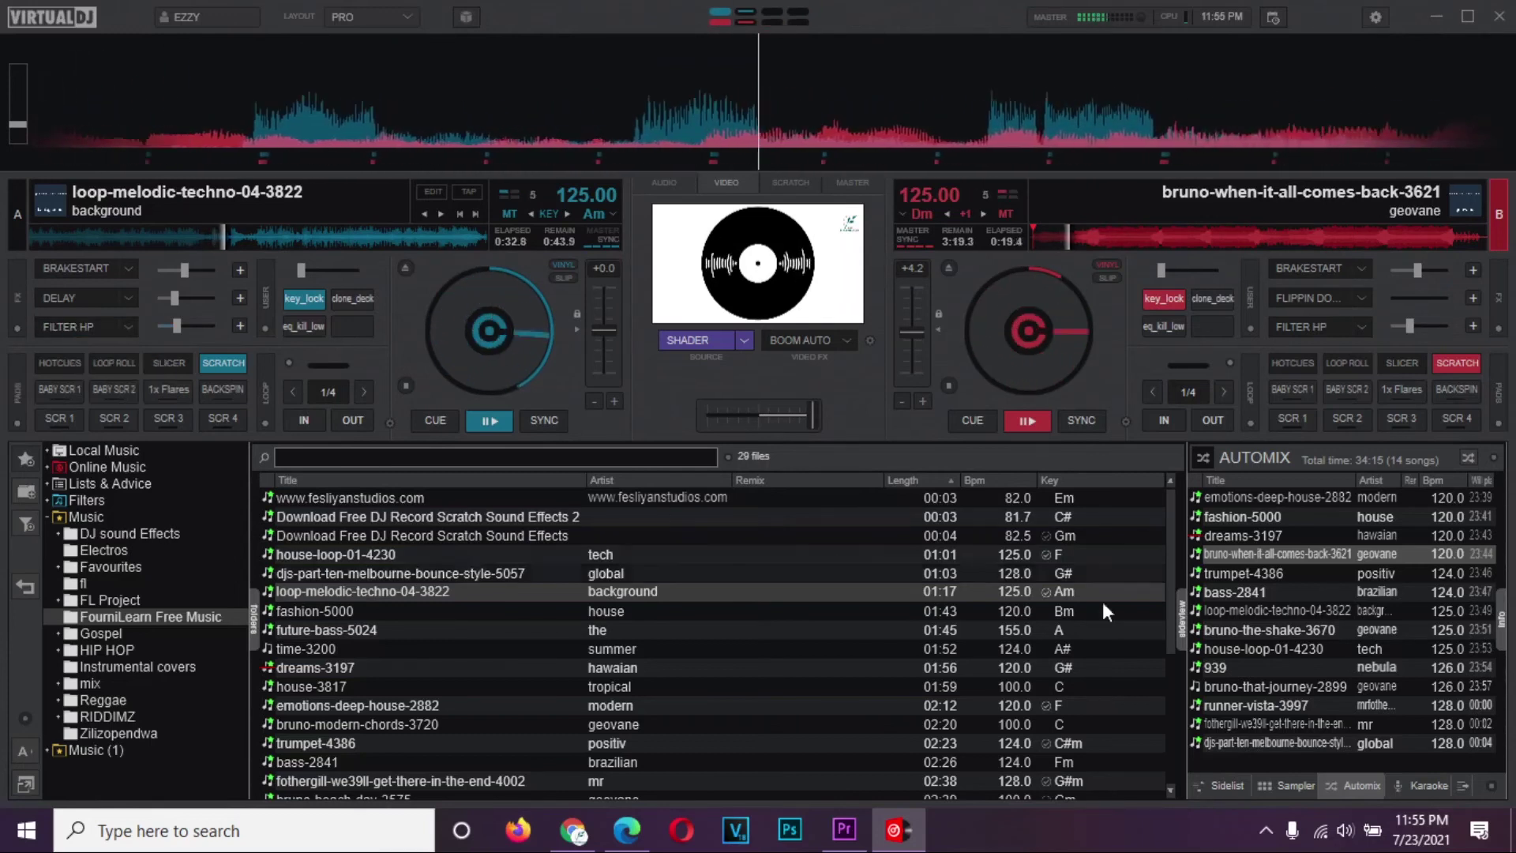
- Load and play bass-2841 on deck A, and turn on the Filter HP effect on deck B
{"action": "left_click_drag", "start_coordinate": [1260, 598], "coordinate": [547, 263]}
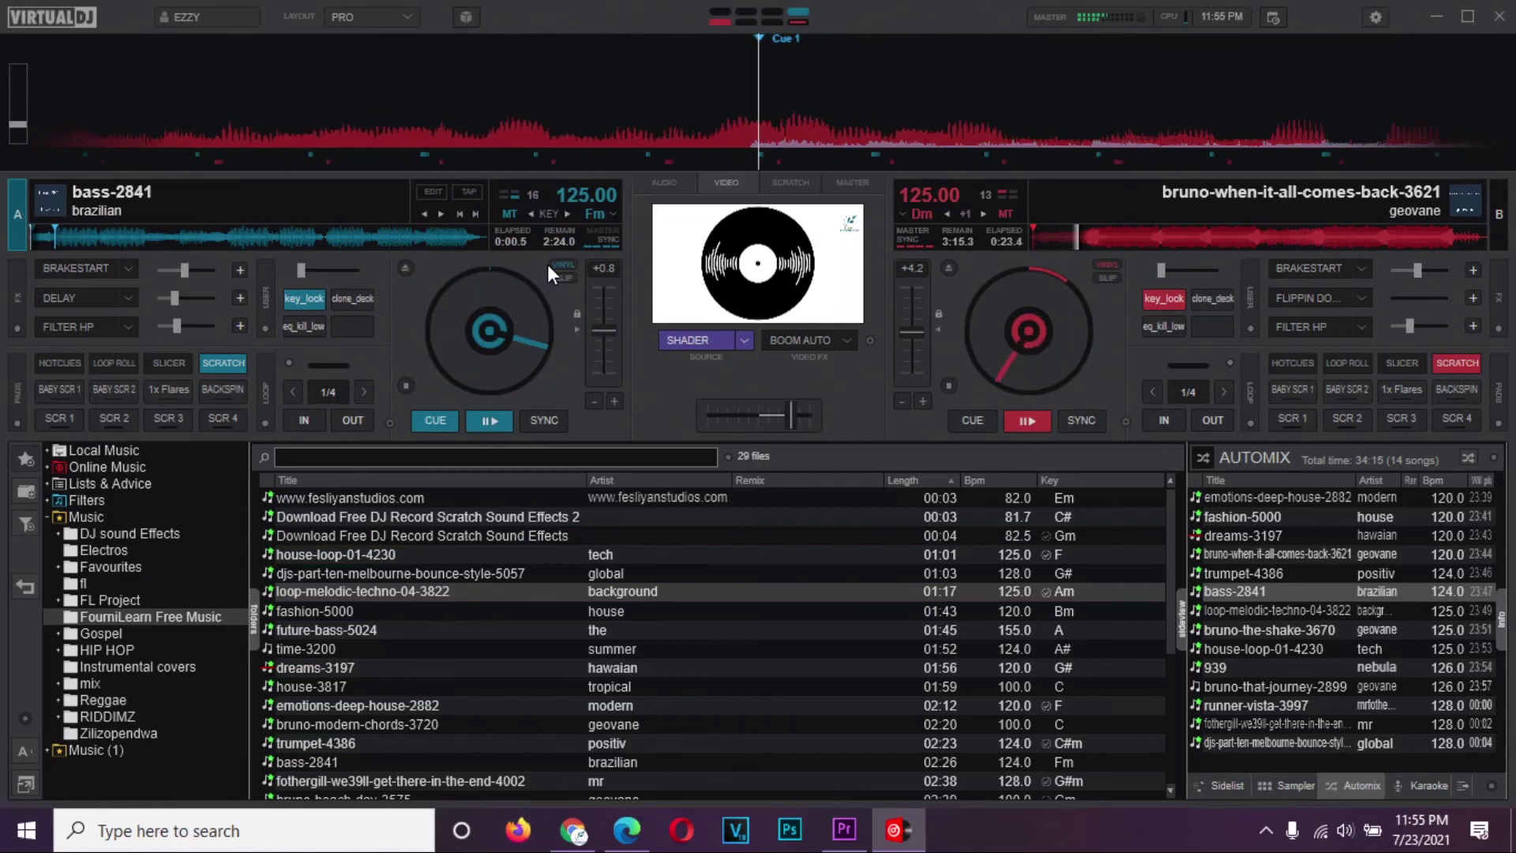
{"action": "key", "text": "space"}
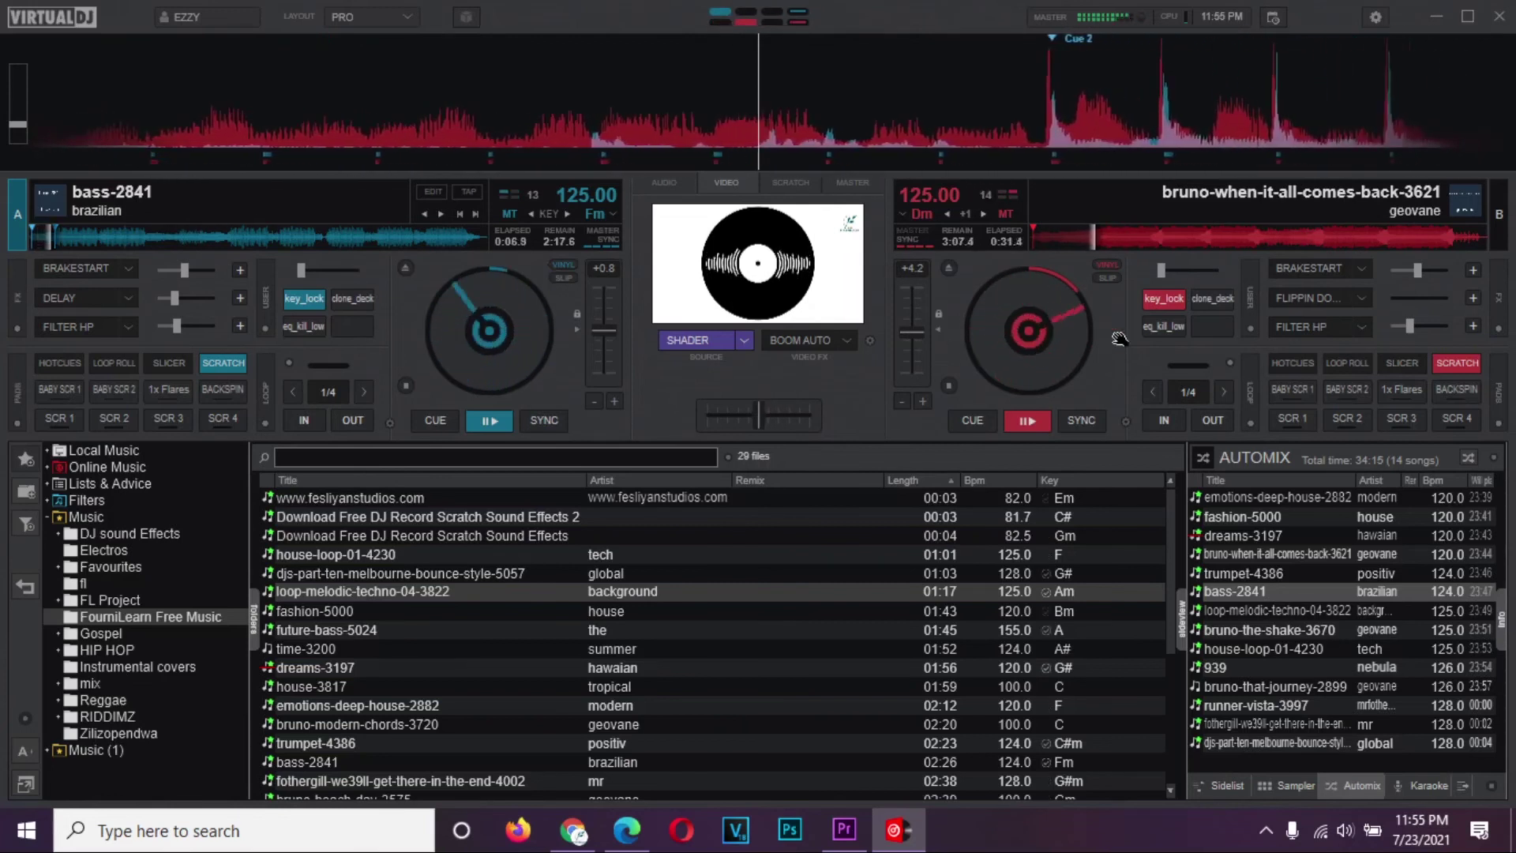
{"action": "left_click", "coordinate": [1304, 328]}
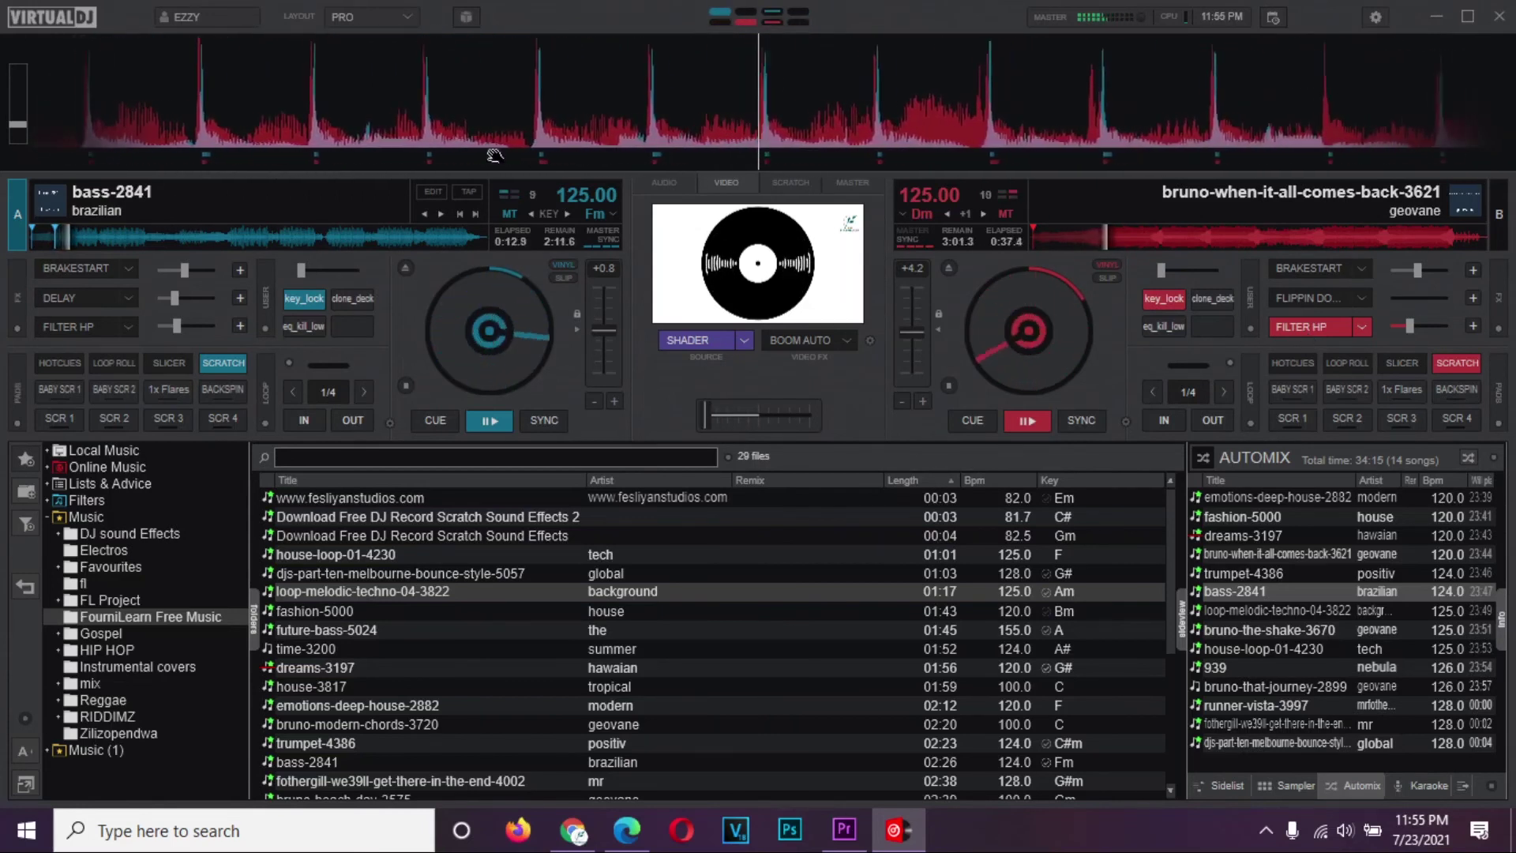
- Apply the Brakestart effect to bass-2841 on deck A, replay the track, and return it to Cue 1
{"action": "left_click", "coordinate": [77, 270]}
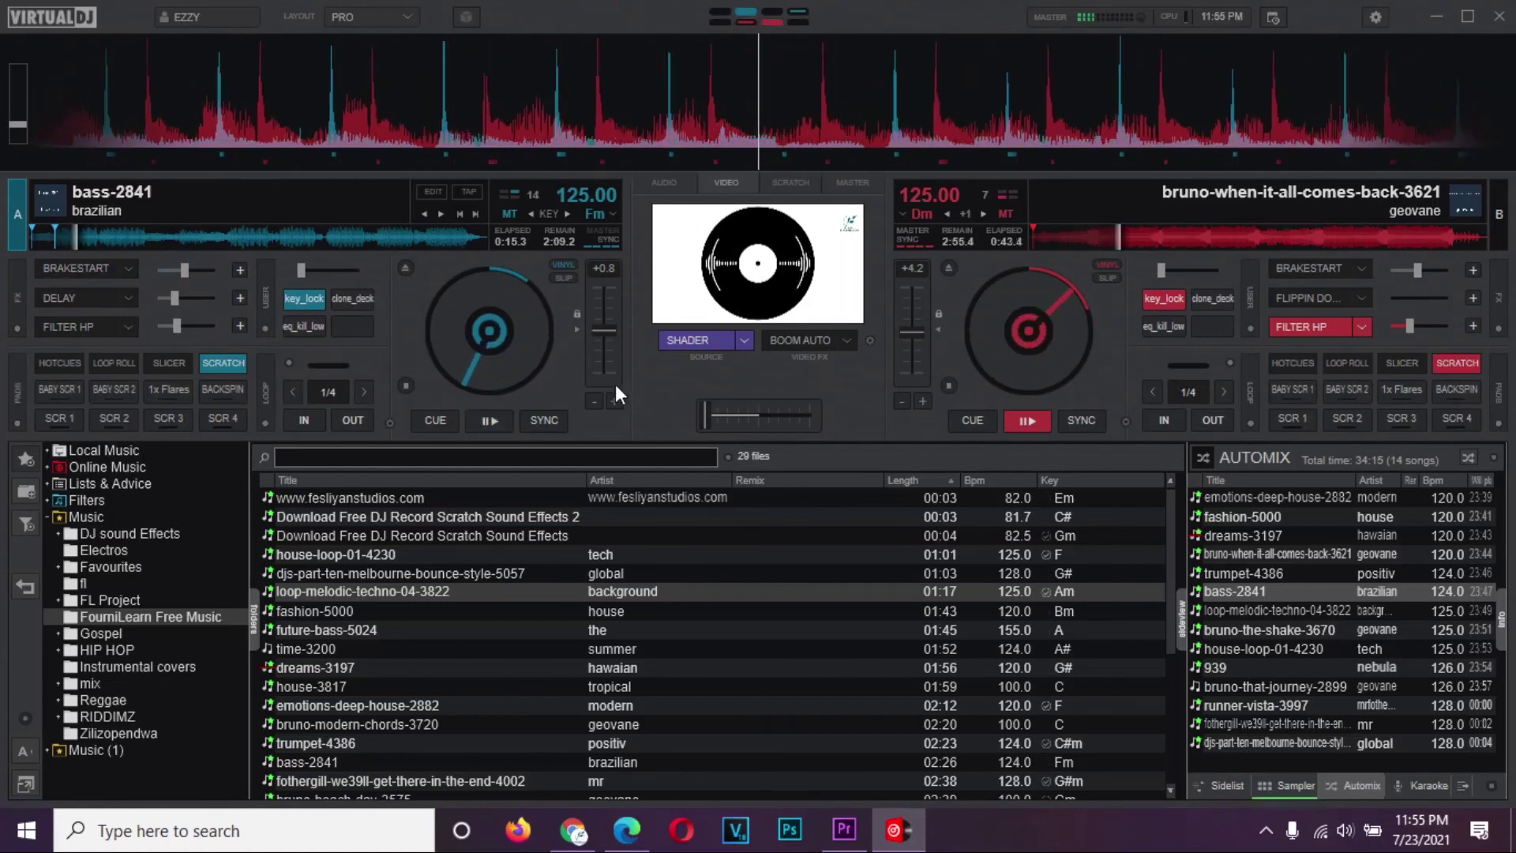
{"action": "key", "text": "q"}
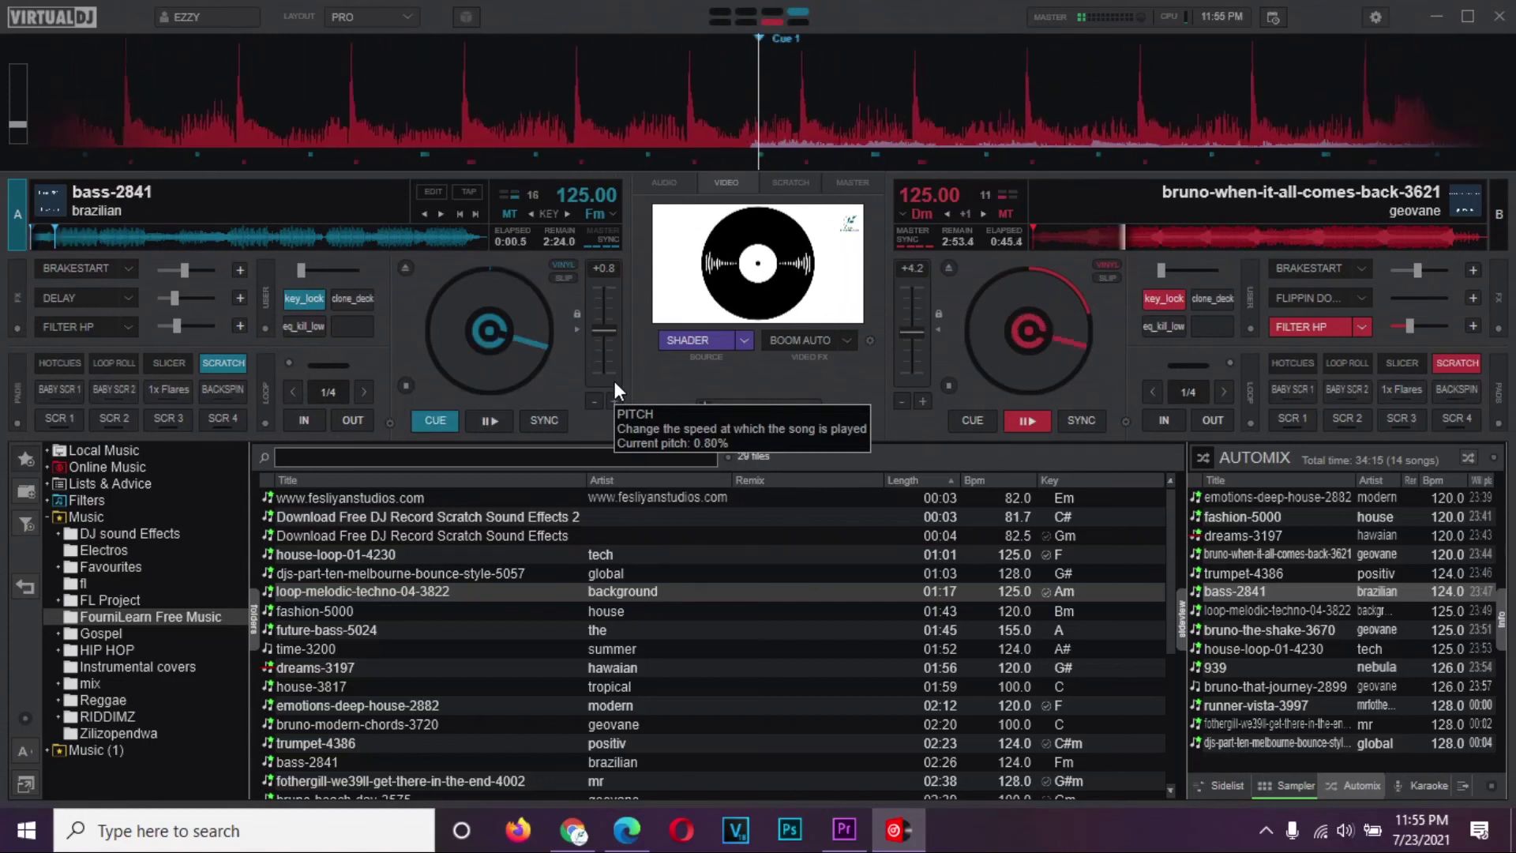
{"action": "key", "text": "w"}
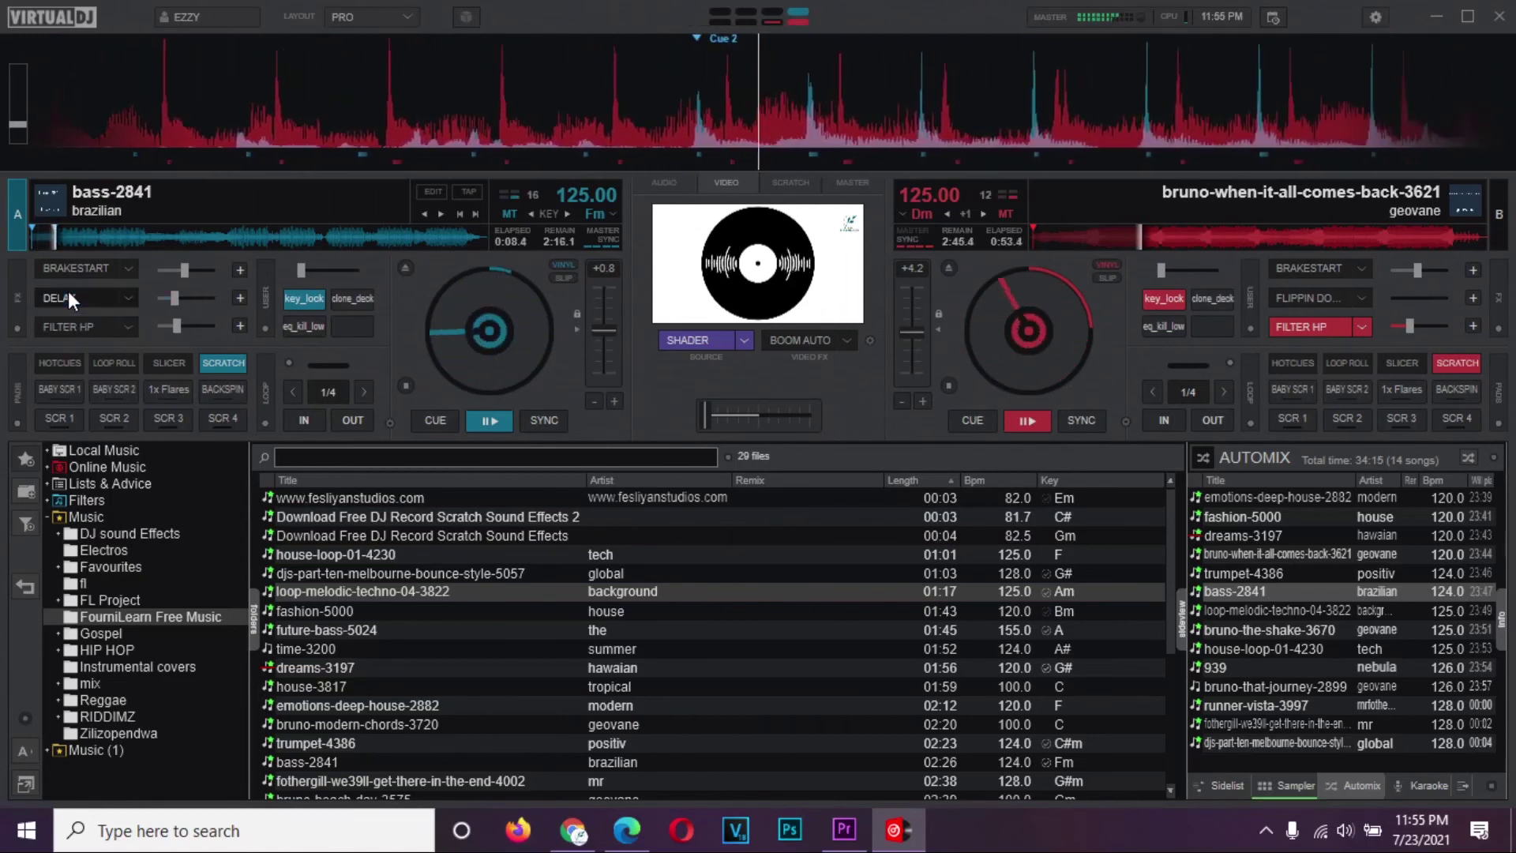
{"action": "key", "text": "c"}
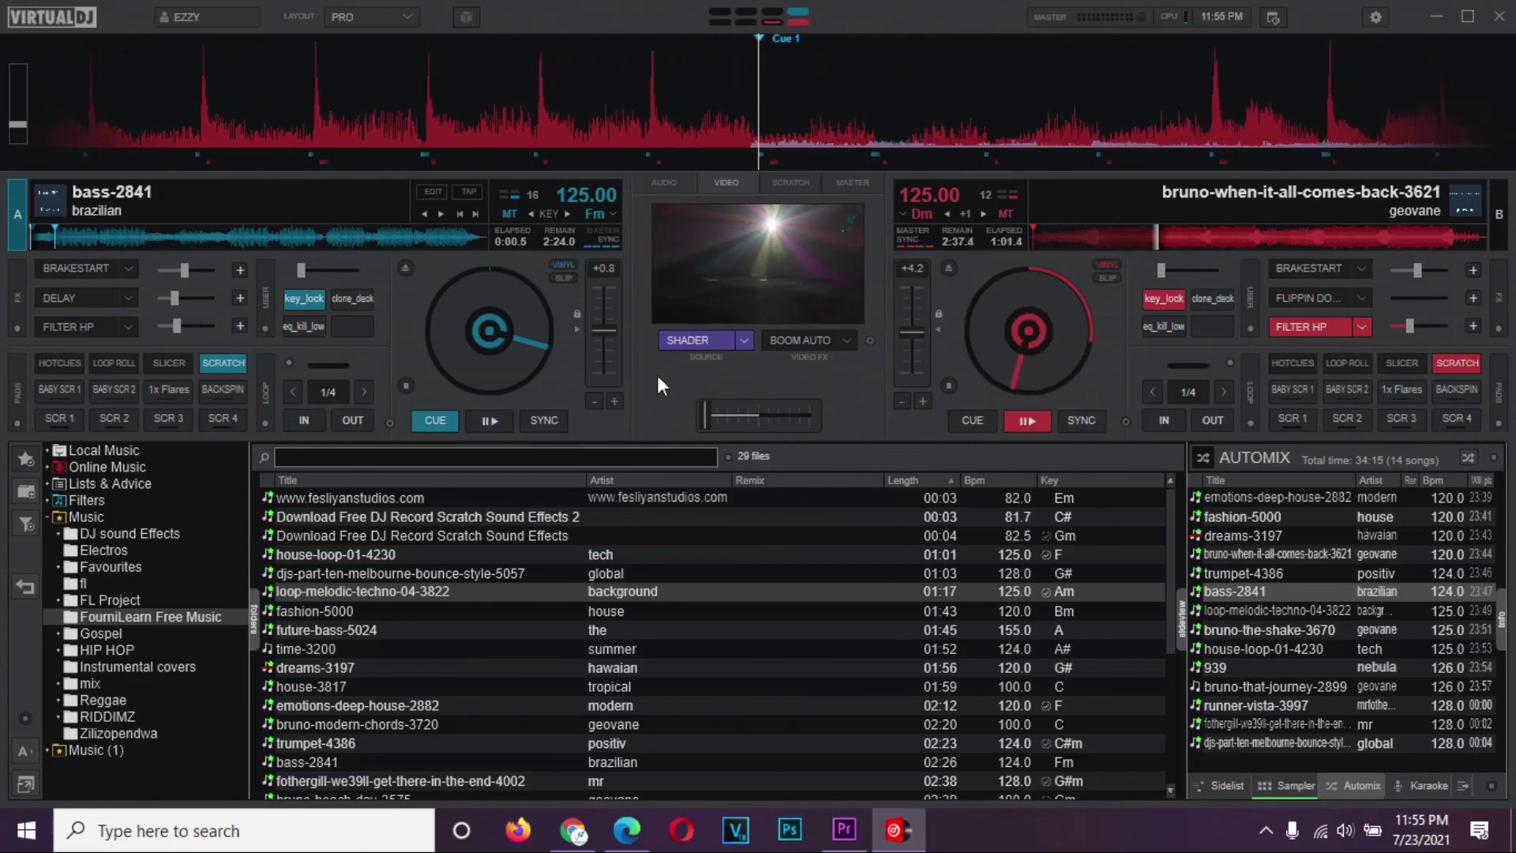
- Stop the mix recording from the master controls and also end the recording in the record settings
{"action": "left_click", "coordinate": [848, 181]}
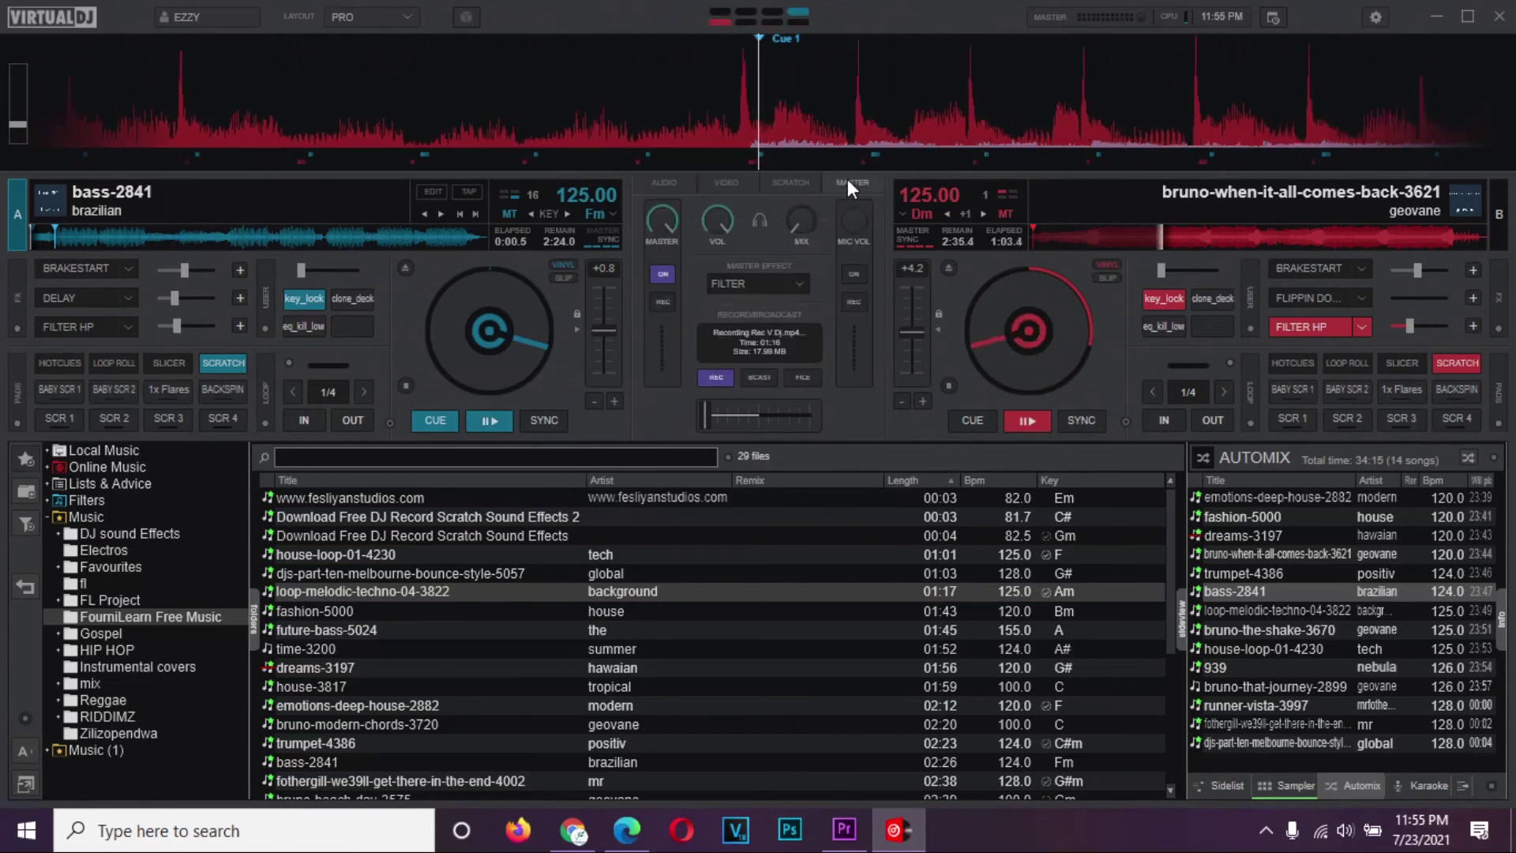
{"action": "left_click", "coordinate": [718, 378]}
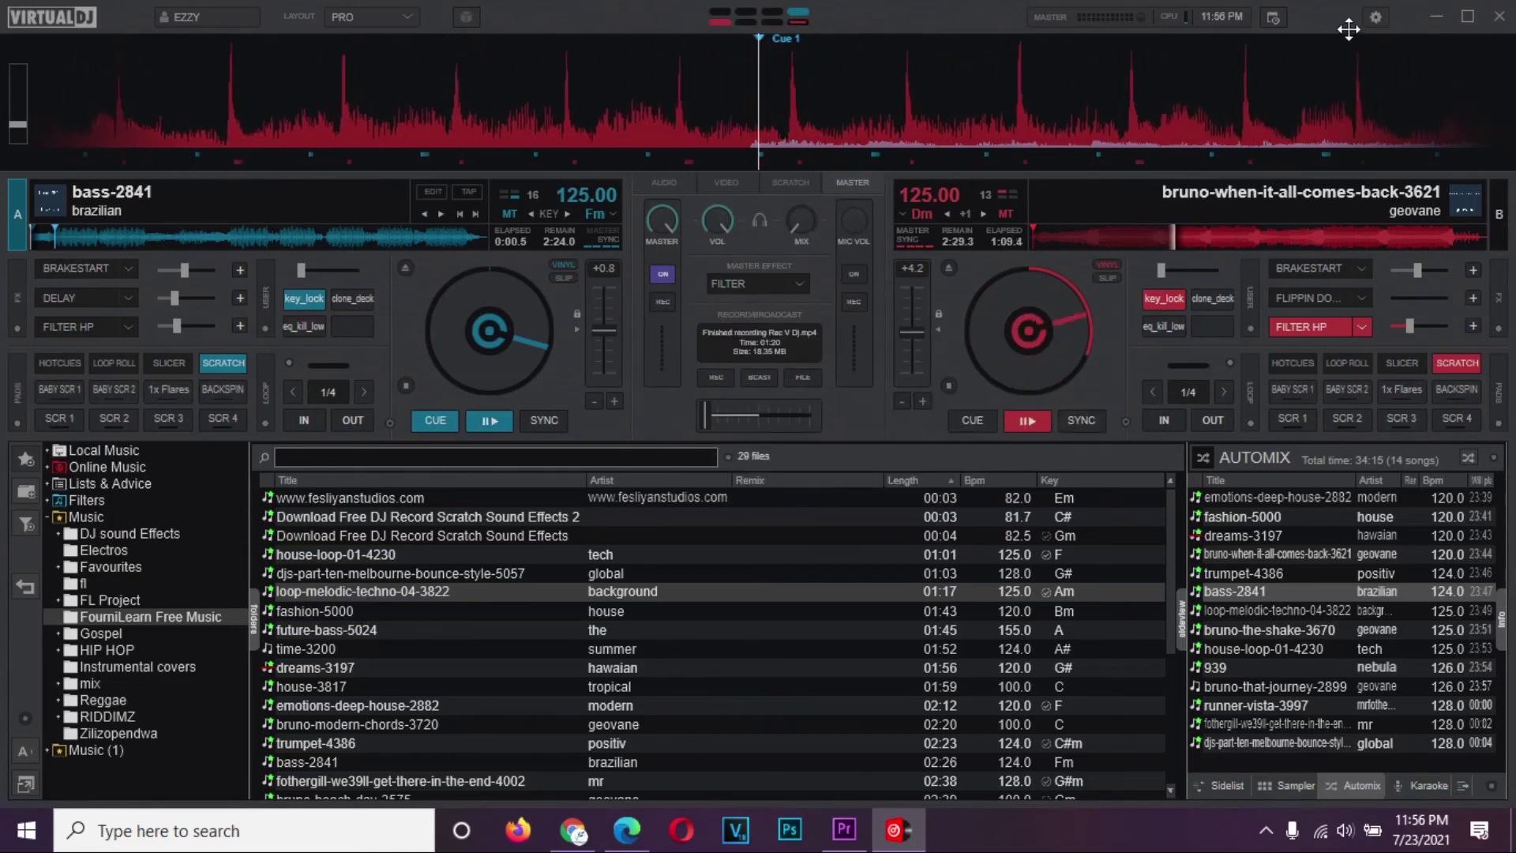
{"action": "left_click", "coordinate": [1373, 16]}
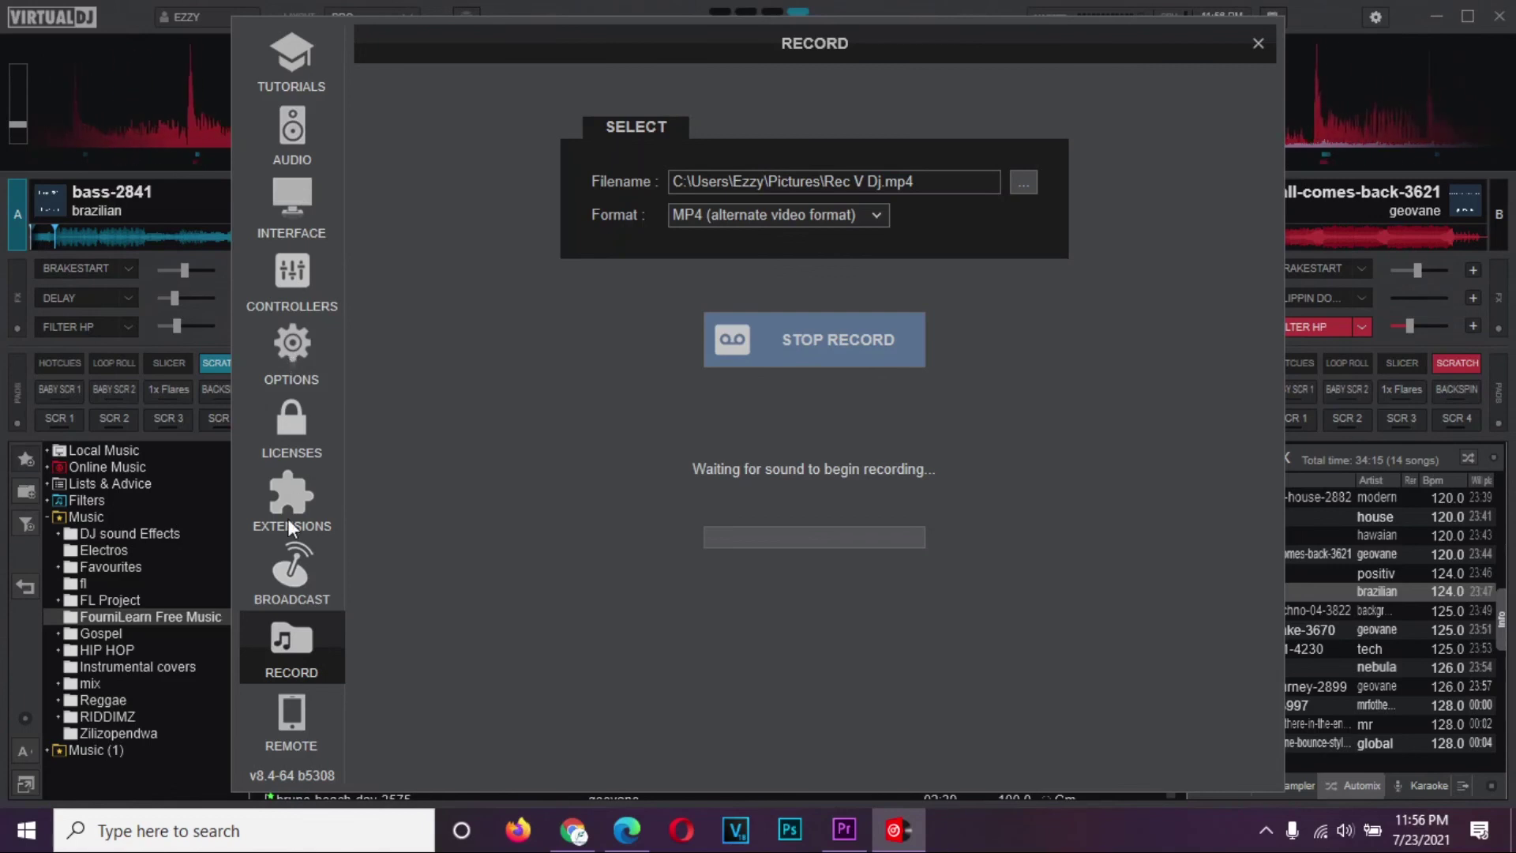
{"action": "left_click", "coordinate": [792, 322]}
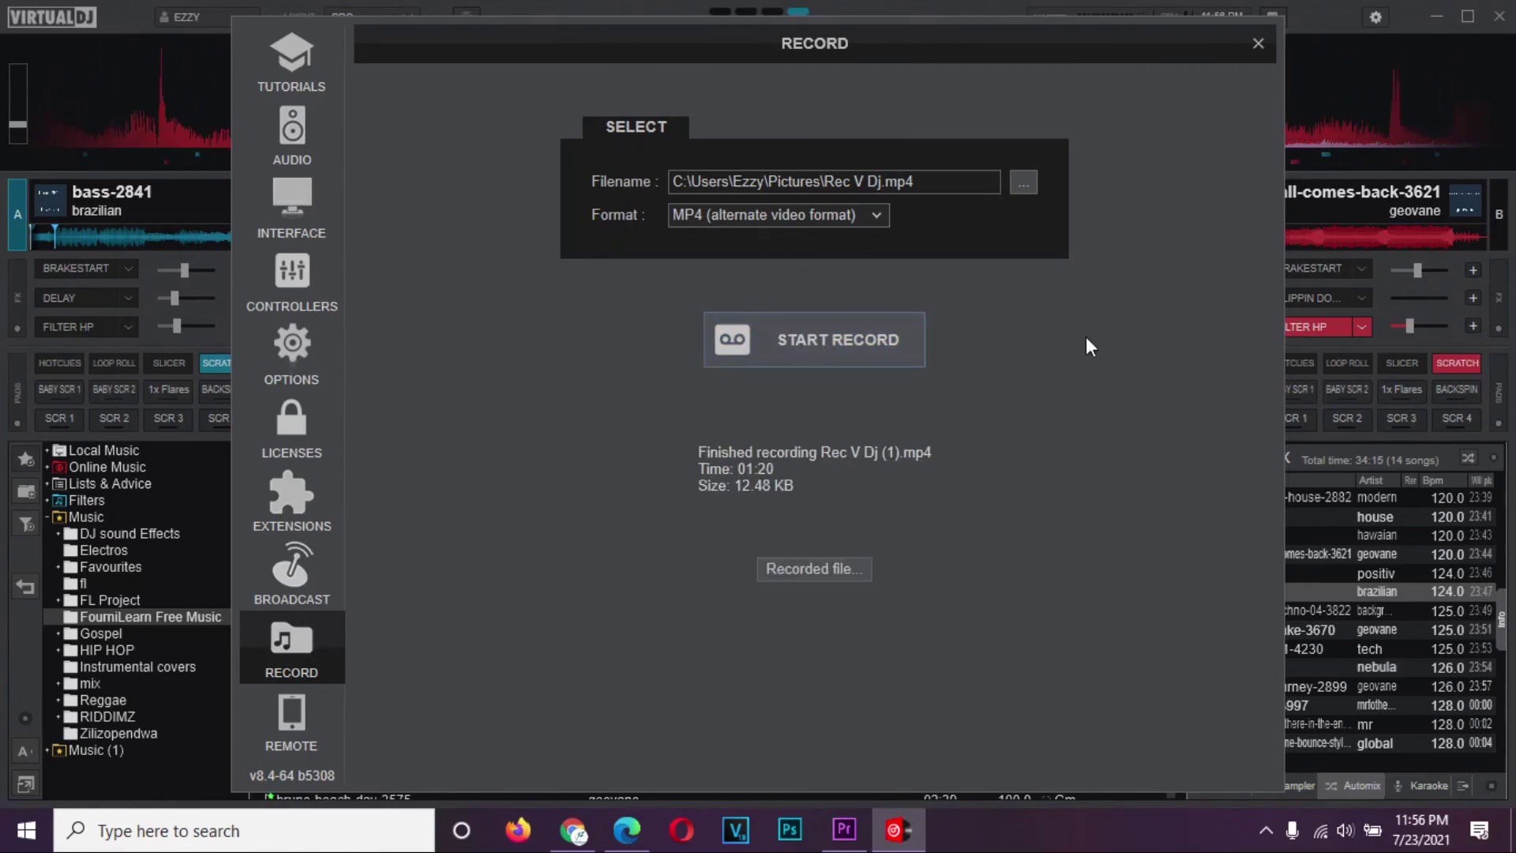
- Show the recorded file in Explorer, select Rec V Dj.mp4 in the Pictures folder, and close the folder window
{"action": "left_click", "coordinate": [835, 565]}
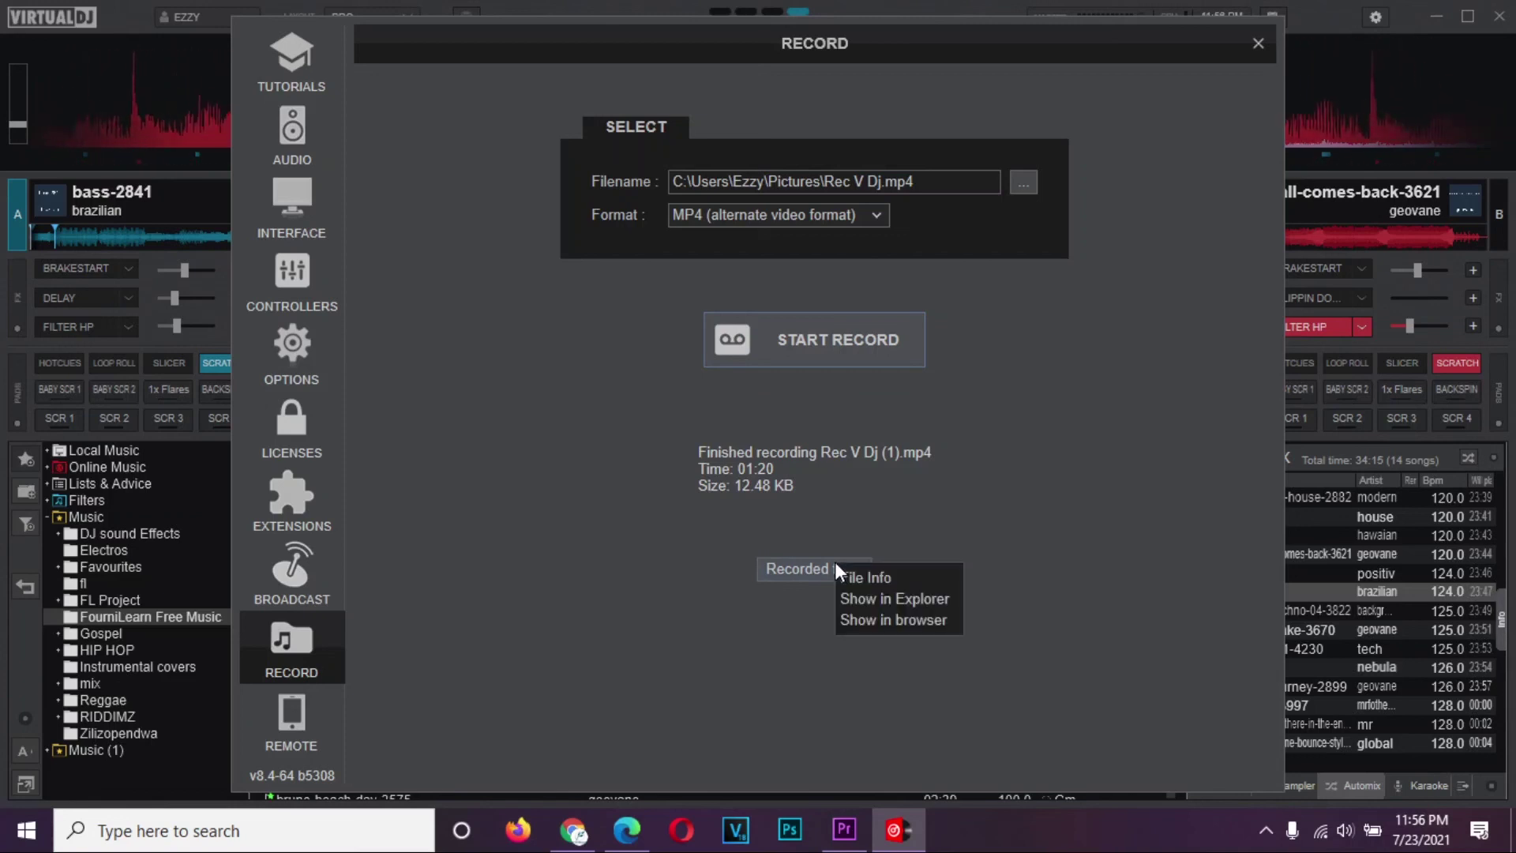
{"action": "left_click", "coordinate": [878, 606]}
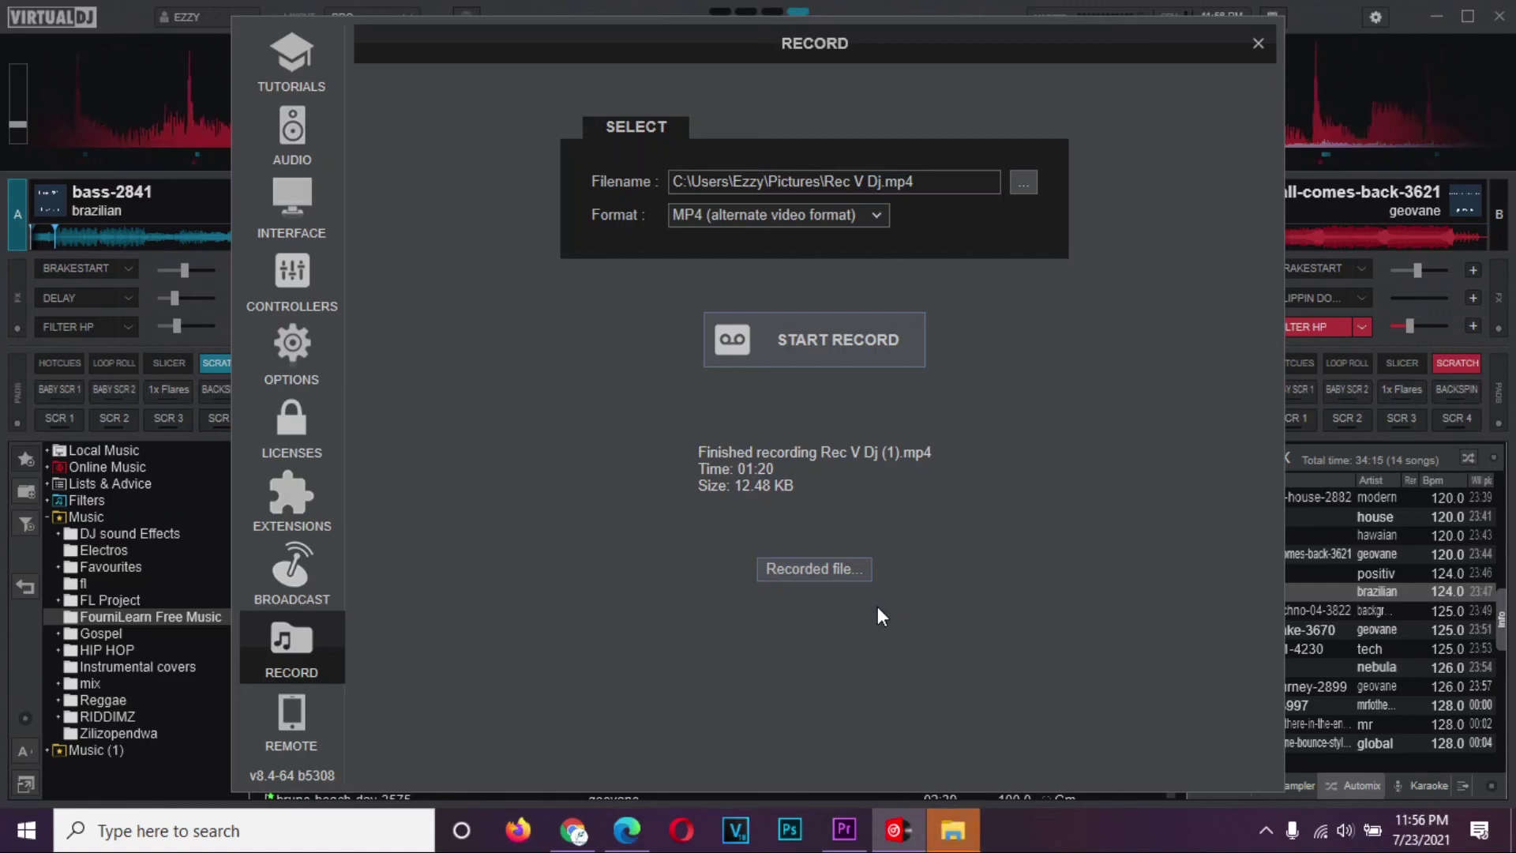
{"action": "left_click", "coordinate": [953, 829]}
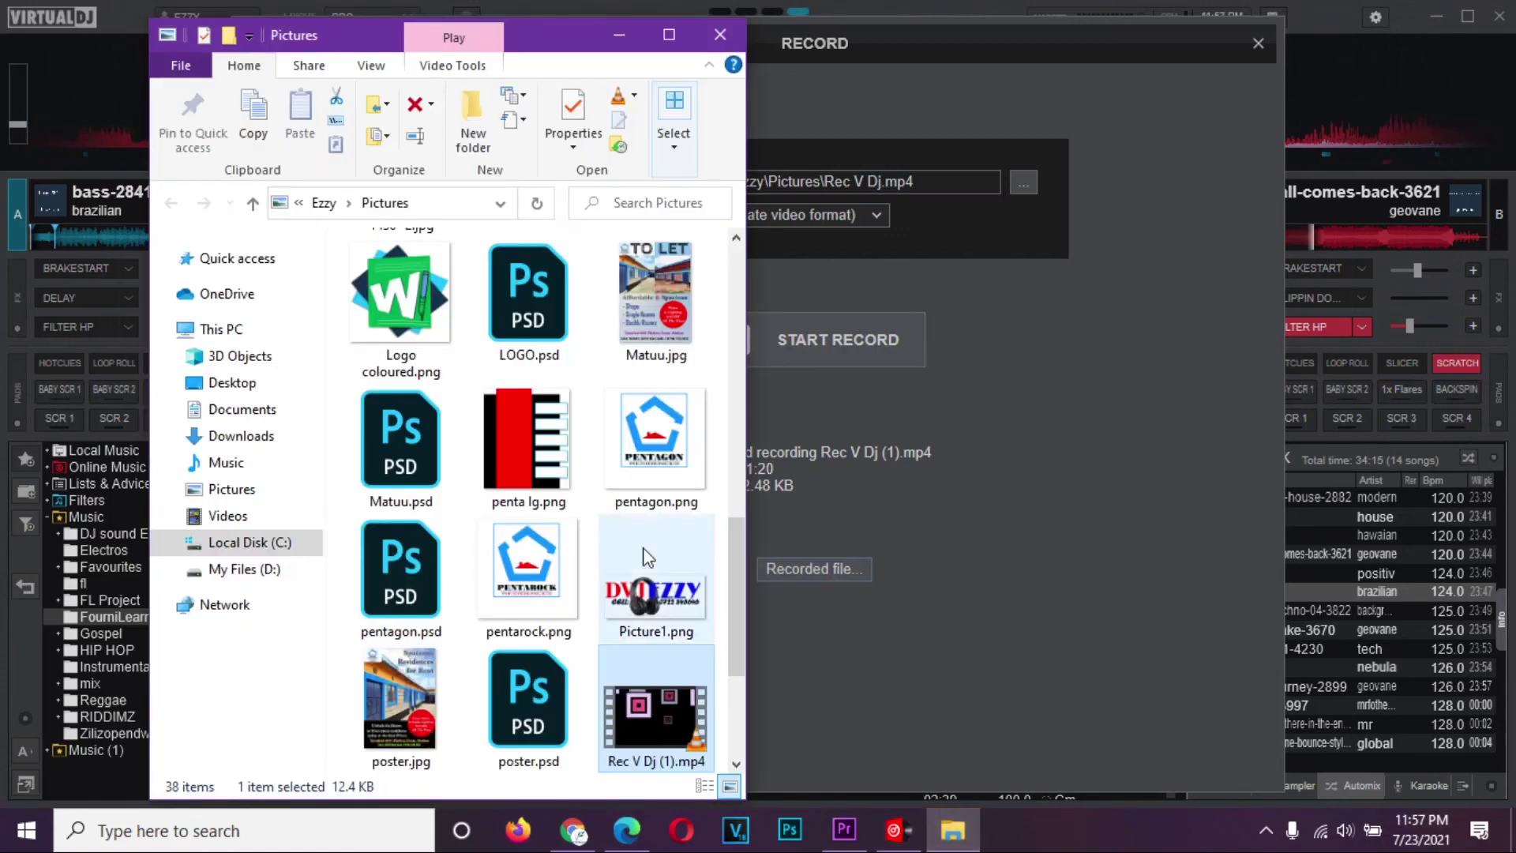
{"action": "scroll", "coordinate": [606, 692], "scroll_direction": "down", "scroll_amount": 2}
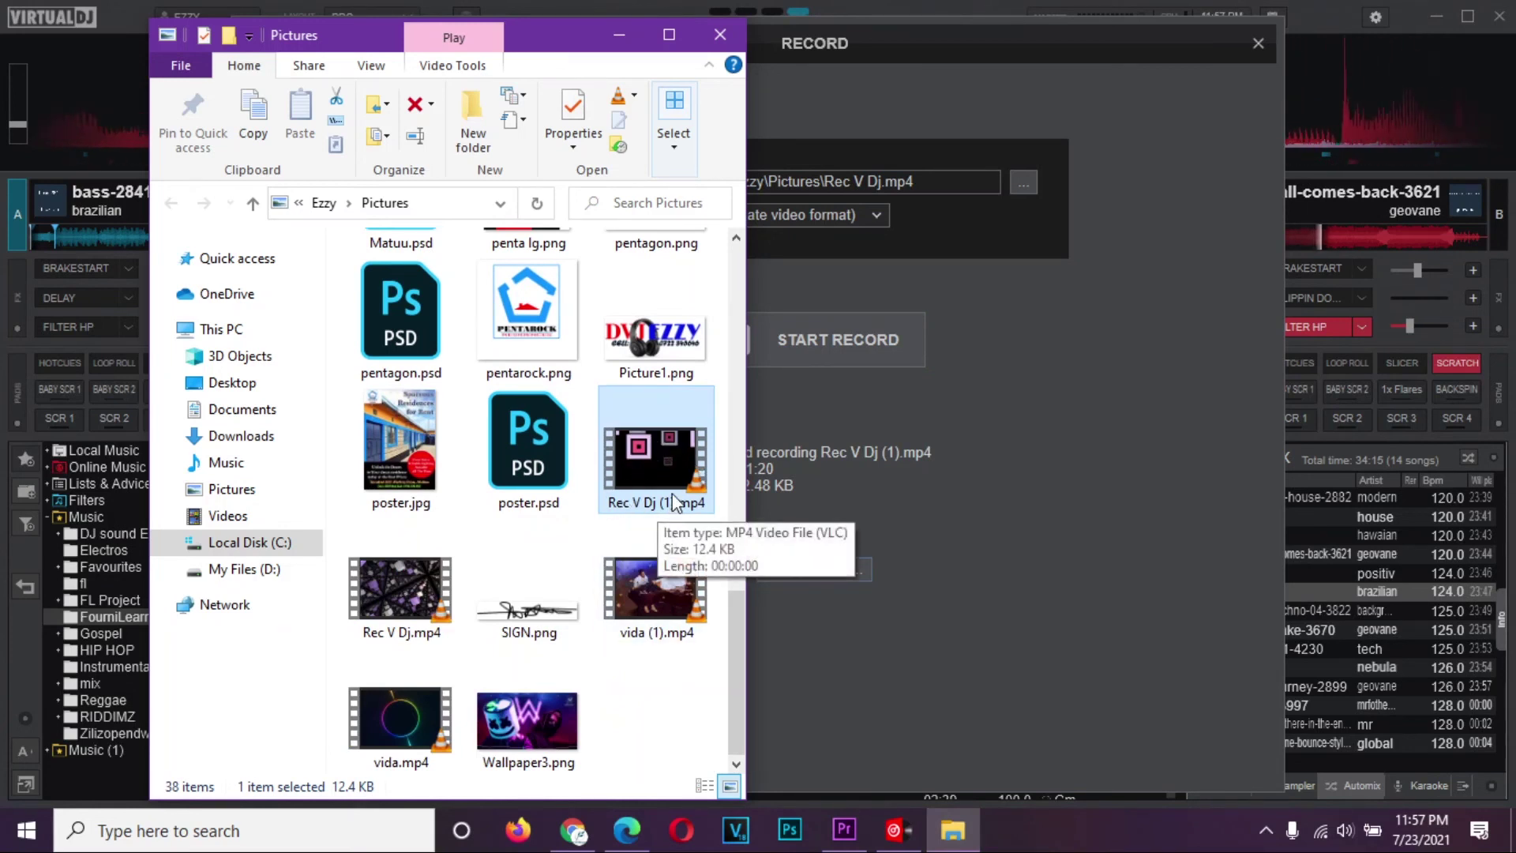
{"action": "key", "text": "Right"}
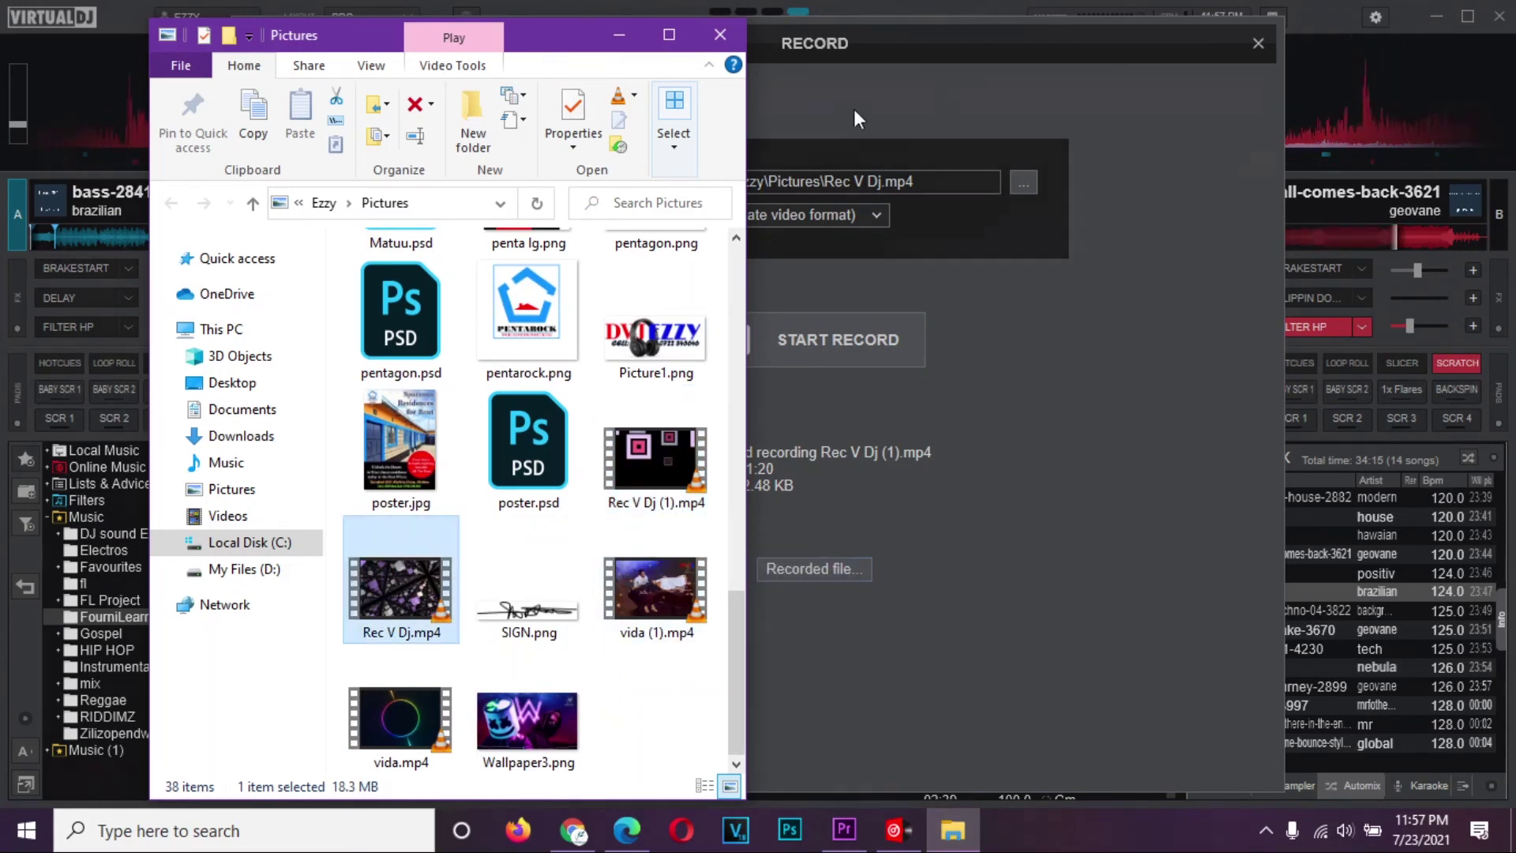
{"action": "left_click", "coordinate": [720, 35]}
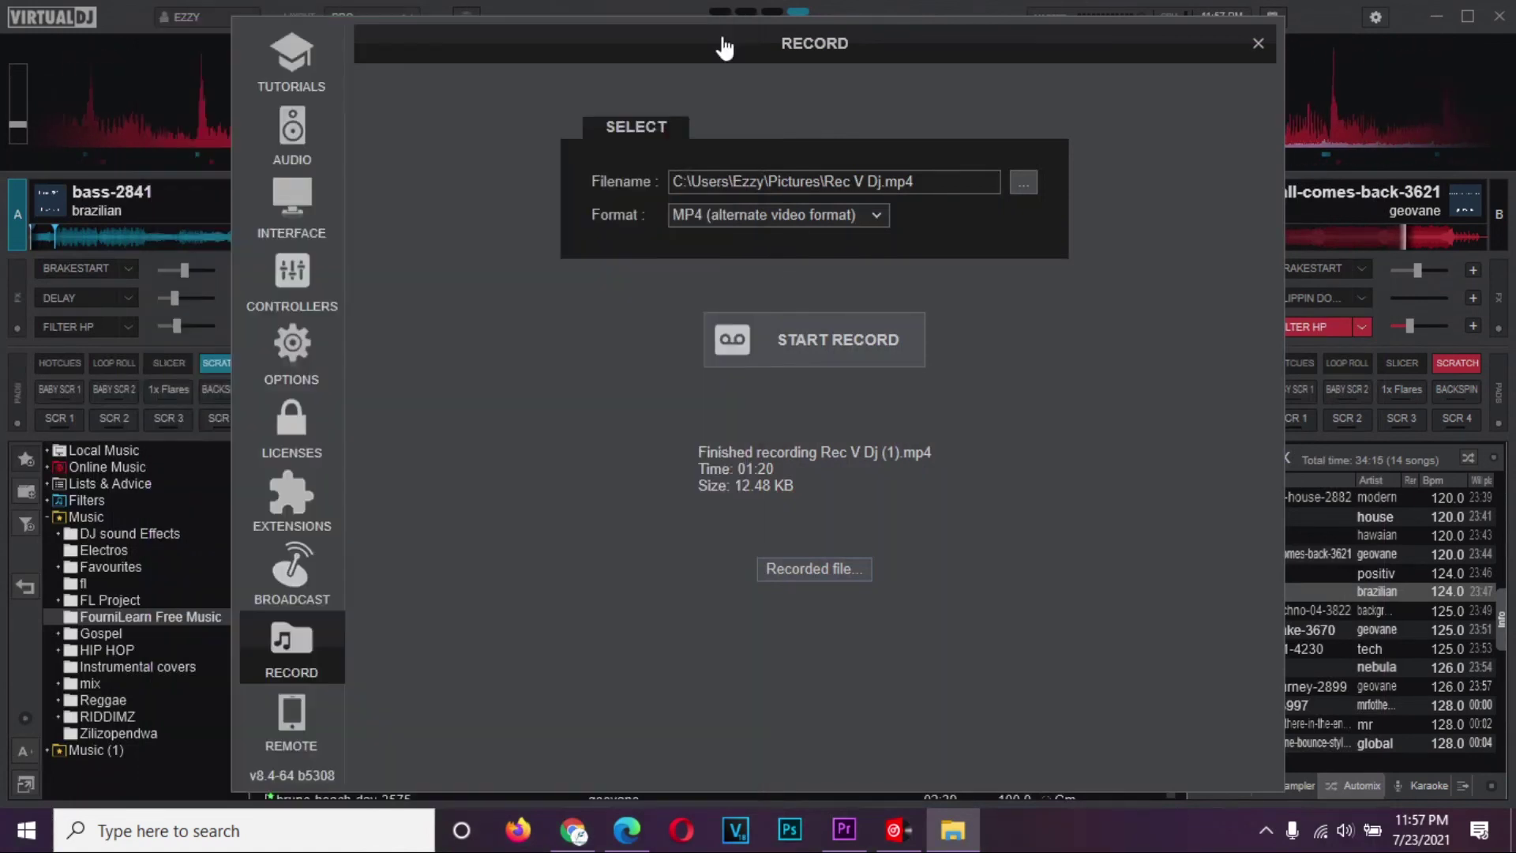
- Show the recorded file in the VirtualDJ browser and close the settings
{"action": "left_click", "coordinate": [821, 567]}
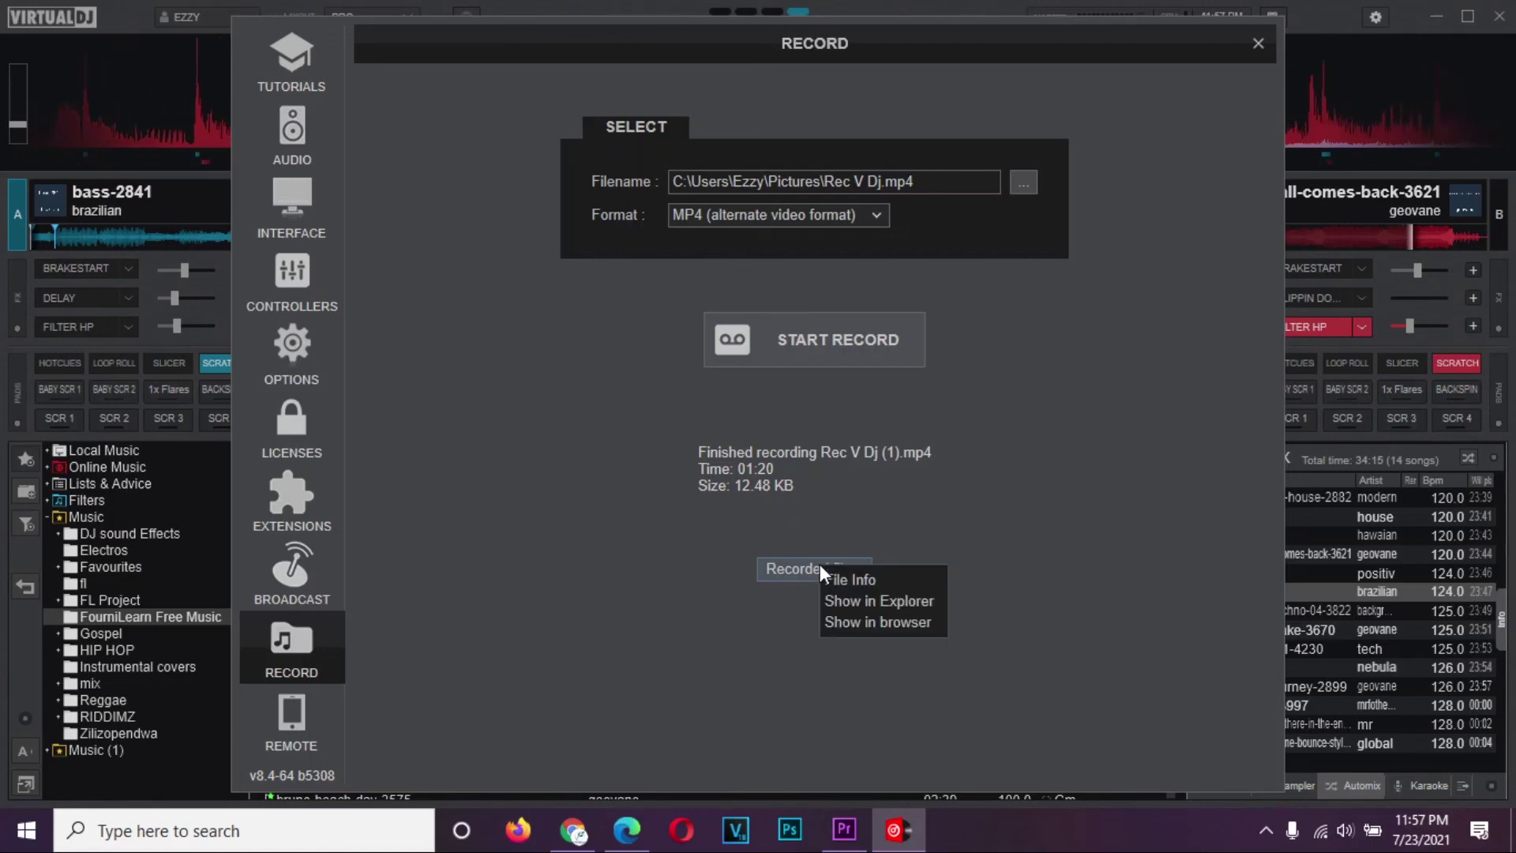
{"action": "left_click", "coordinate": [849, 622]}
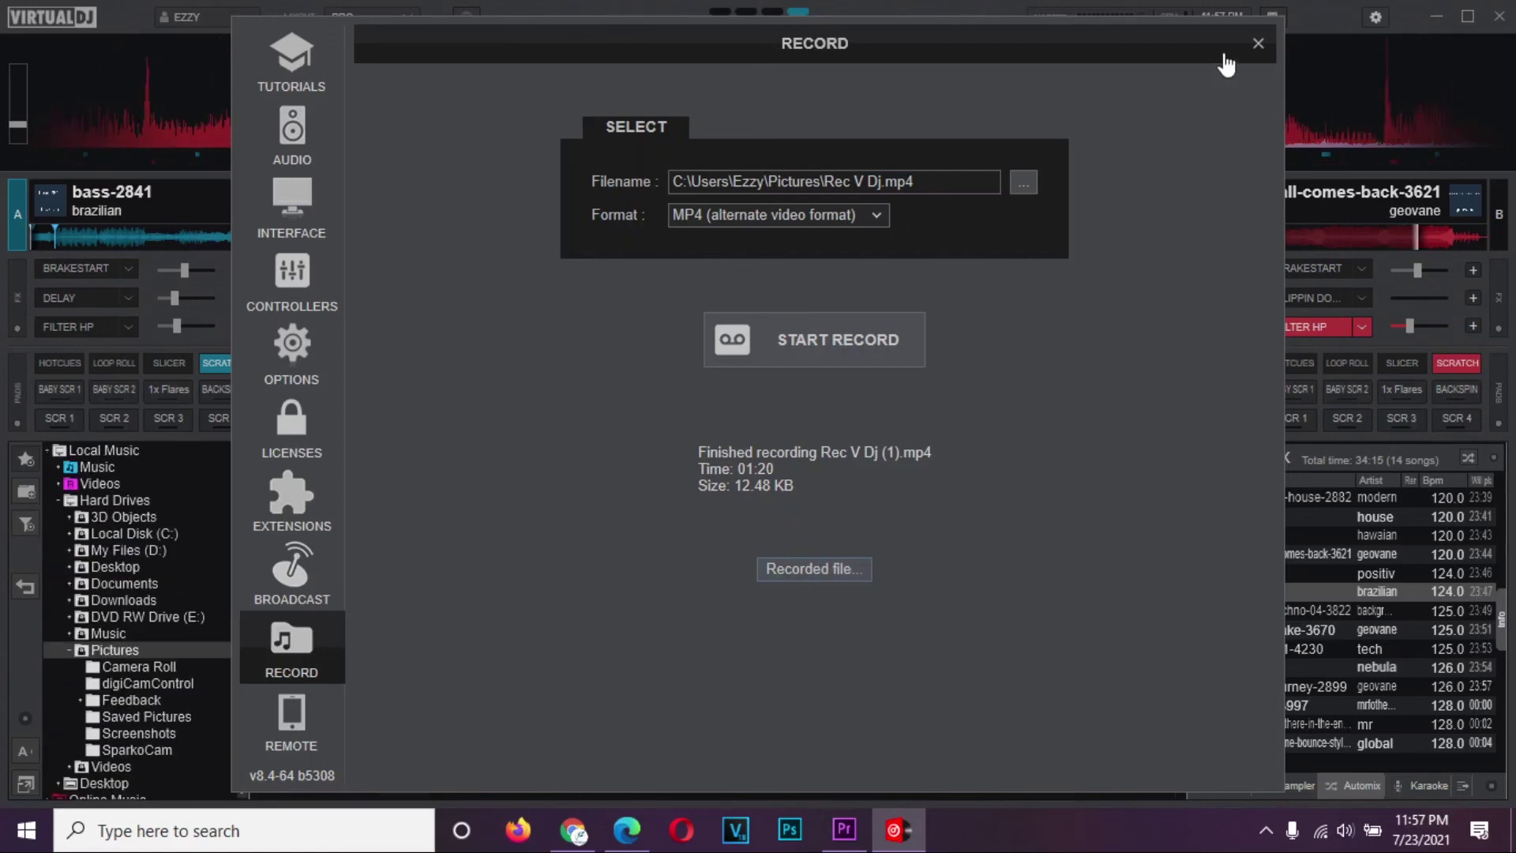
{"action": "left_click", "coordinate": [1255, 41]}
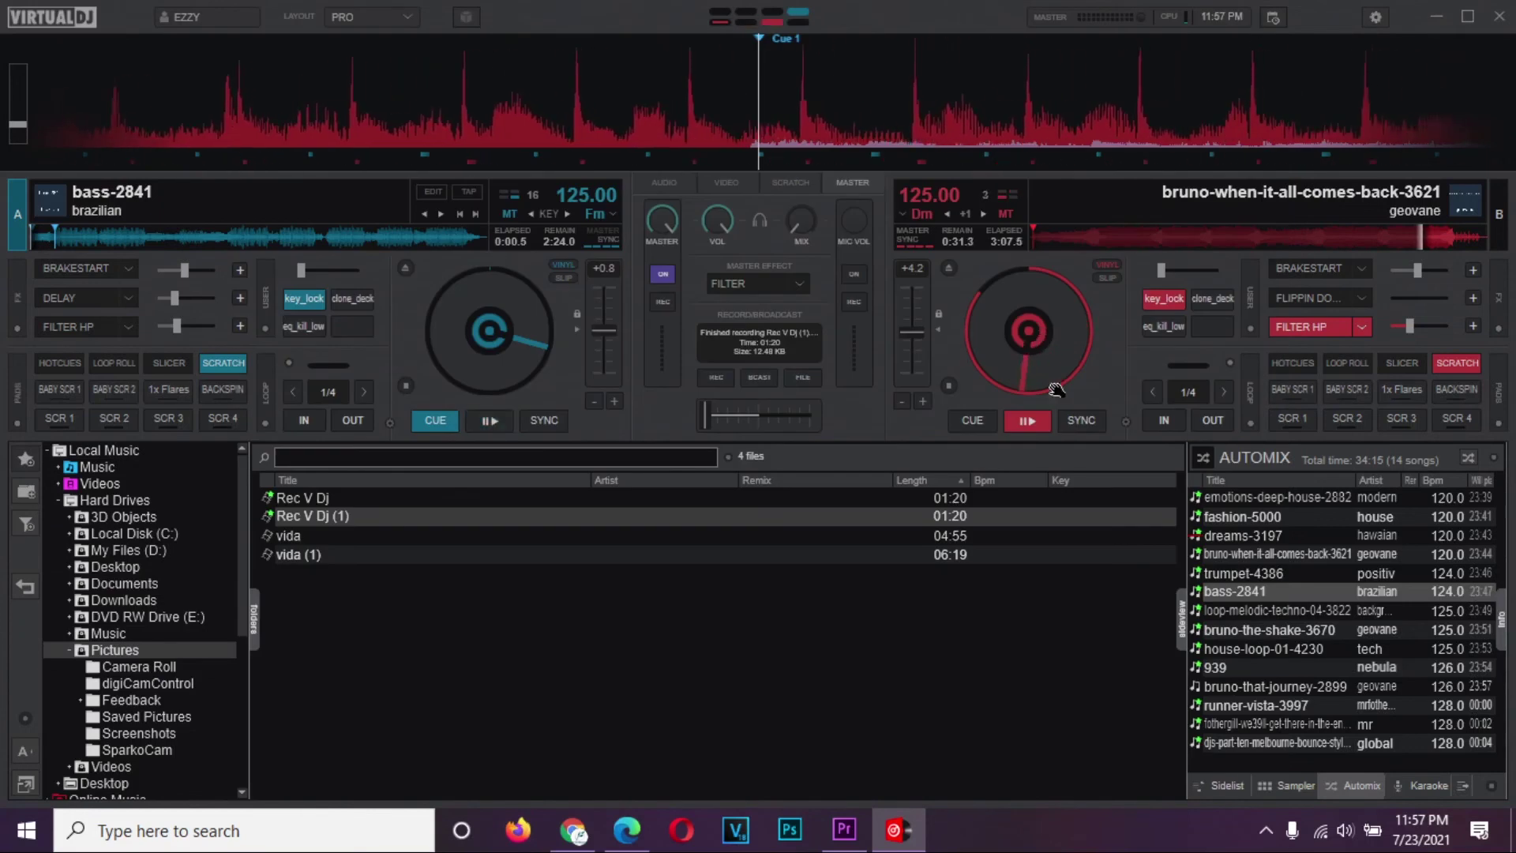
- Load the Rec V Dj recording onto deck A and play it with the video preview shown
{"action": "left_click", "coordinate": [328, 496]}
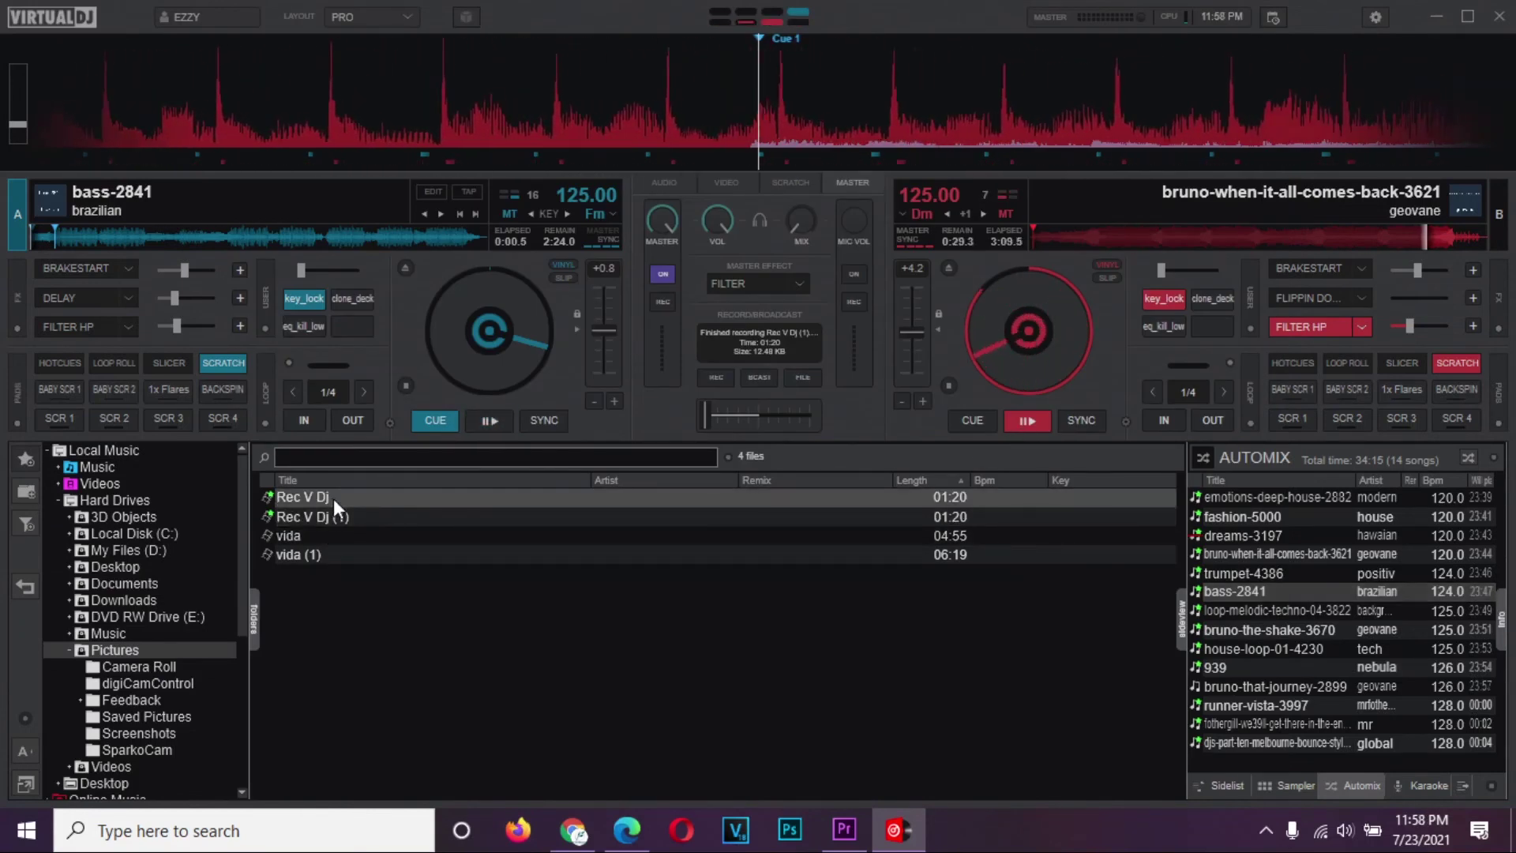
{"action": "left_click_drag", "start_coordinate": [333, 499], "coordinate": [458, 312]}
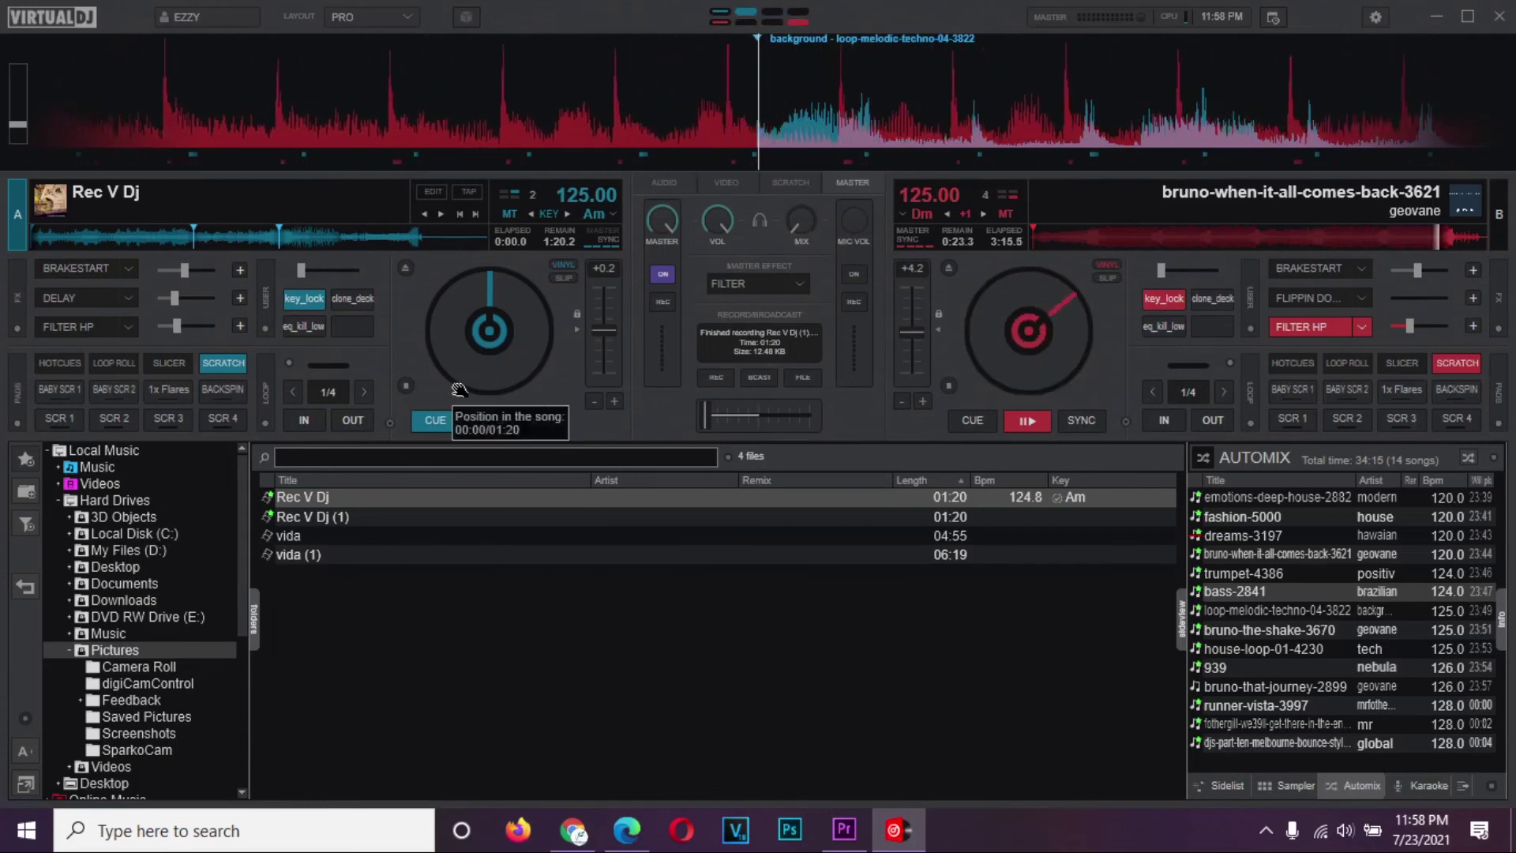
{"action": "key", "text": "space"}
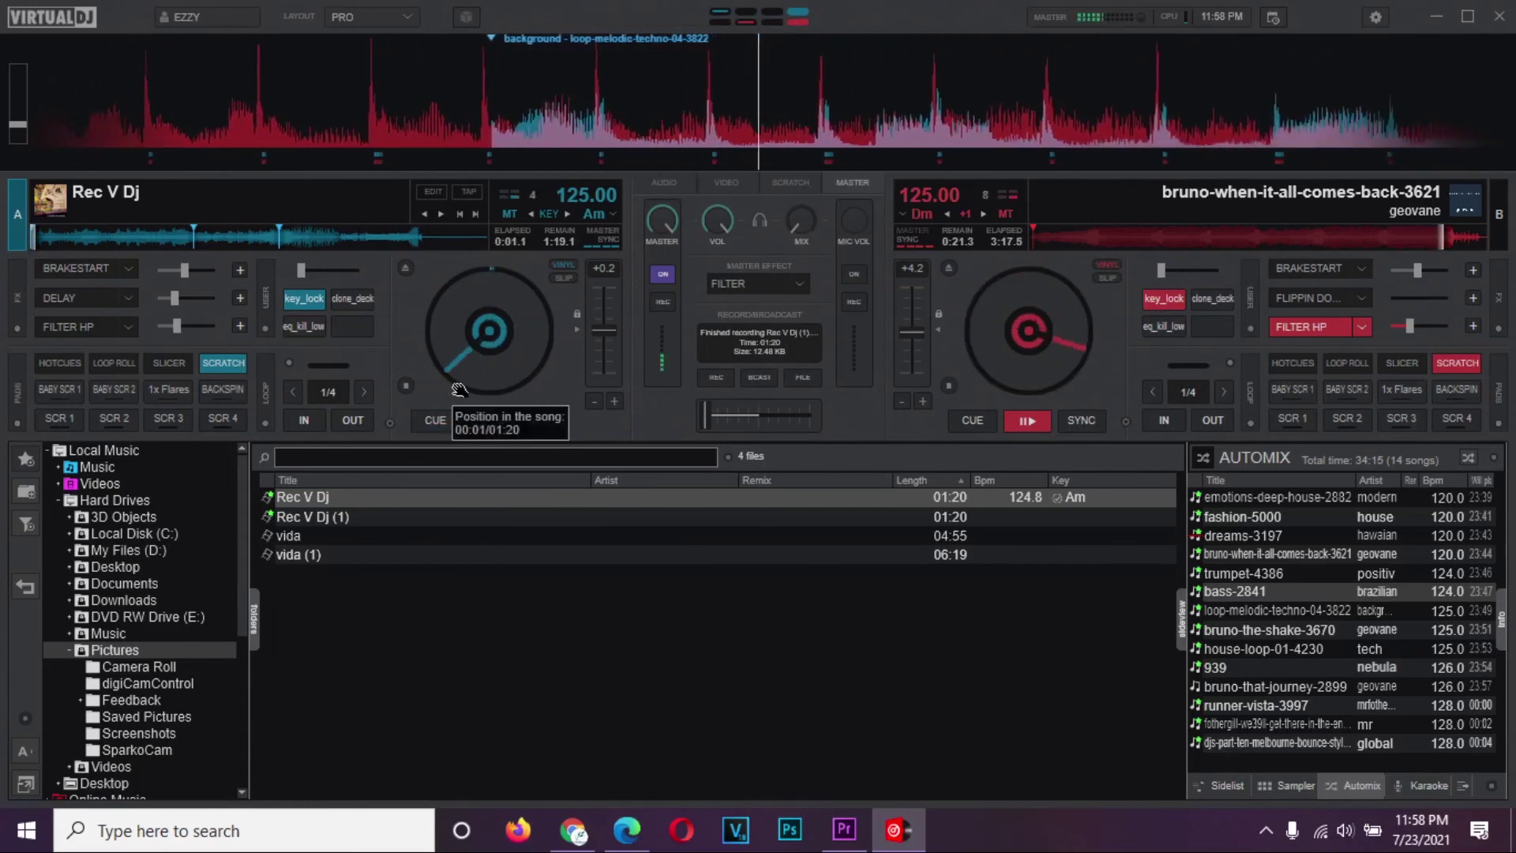
{"action": "left_click", "coordinate": [726, 180]}
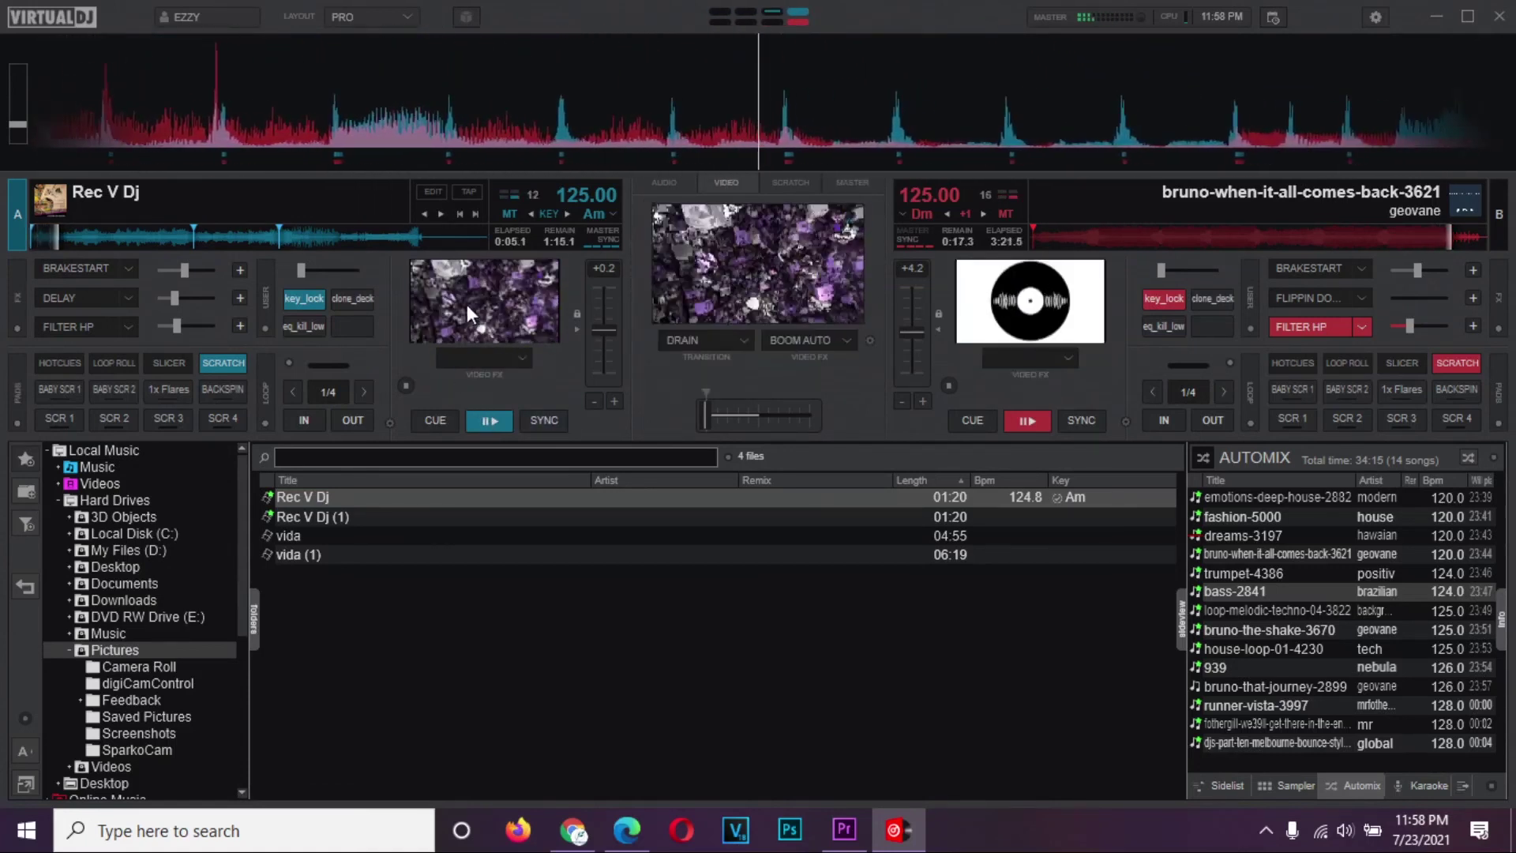
{"action": "key", "text": "space"}
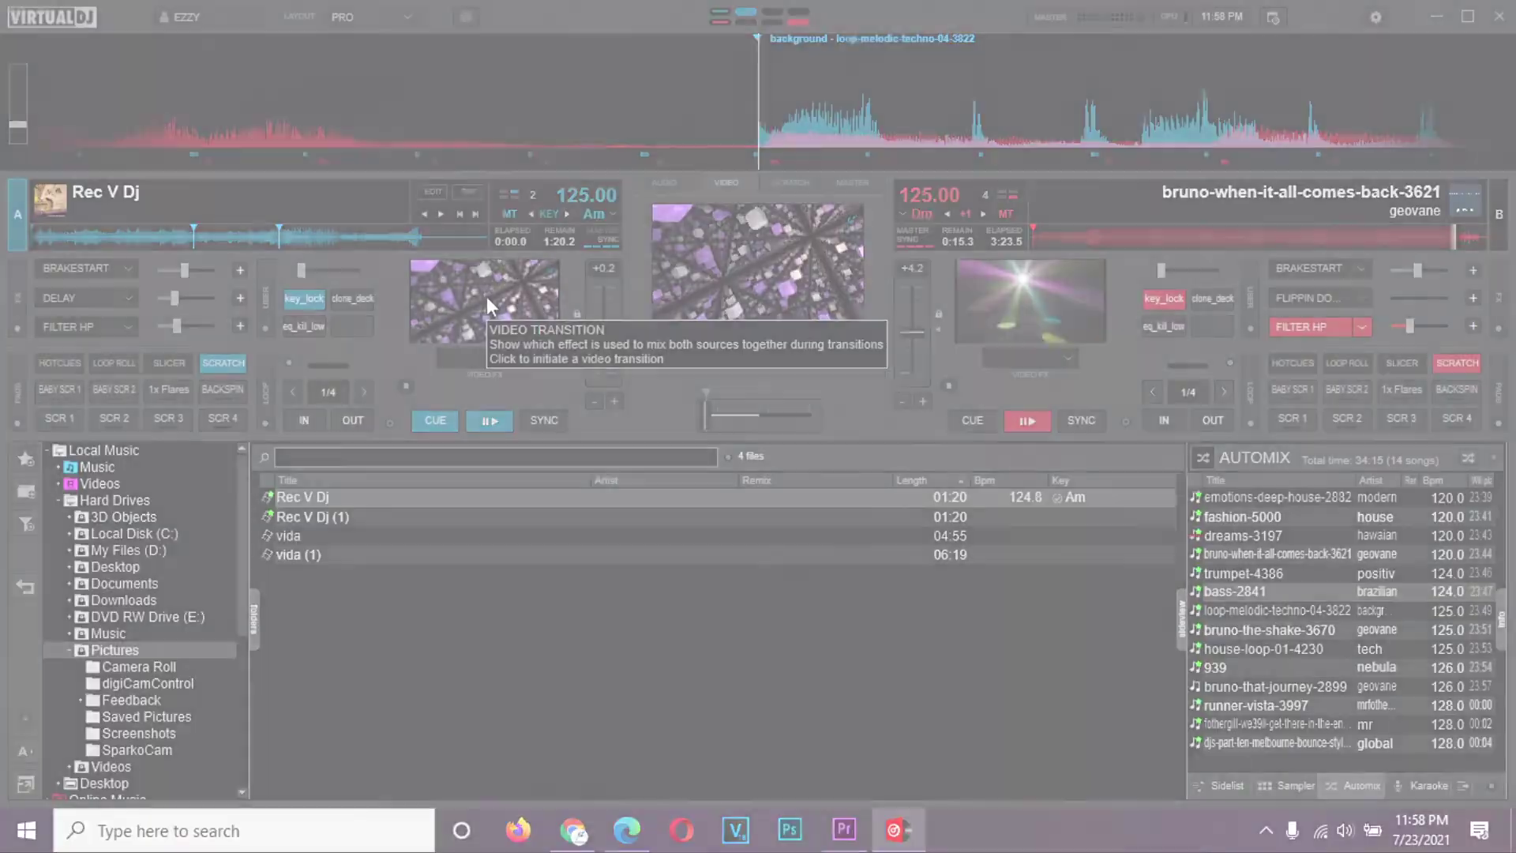